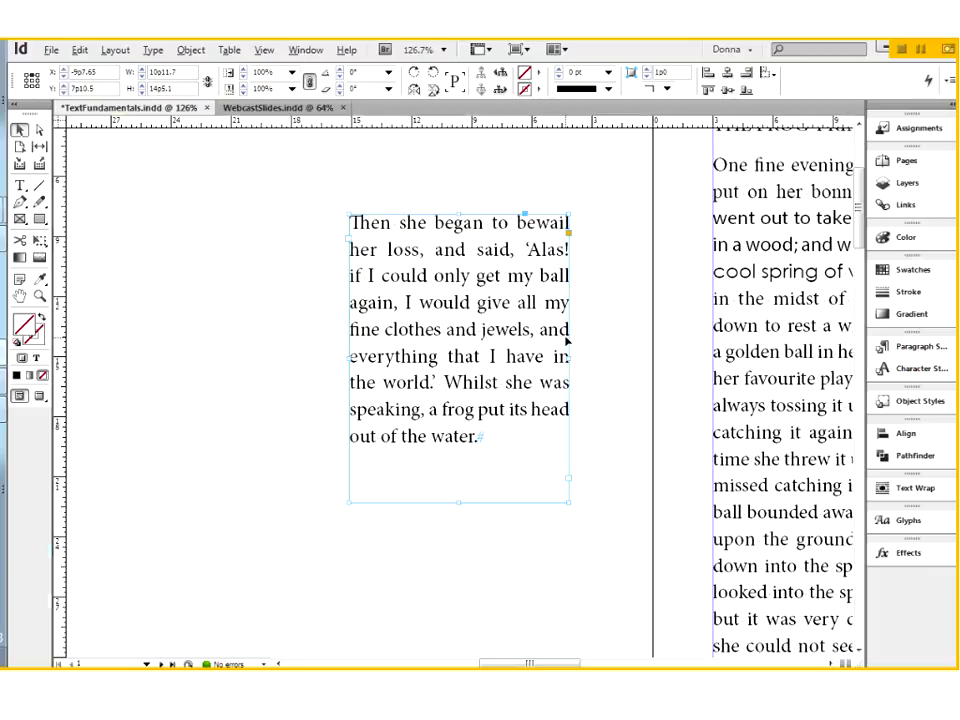
# Set the inset spacing of the text frame on the pasteboard to 0p4 top, 0p5 bottom, and 0p3 left and right
pyautogui.hotkey('ctrl', '0')
pyautogui.scroll(-5, 566, 469)
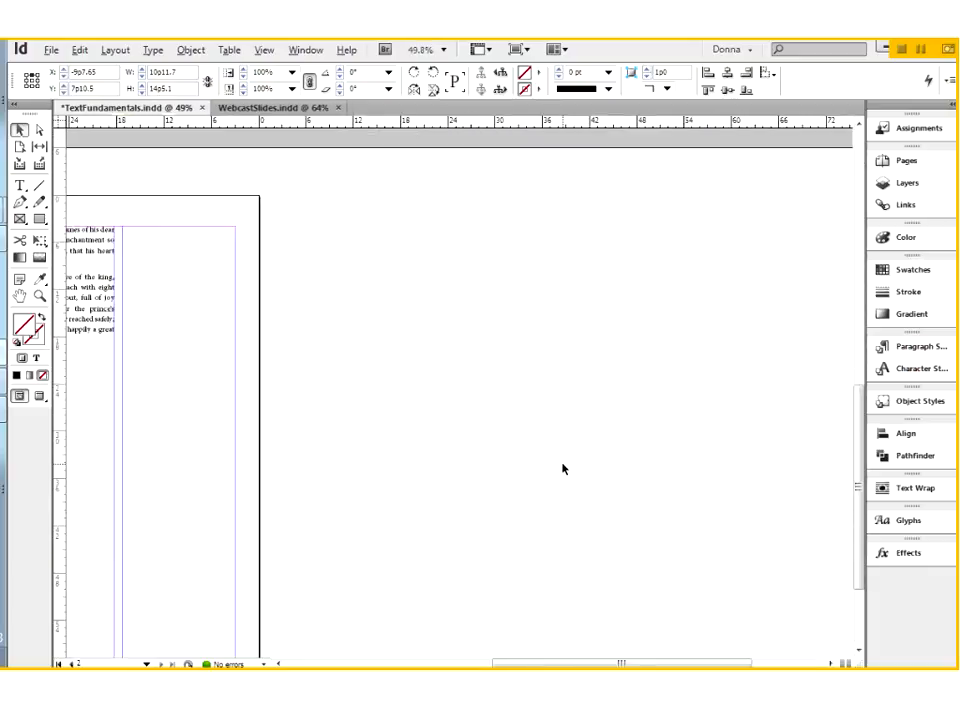
pyautogui.hscroll(-3, 563, 468)
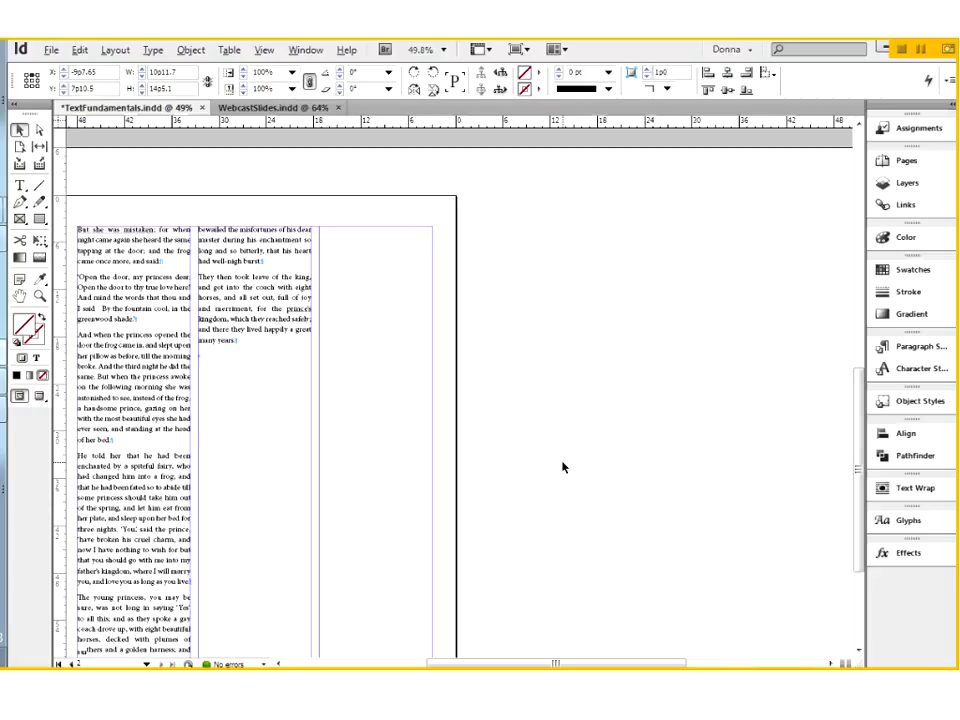
pyautogui.scroll(5, 563, 467)
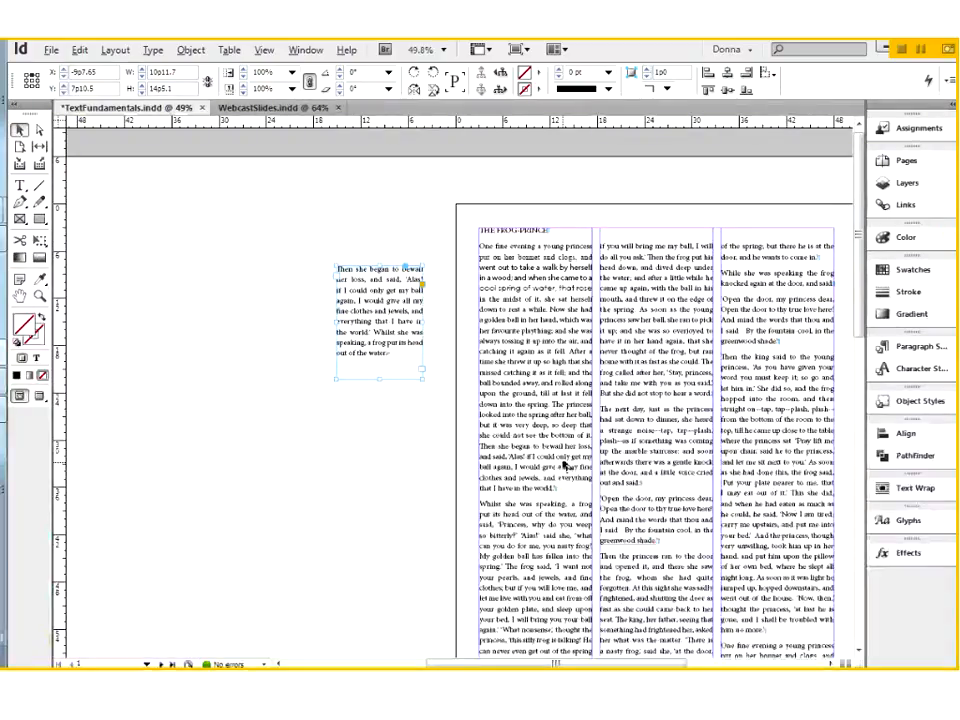
pyautogui.hotkey('ctrl', 'space')
pyautogui.moveTo(291, 241); pyautogui.dragTo(426, 424)
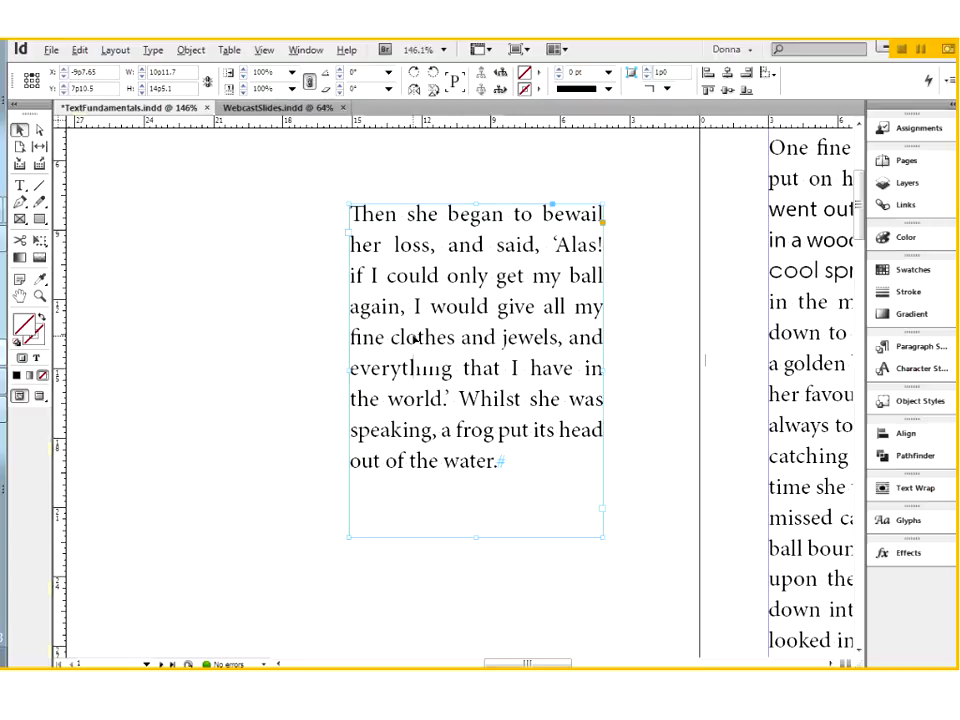
pyautogui.rightClick(415, 340)
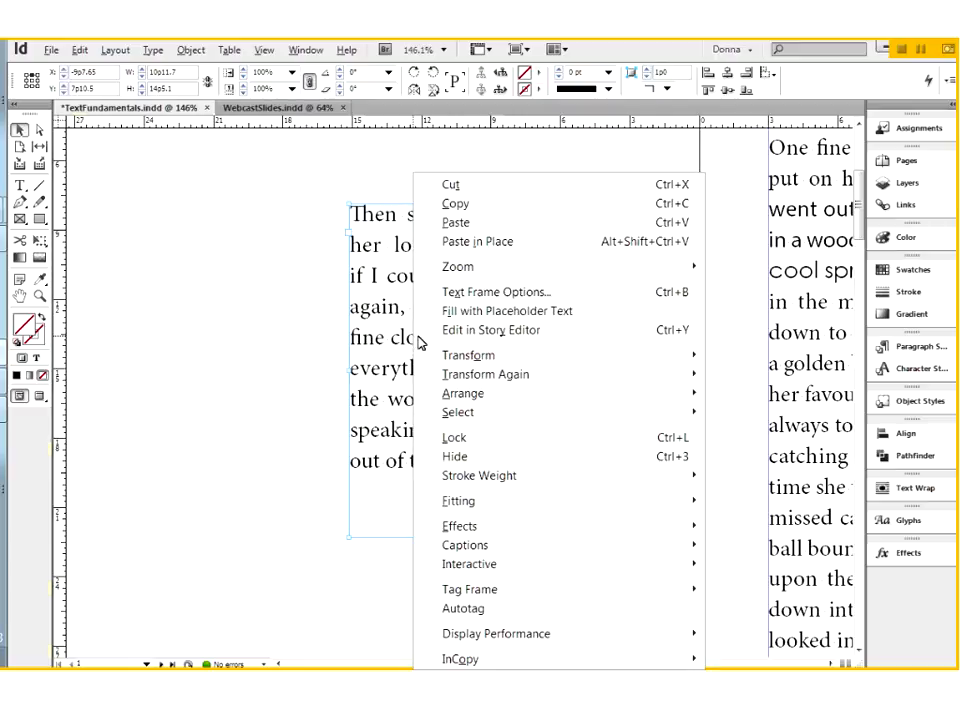
pyautogui.click(477, 293)
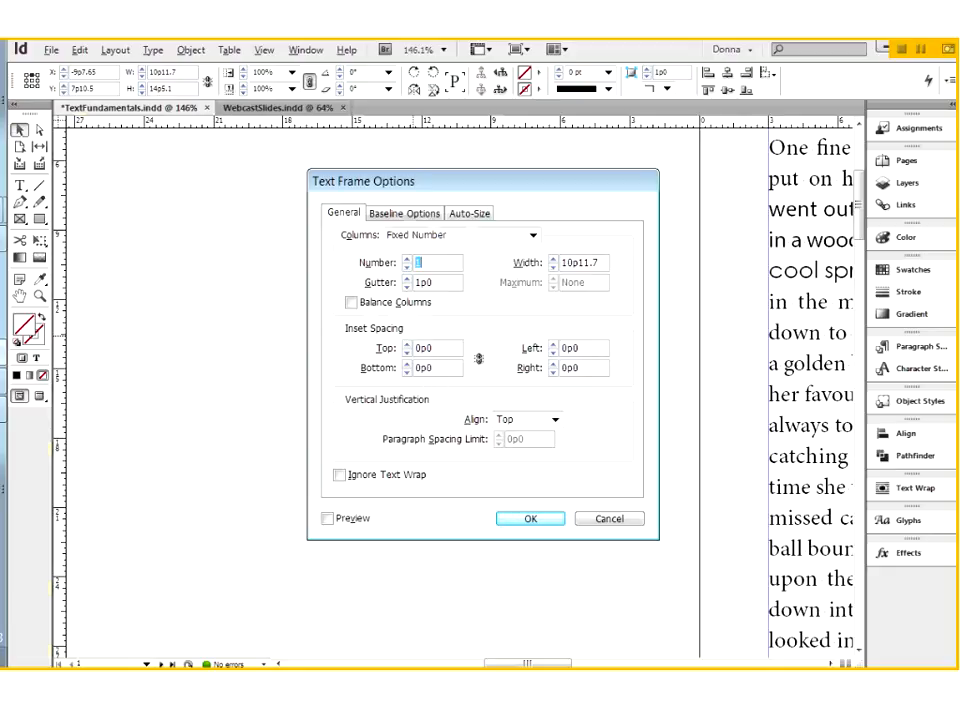
pyautogui.click(384, 356)
pyautogui.write('p4')
pyautogui.press('Tab')
pyautogui.write('0p5')
pyautogui.press('Tab')
pyautogui.write('p3')
pyautogui.press('Tab')
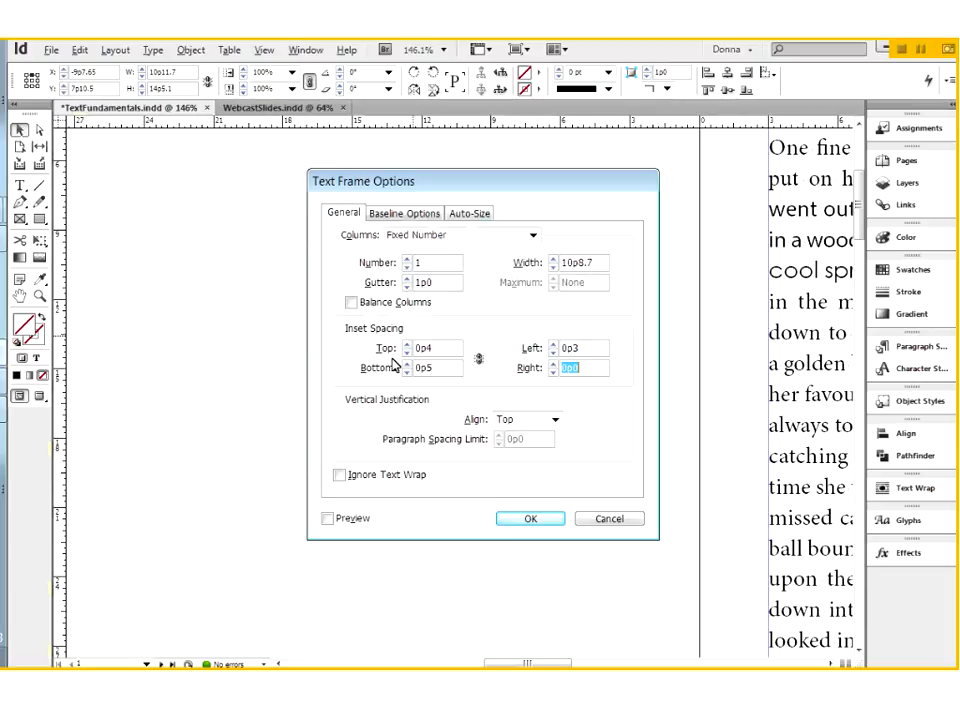
pyautogui.write('p3')
pyautogui.press('Tab')
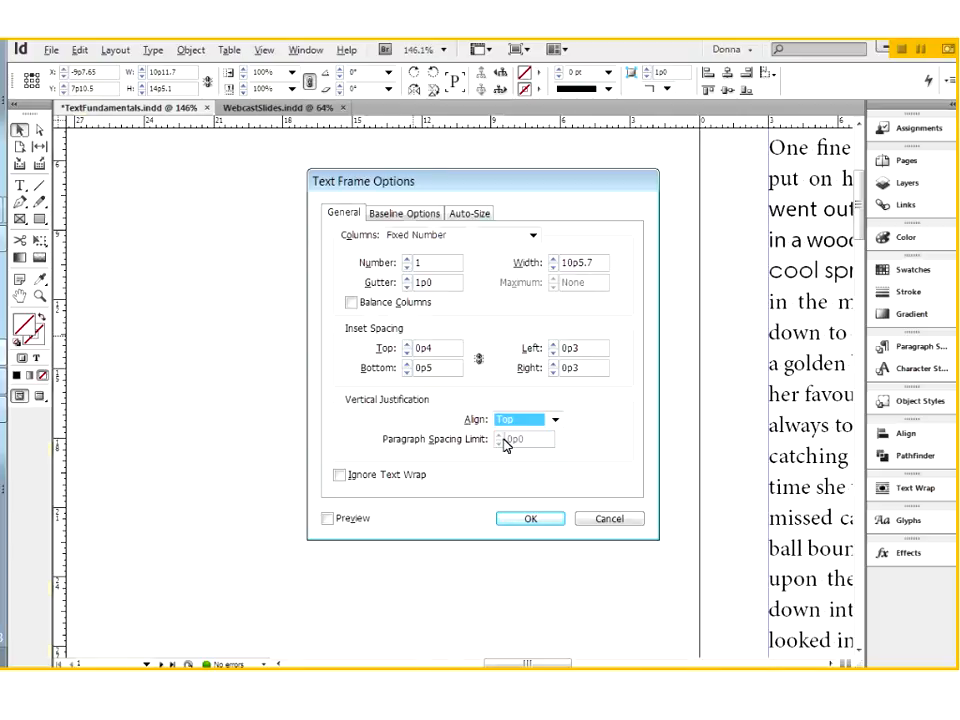
pyautogui.click(510, 518)
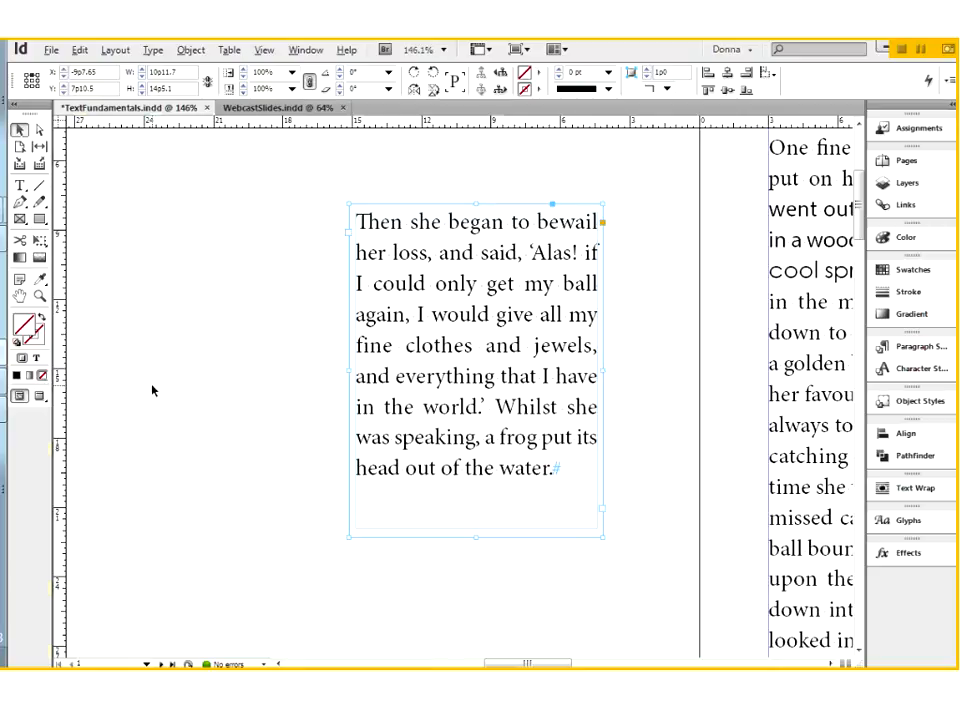
# Review the four inset spacing values in the frame's Text Frame Options and close them without changes
pyautogui.rightClick(419, 355)
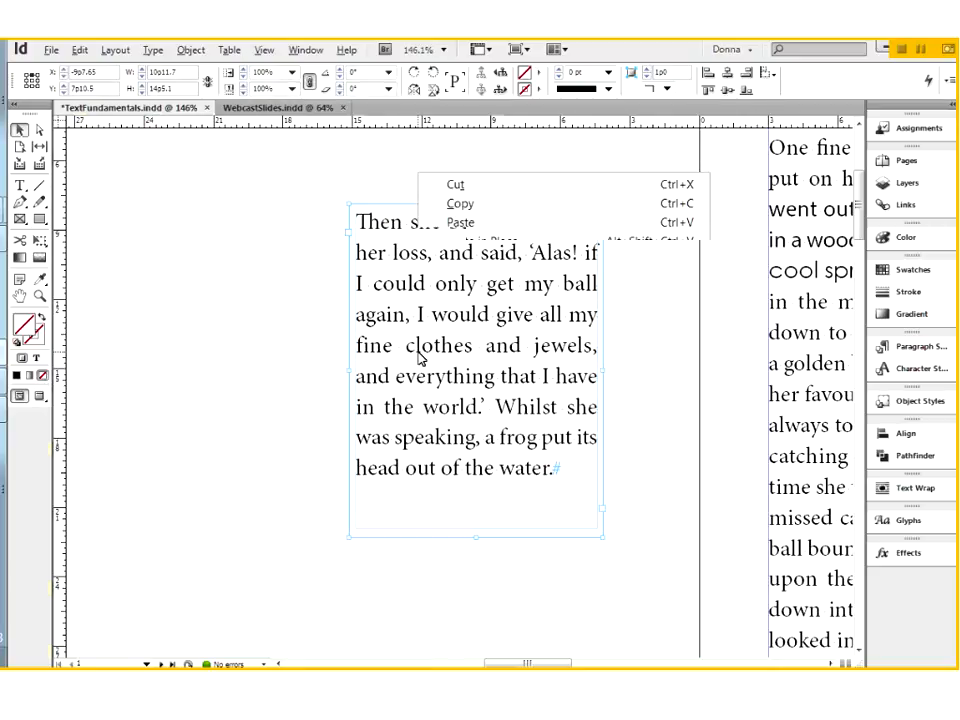
pyautogui.click(508, 291)
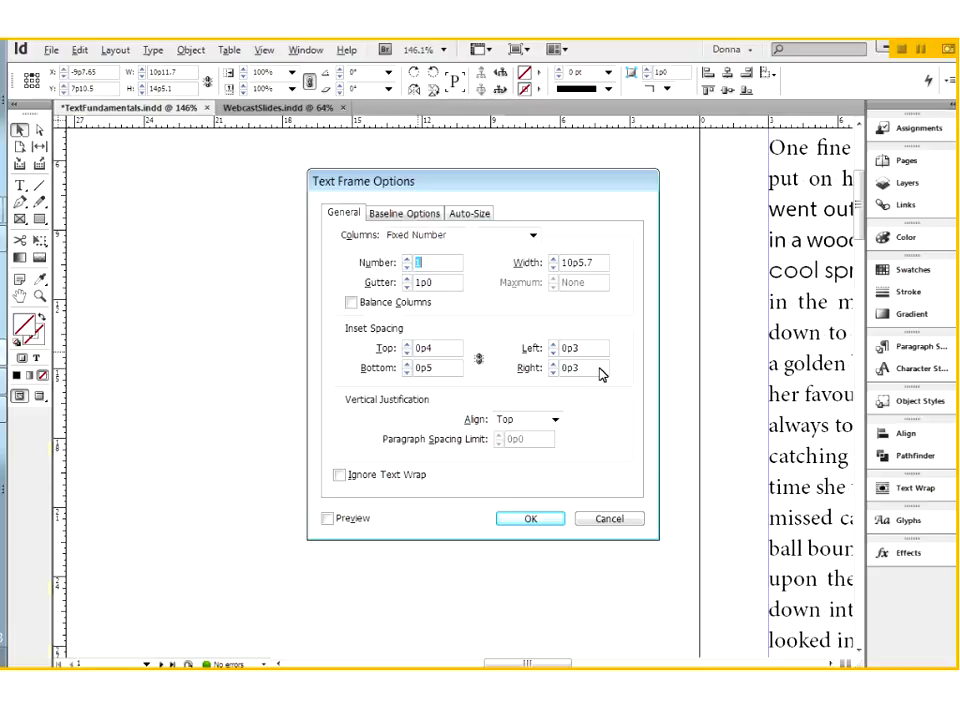
pyautogui.click(603, 519)
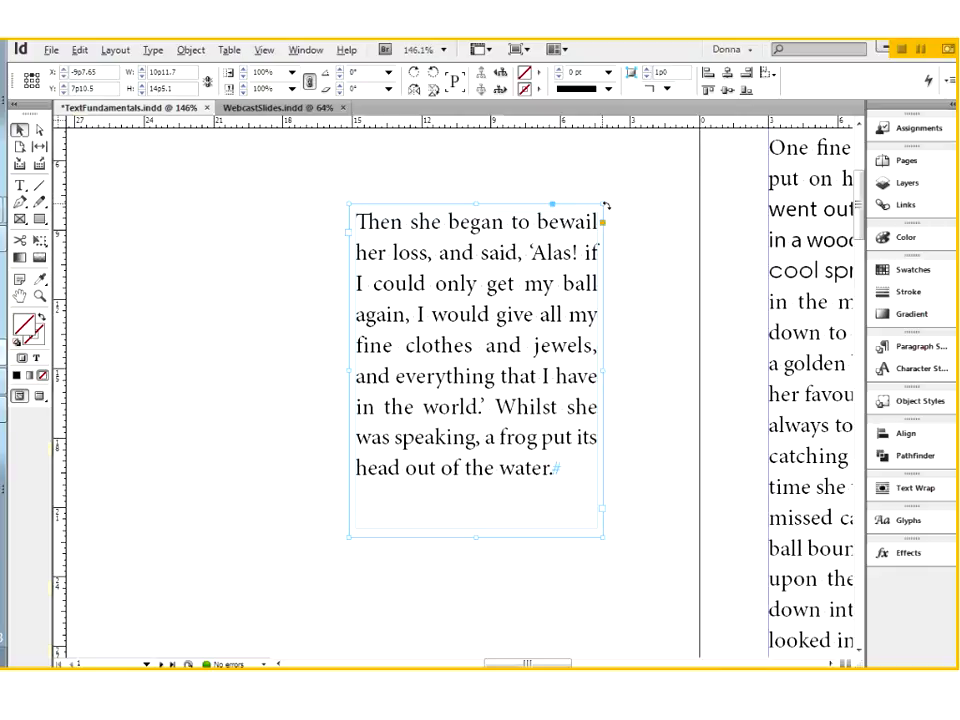
# Draw an empty rectangle on the pasteboard beside the text frame and resize it to about 7p0.6 by 7p10.2
pyautogui.click(39, 132)
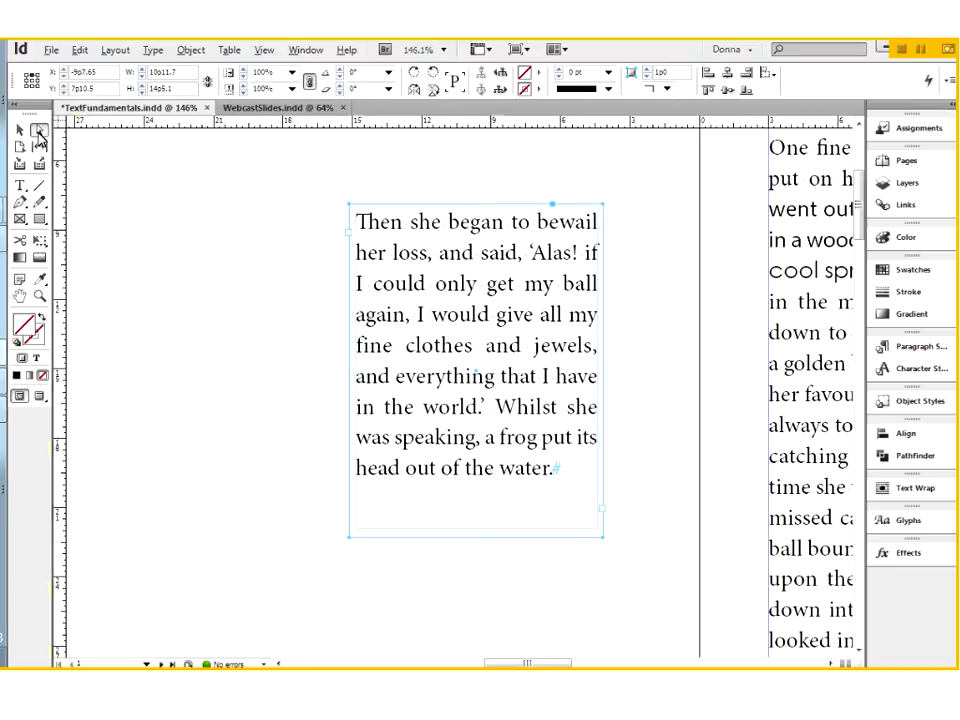
pyautogui.click(39, 220)
pyautogui.moveTo(120, 254); pyautogui.dragTo(257, 387)
pyautogui.click(20, 130)
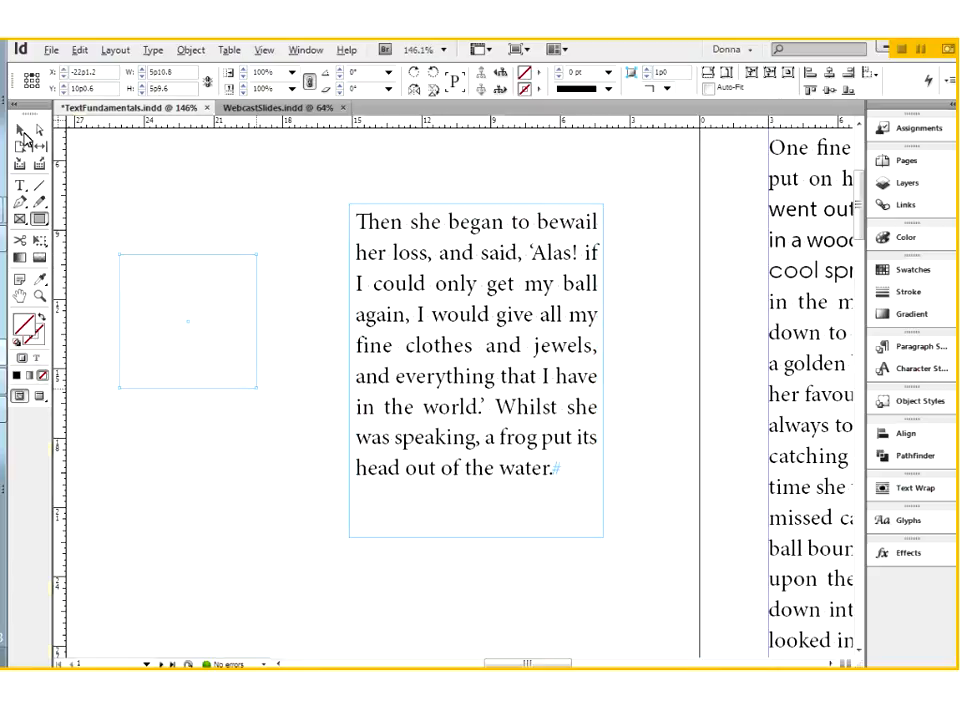
pyautogui.moveTo(255, 386); pyautogui.dragTo(309, 512)
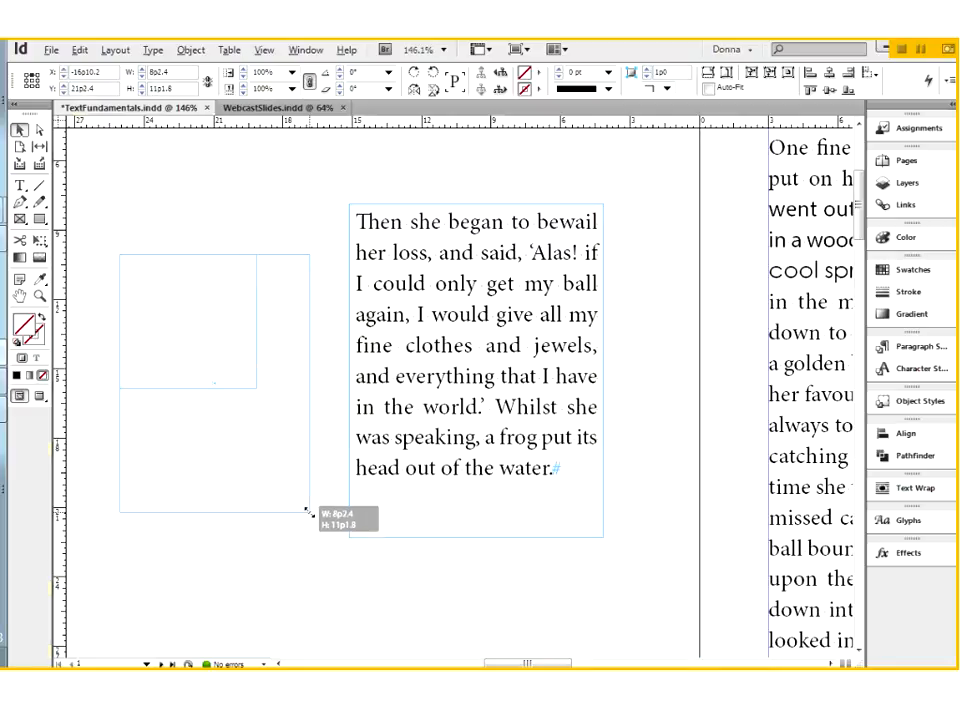
pyautogui.moveTo(309, 512); pyautogui.dragTo(283, 435)
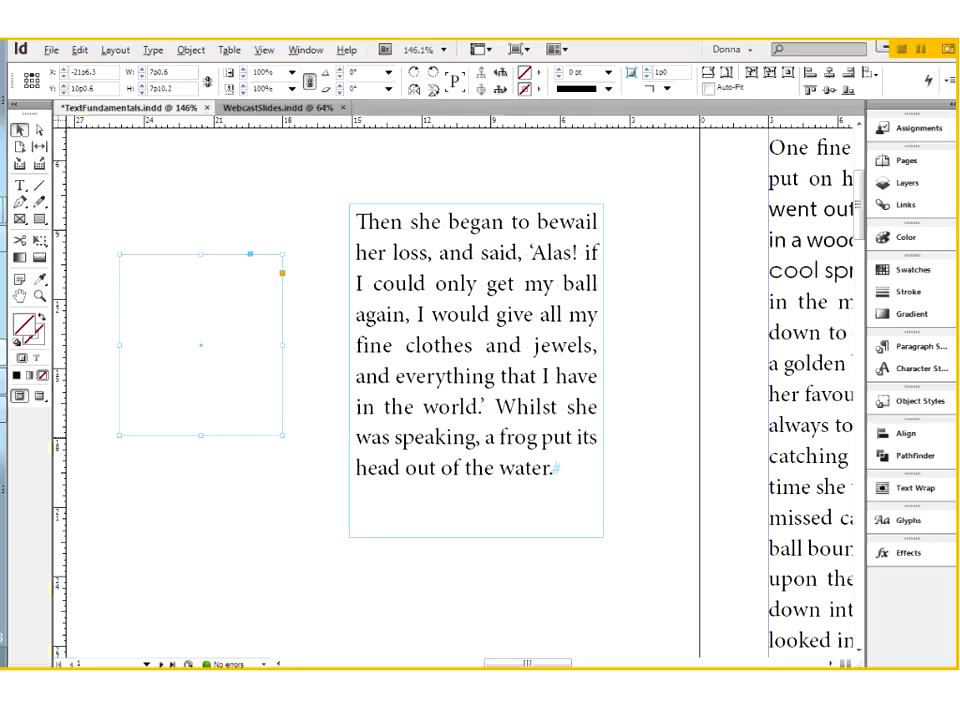
# Distort the rectangle by moving its upper-right corner point to about X -19p0, Y 6p4.8, and delete the rectangle
pyautogui.click(39, 130)
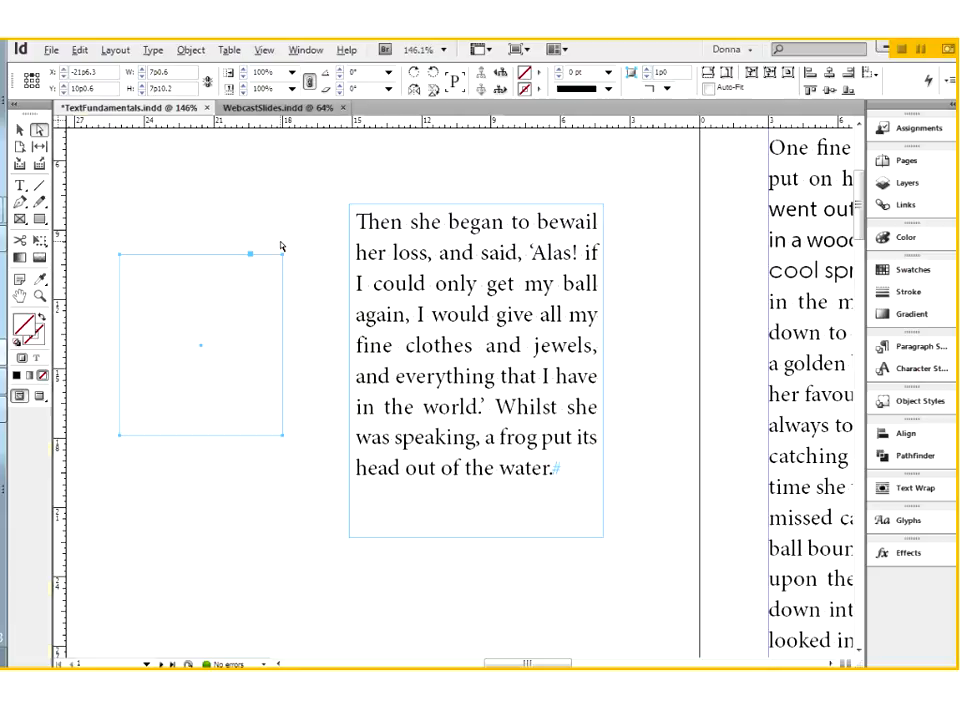
pyautogui.click(212, 210)
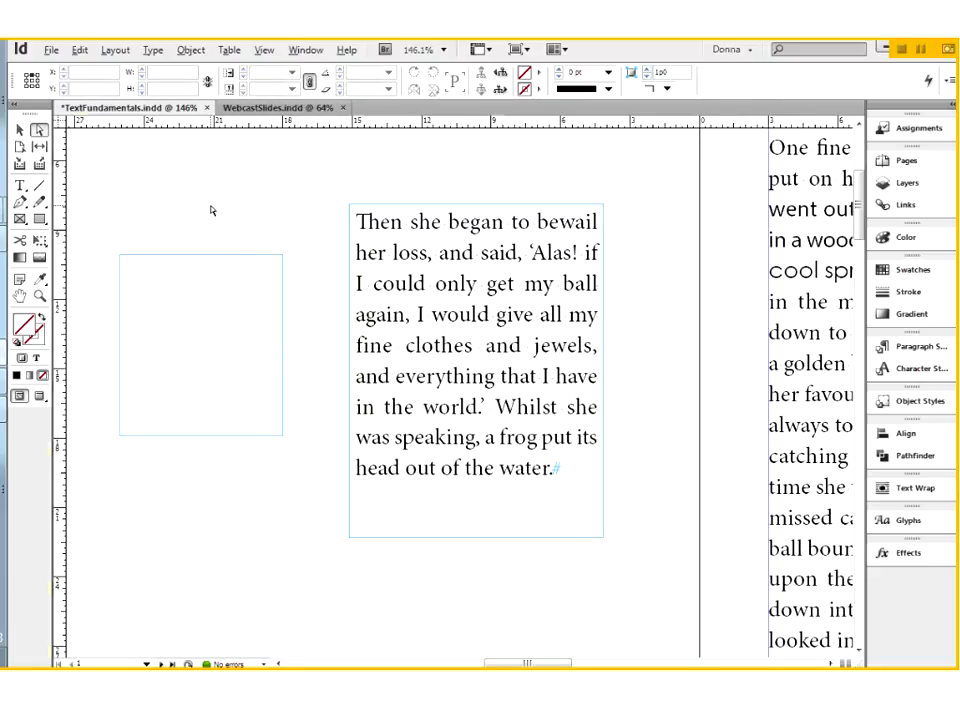
pyautogui.click(283, 261)
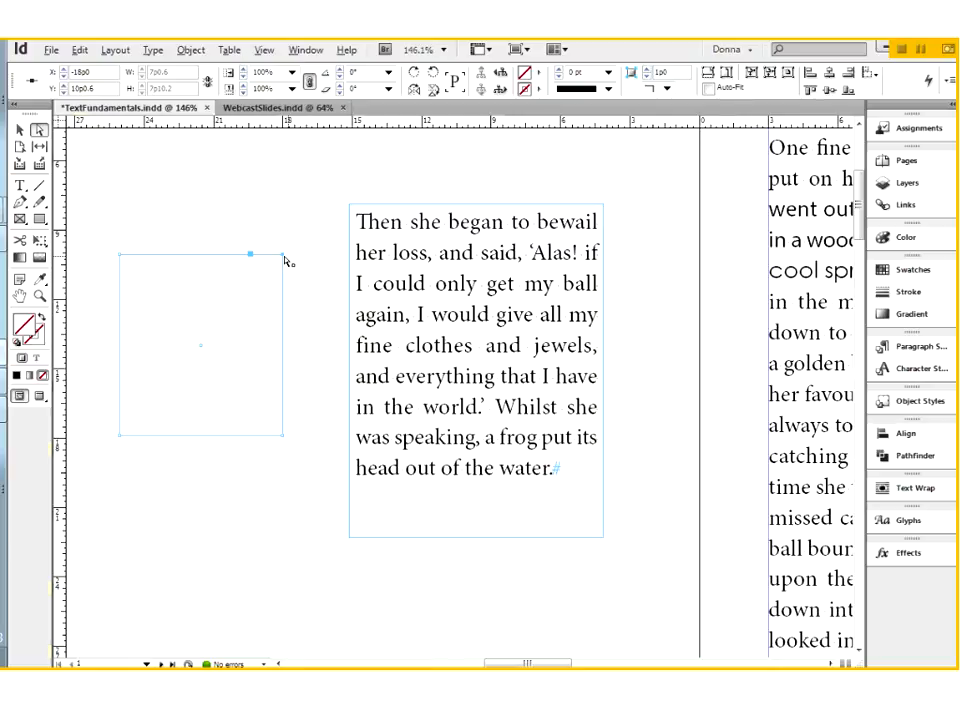
pyautogui.moveTo(284, 260); pyautogui.dragTo(259, 171)
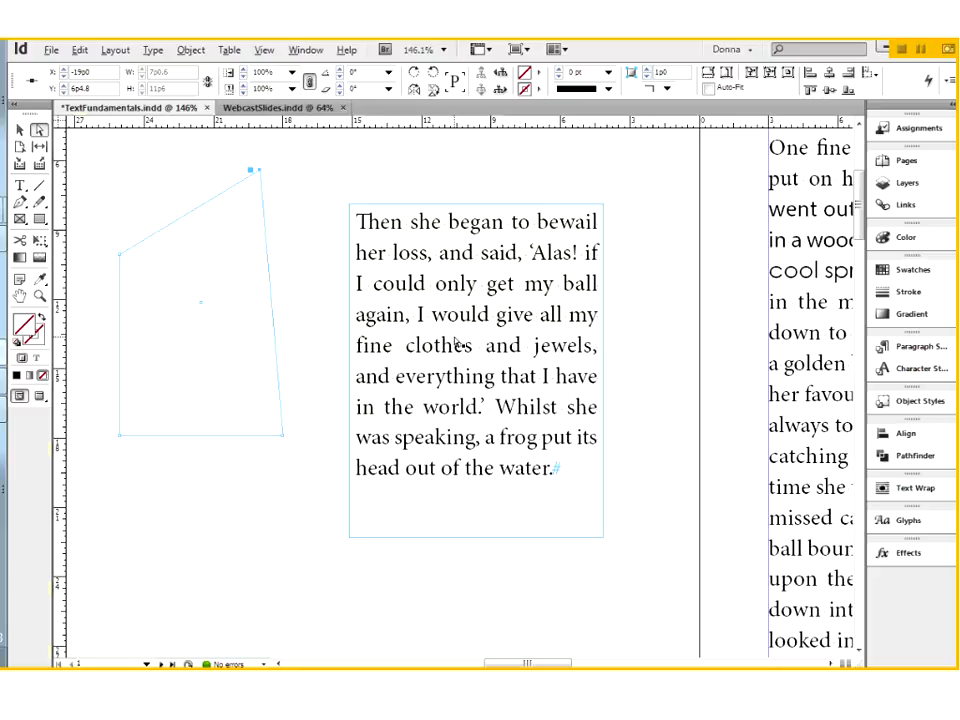
pyautogui.click(19, 130)
pyautogui.press('Delete')
# Nudge only the text frame's upper-right corner point slightly outward using Direct Selection, making the frame non-rectangular
pyautogui.click(38, 132)
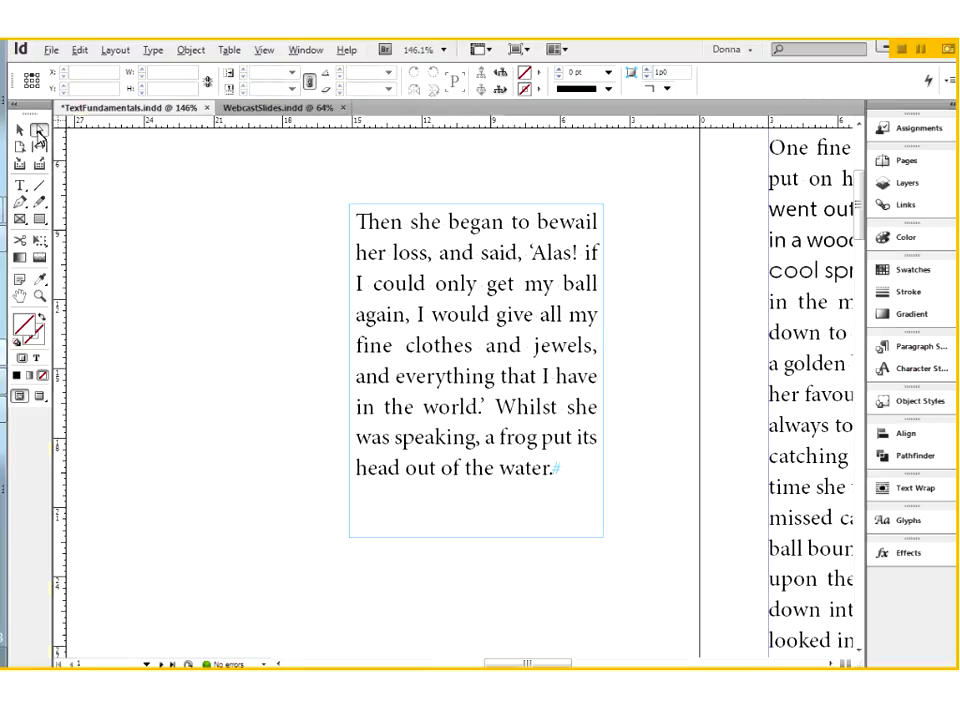
pyautogui.click(604, 207)
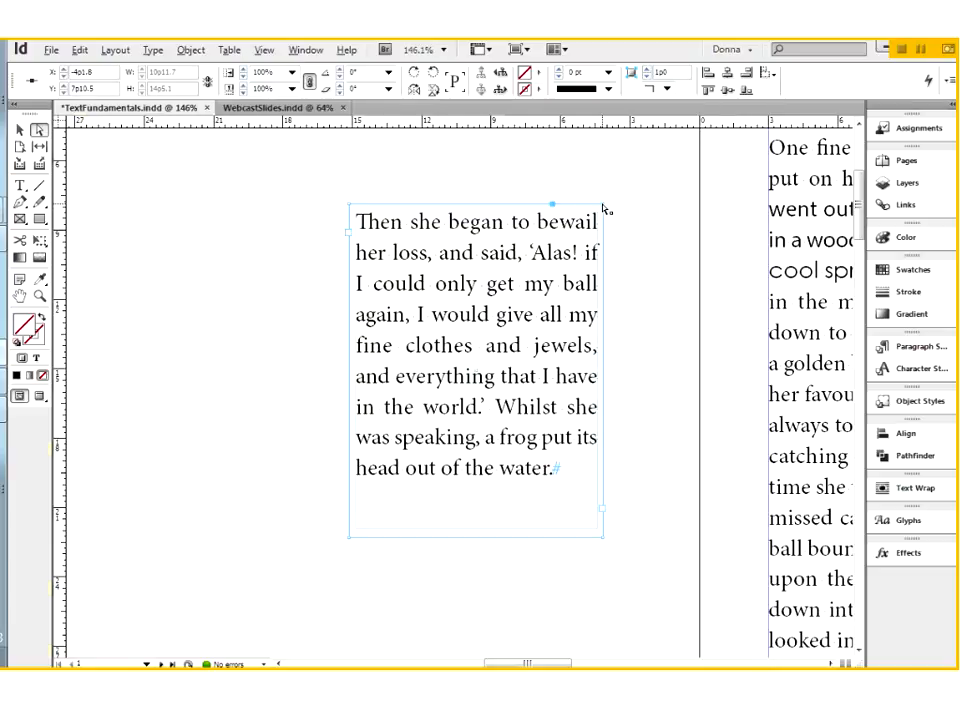
pyautogui.moveTo(604, 207); pyautogui.dragTo(606, 207)
pyautogui.click(583, 540)
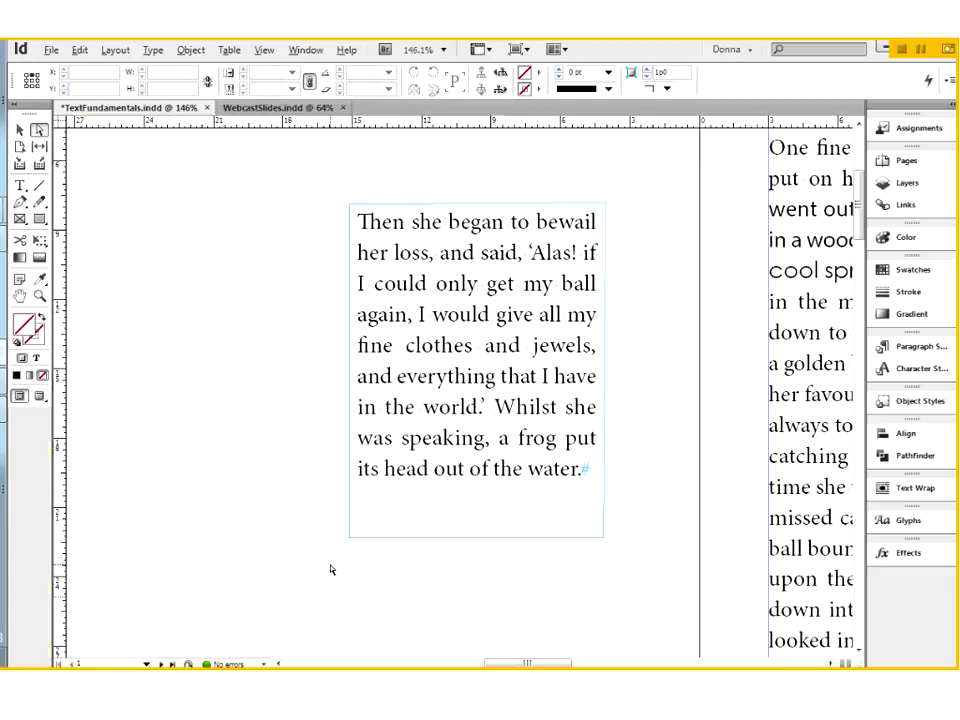
# Check the inset spacing fields available in Text Frame Options for the distorted text frame
pyautogui.hotkey('ctrl', '-')
pyautogui.hotkey('ctrl', '-')
pyautogui.hotkey('ctrl', '-')
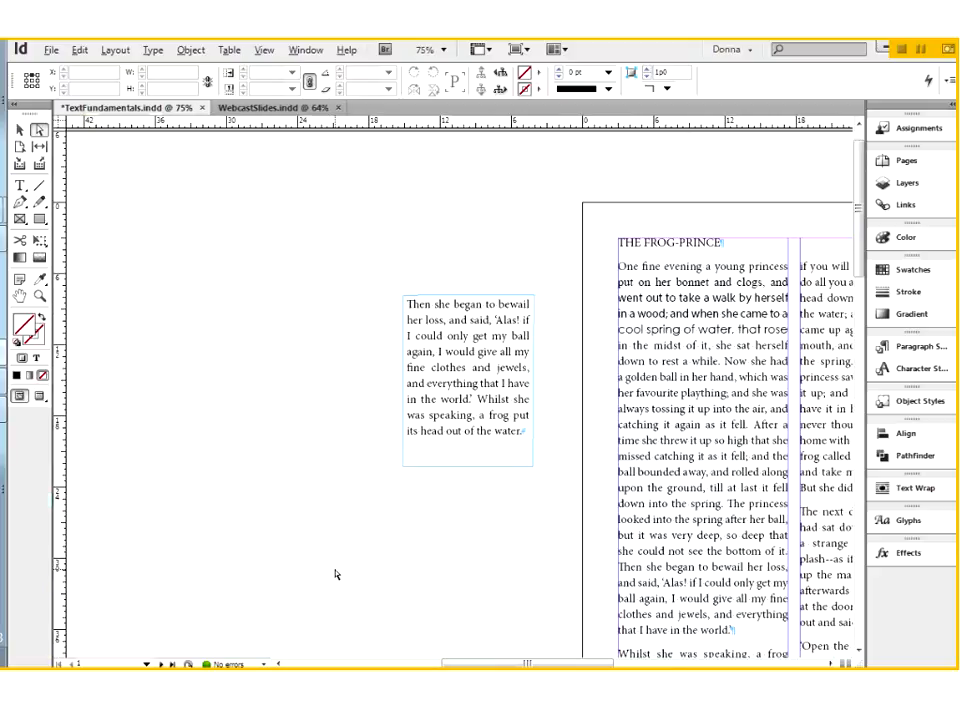
pyautogui.hotkey('ctrl', 'space')
pyautogui.moveTo(372, 272); pyautogui.dragTo(569, 508)
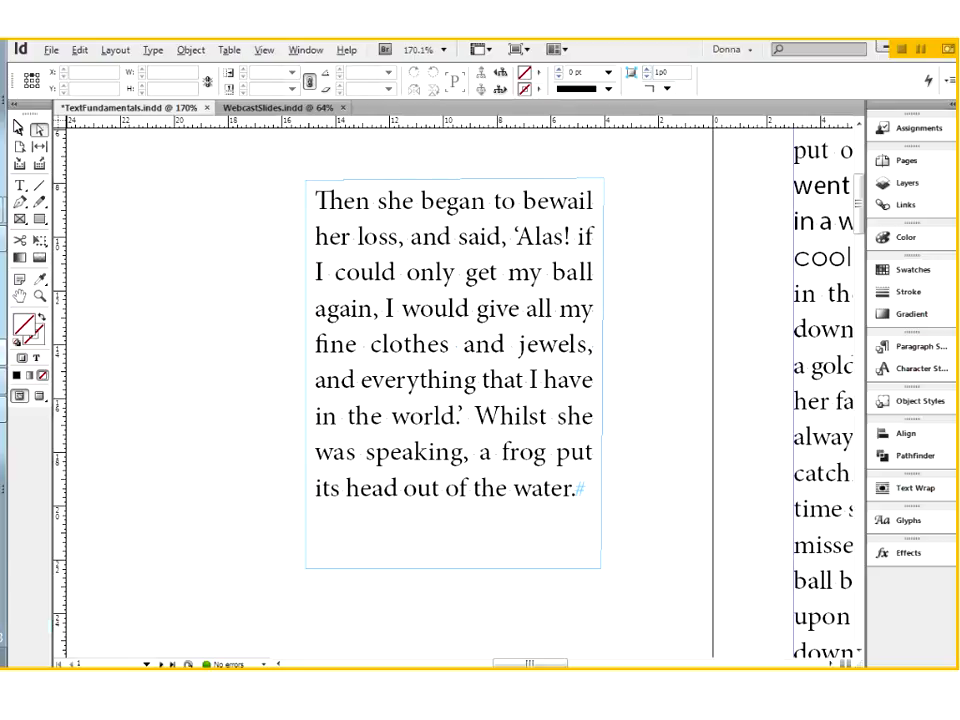
pyautogui.click(21, 130)
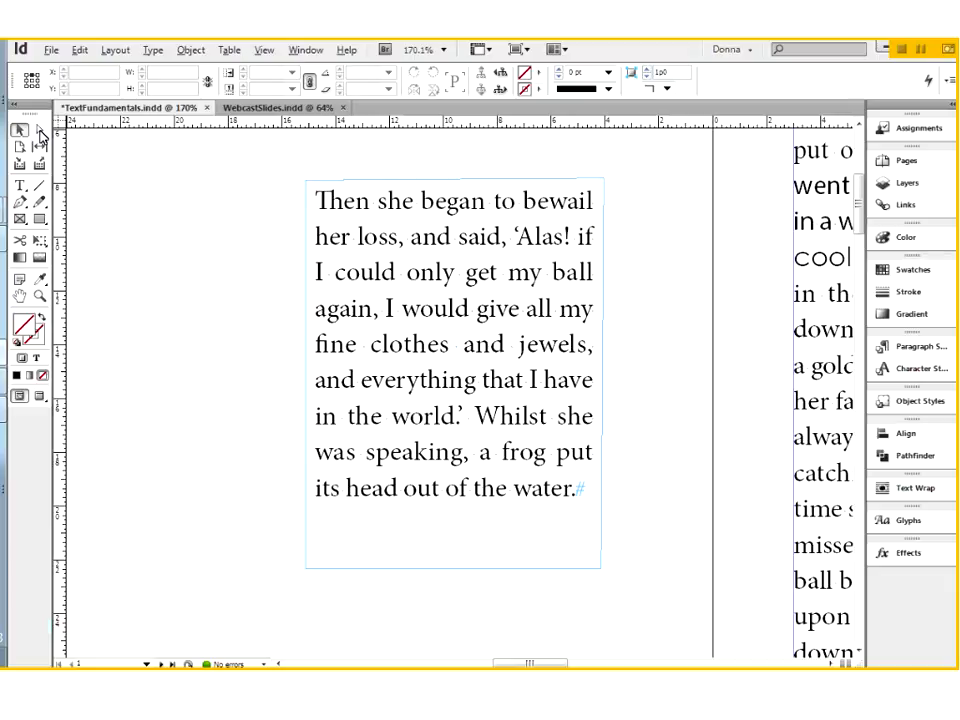
pyautogui.click(435, 414)
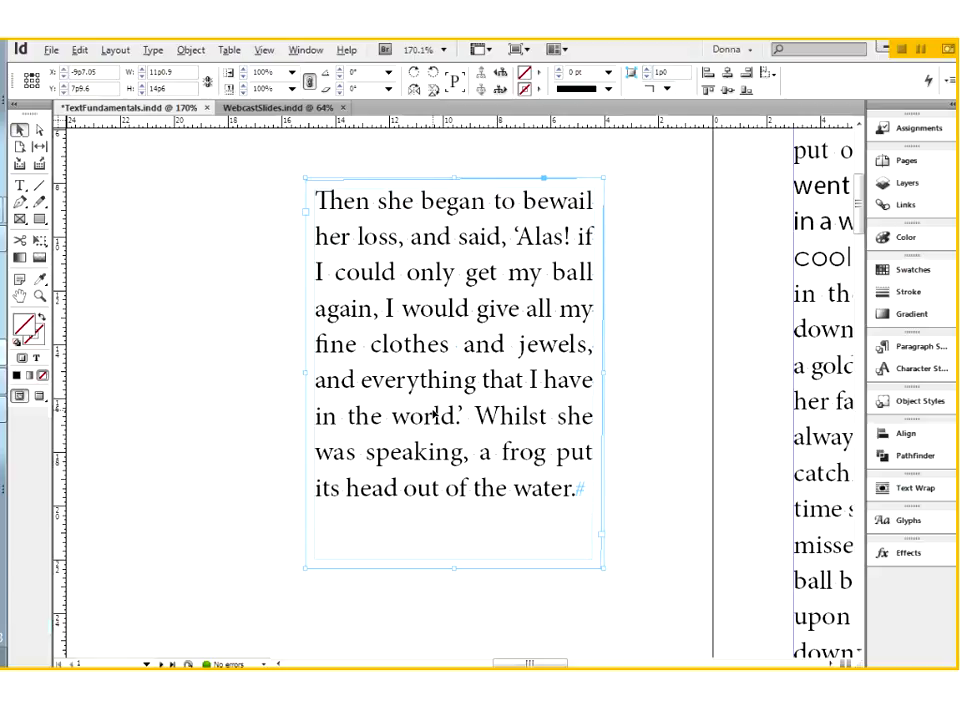
pyautogui.rightClick(435, 414)
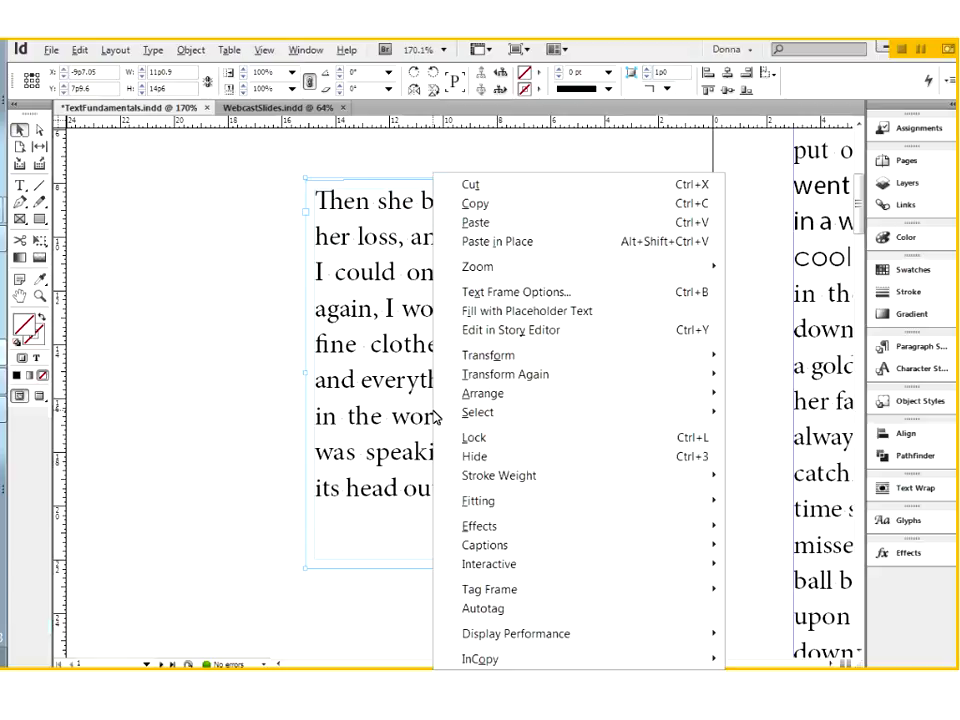
pyautogui.click(512, 291)
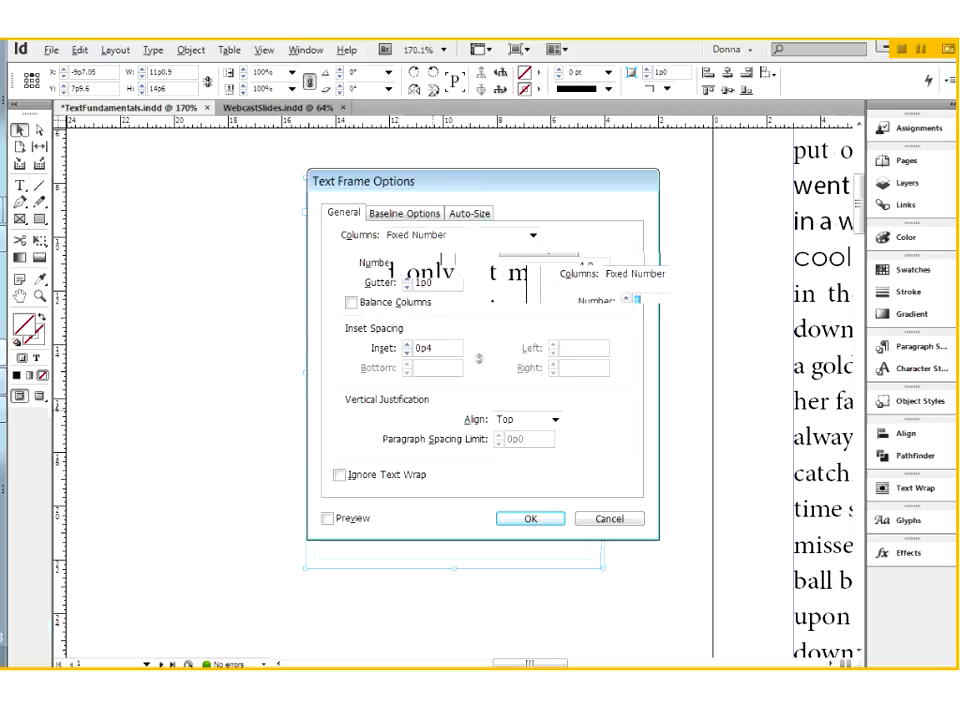
pyautogui.moveTo(476, 182); pyautogui.dragTo(646, 219)
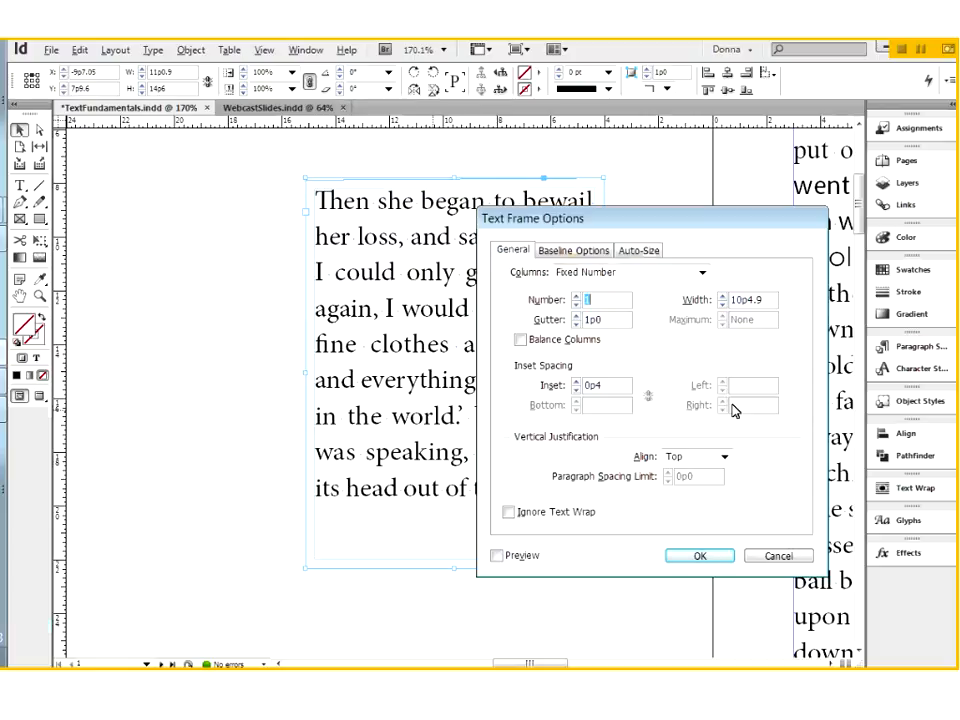
pyautogui.click(703, 558)
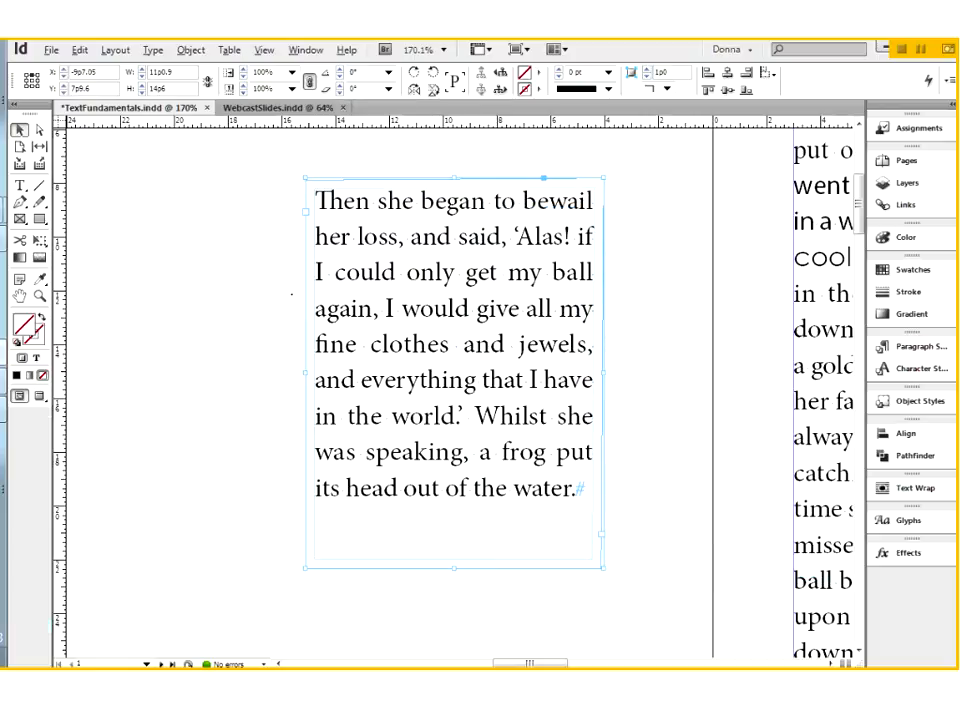
# Check the positions of the text frame's upper-left and lower-left corner points with Direct Selection
pyautogui.click(260, 298)
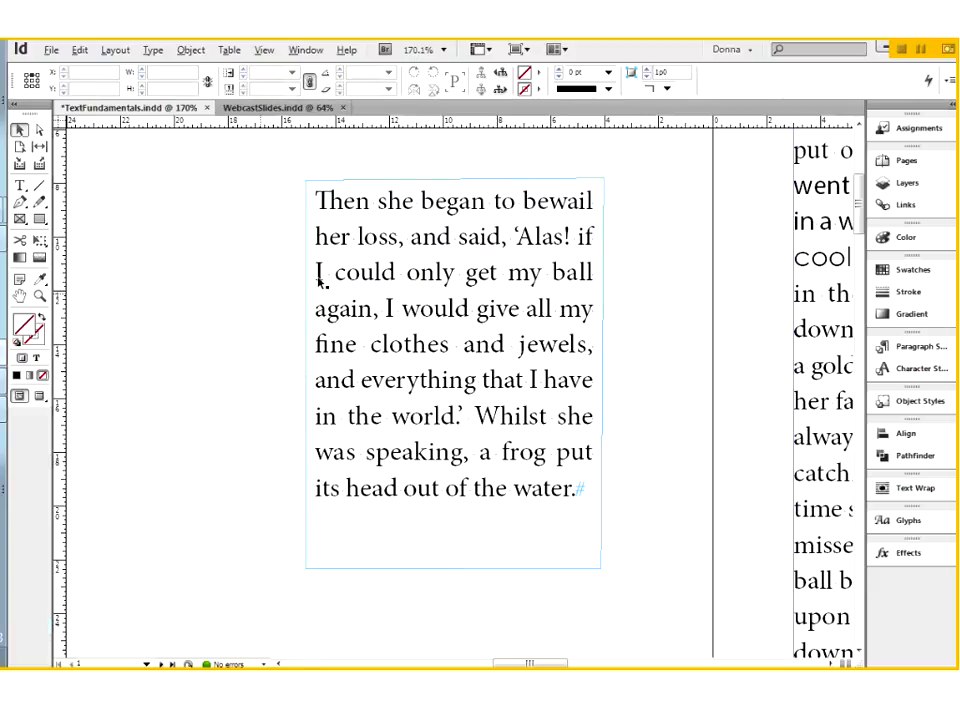
pyautogui.click(39, 130)
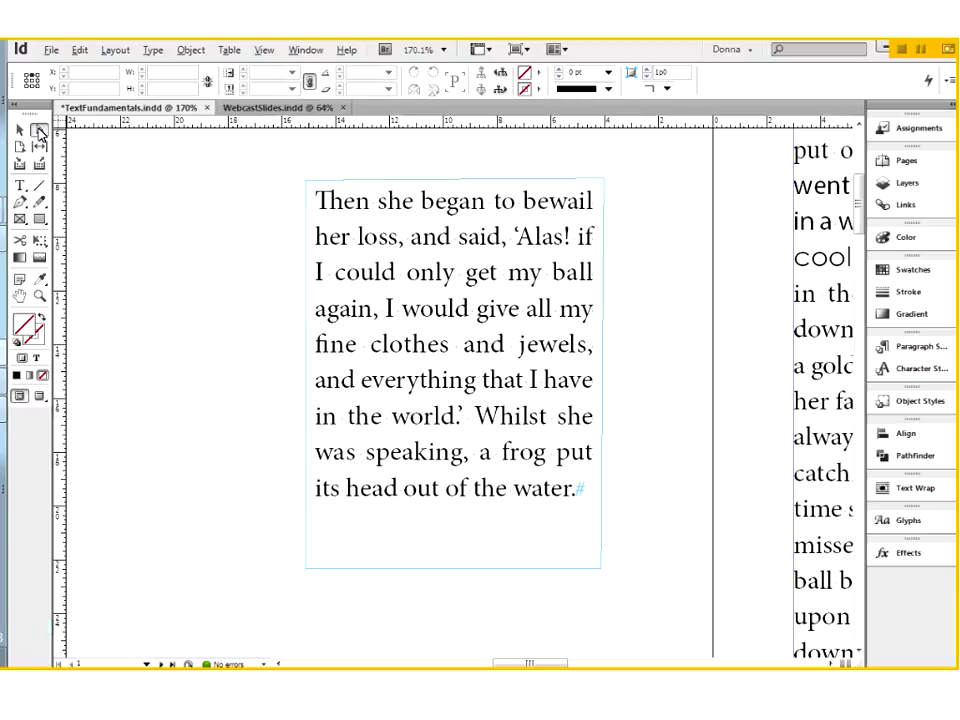
pyautogui.click(307, 186)
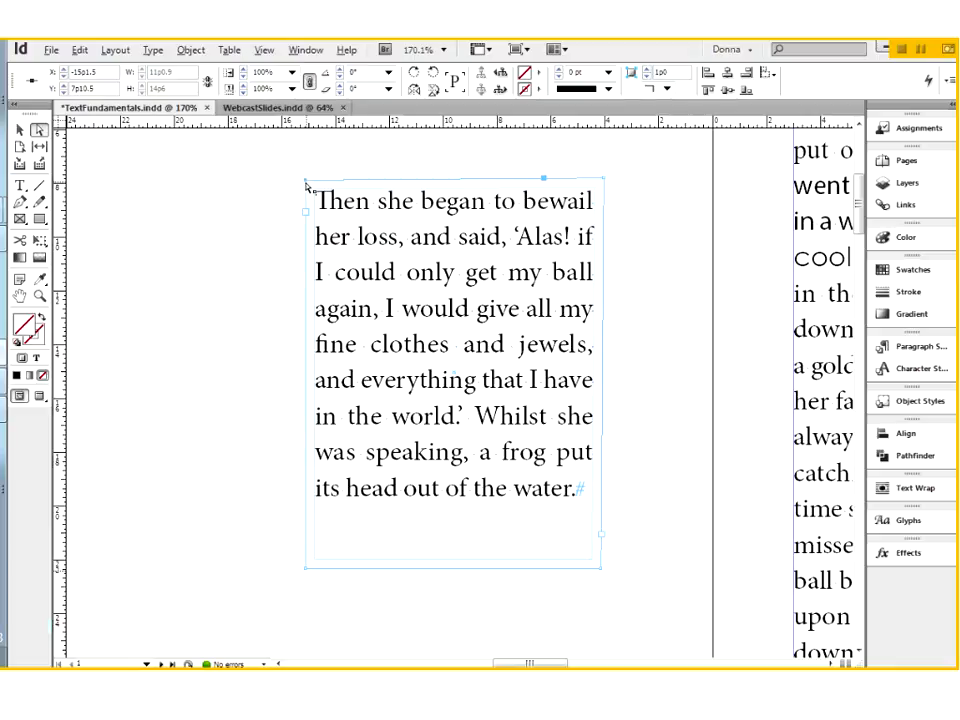
pyautogui.click(84, 72)
pyautogui.click(308, 574)
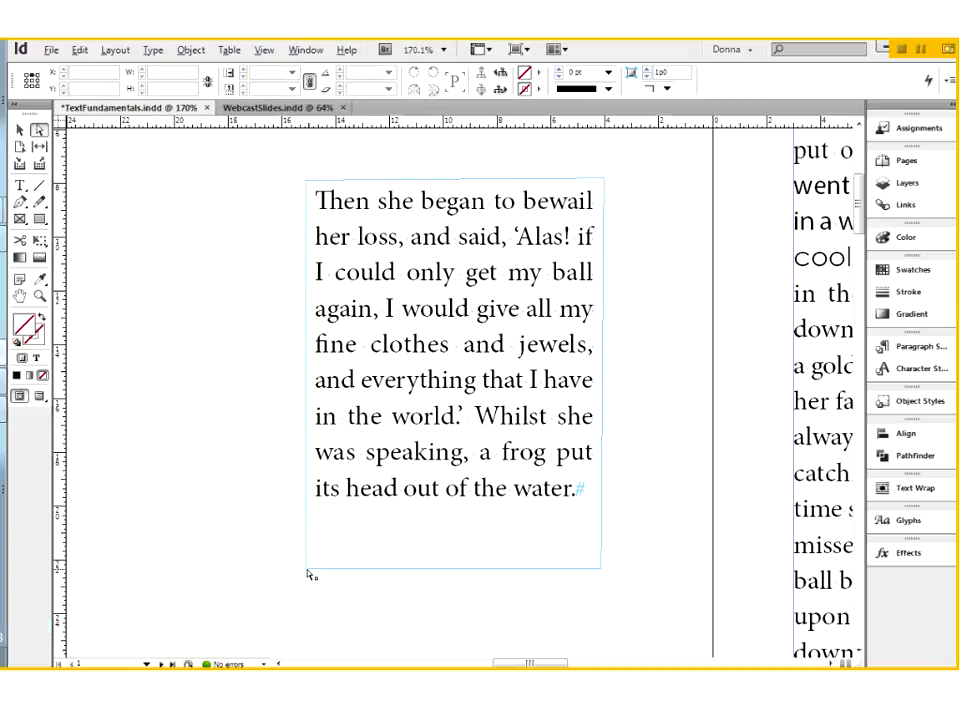
pyautogui.click(307, 573)
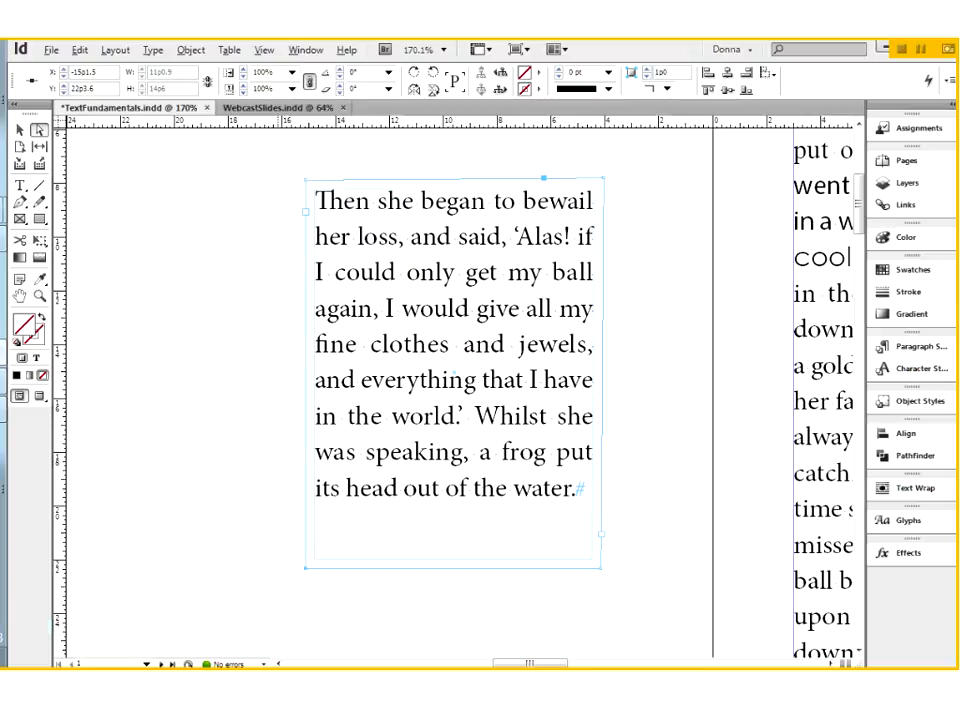
pyautogui.click(311, 576)
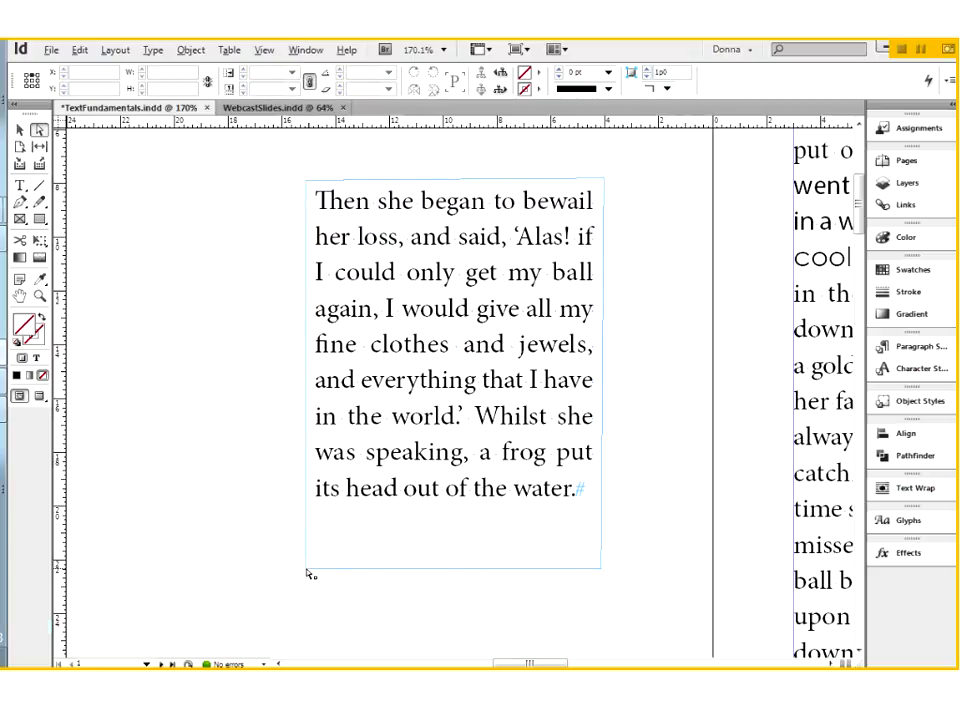
pyautogui.click(308, 570)
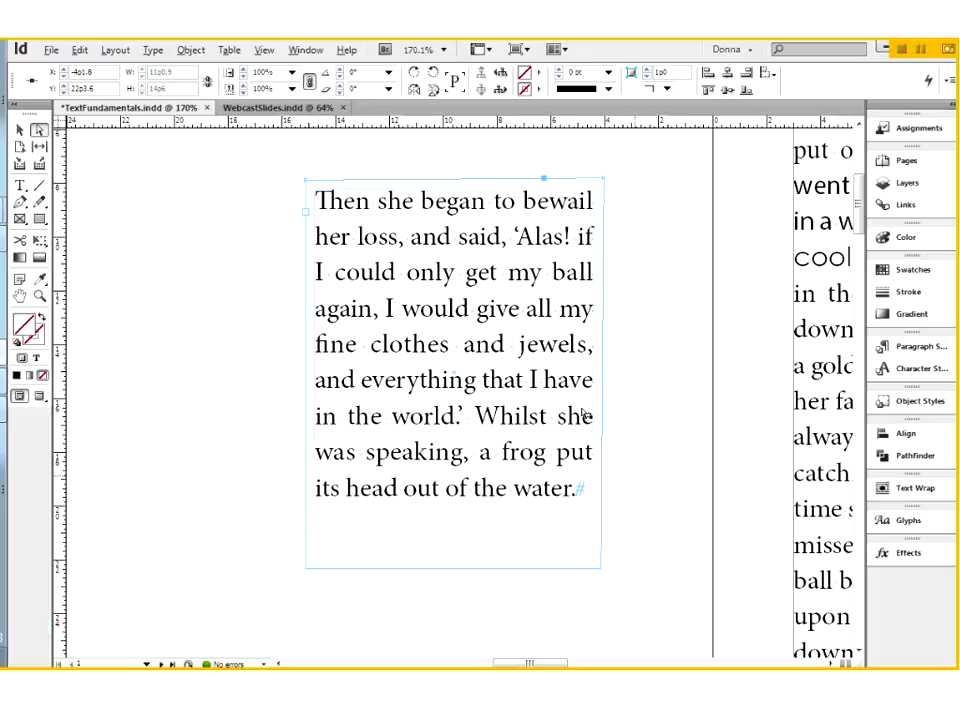
# Copy the lower-right corner point's X position, -4p1.8, to the text frame's upper-right corner point
pyautogui.hotkey('ctrl', 'shift', 'a')
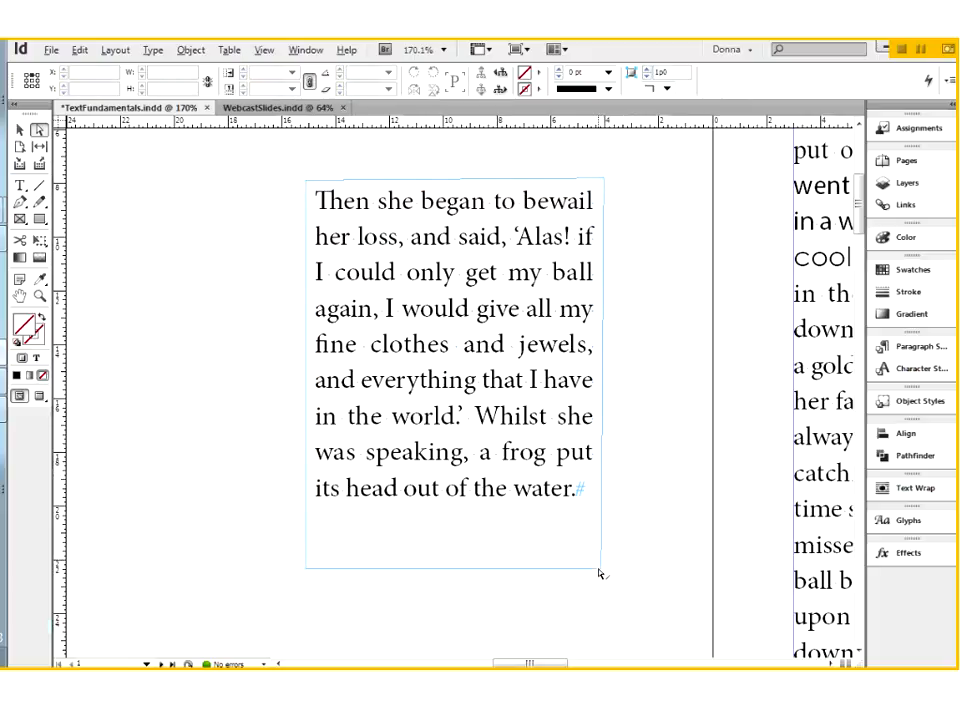
pyautogui.click(602, 573)
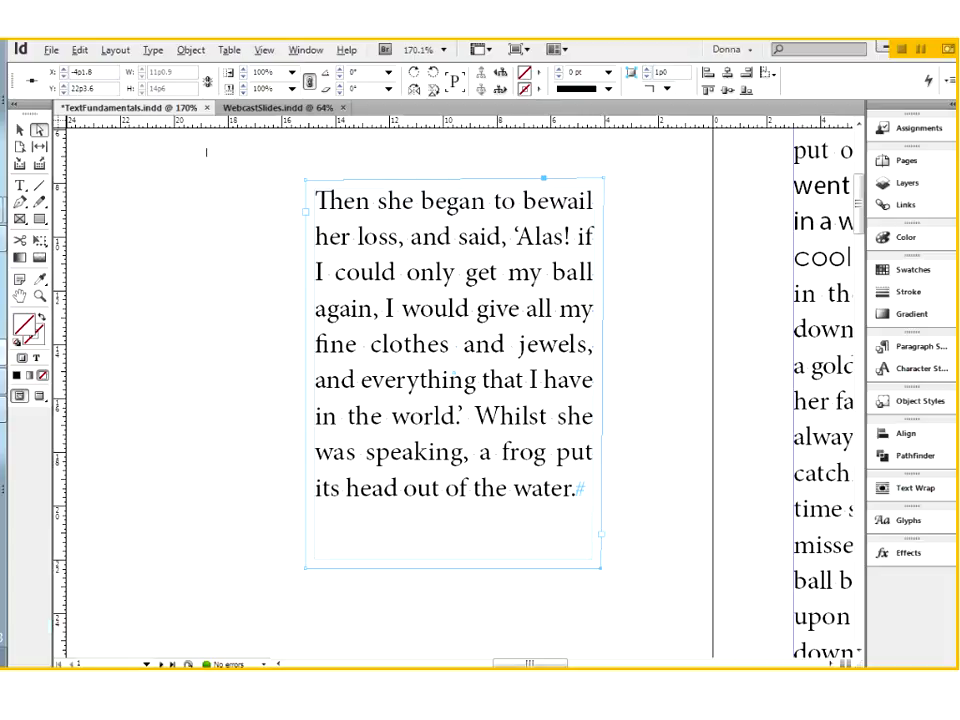
pyautogui.doubleClick(101, 70)
pyautogui.hotkey('ctrl', 'c')
pyautogui.click(604, 180)
pyautogui.moveTo(96, 72); pyautogui.dragTo(38, 76)
pyautogui.hotkey('ctrl', 'v')
pyautogui.moveTo(607, 184); pyautogui.dragTo(605, 185)
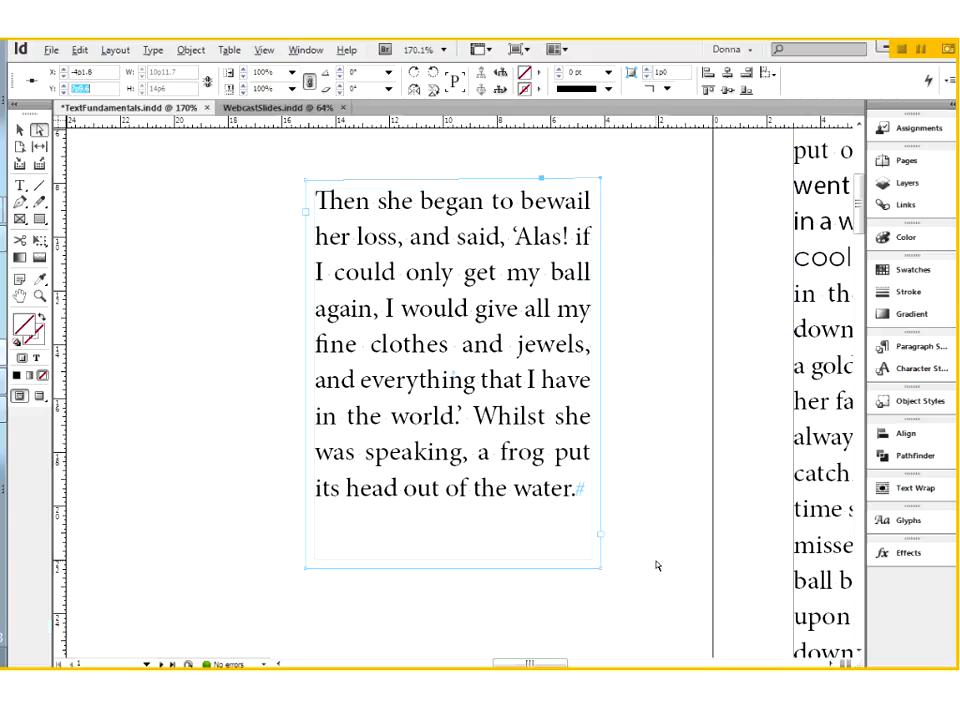
# Match the upper-right corner point's Y position to the upper-left corner by setting it to 7p10.5, making the text frame rectangular again
pyautogui.click(634, 213)
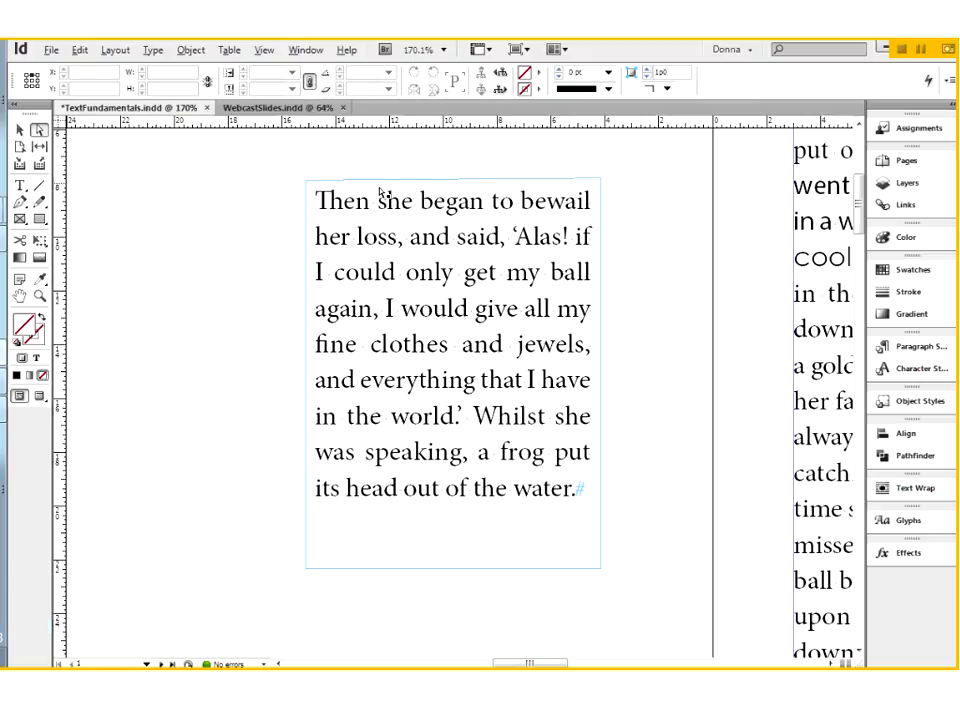
pyautogui.click(311, 186)
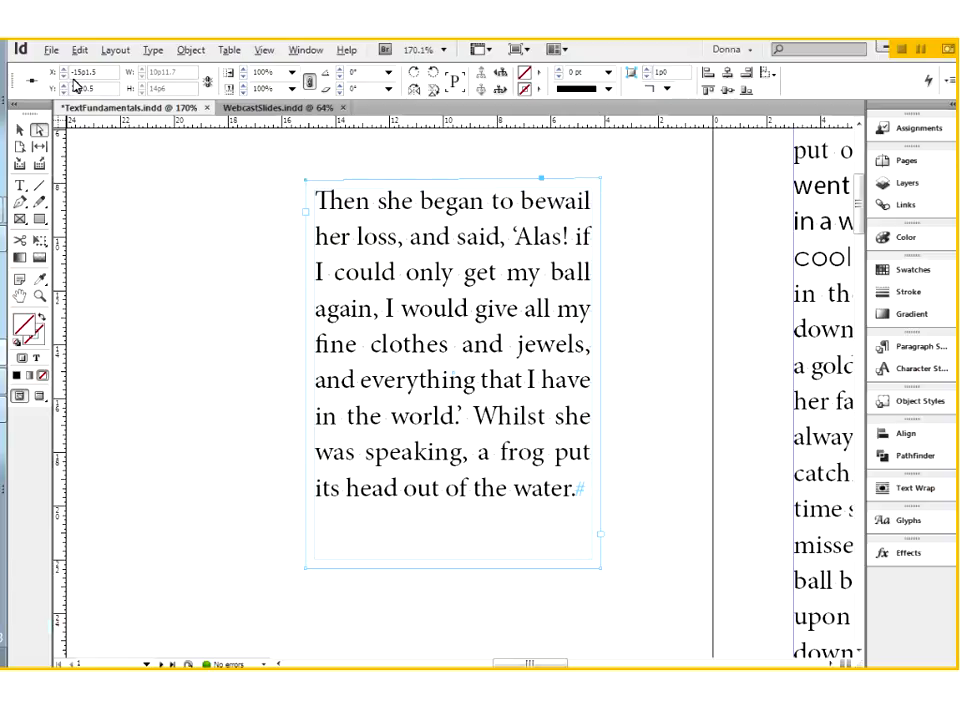
pyautogui.moveTo(101, 89); pyautogui.dragTo(49, 102)
pyautogui.click(600, 176)
pyautogui.click(57, 87)
pyautogui.write('7p10.5')
pyautogui.press('Return')
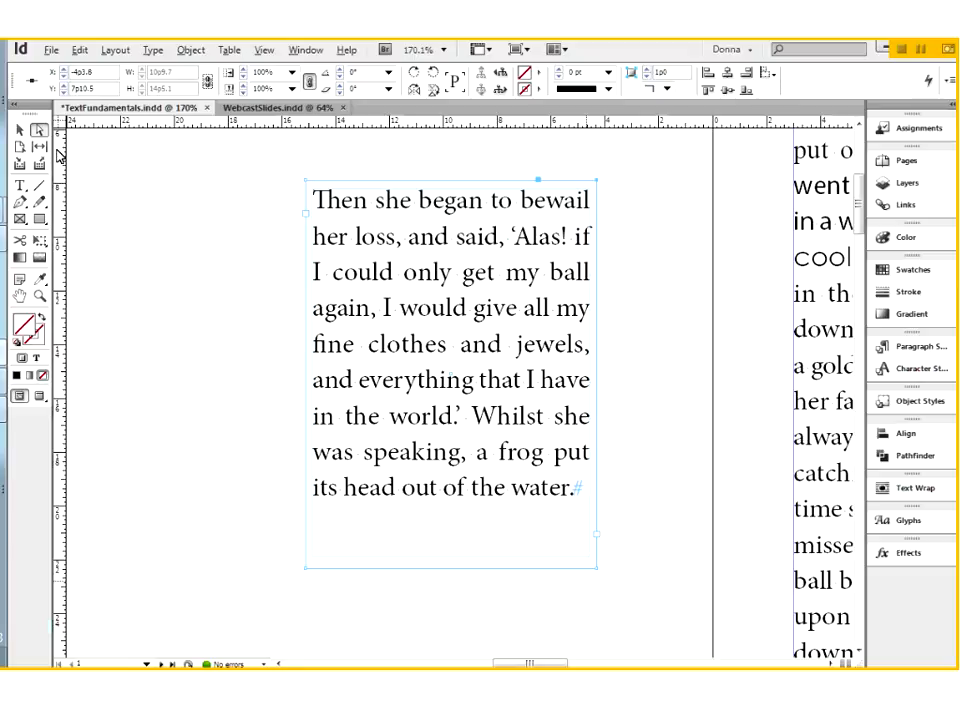
# Check the separate inset spacing fields in Text Frame Options for the squared-up text frame, keeping its settings
pyautogui.click(21, 130)
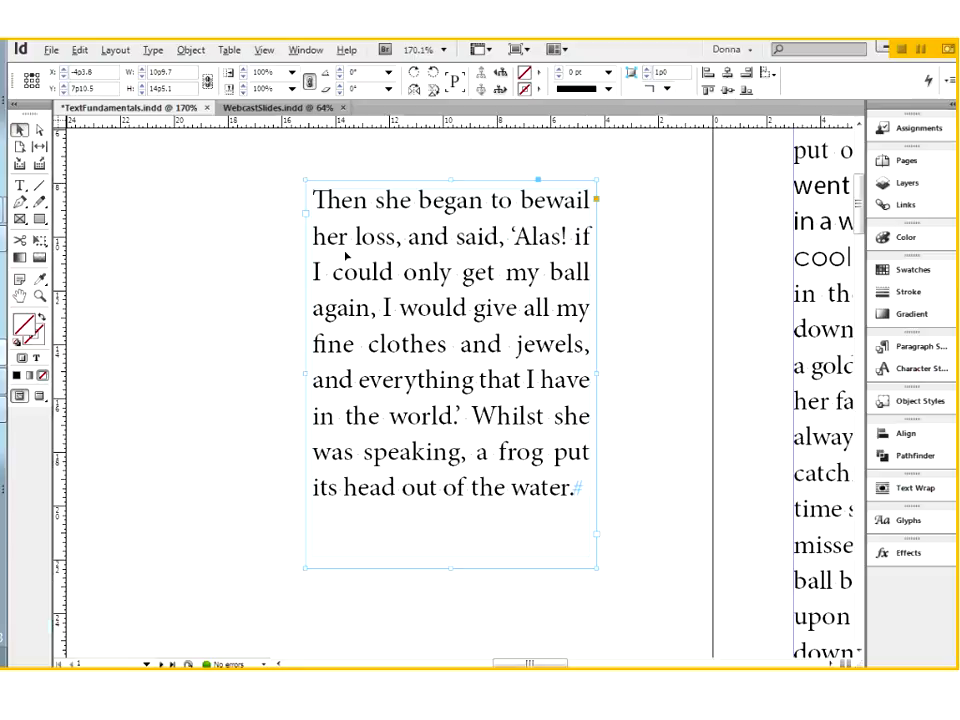
pyautogui.rightClick(400, 314)
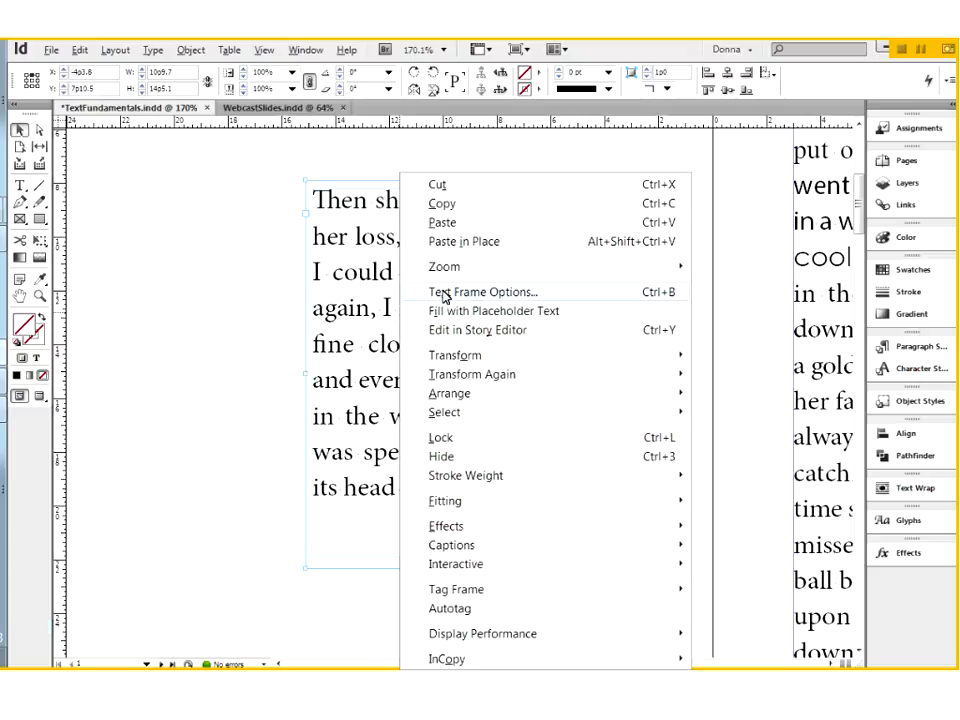
pyautogui.click(444, 295)
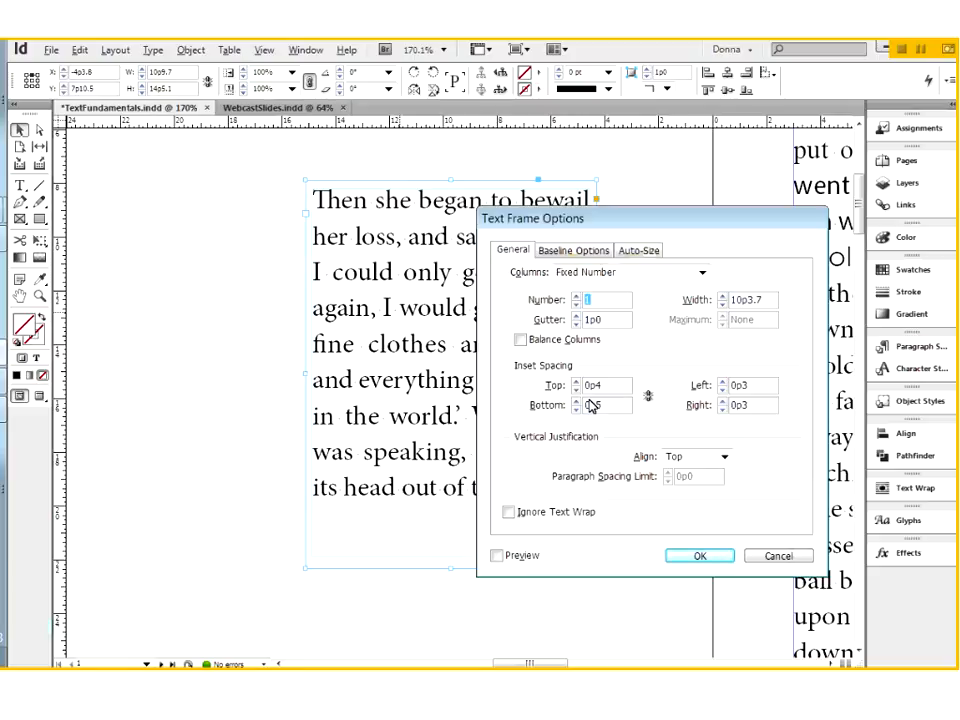
pyautogui.click(720, 558)
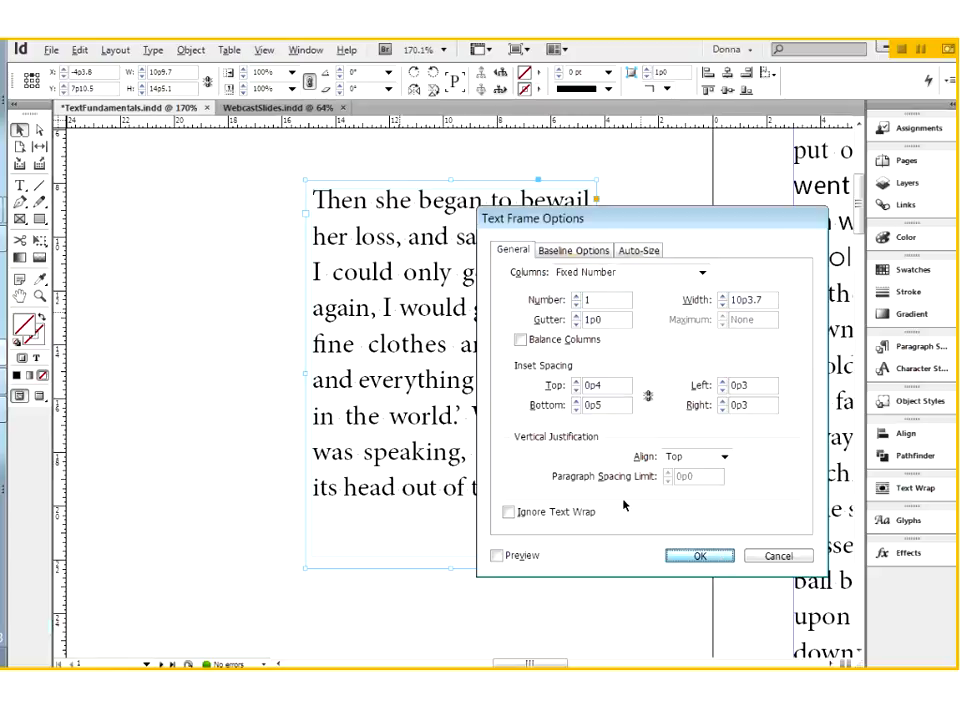
# Insert "Just Start Typing." before "The next day" in the middle column of the Frog-Prince story
pyautogui.hotkey('ctrl', '0')
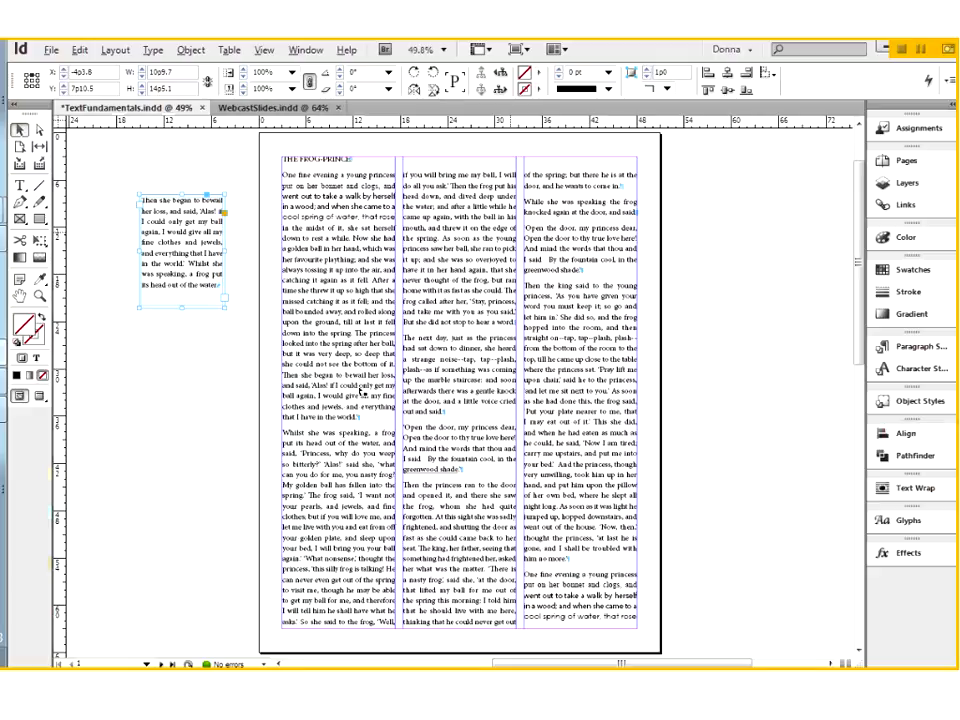
pyautogui.moveTo(261, 143); pyautogui.dragTo(661, 418)
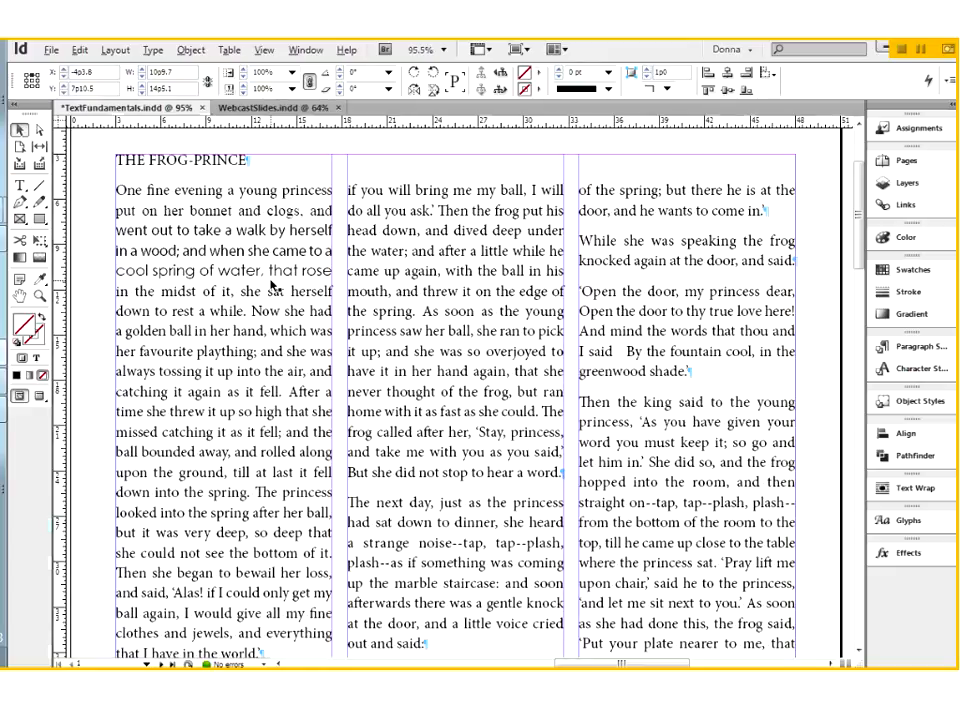
pyautogui.click(20, 188)
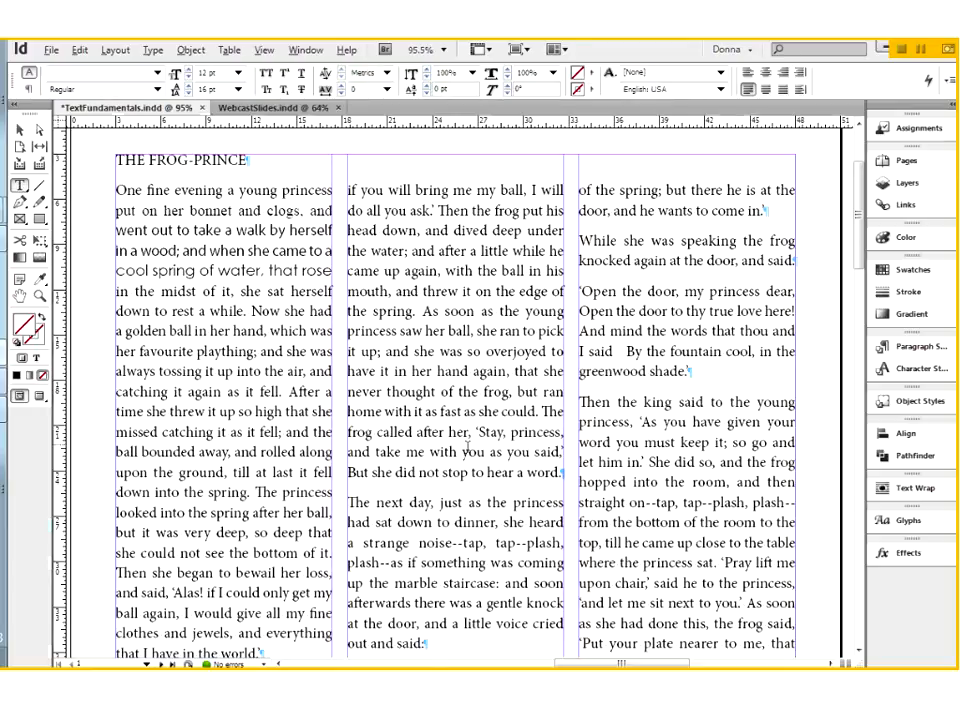
pyautogui.moveTo(349, 502); pyautogui.dragTo(356, 502)
pyautogui.press('Left')
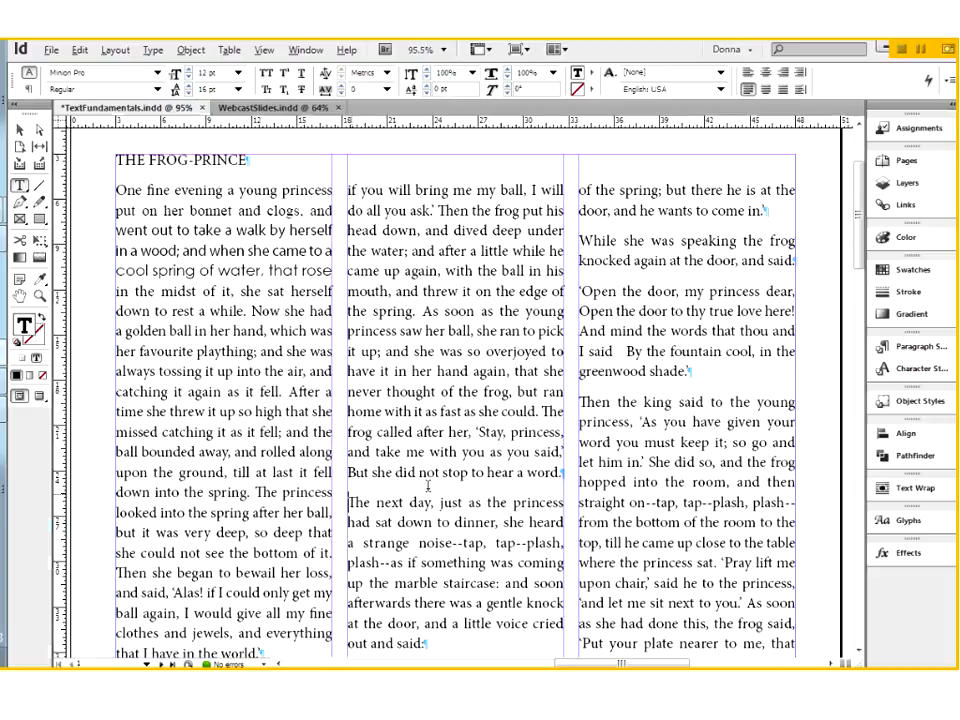
pyautogui.write('Just')
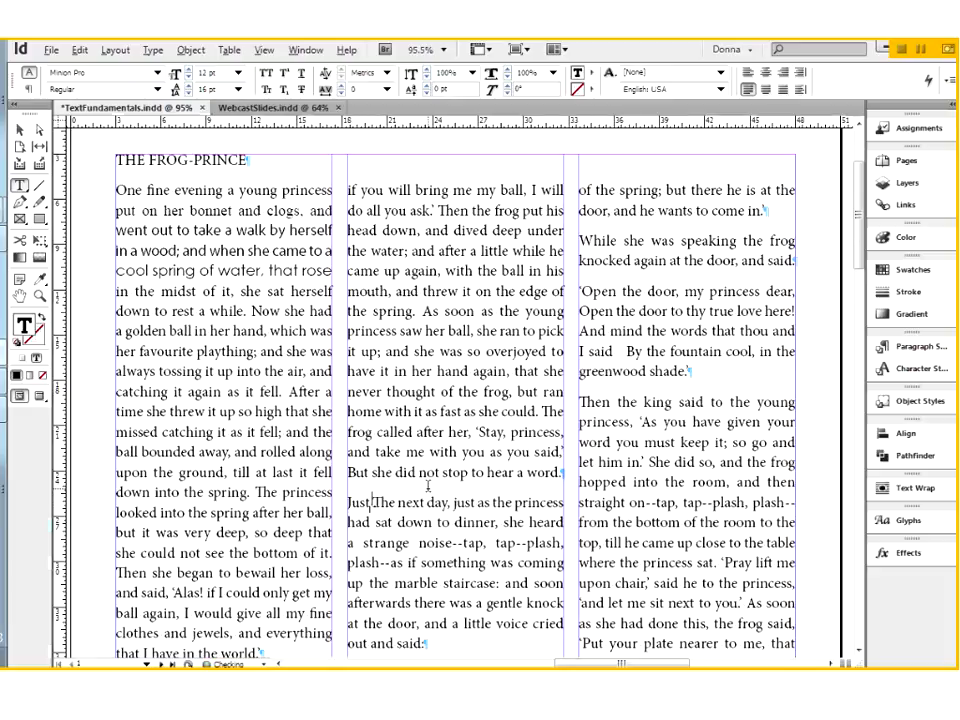
pyautogui.write(' Start Typing.')
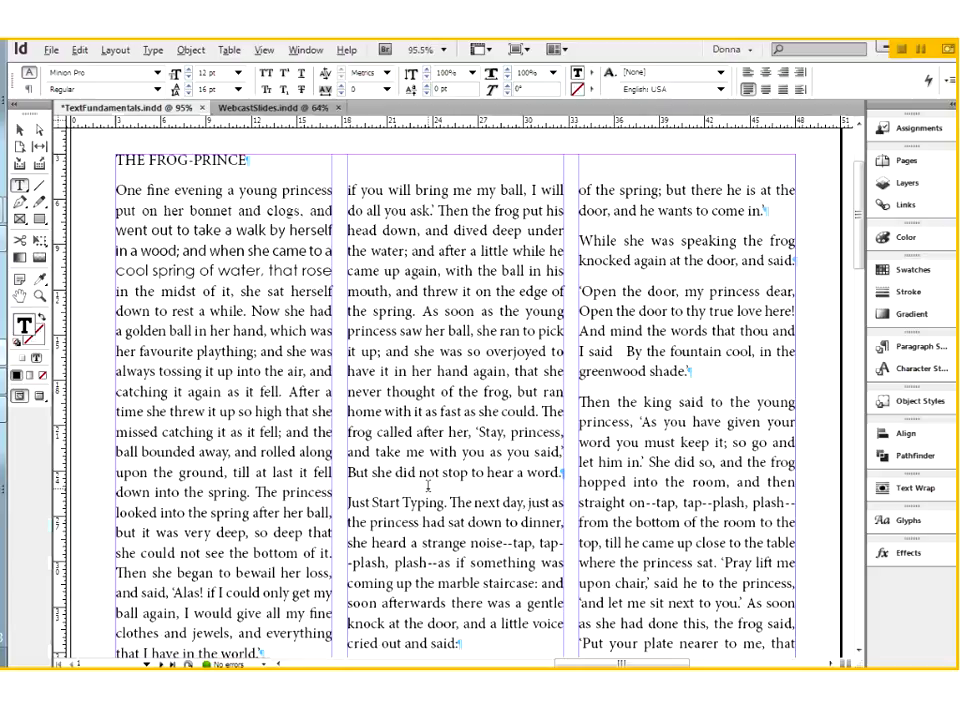
# Delete the inserted words "Just Start Typing." from the start of the middle column's paragraph
pyautogui.press('BackSpace')
pyautogui.press('BackSpace')
pyautogui.press('BackSpace')
pyautogui.press('BackSpace')
pyautogui.press('BackSpace')
pyautogui.press('BackSpace')
pyautogui.press('BackSpace')
pyautogui.press('BackSpace')
pyautogui.press('BackSpace')
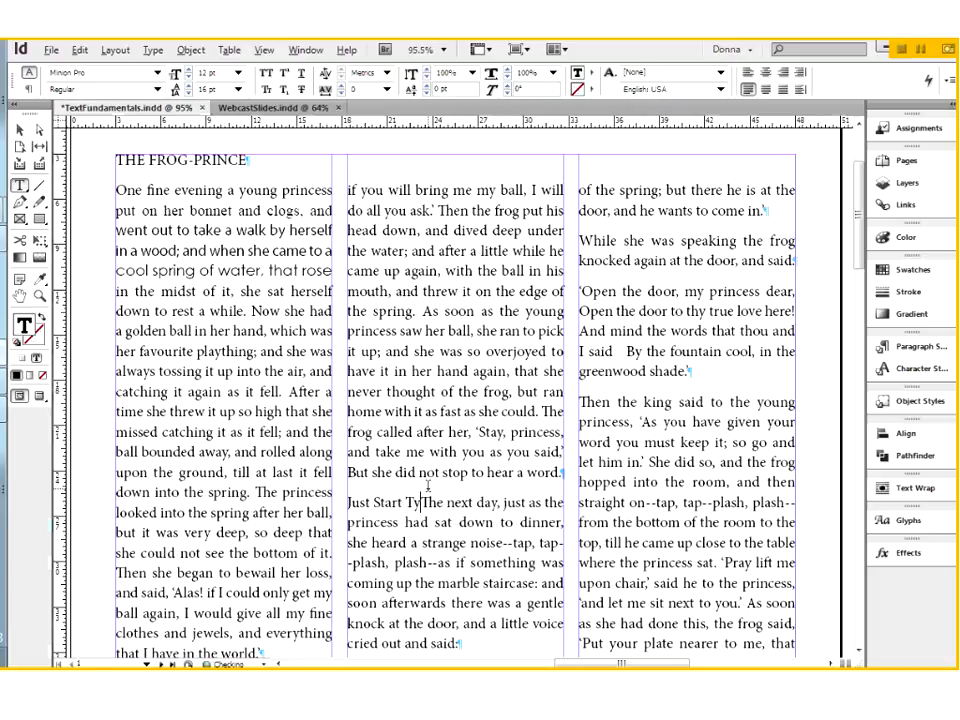
pyautogui.press('BackSpace')
pyautogui.press('BackSpace')
pyautogui.press('BackSpace')
pyautogui.press('BackSpace')
pyautogui.press('BackSpace')
pyautogui.press('BackSpace')
pyautogui.press('BackSpace')
pyautogui.press('BackSpace')
pyautogui.press('BackSpace')
pyautogui.press('BackSpace')
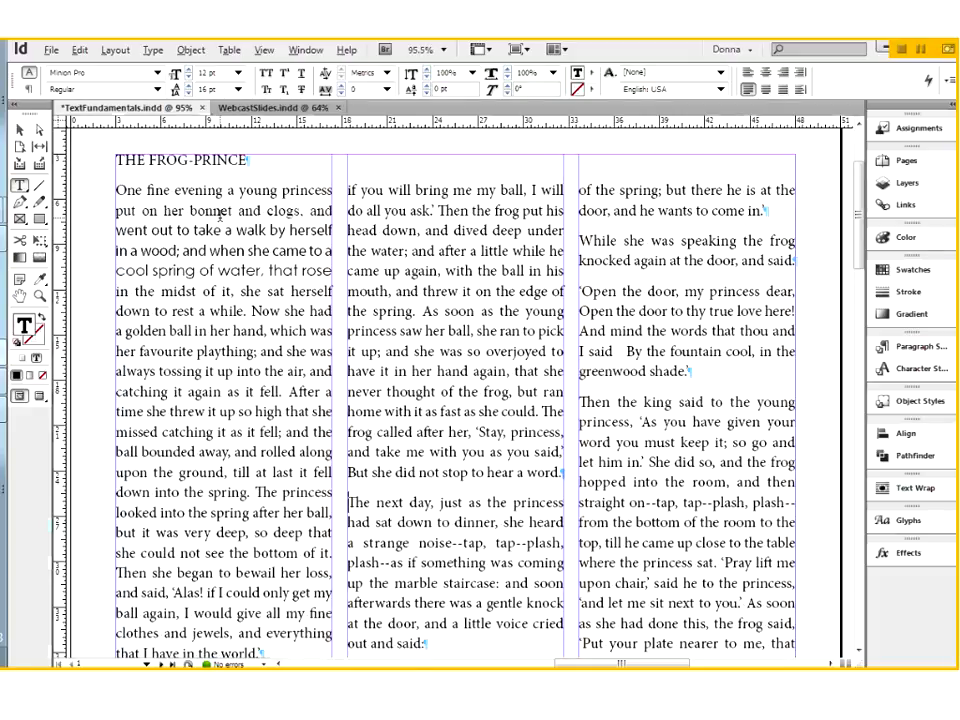
# Select the words "One fine evening a young princess" at the start of the story's first paragraph
pyautogui.doubleClick(134, 192)
pyautogui.hotkey('ctrl', 'shift', 'Right')
pyautogui.hotkey('ctrl', 'shift', 'Right')
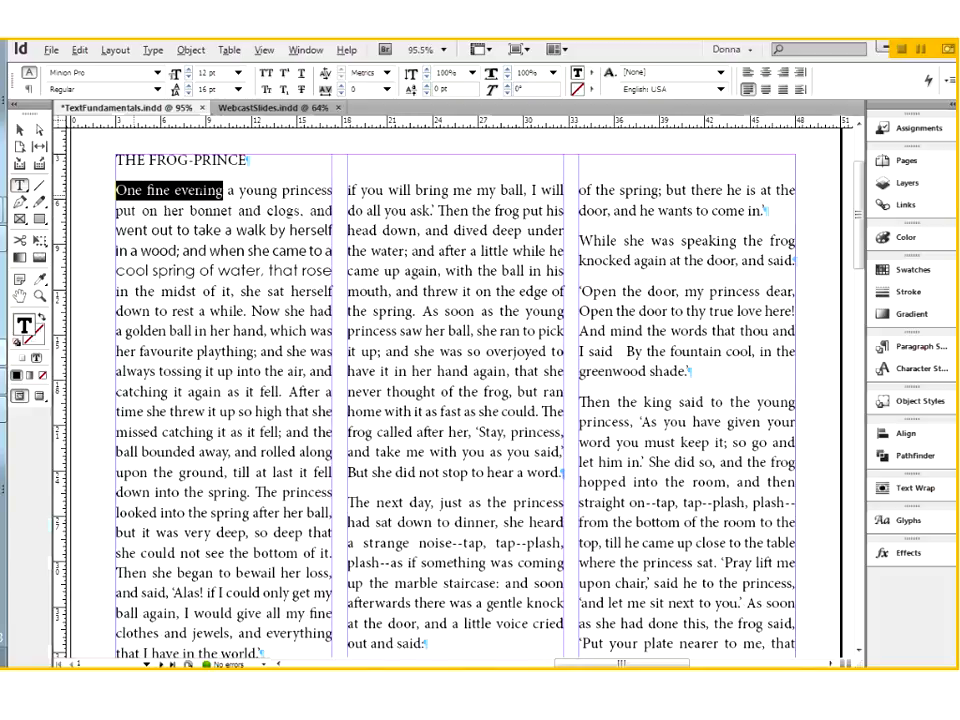
pyautogui.hotkey('ctrl', 'shift', 'Right')
pyautogui.hotkey('ctrl', 'shift', 'Right')
pyautogui.hotkey('ctrl', 'shift', 'Right')
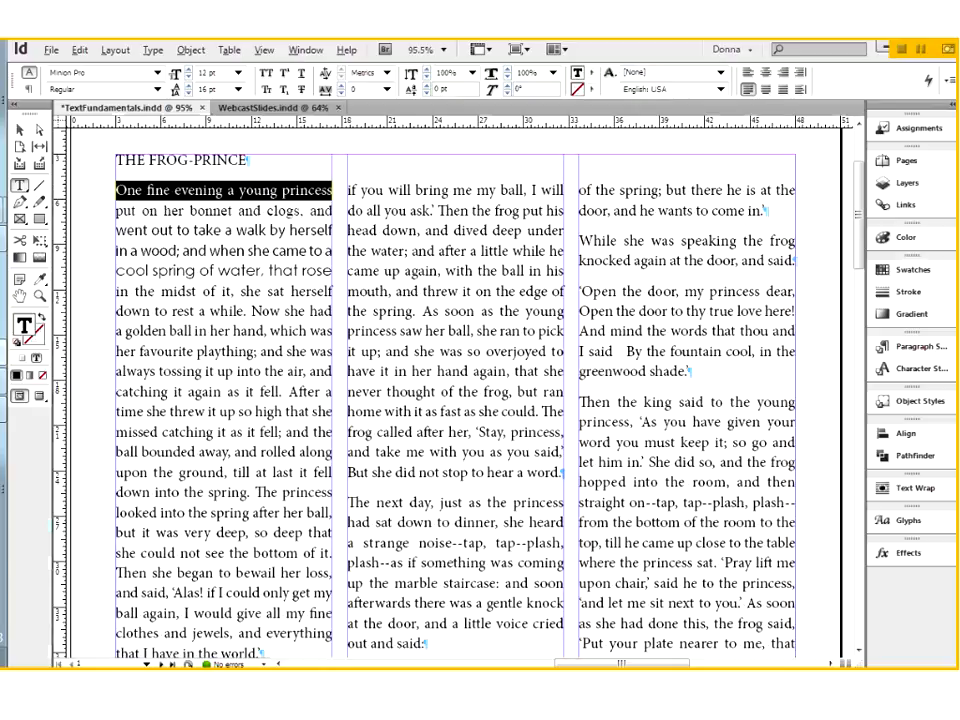
# Try a font size of 18 pt on the selected words and undo the change
pyautogui.click(153, 51)
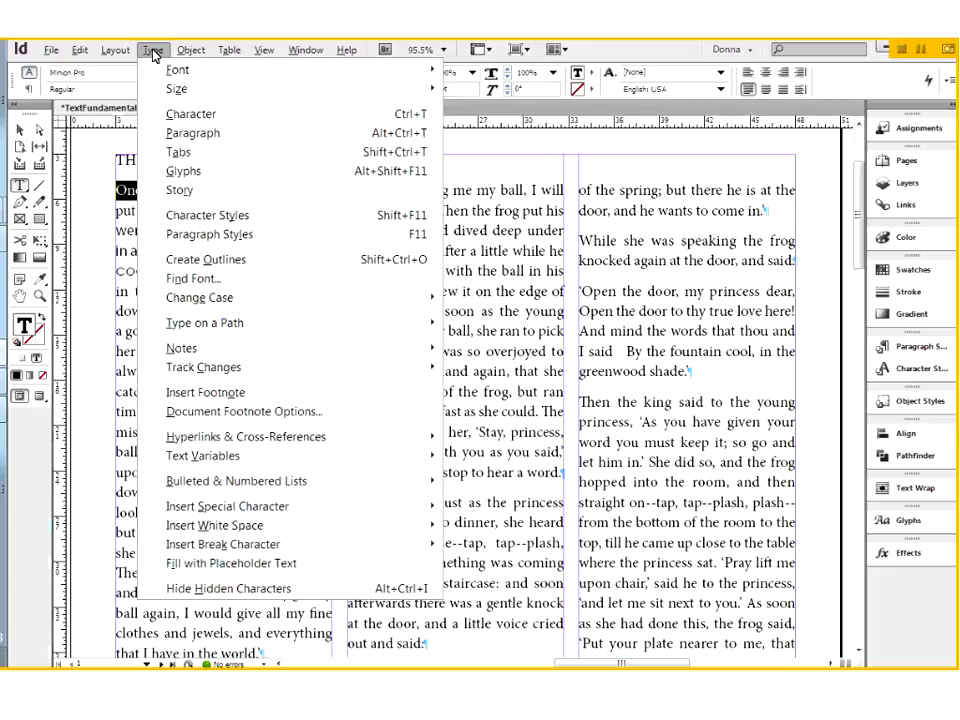
pyautogui.moveTo(158, 71)
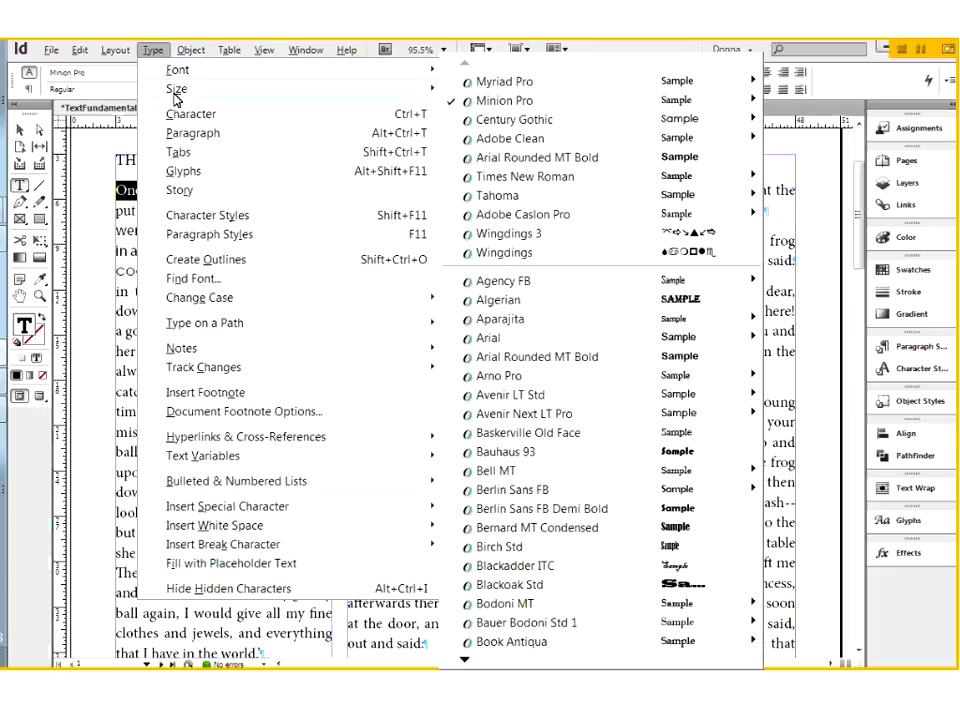
pyautogui.moveTo(176, 95)
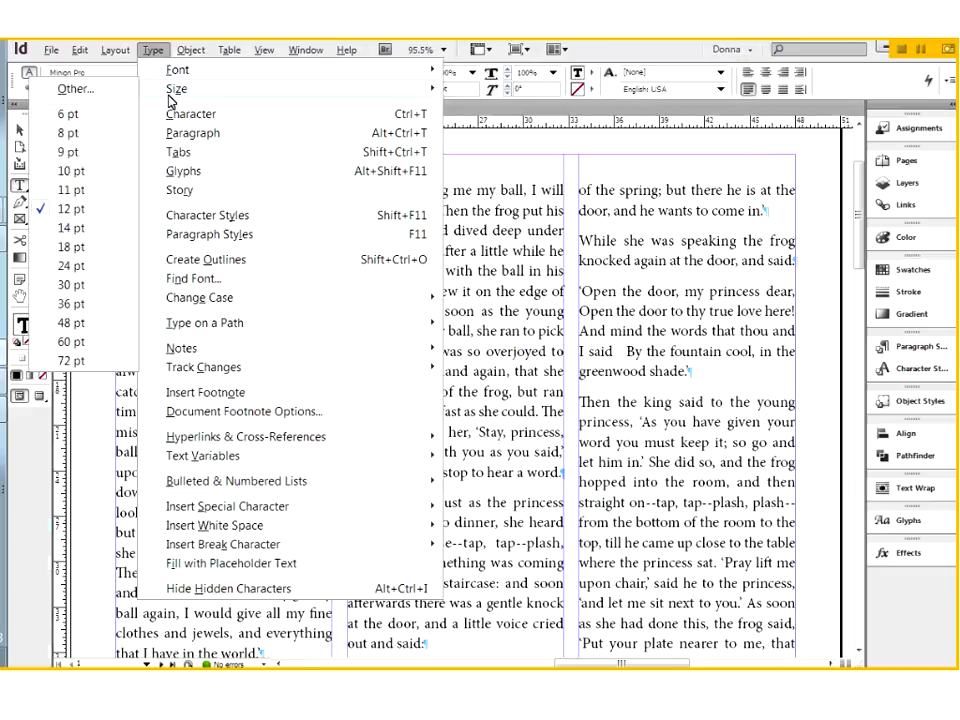
pyautogui.click(83, 249)
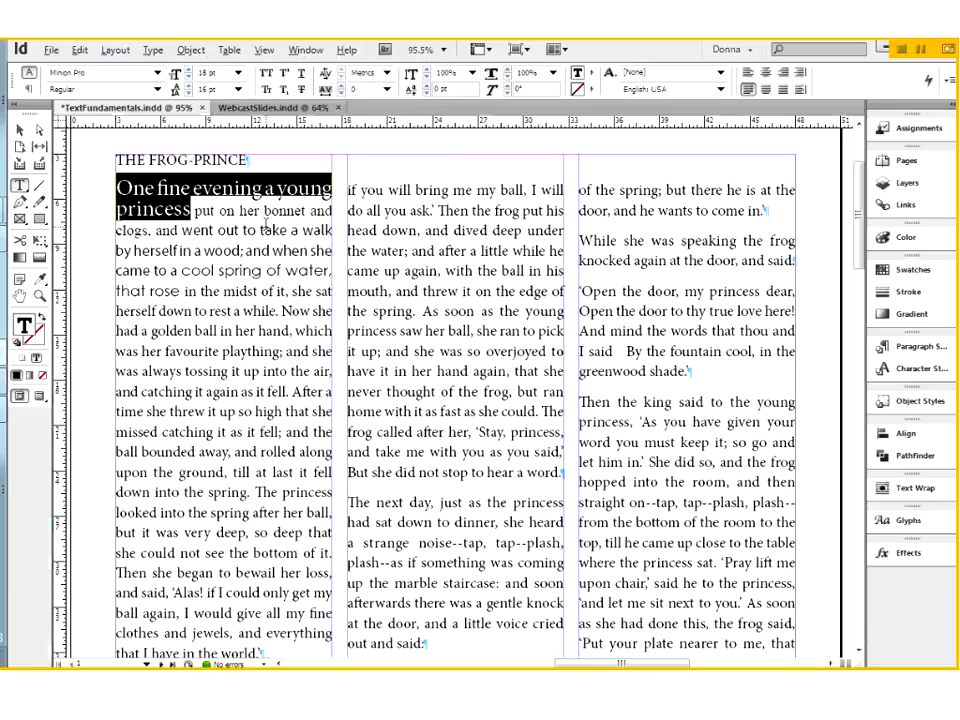
pyautogui.hotkey('ctrl', 'z')
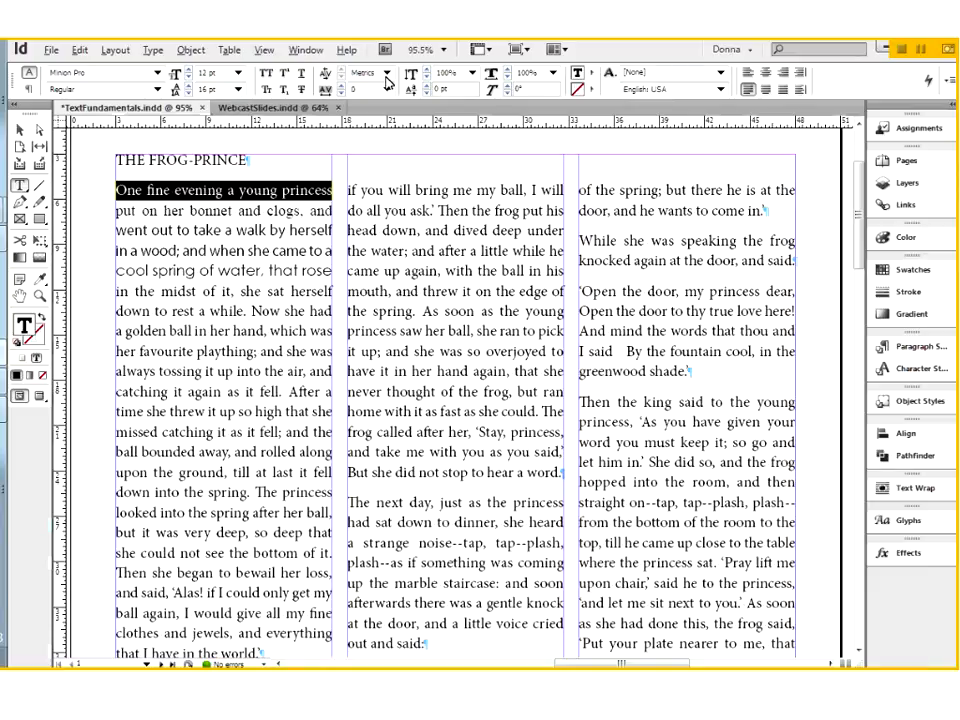
# Open the Character panel for the selected words and move it over the upper part of the middle text column
pyautogui.click(155, 50)
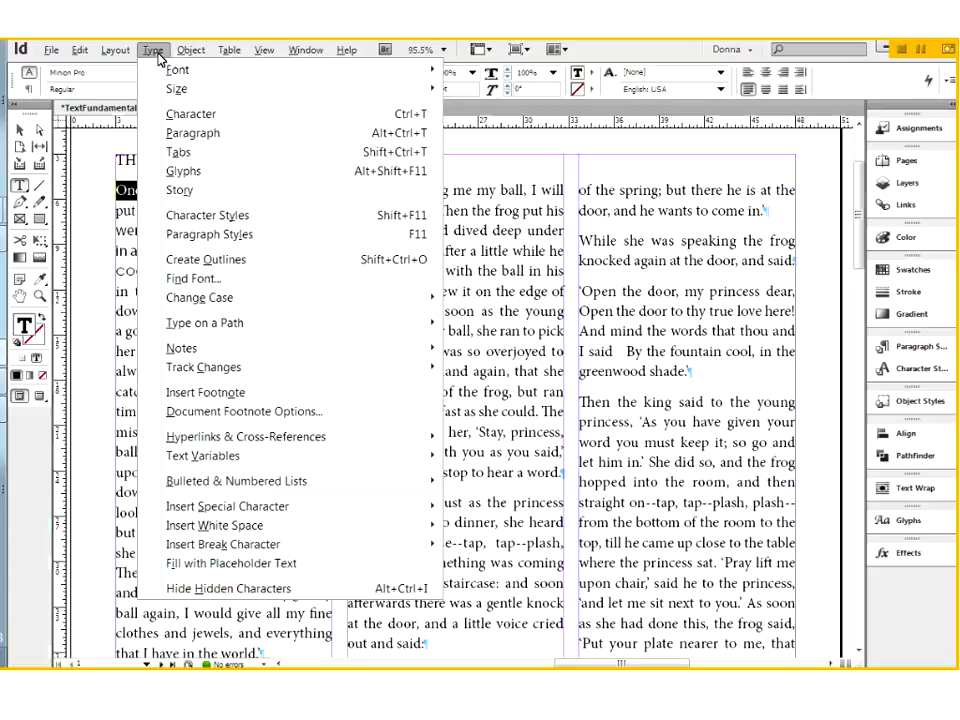
pyautogui.click(174, 118)
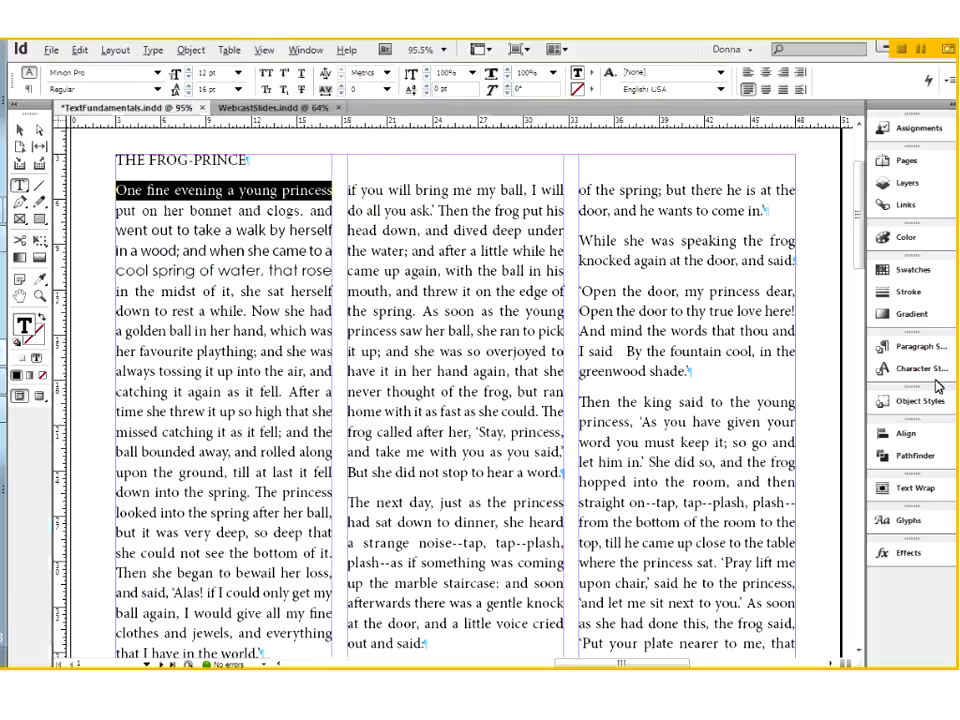
pyautogui.moveTo(561, 208); pyautogui.dragTo(530, 172)
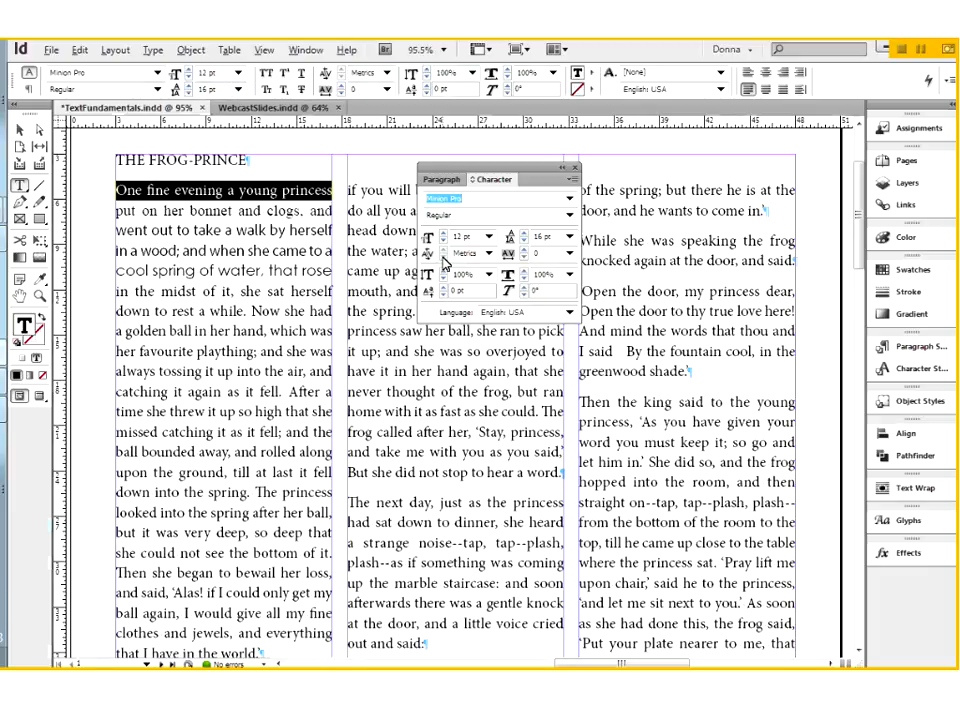
# Display the paragraph formatting options in both the floating panel and the Control panel, and move the floating panel slightly higher
pyautogui.click(442, 181)
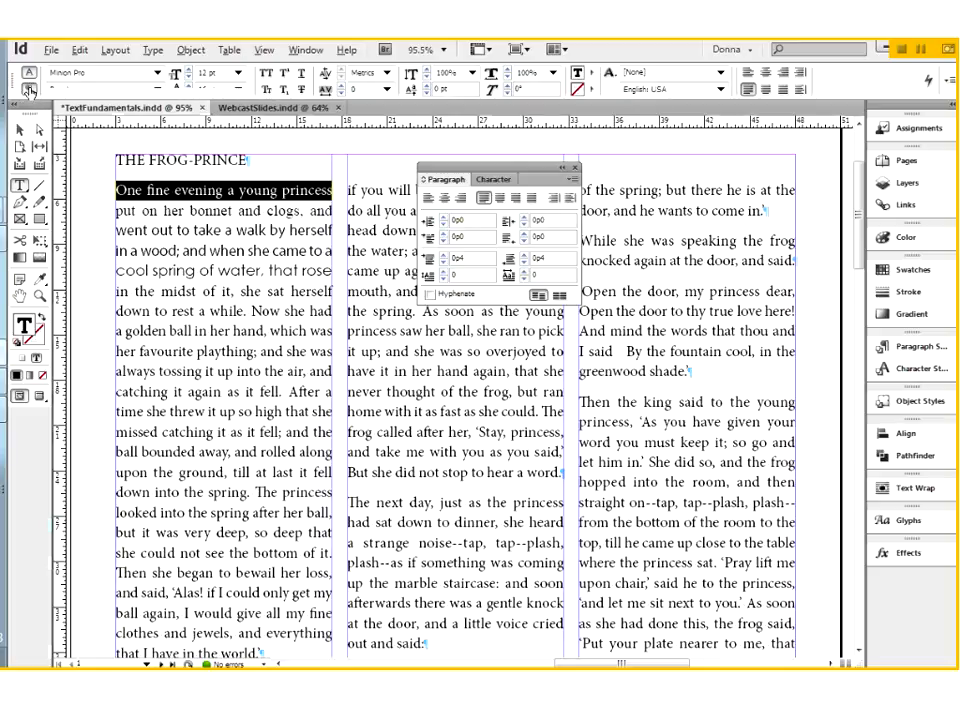
pyautogui.click(29, 90)
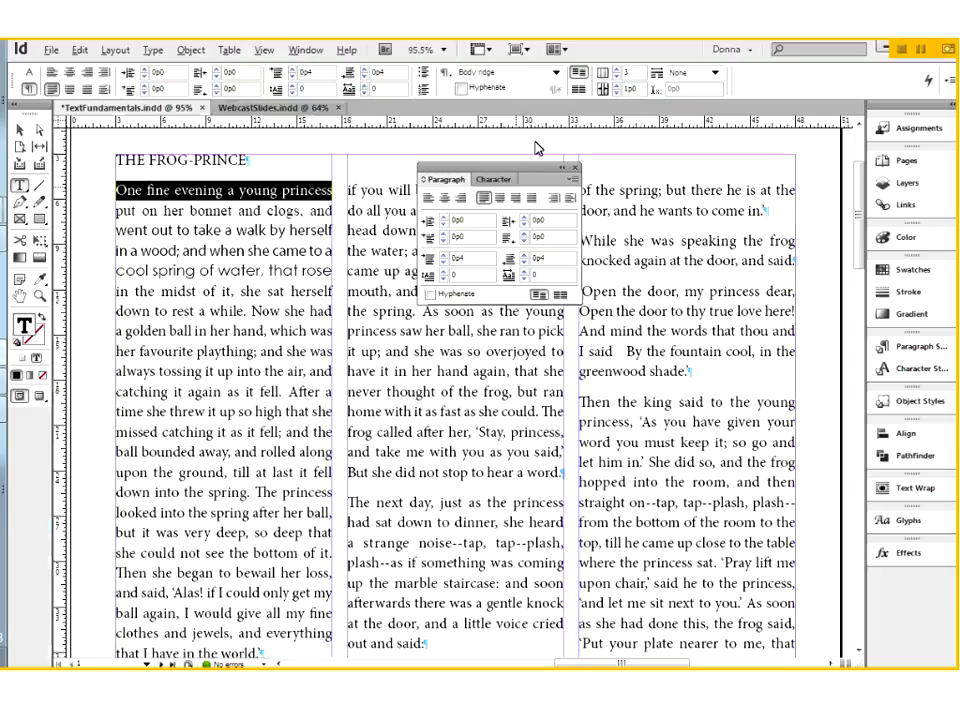
pyautogui.moveTo(529, 168); pyautogui.dragTo(535, 142)
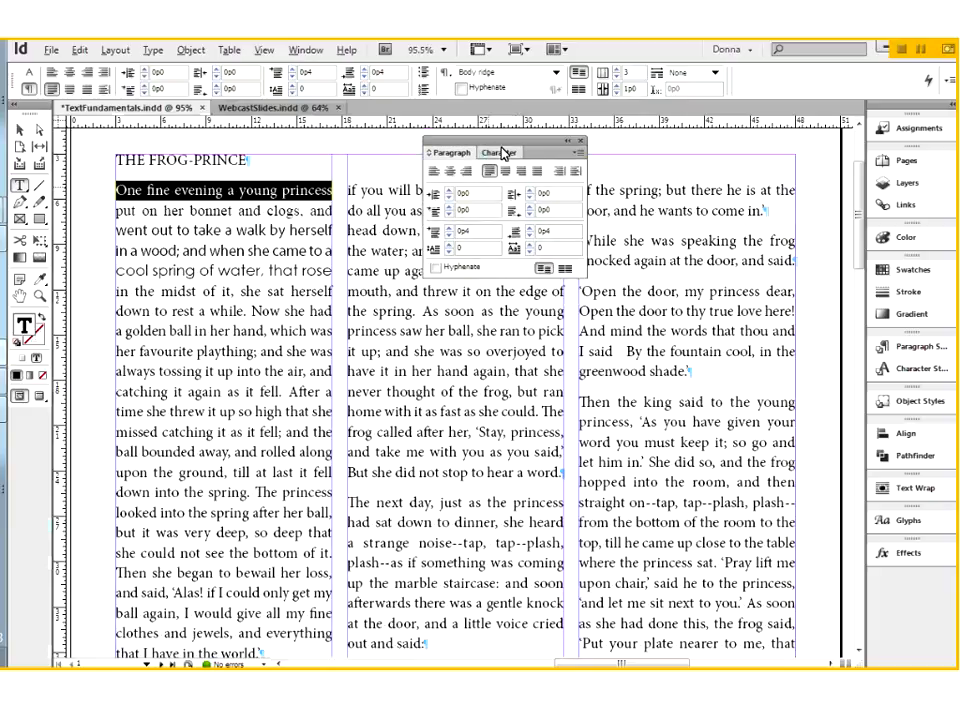
# Try a 24 pt font size on the selected words from the Character panel, close the panel, and undo the size change
pyautogui.click(500, 152)
pyautogui.click(495, 210)
pyautogui.click(469, 326)
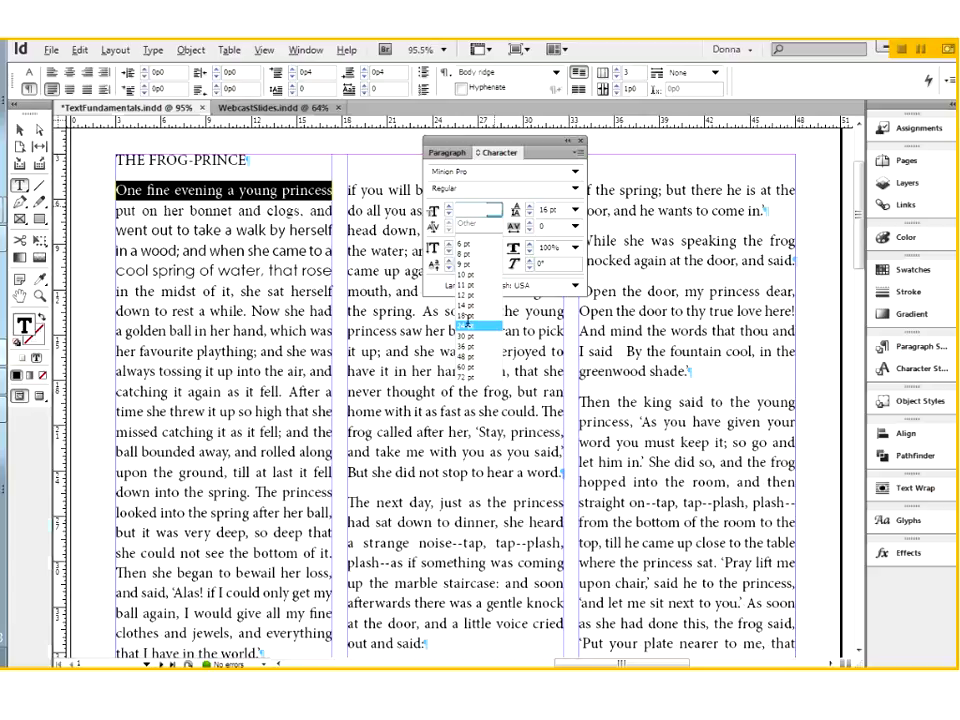
pyautogui.click(581, 141)
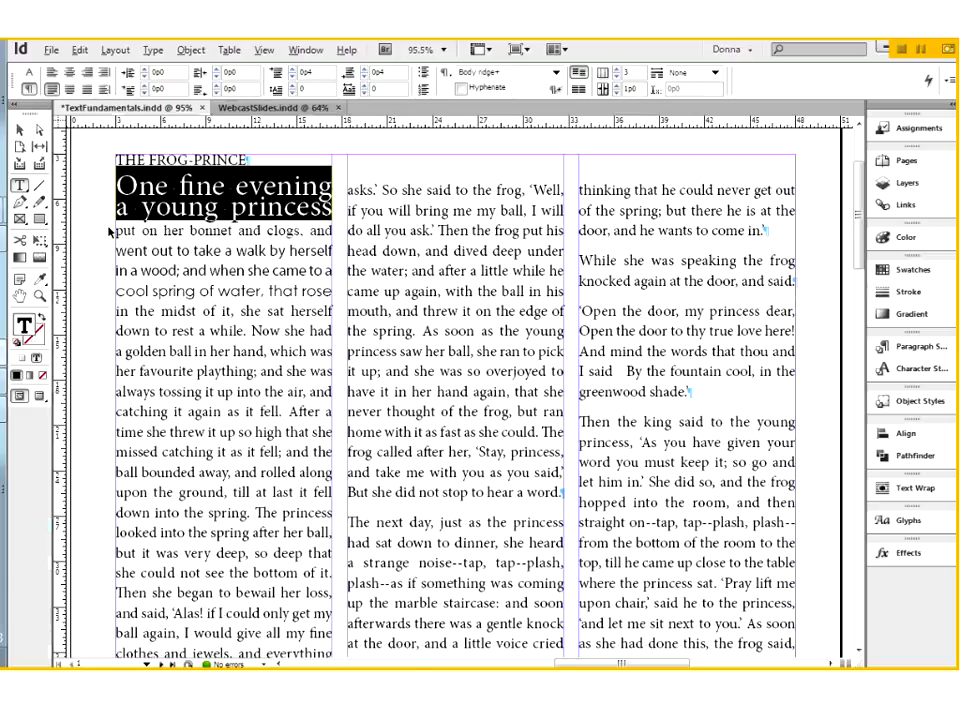
pyautogui.hotkey('ctrl', 'z')
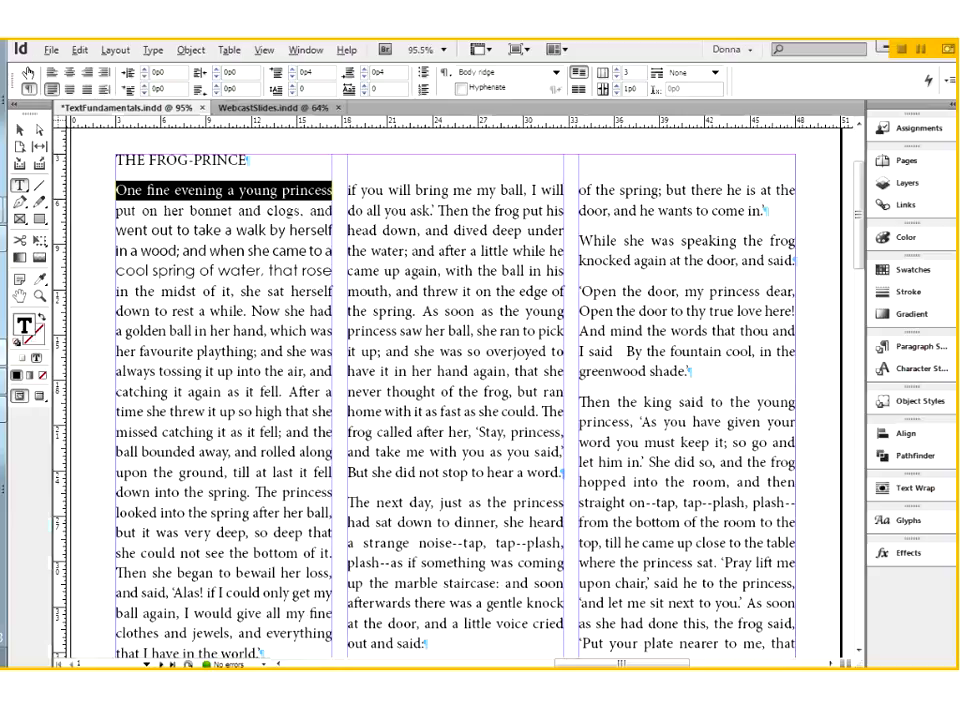
# Try an 18 pt font size with 48 pt leading on the selected opening words, and undo both changes
pyautogui.click(28, 72)
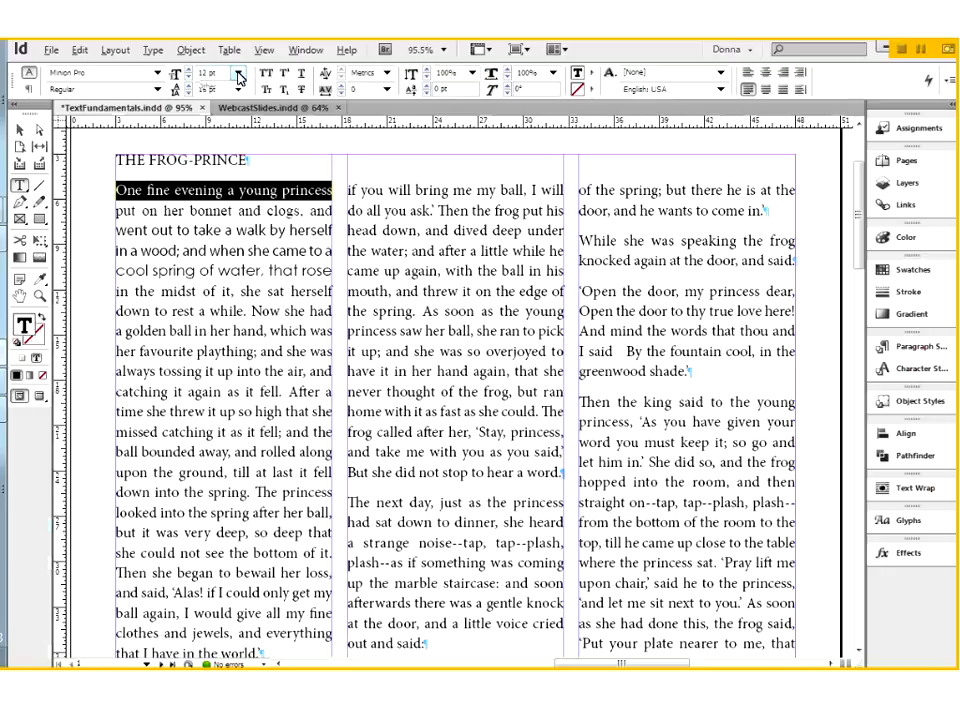
pyautogui.click(239, 76)
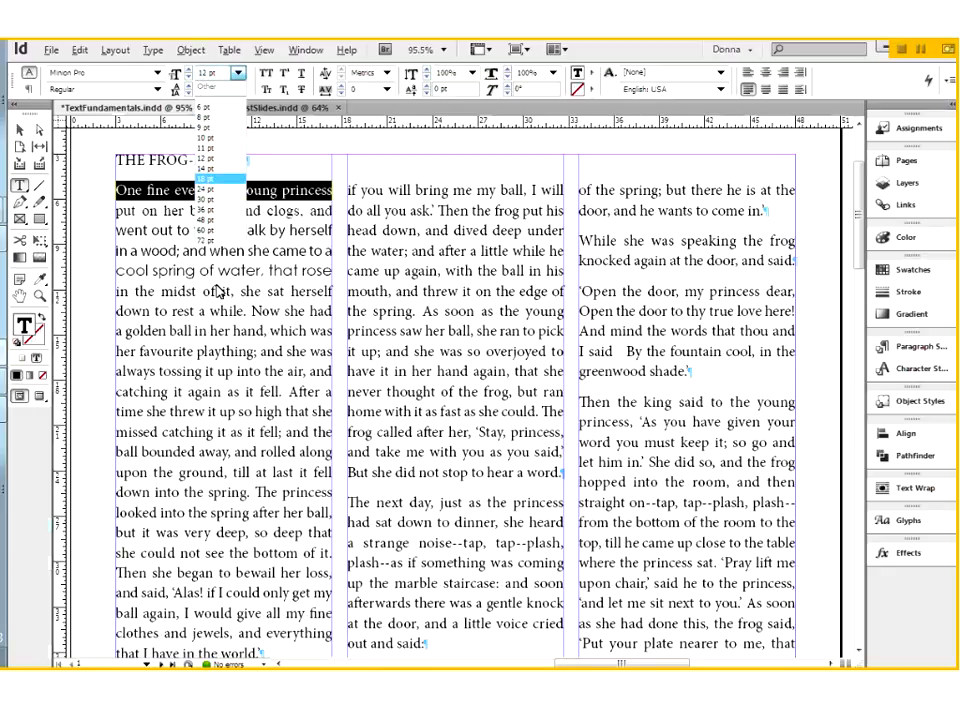
pyautogui.click(206, 178)
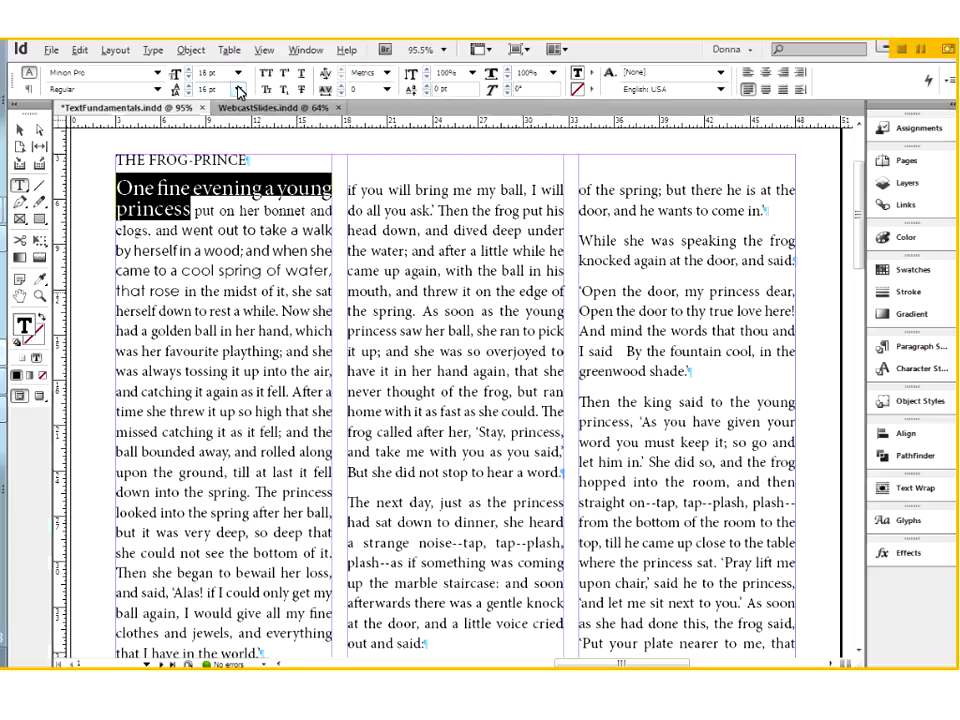
pyautogui.click(239, 90)
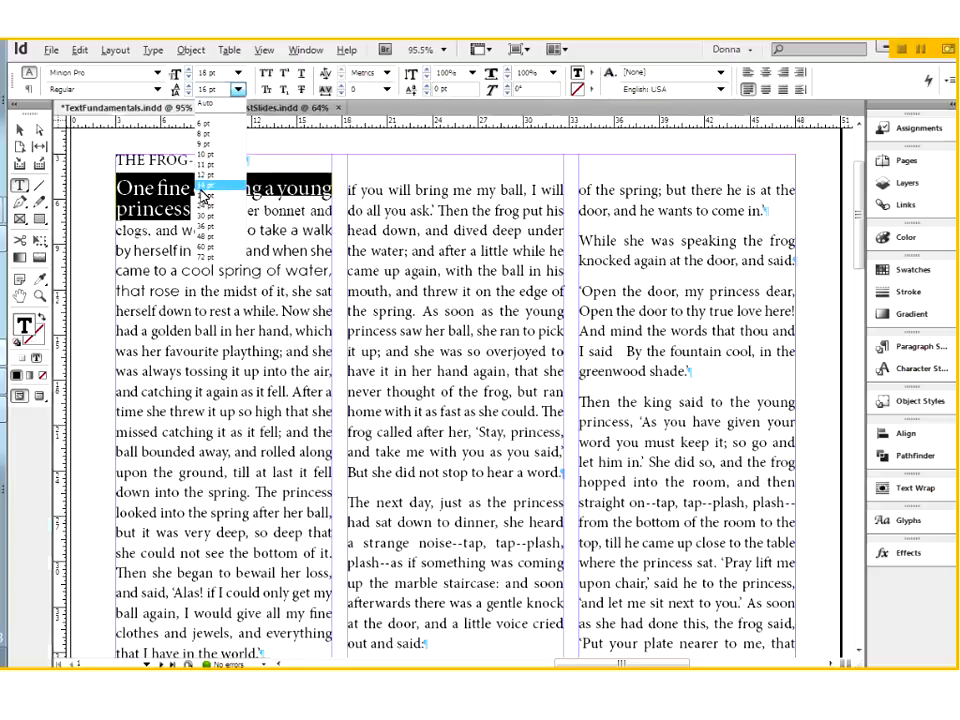
pyautogui.click(205, 236)
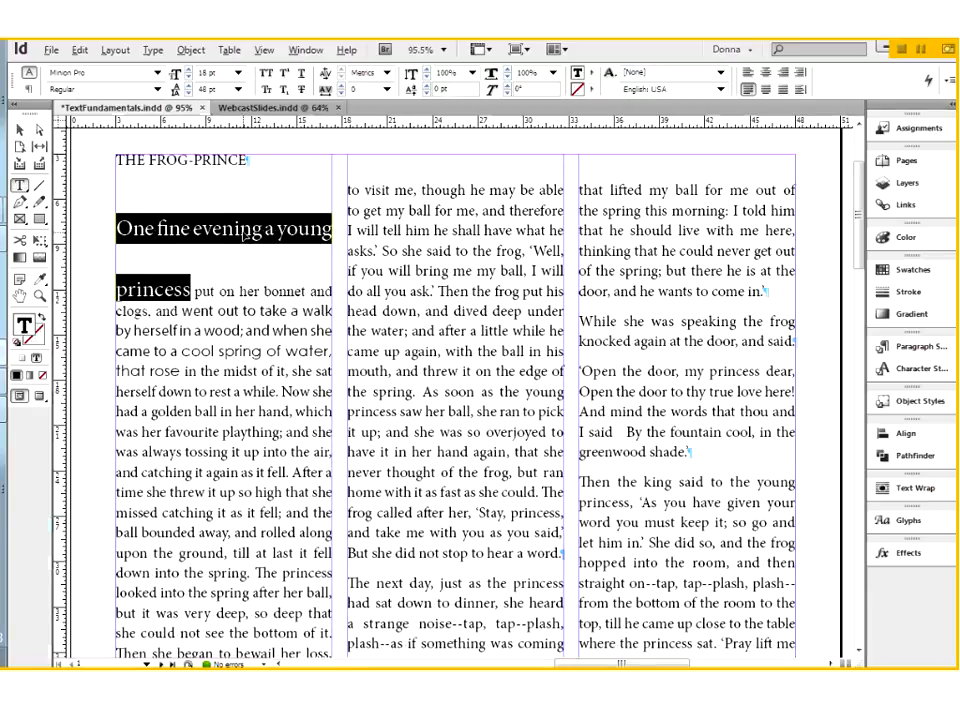
pyautogui.hotkey('ctrl', 'z')
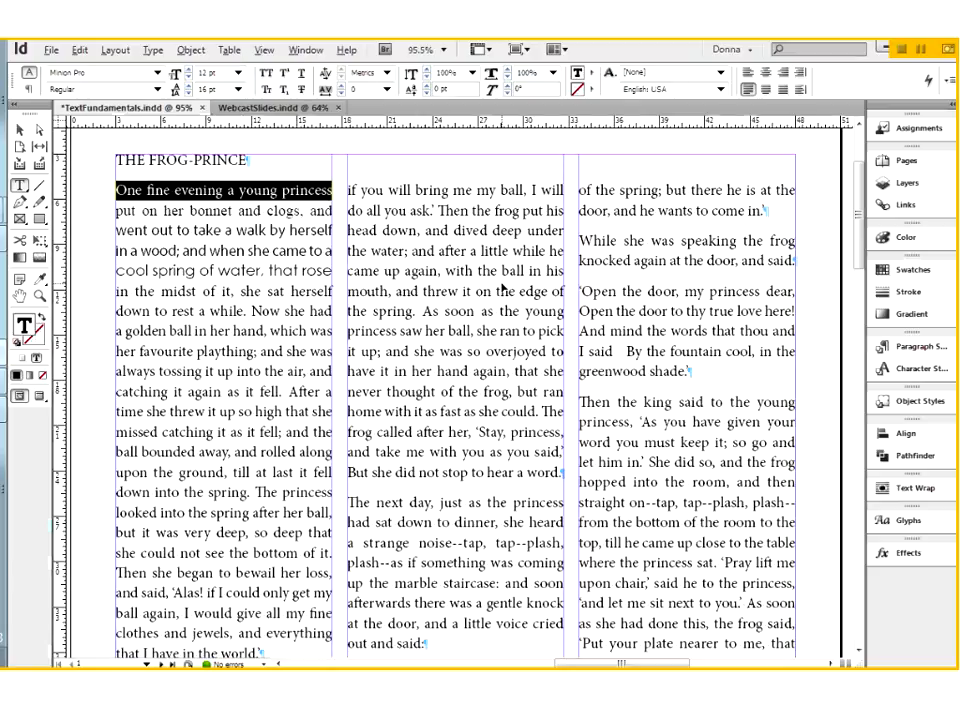
# Unlock and show the Images layer, and turn off the display of hidden characters
pyautogui.hotkey('ctrl', '0')
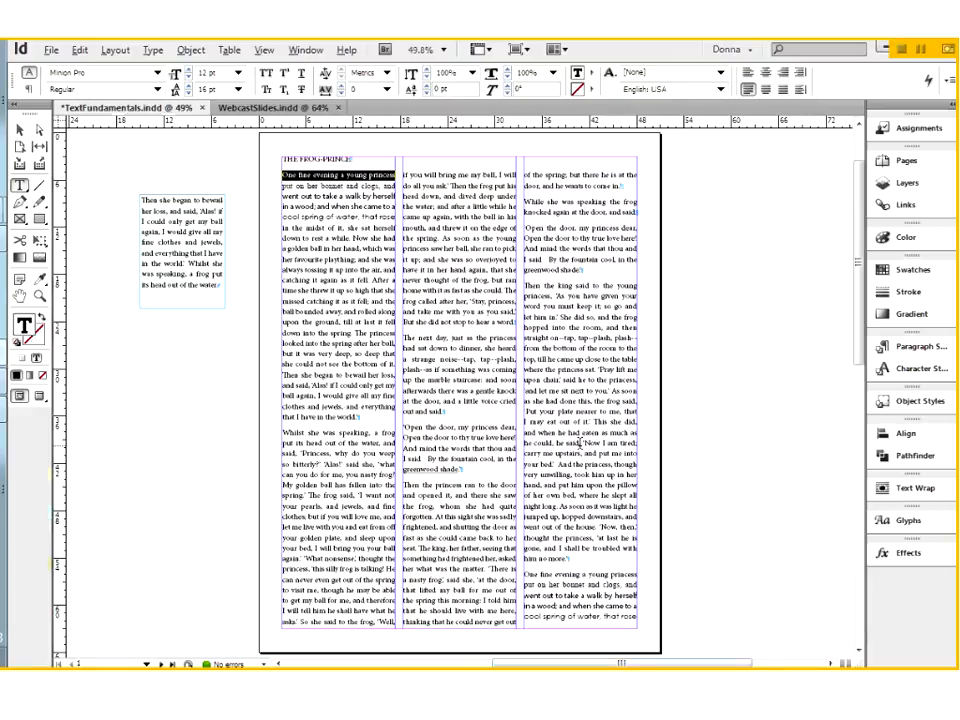
pyautogui.click(910, 185)
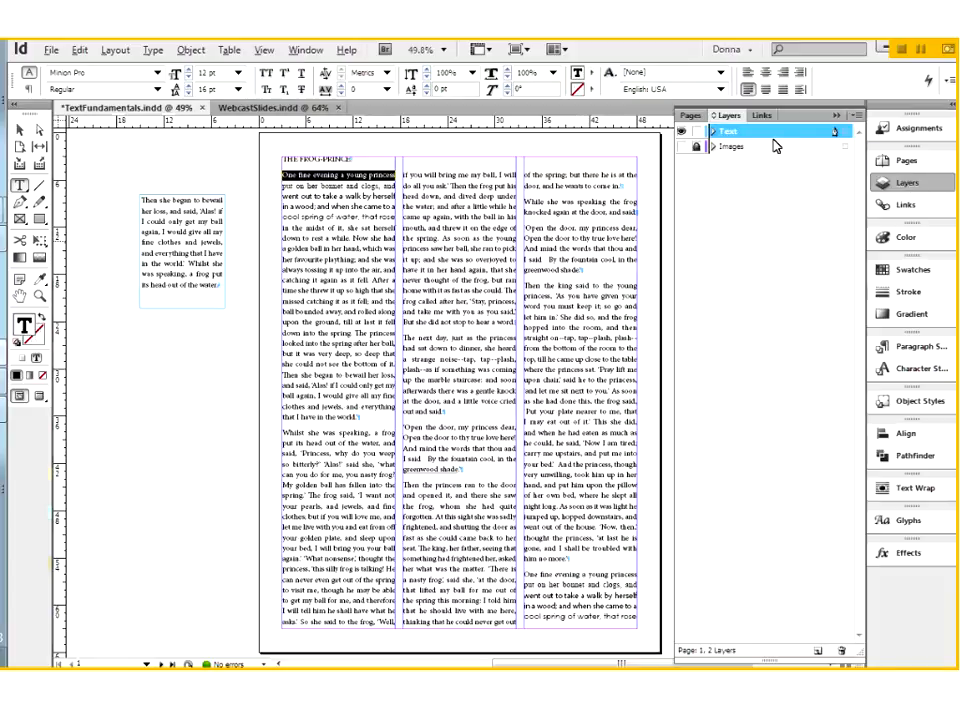
pyautogui.click(697, 148)
pyautogui.click(683, 147)
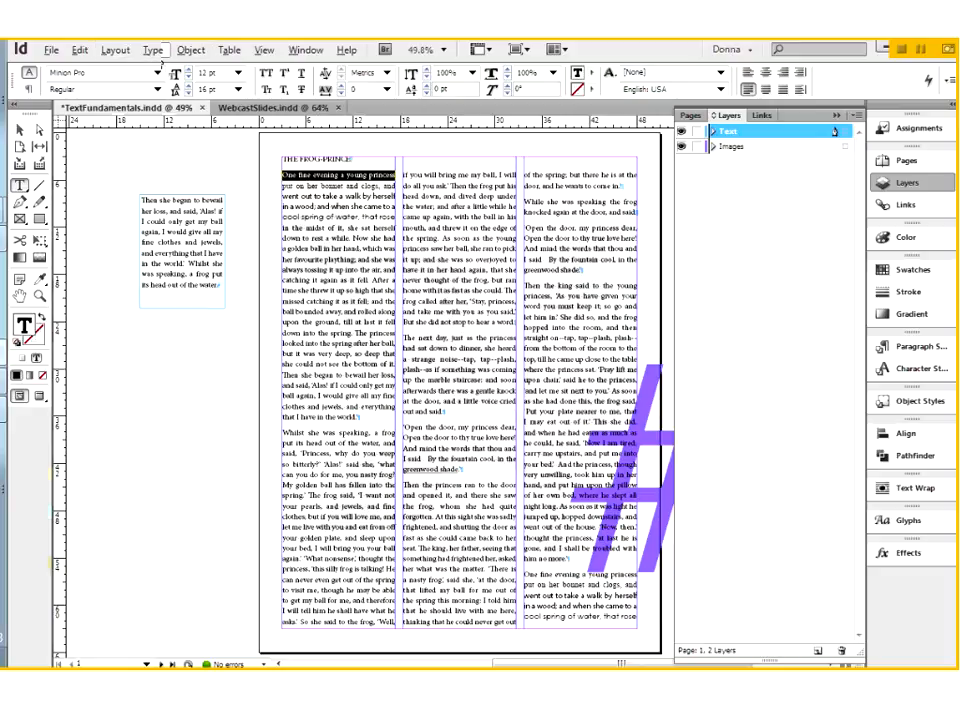
pyautogui.click(153, 52)
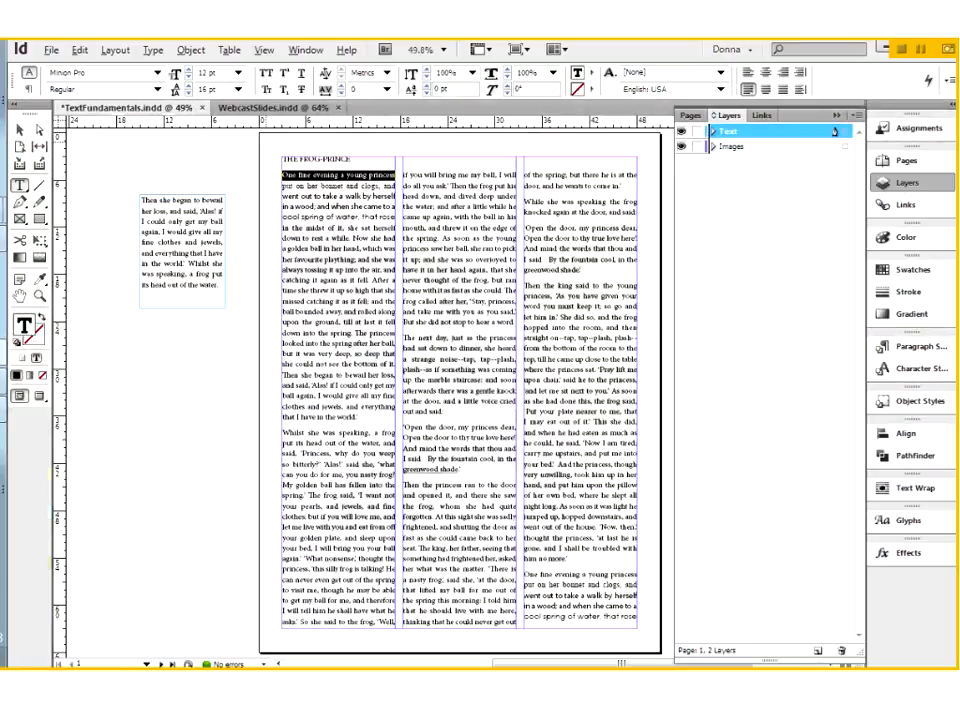
# Make the Images layer active, select its oversized background text, and set the text's black fill to a 28% tint
pyautogui.click(834, 146)
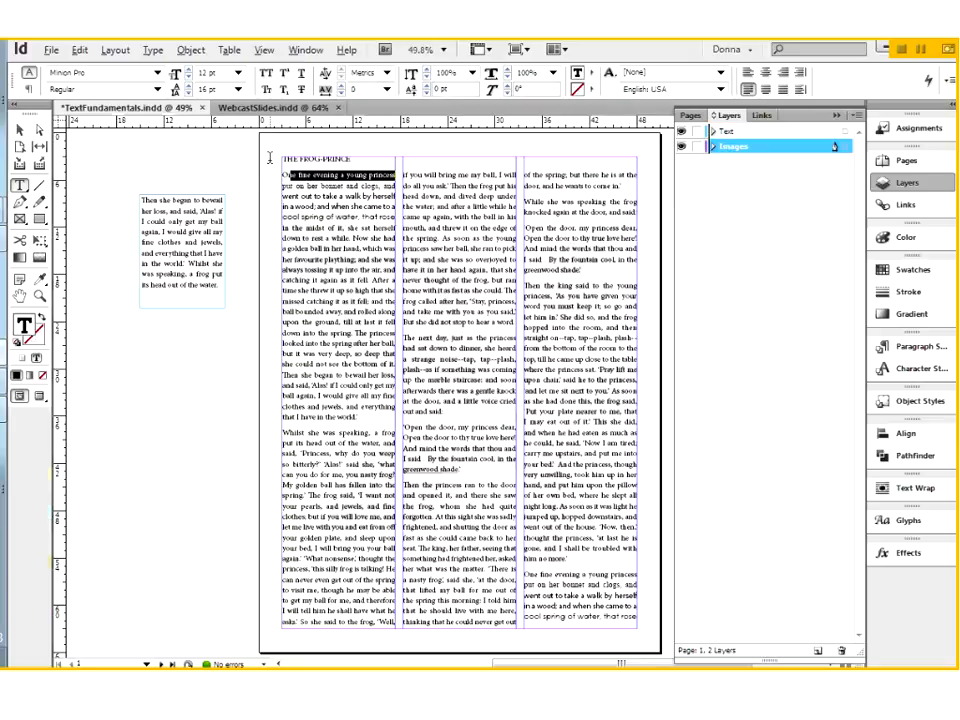
pyautogui.moveTo(273, 155); pyautogui.dragTo(279, 159)
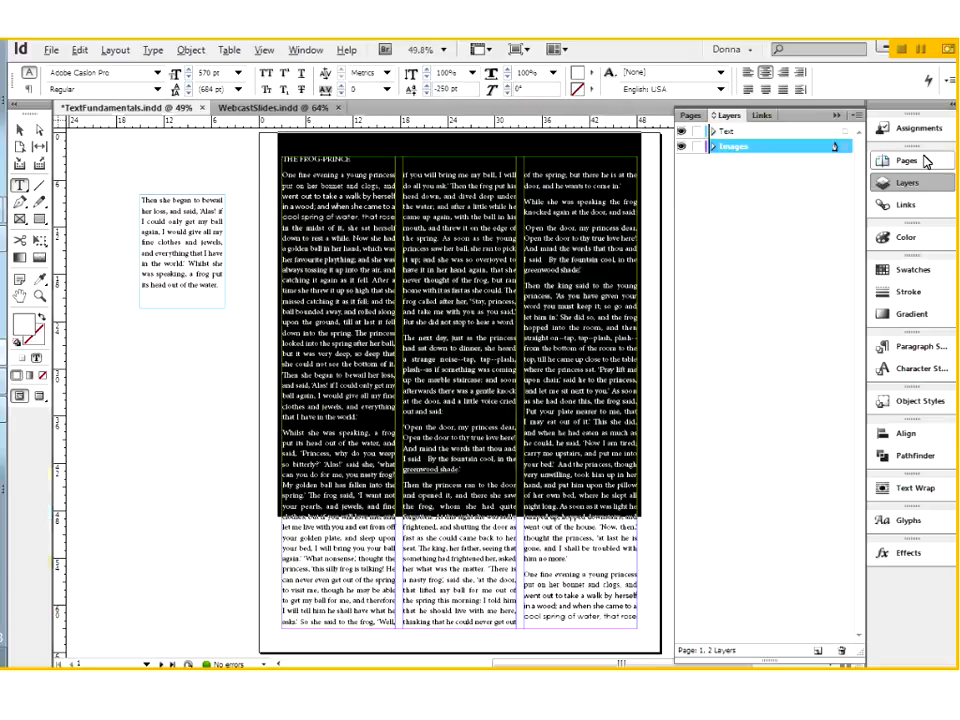
pyautogui.click(914, 270)
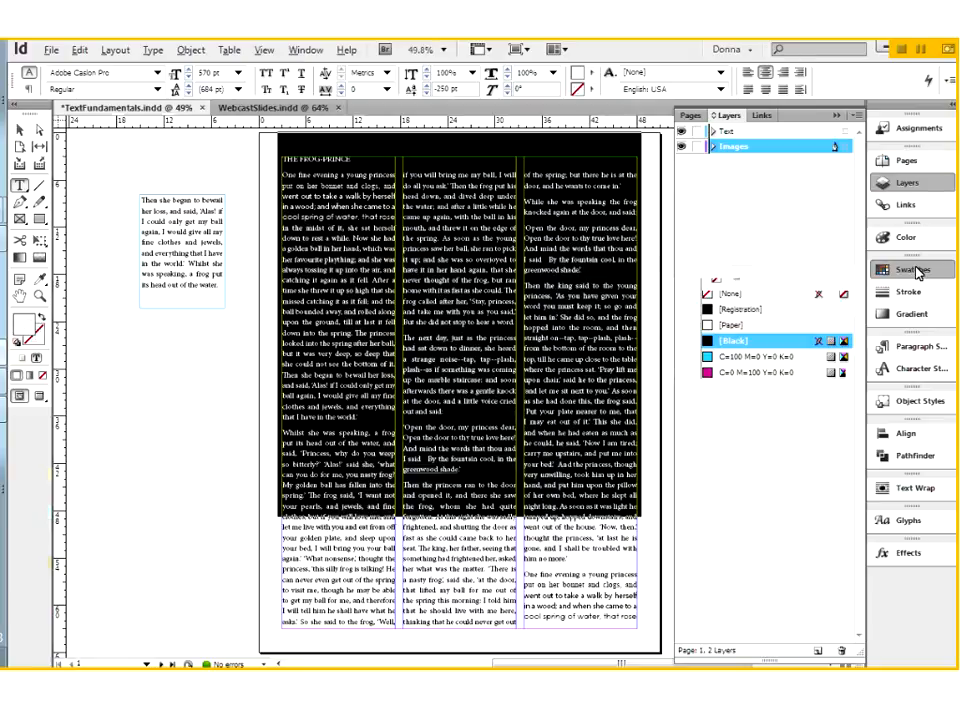
pyautogui.click(822, 274)
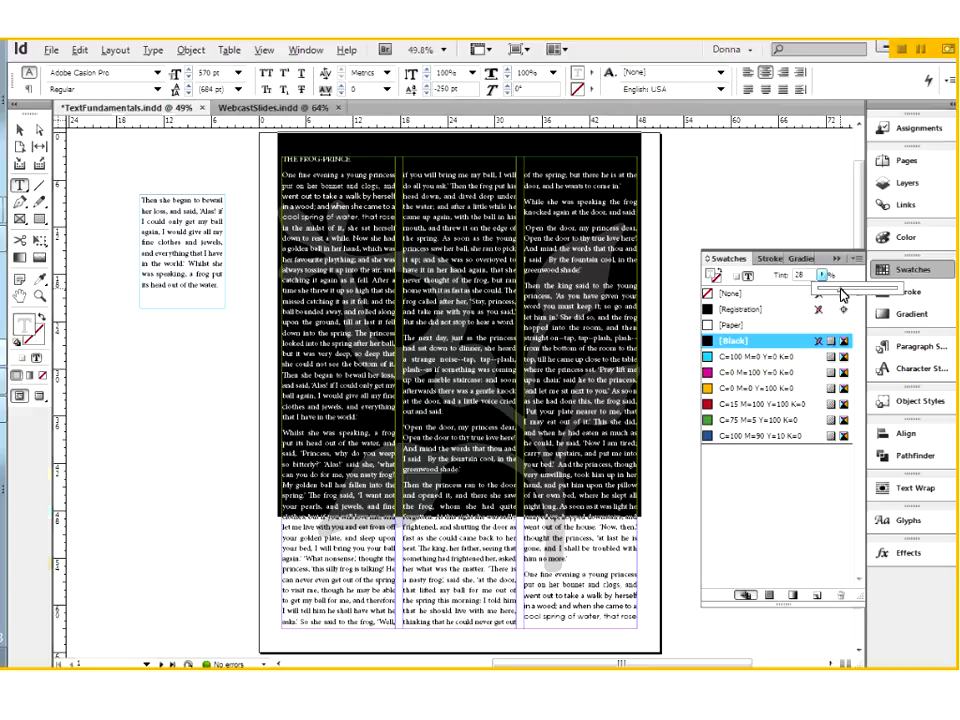
pyautogui.click(838, 260)
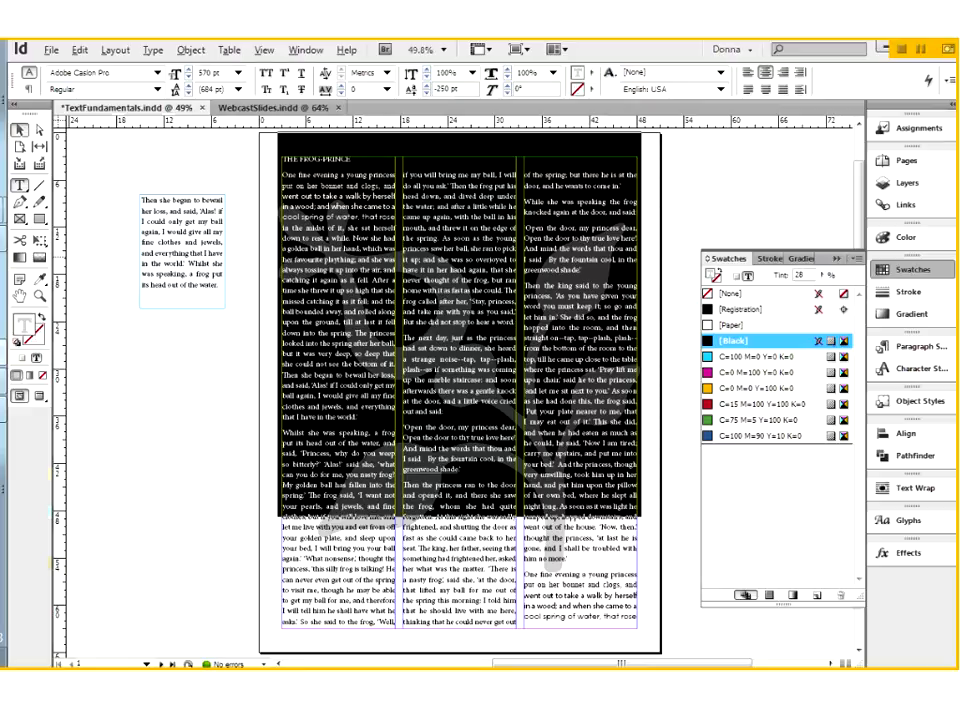
# Select the background glyph's frame as an object, and select all the text inside it with the Type tool
pyautogui.click(20, 130)
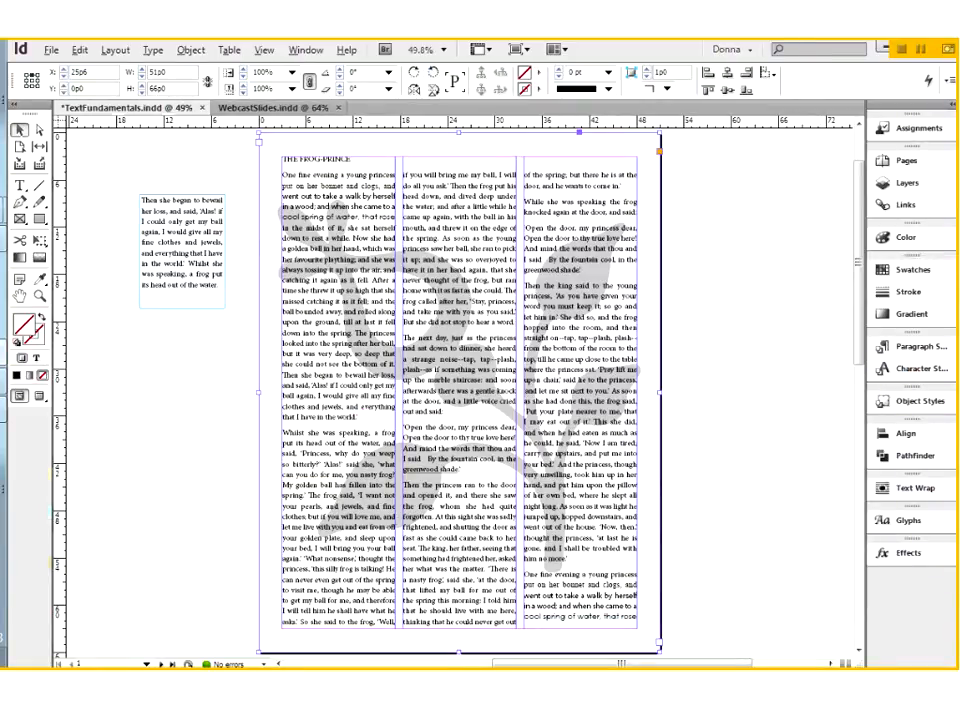
pyautogui.click(19, 185)
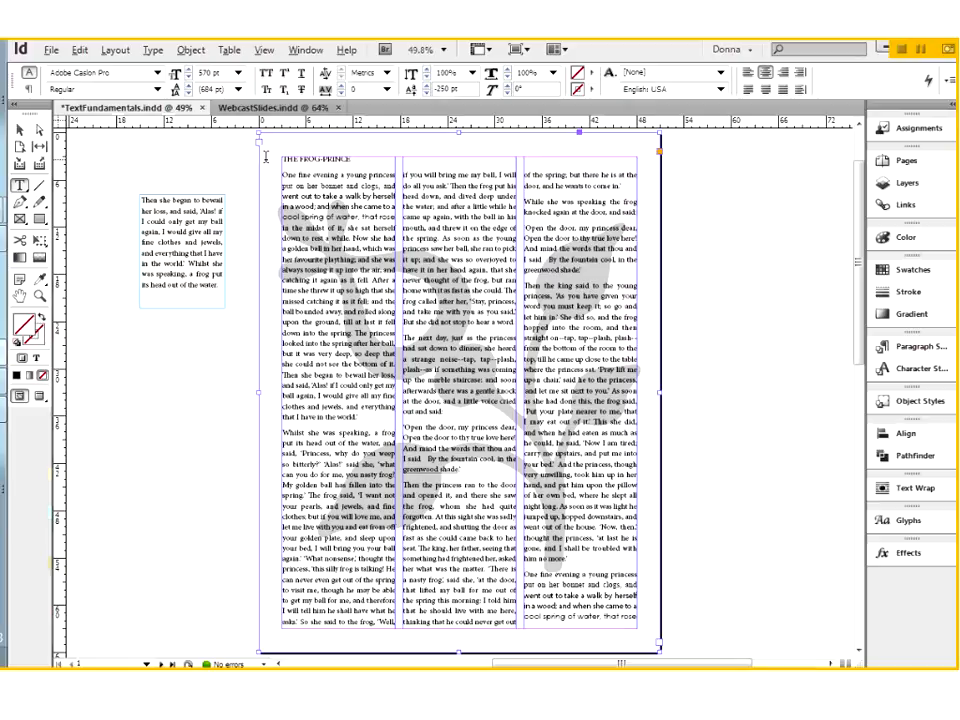
pyautogui.click(266, 156)
pyautogui.hotkey('ctrl', 'a')
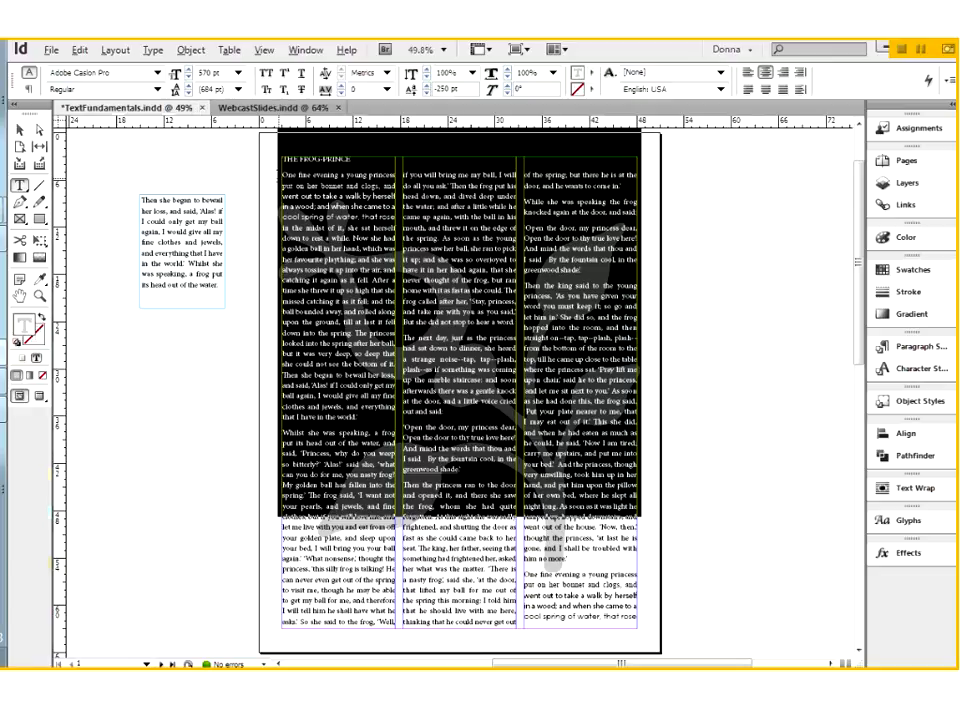
# Place the cursor in the background text, reselect all of it, and examine its color in the Swatches panel
pyautogui.click(167, 383)
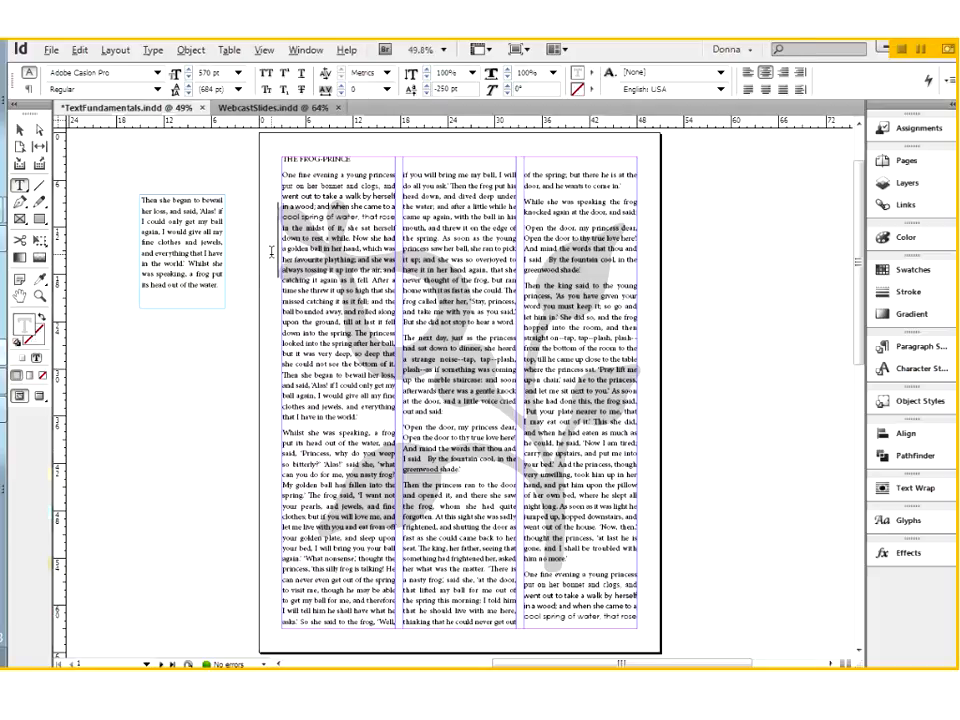
pyautogui.hotkey('ctrl', 'a')
pyautogui.click(905, 269)
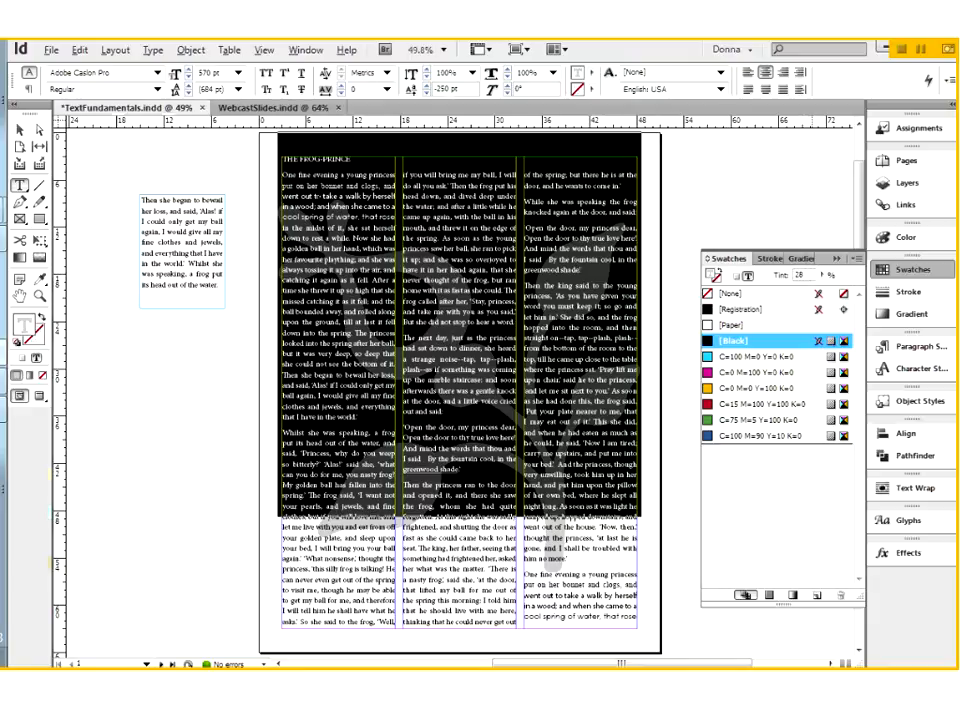
pyautogui.click(269, 158)
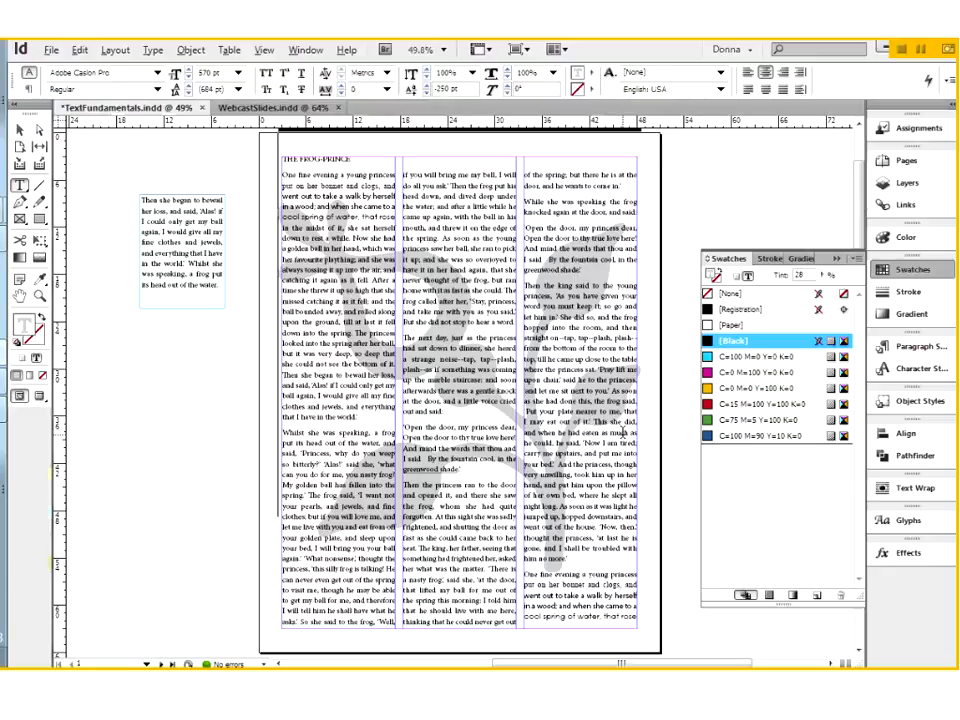
# Hide and lock the Images layer
pyautogui.click(900, 184)
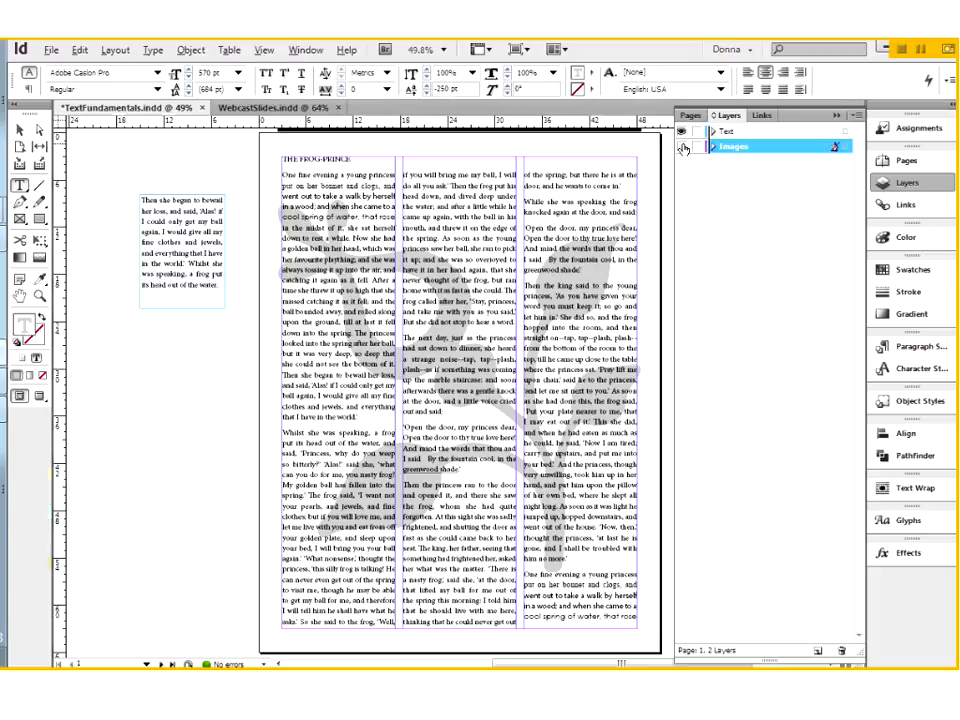
pyautogui.click(683, 148)
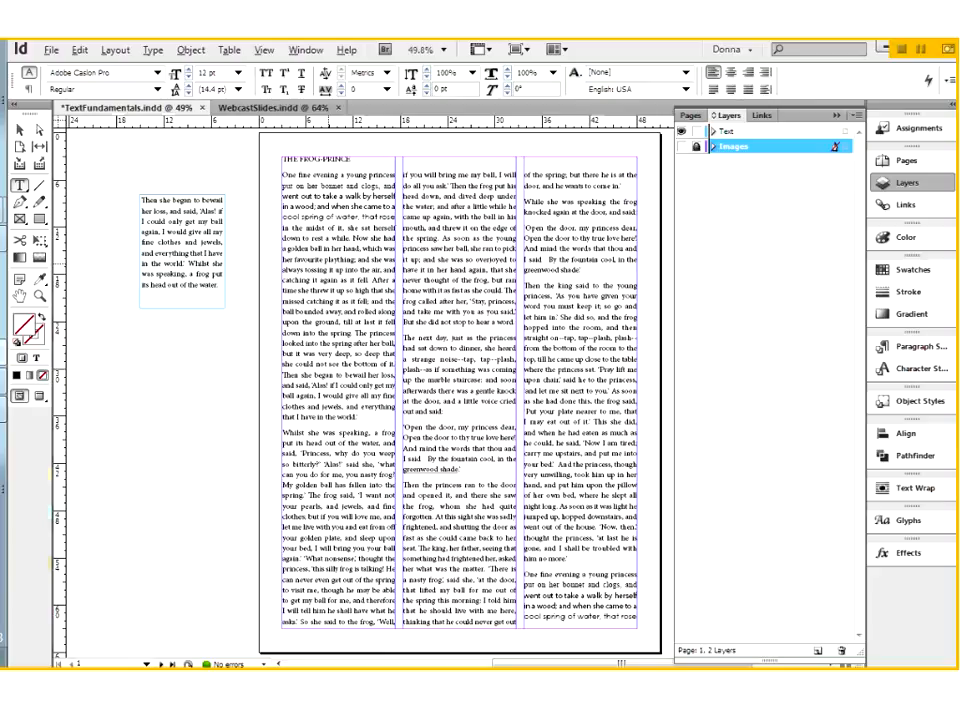
# Select words in the first three lines of the third column's last paragraph to compare their fonts, sizes and leading
pyautogui.moveTo(527, 571); pyautogui.dragTo(640, 640)
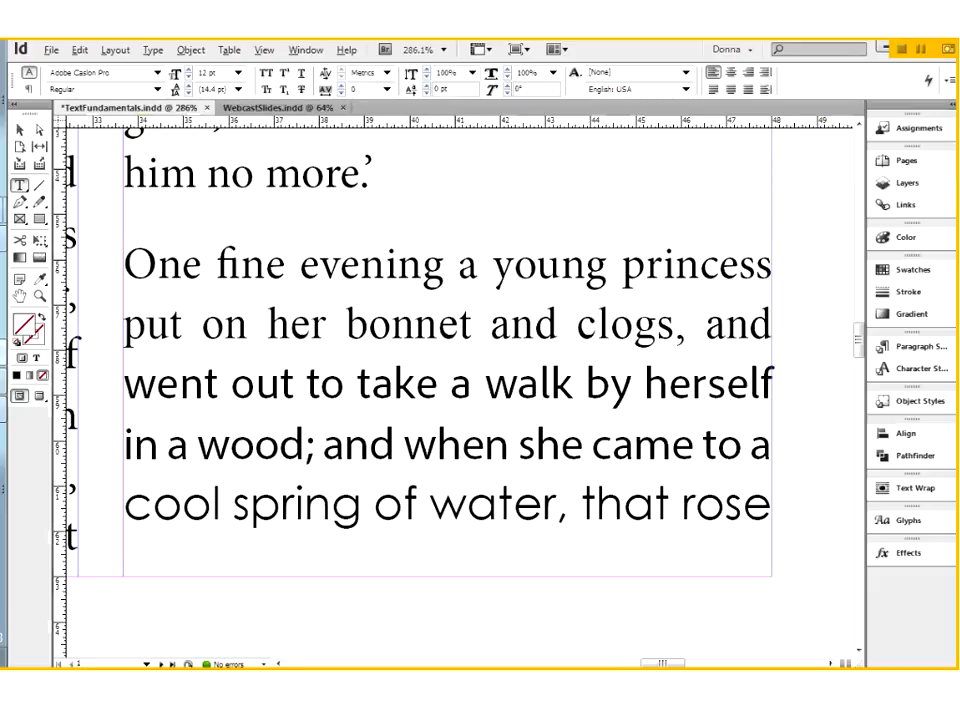
pyautogui.moveTo(183, 266); pyautogui.dragTo(340, 266)
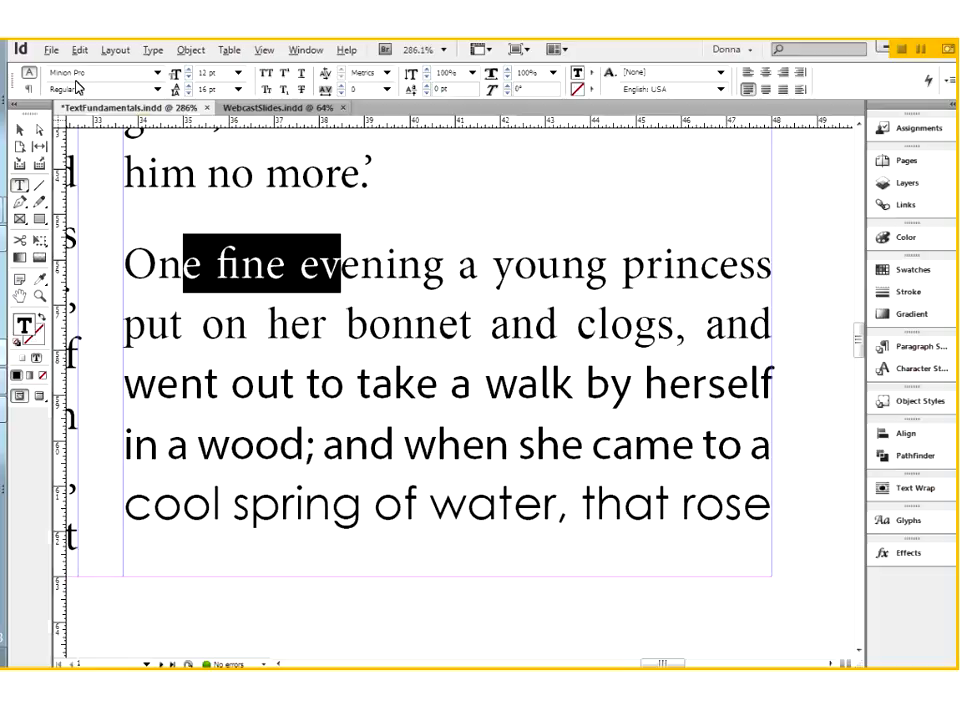
pyautogui.moveTo(147, 325); pyautogui.dragTo(438, 325)
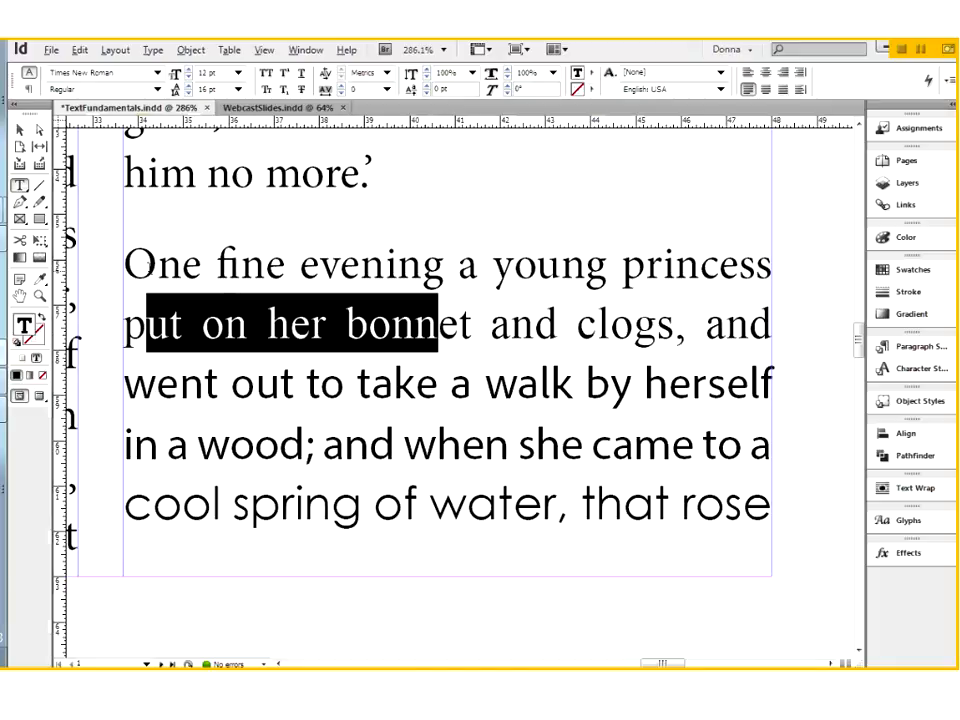
pyautogui.moveTo(157, 264); pyautogui.dragTo(385, 264)
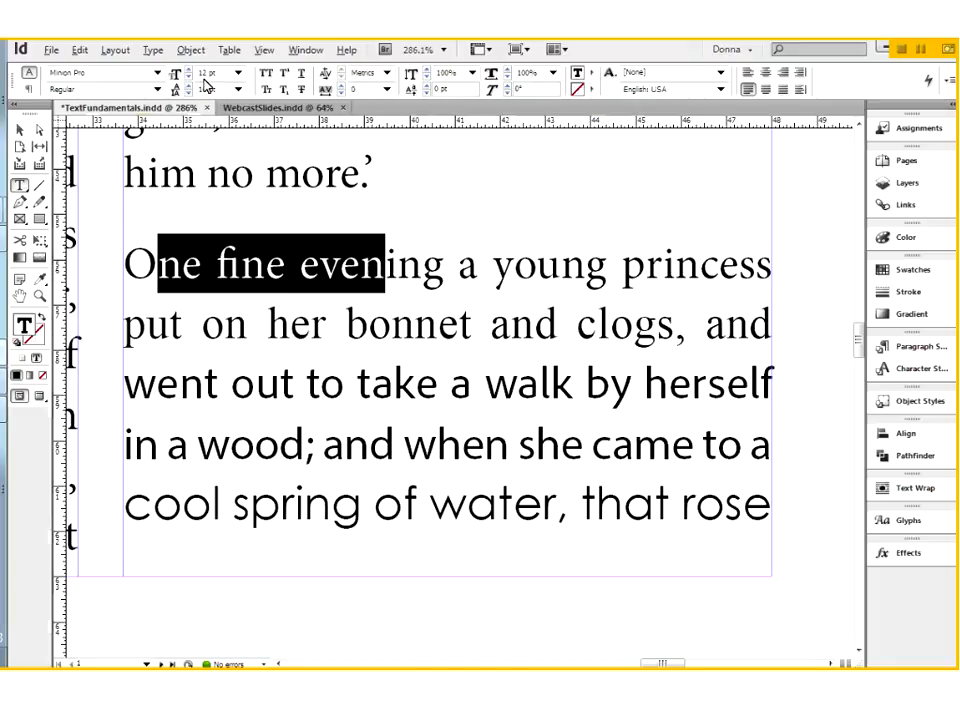
pyautogui.moveTo(213, 264); pyautogui.dragTo(244, 264)
pyautogui.moveTo(255, 324); pyautogui.dragTo(383, 324)
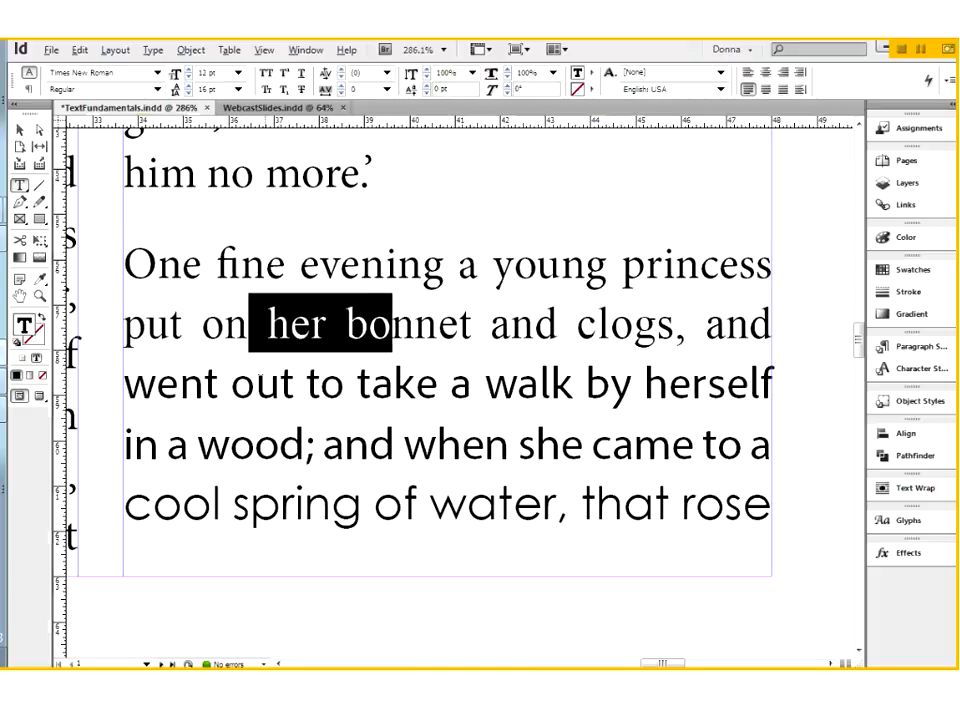
pyautogui.moveTo(205, 383); pyautogui.dragTo(425, 384)
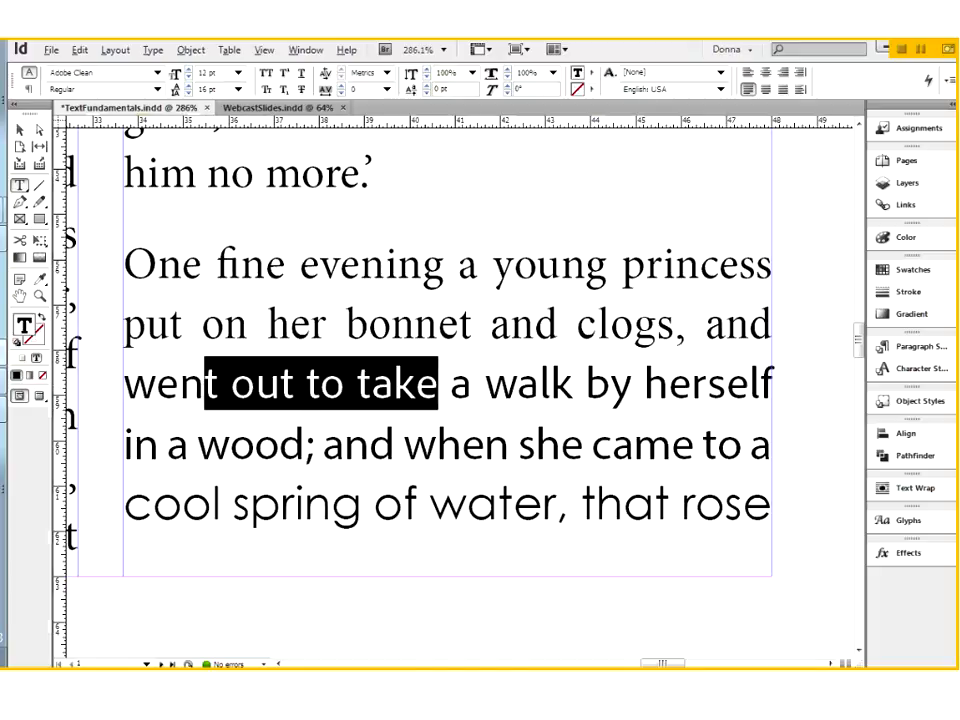
# Select words in the paragraph's fourth and fifth lines, including part of "spring", to compare their fonts and sizes
pyautogui.moveTo(198, 443); pyautogui.dragTo(441, 443)
pyautogui.moveTo(212, 502); pyautogui.dragTo(373, 502)
pyautogui.click(319, 383)
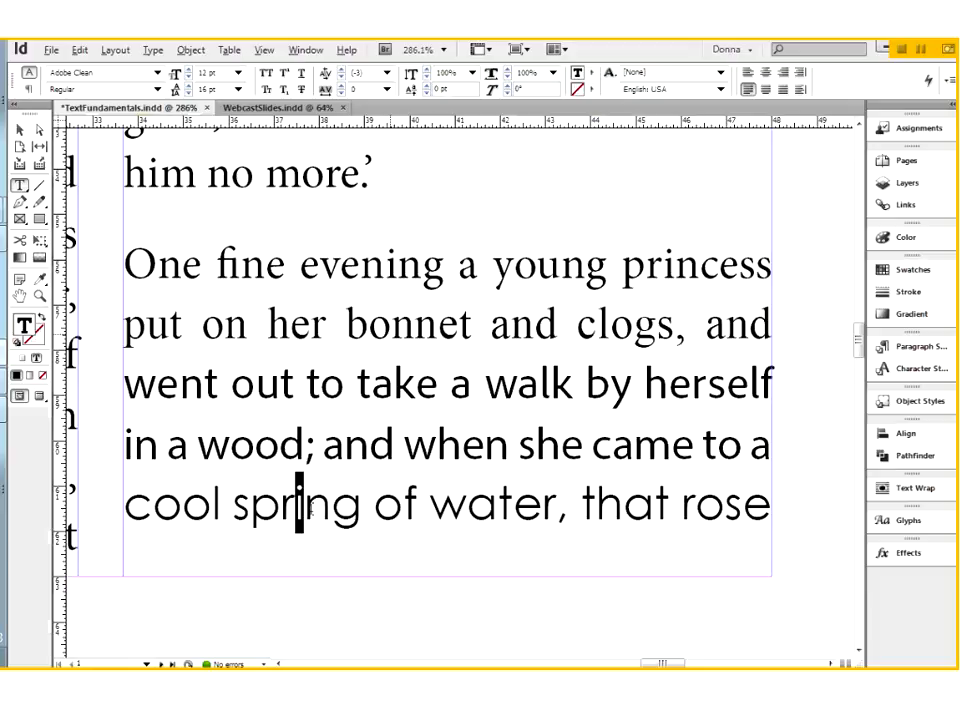
pyautogui.moveTo(296, 503); pyautogui.dragTo(375, 503)
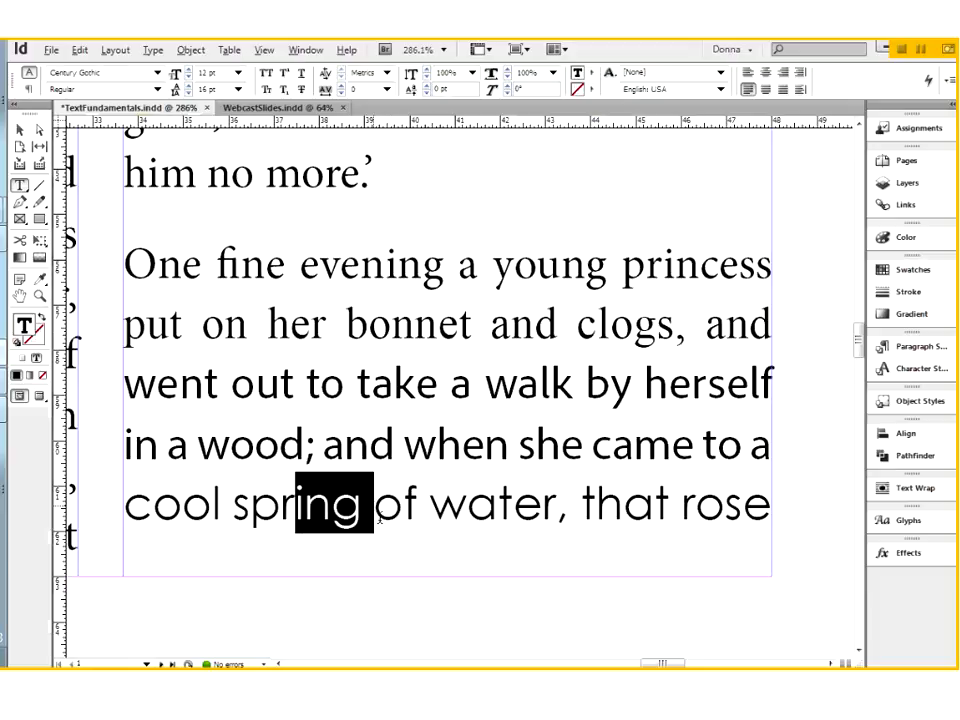
pyautogui.click(405, 509)
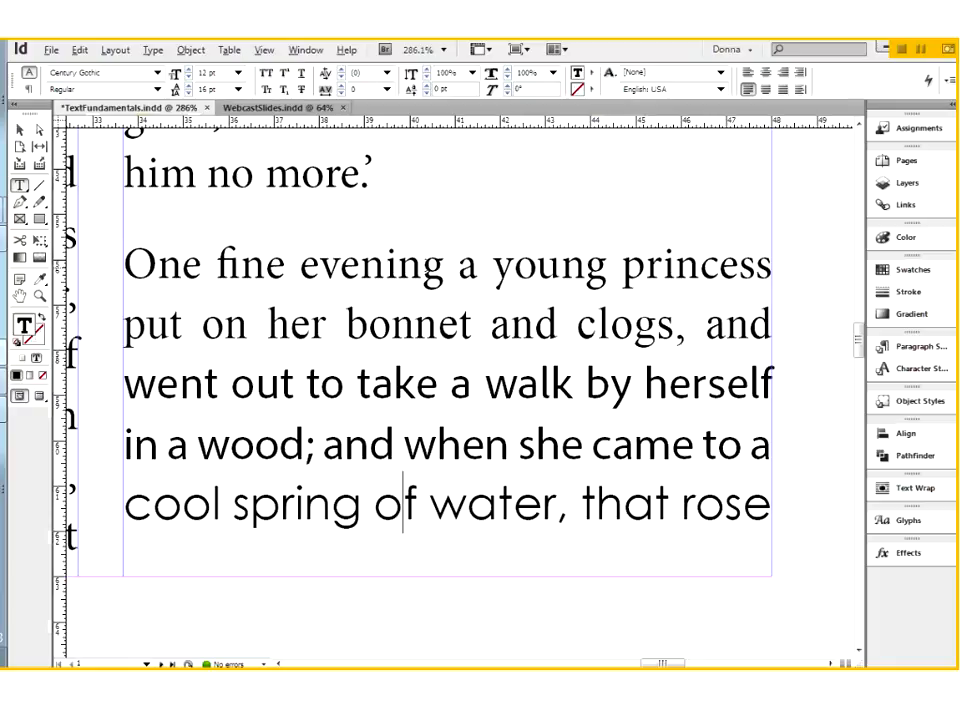
# Select the letter g in "evening", "clogs" and "spring" one after another to compare its shape across fonts
pyautogui.click(444, 266)
pyautogui.hotkey('shift', 'Left')
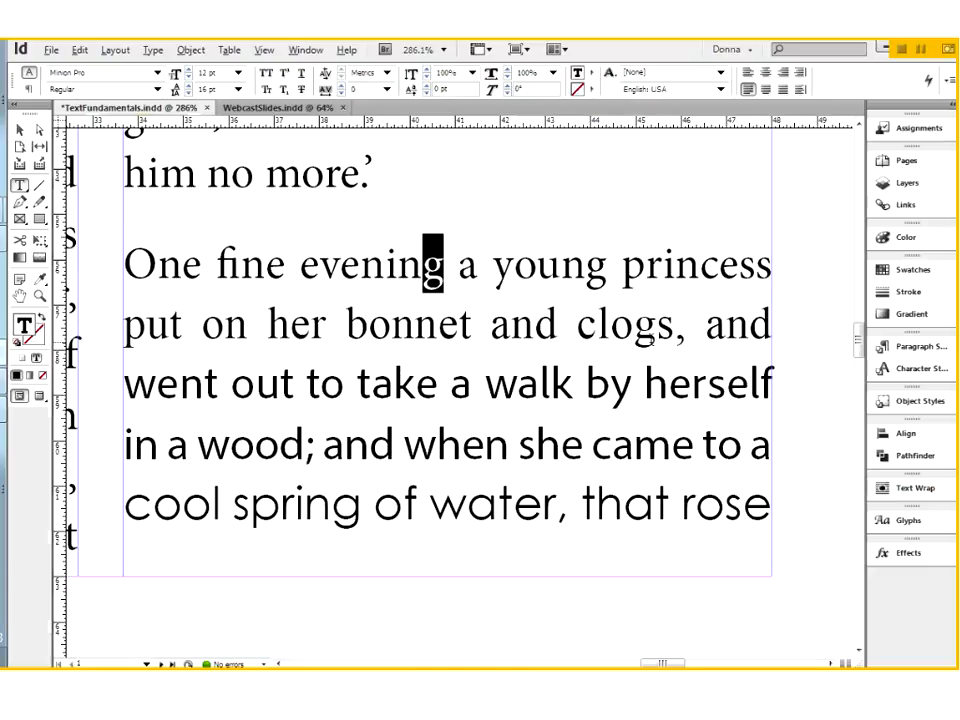
pyautogui.moveTo(633, 328); pyautogui.dragTo(657, 328)
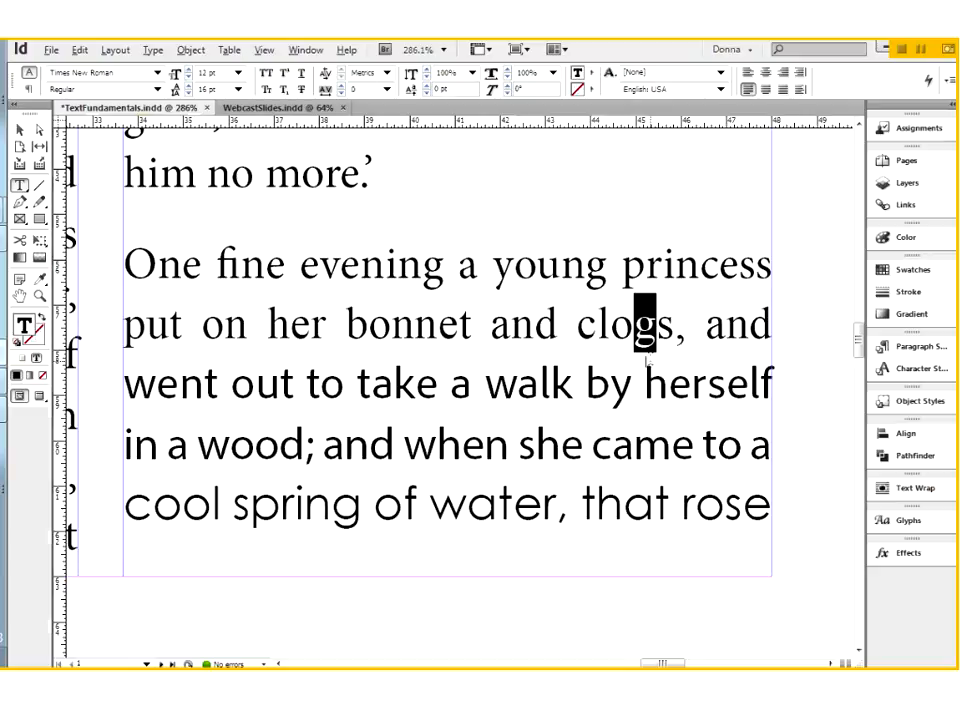
pyautogui.moveTo(360, 510); pyautogui.dragTo(334, 510)
pyautogui.hotkey('ctrl', 'c')
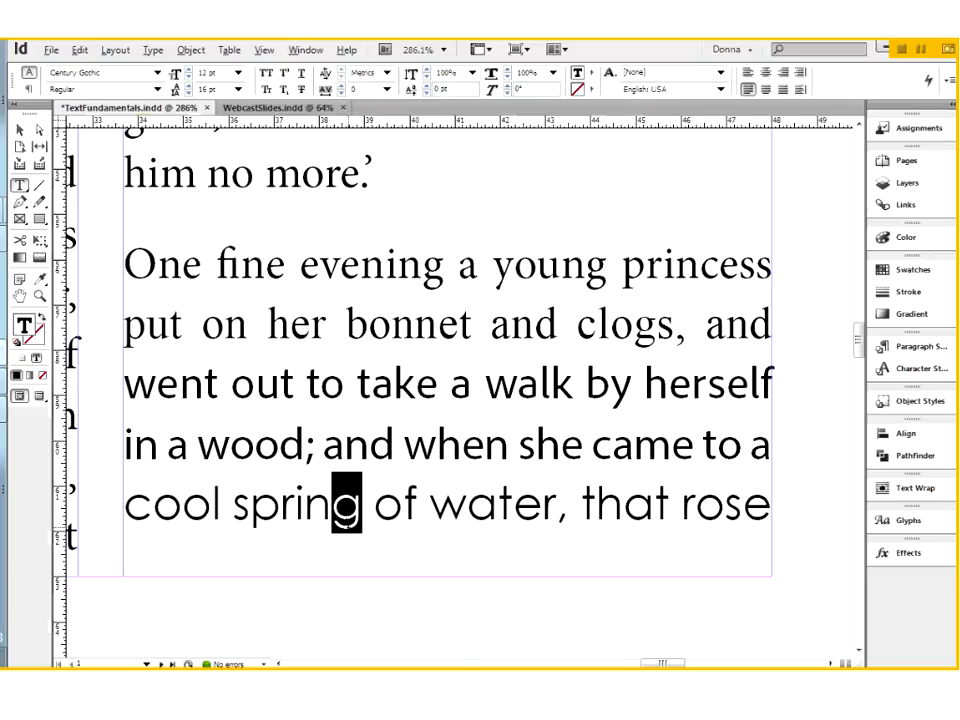
# Add a letter g directly after "wood" in the fourth line, and select it and the g of "spring" alternately to compare them
pyautogui.click(305, 447)
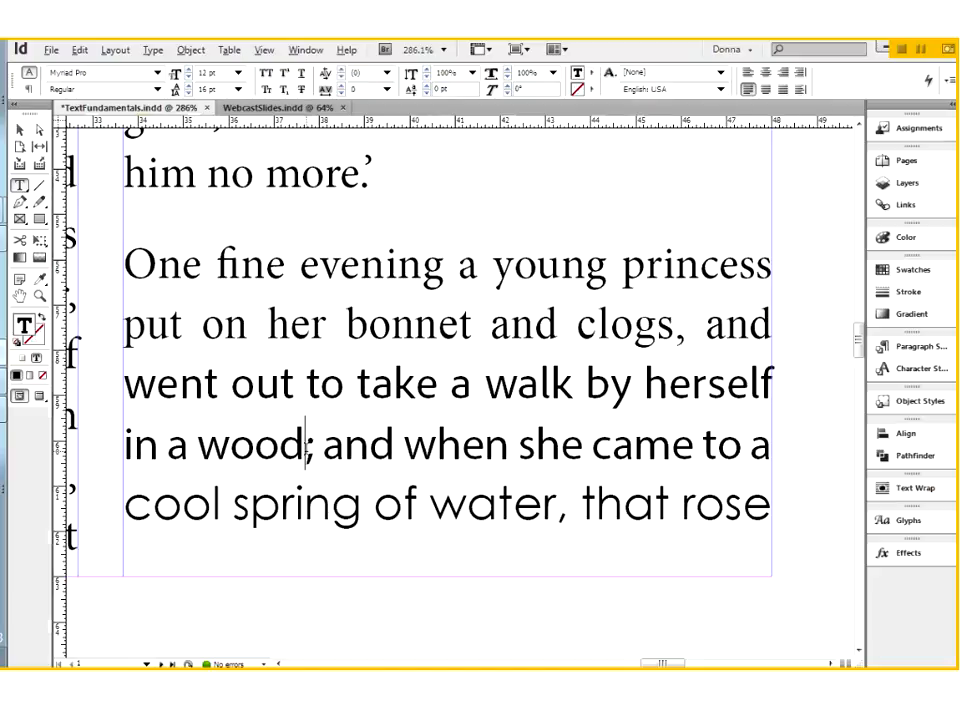
pyautogui.hotkey('ctrl', 'shift', 'v')
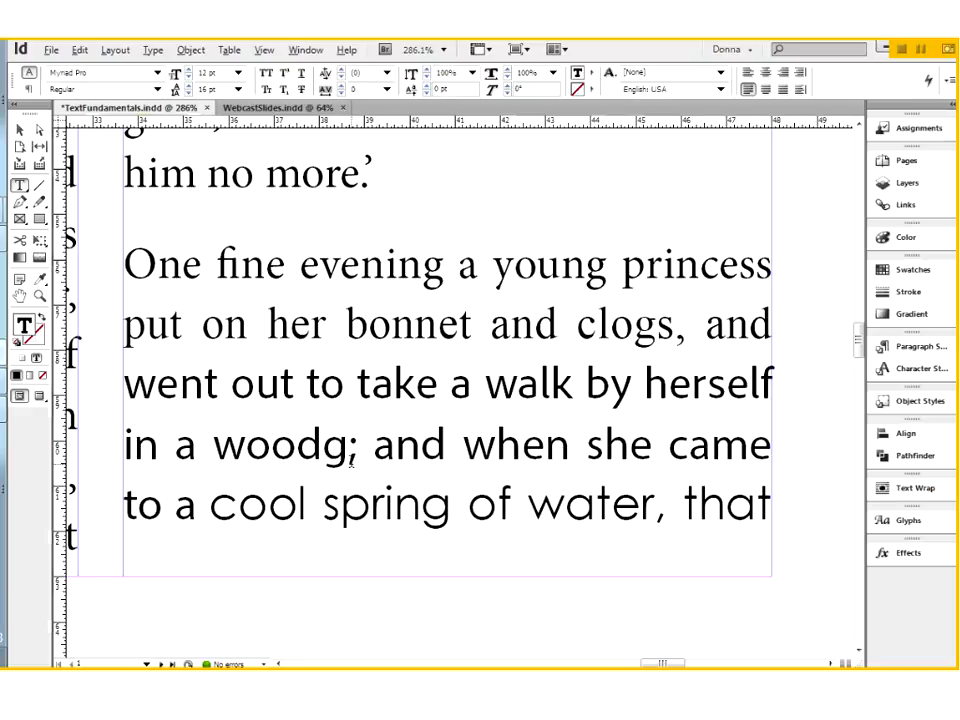
pyautogui.click(449, 521)
pyautogui.hotkey('shift', 'Left')
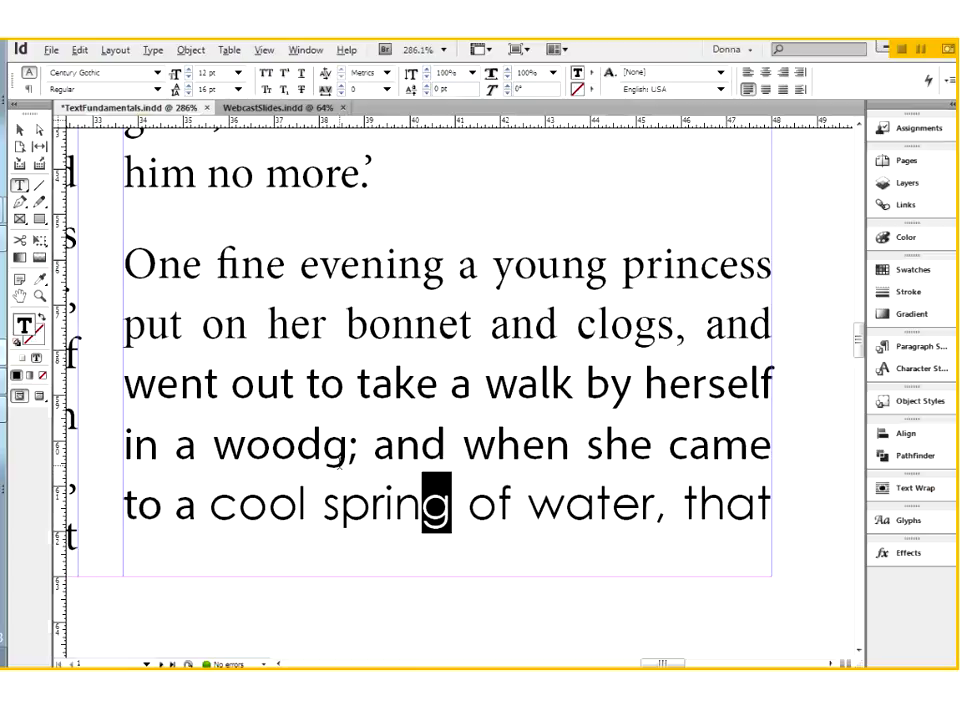
pyautogui.click(347, 445)
pyautogui.hotkey('shift', 'Left')
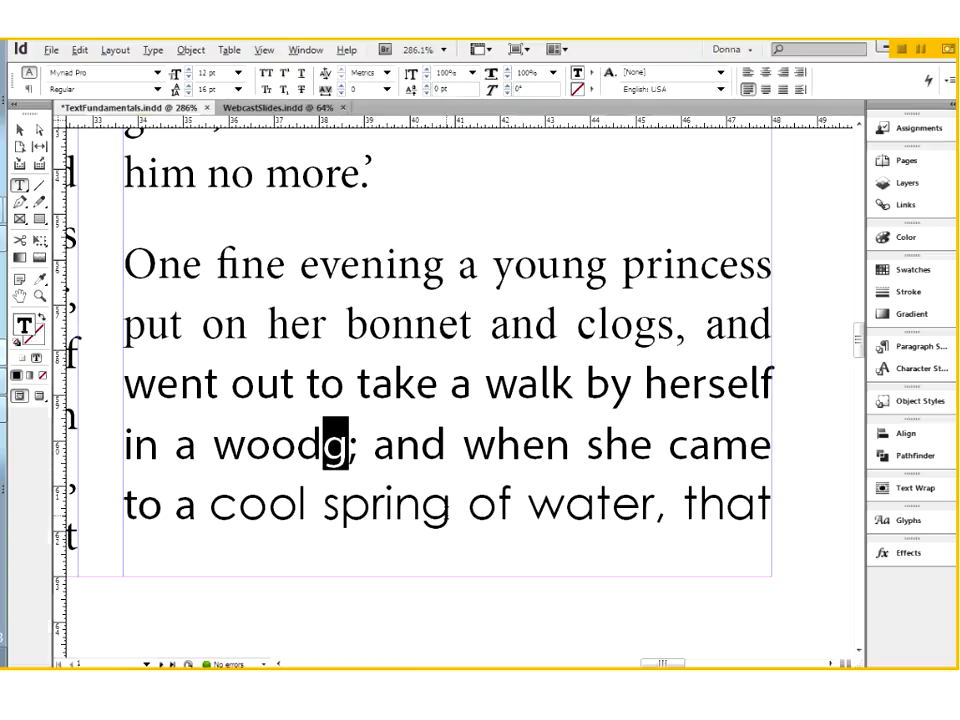
pyautogui.click(452, 505)
pyautogui.hotkey('shift', 'Left')
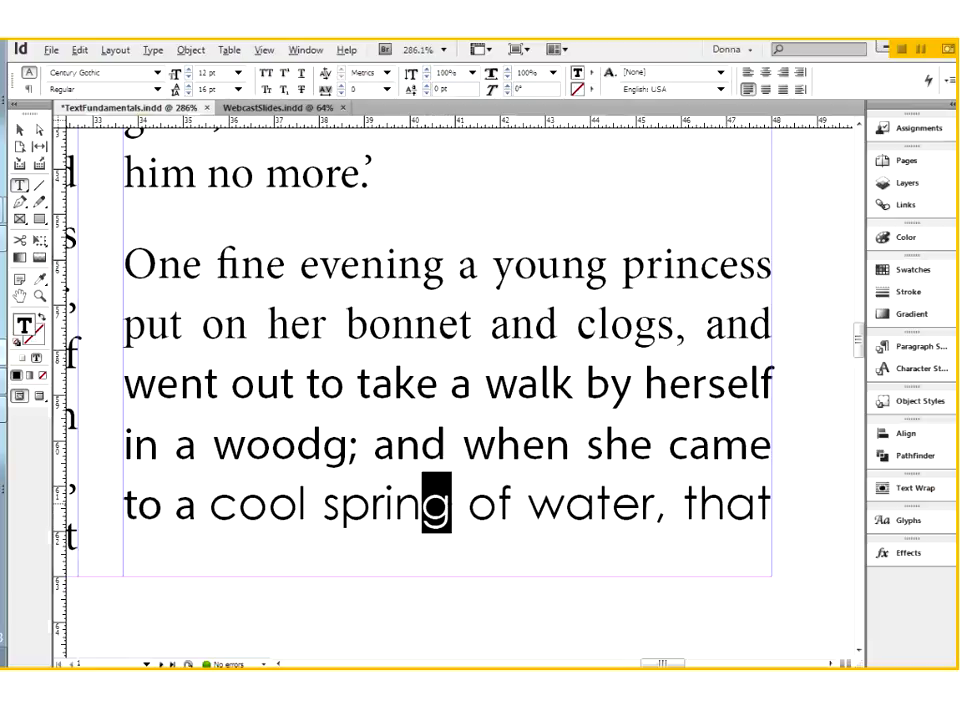
pyautogui.moveTo(350, 446); pyautogui.dragTo(324, 446)
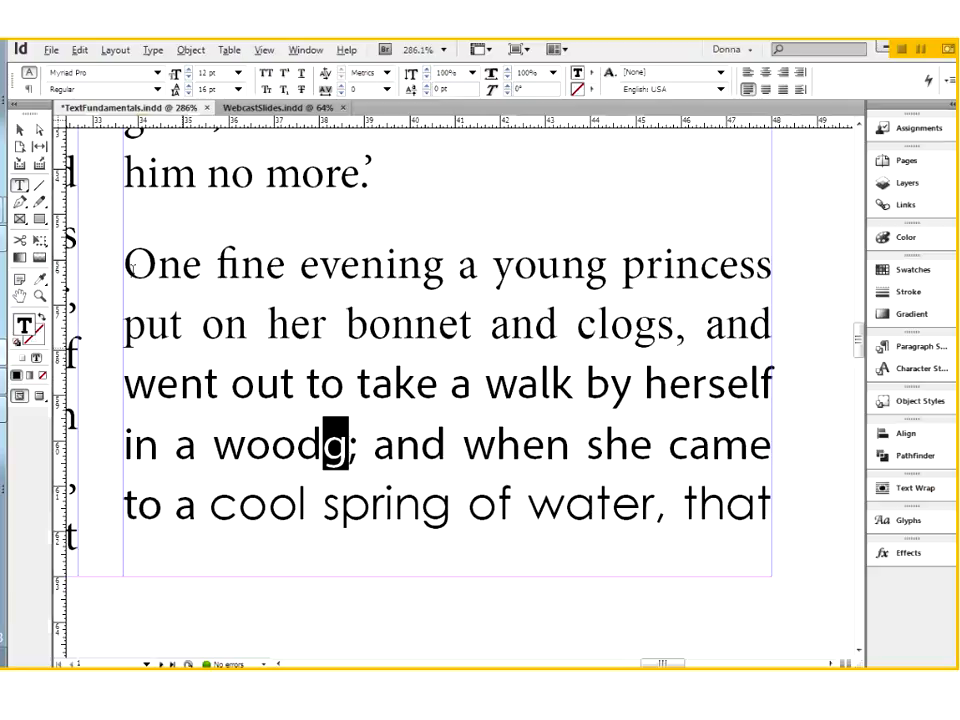
# Draw a horizontal line about 15p0.6 long along the paragraph's first baseline and place a copy on the second line's baseline
pyautogui.moveTo(127, 266); pyautogui.dragTo(422, 266)
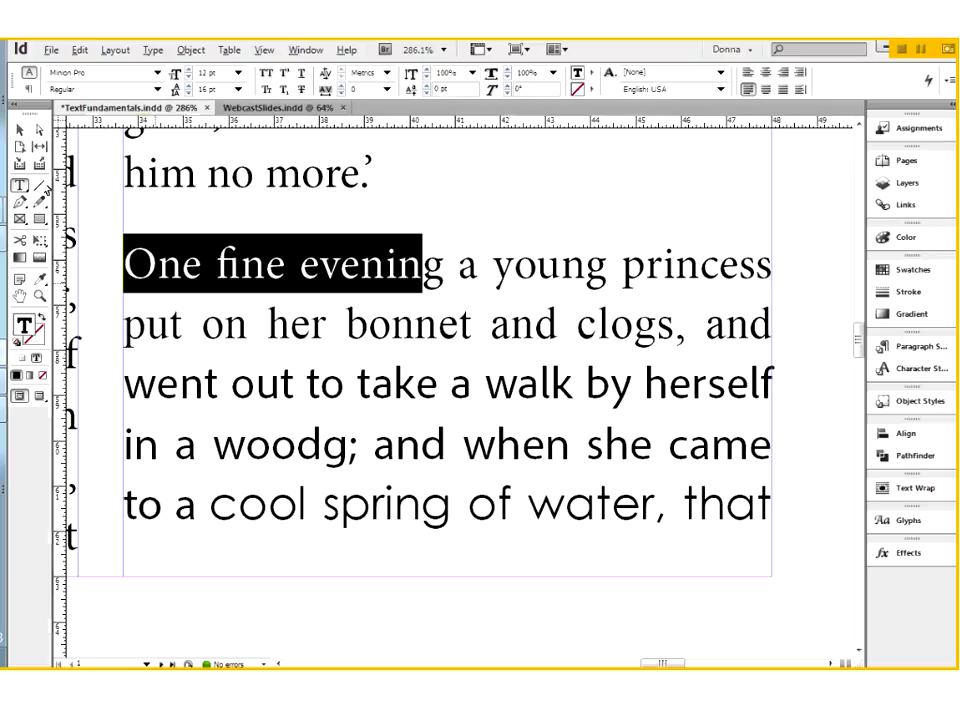
pyautogui.click(40, 185)
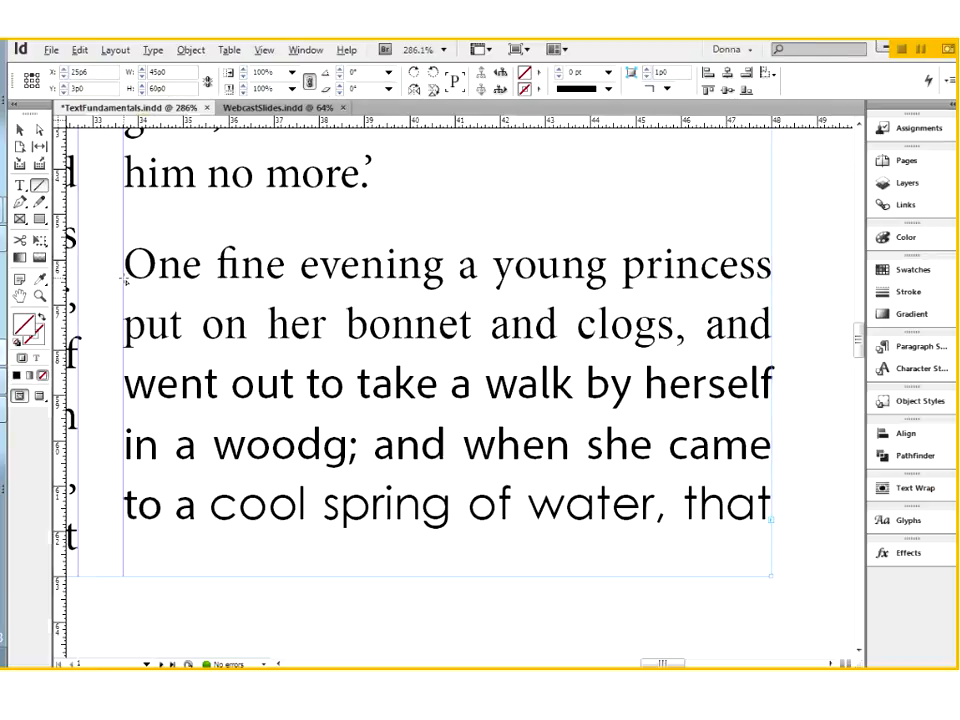
pyautogui.moveTo(126, 281)
pyautogui.mouseDown()
pyautogui.moveTo(457, 290)
pyautogui.moveTo(658, 274)
pyautogui.moveTo(805, 278)
pyautogui.mouseUp()
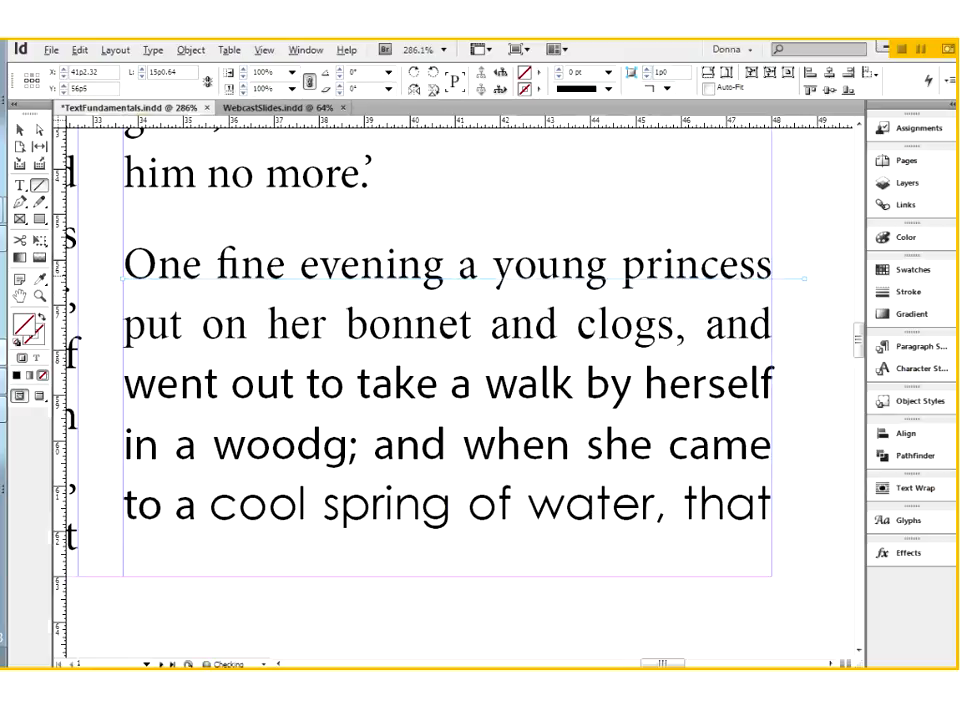
pyautogui.press('v')
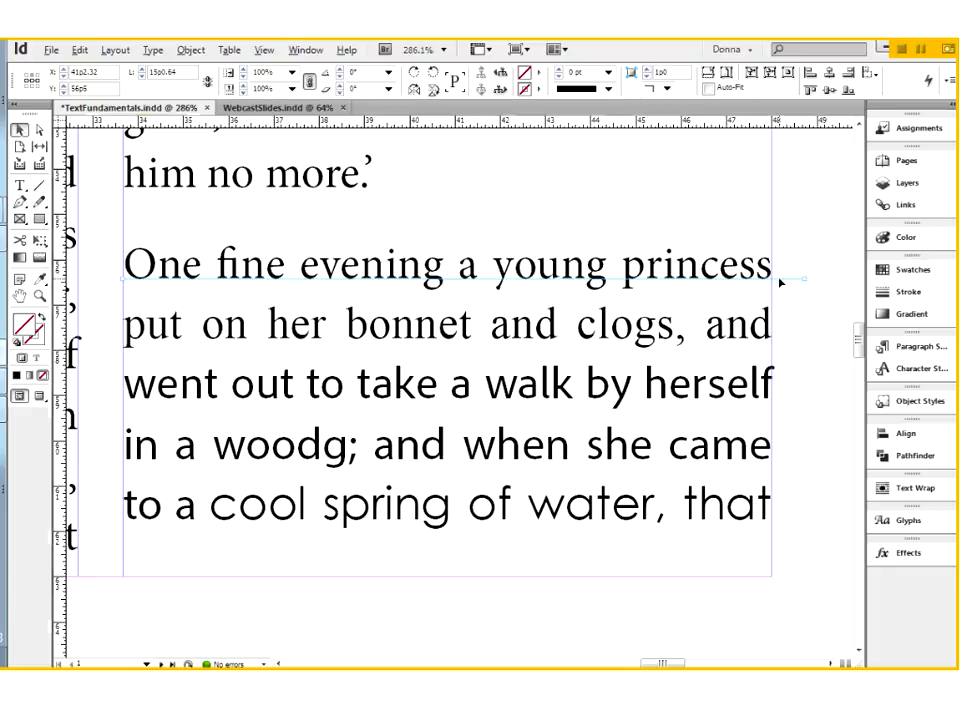
pyautogui.moveTo(786, 276)
pyautogui.mouseDown()
pyautogui.moveTo(786, 345)
pyautogui.moveTo(786, 284)
pyautogui.mouseUp()
pyautogui.moveTo(786, 286); pyautogui.dragTo(776, 340)
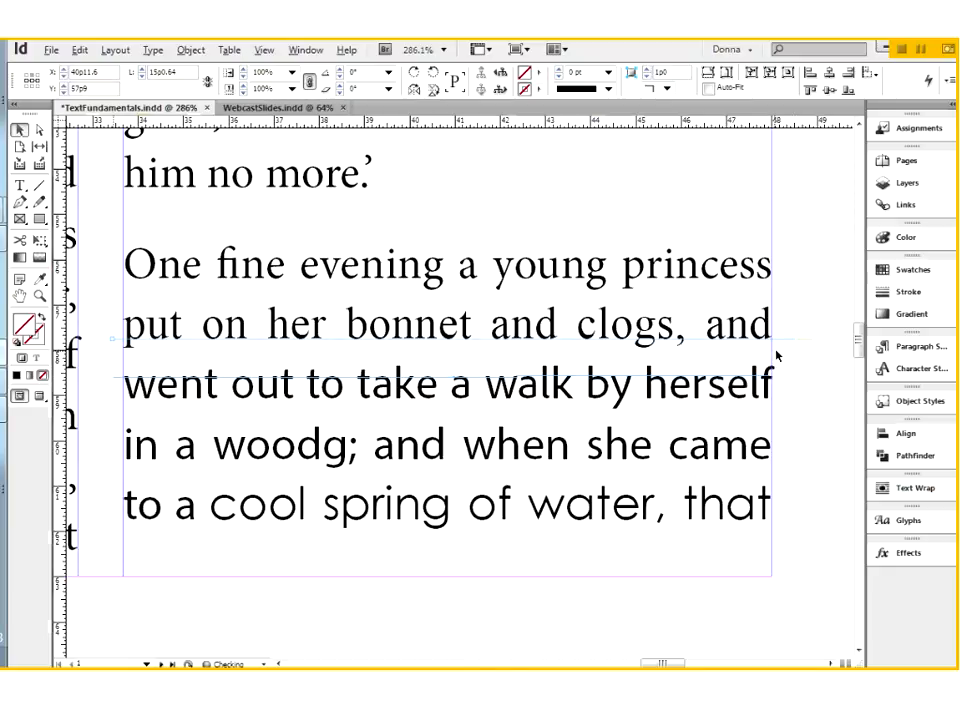
# Select the two baseline lines together to measure the vertical distance between them
pyautogui.moveTo(778, 226); pyautogui.dragTo(815, 370)
pyautogui.press('Delete')
pyautogui.moveTo(788, 242); pyautogui.dragTo(765, 364)
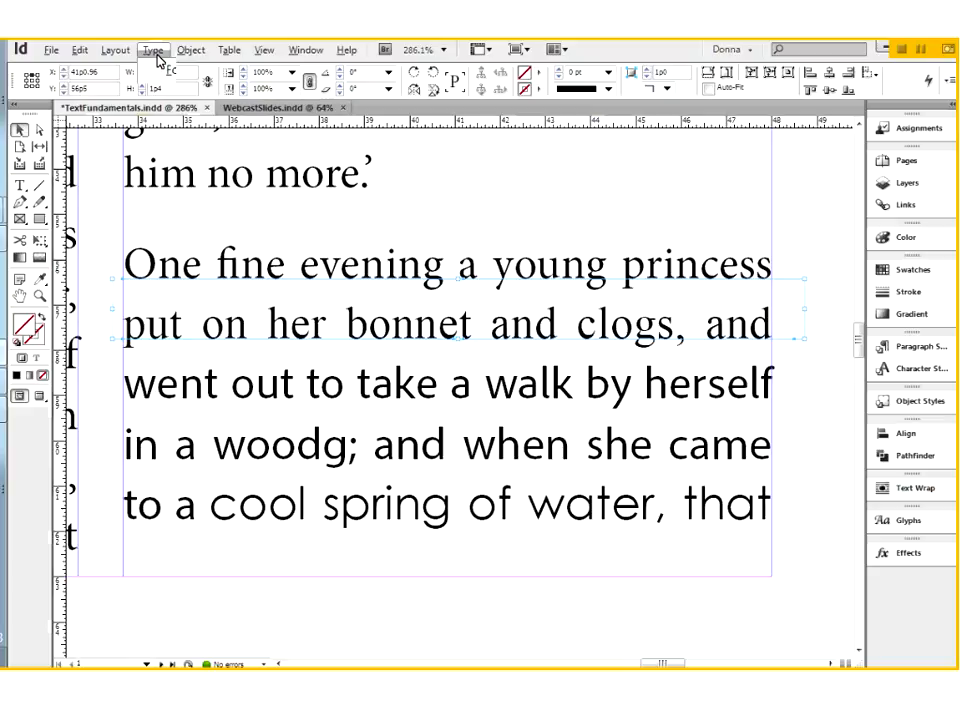
# Show the hidden characters in the text and look over the Grids & Guides and Structure view options
pyautogui.hotkey('ctrl', 'alt', 'i')
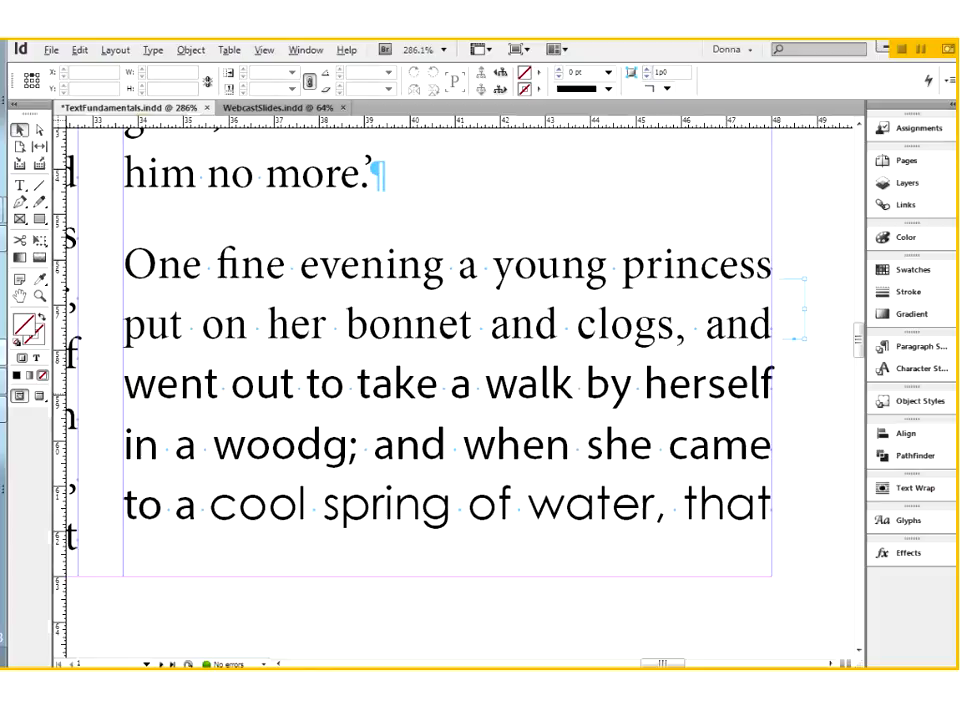
pyautogui.click(264, 50)
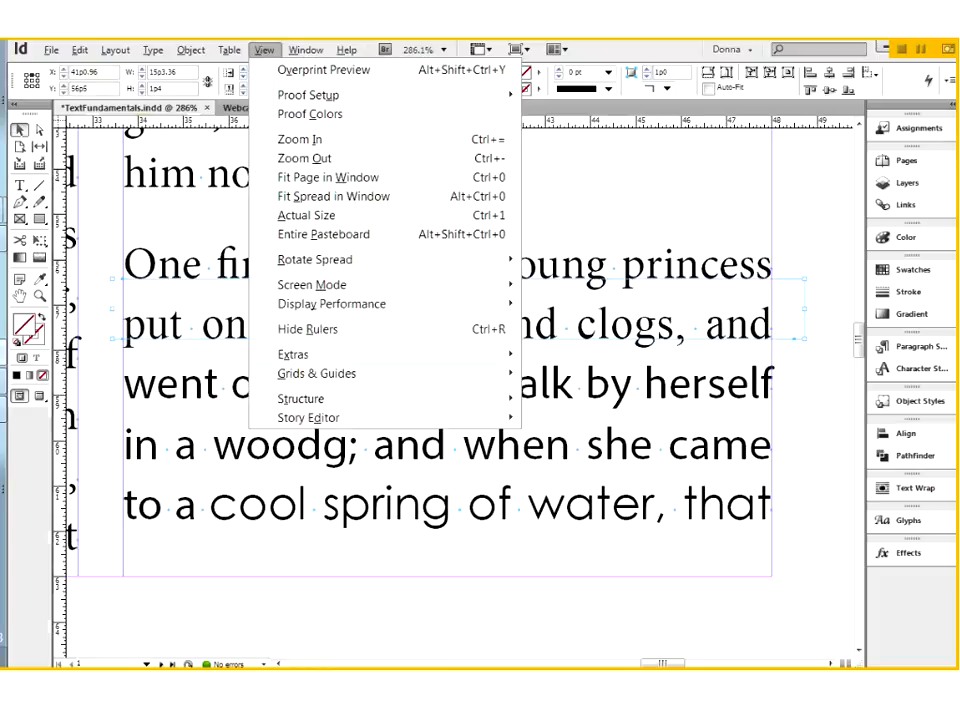
pyautogui.moveTo(300, 373)
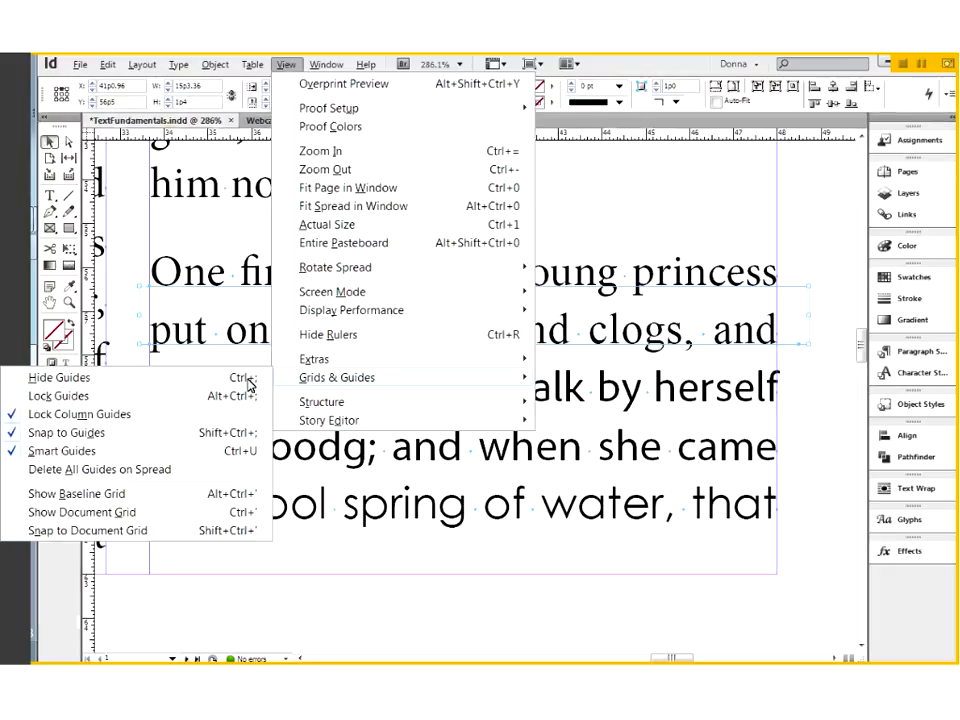
pyautogui.click(829, 377)
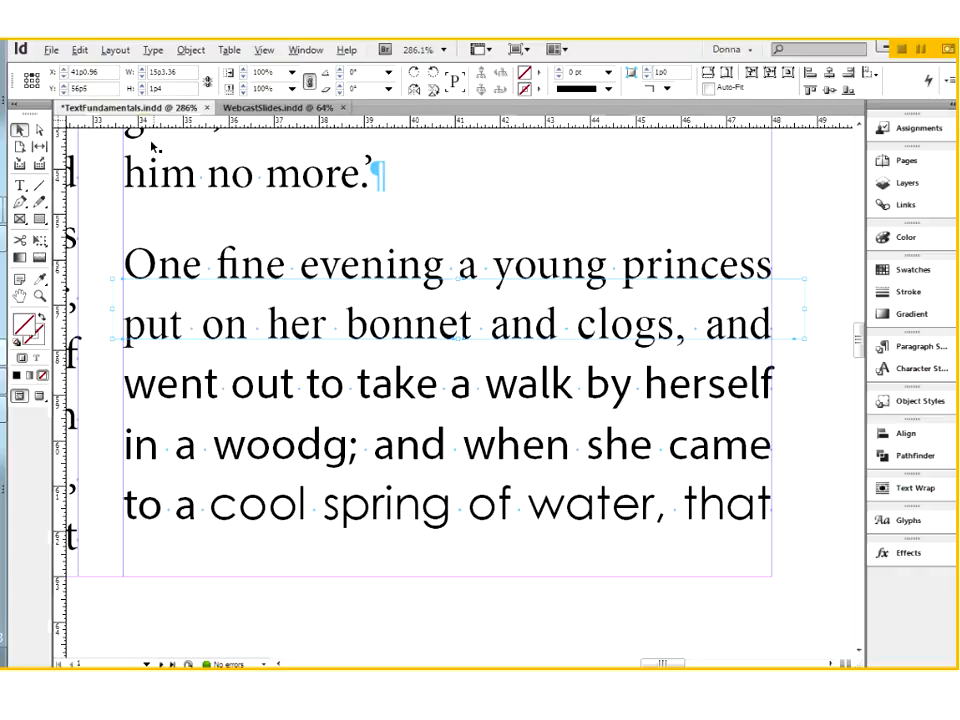
# Select the paragraph's first two lines of text to check their size and leading, and finish with nothing selected
pyautogui.doubleClick(152, 264)
pyautogui.moveTo(125, 265); pyautogui.dragTo(771, 326)
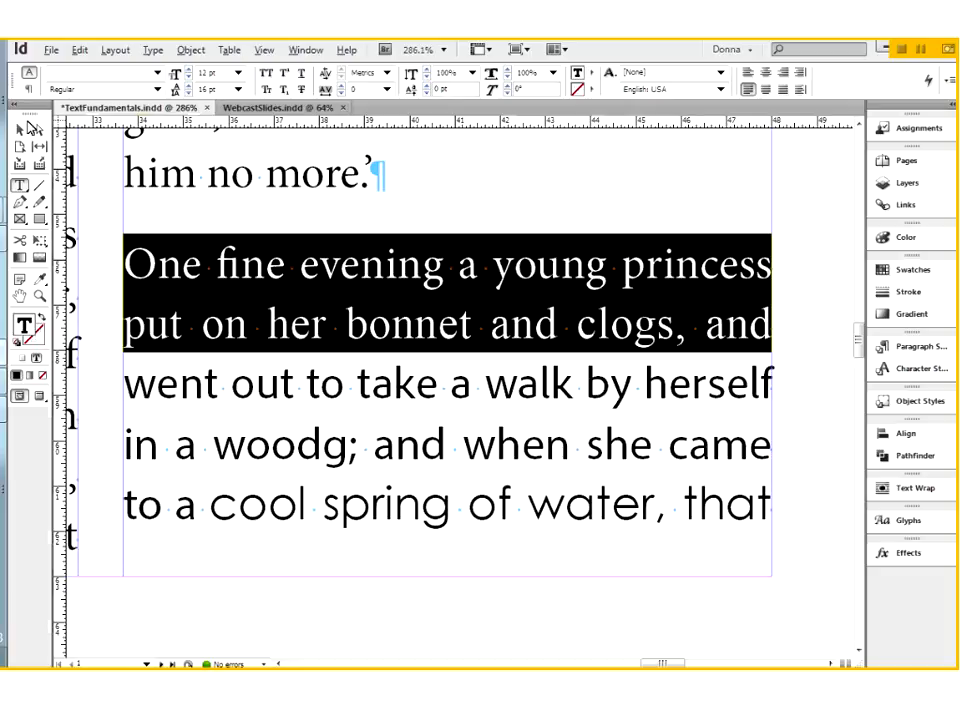
pyautogui.press('Escape')
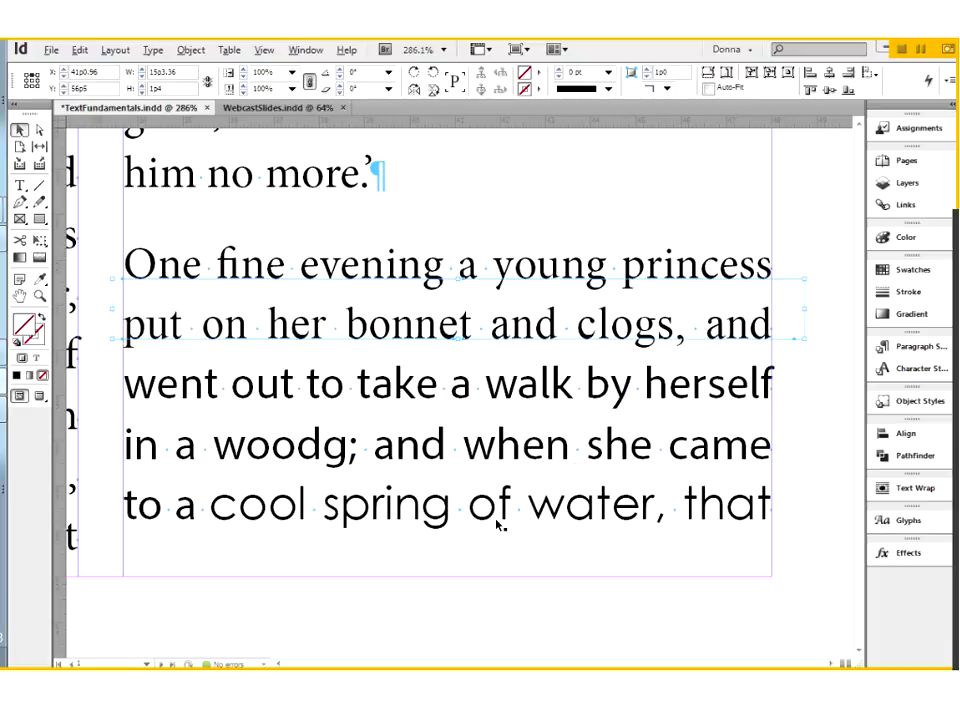
pyautogui.click(807, 394)
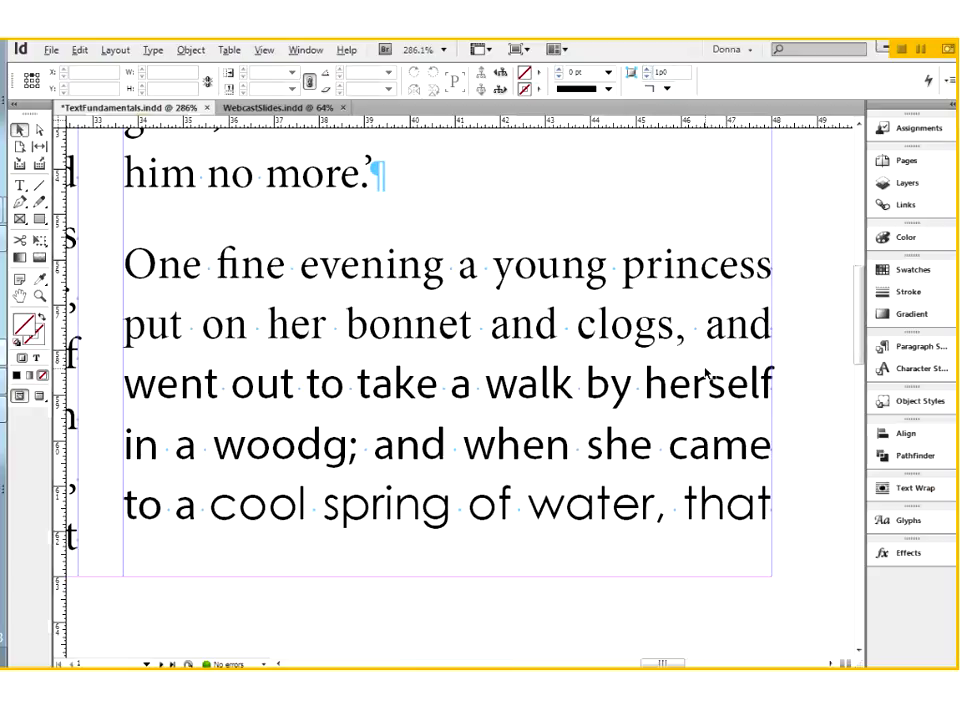
# With the Type tool, select the first line below the THE FROG-PRINCE title and extend the selection to its whole paragraph
pyautogui.hotkey('ctrl', '0')
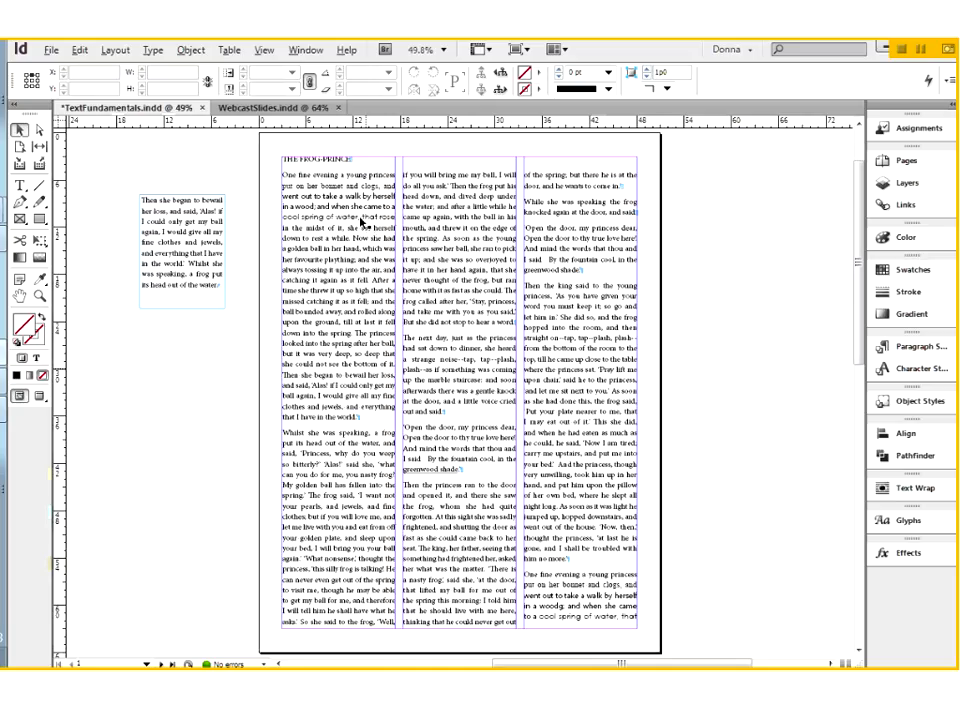
pyautogui.click(21, 187)
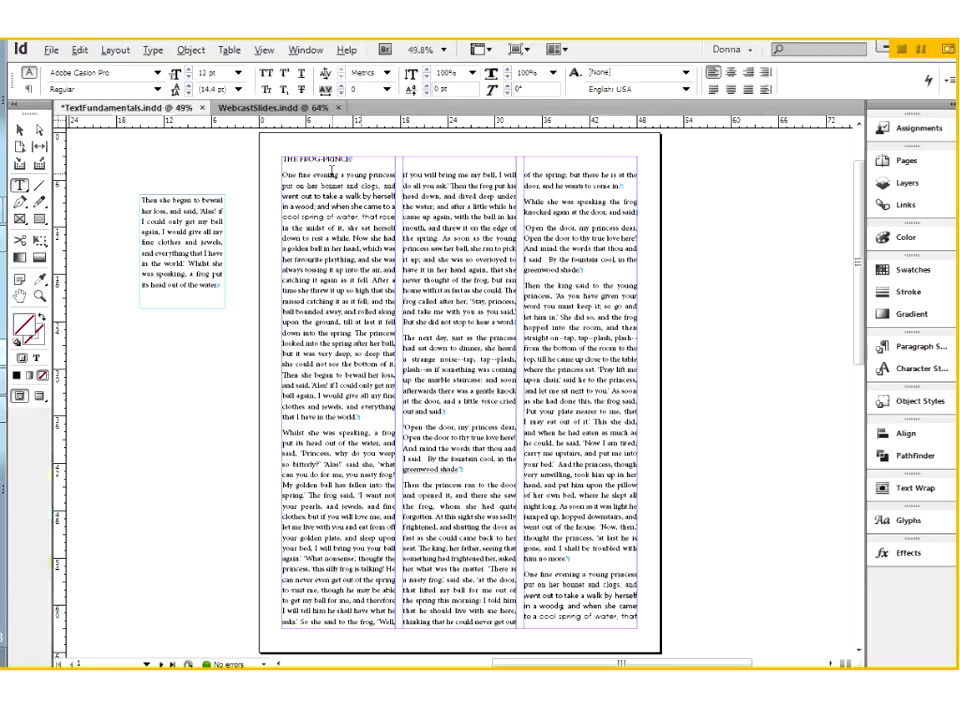
pyautogui.moveTo(273, 152); pyautogui.dragTo(400, 262)
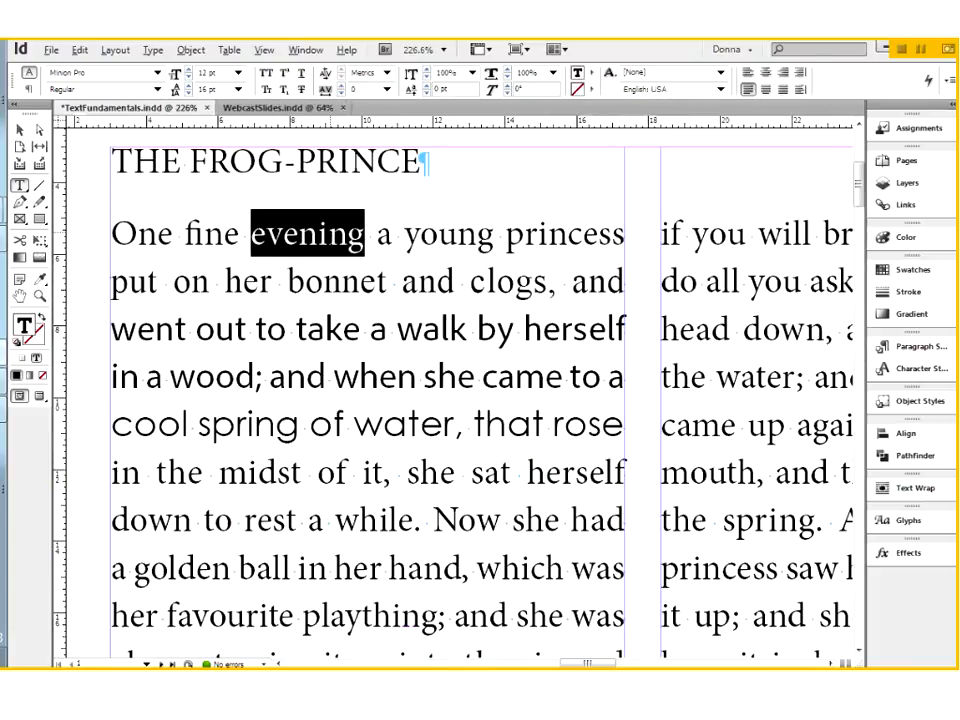
pyautogui.tripleClick(326, 221)
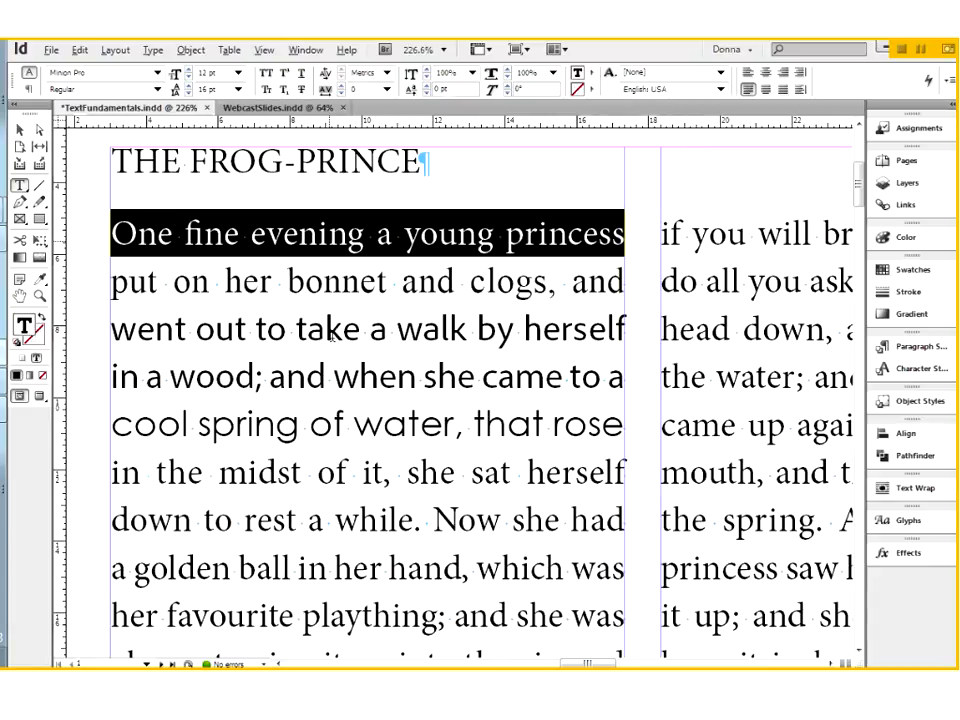
pyautogui.click(331, 237)
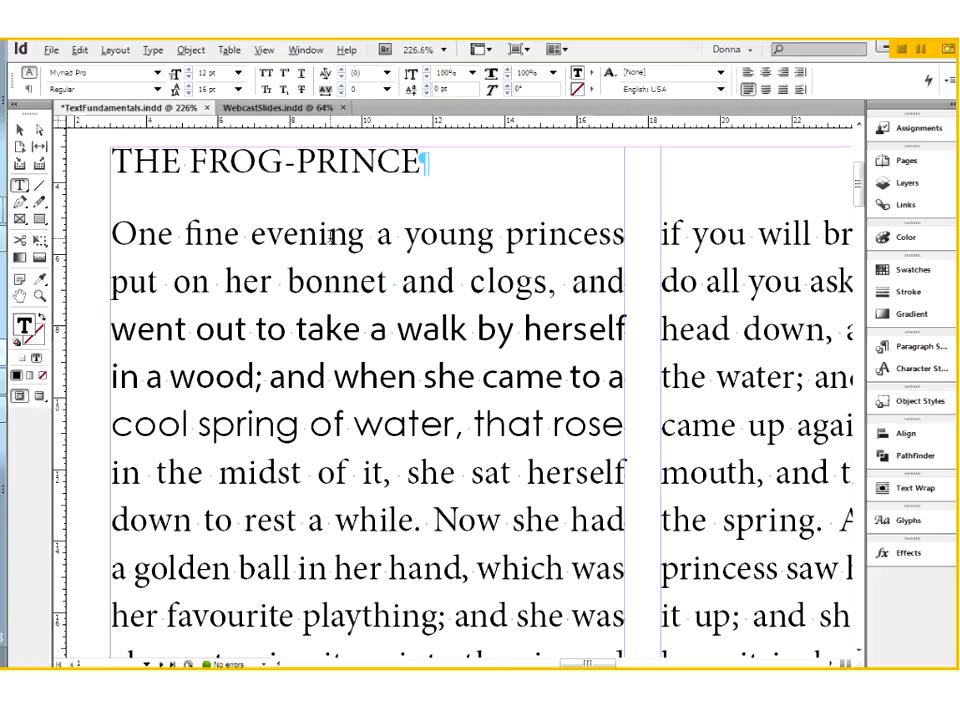
pyautogui.tripleClick(331, 237)
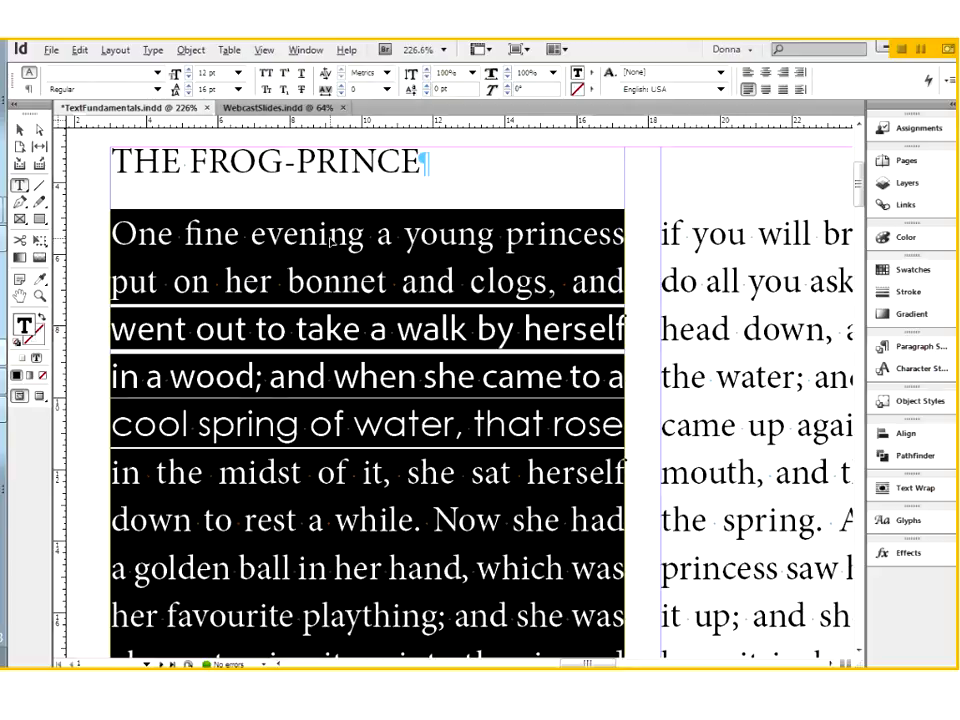
# Select the single line "time she threw it up so high that she" in the first column, and extend the selection to the entire story
pyautogui.hotkey('ctrl', '0')
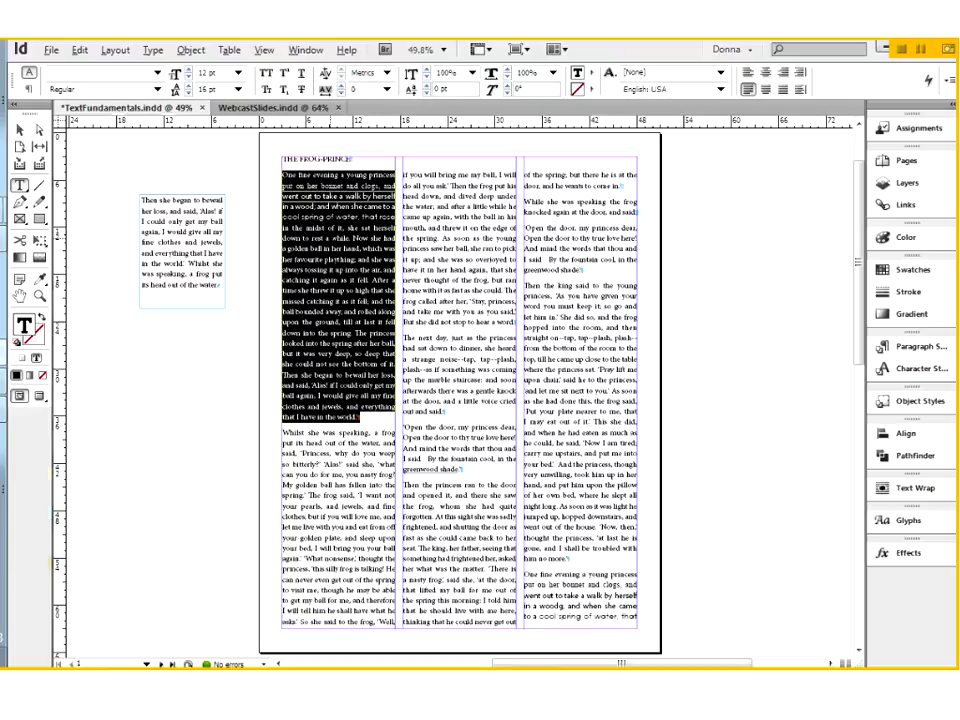
pyautogui.click(480, 324)
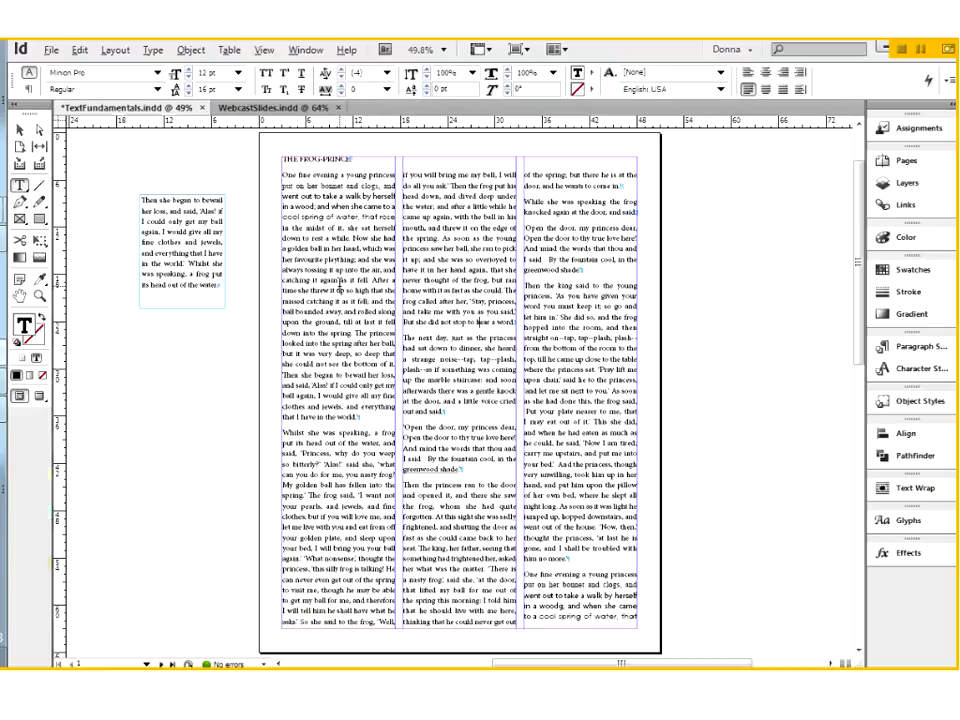
pyautogui.tripleClick(339, 288)
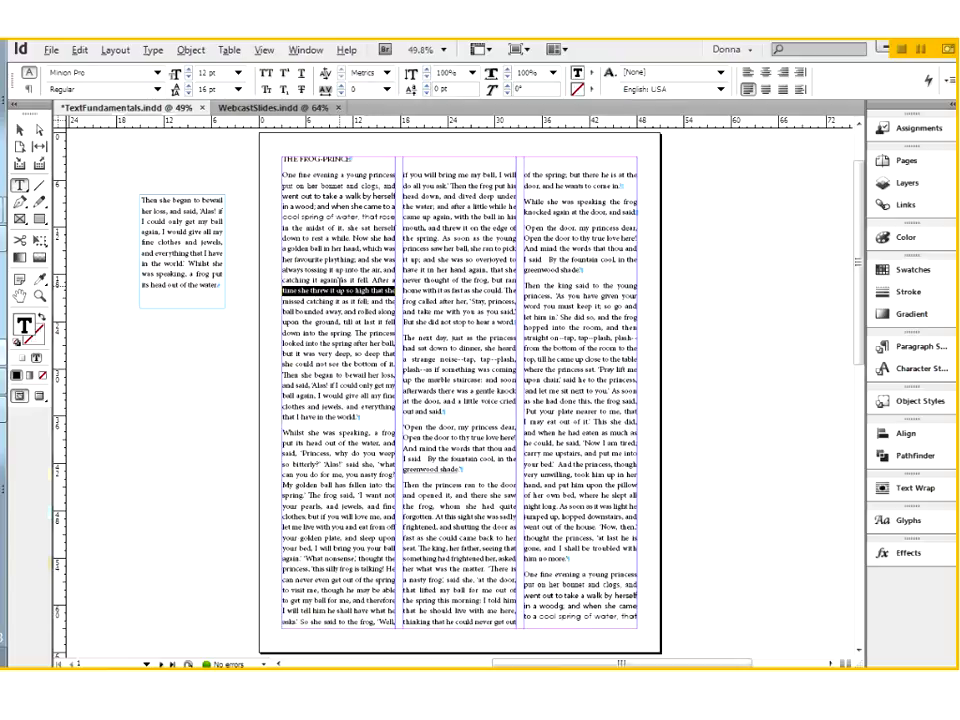
pyautogui.hotkey('ctrl', 'a')
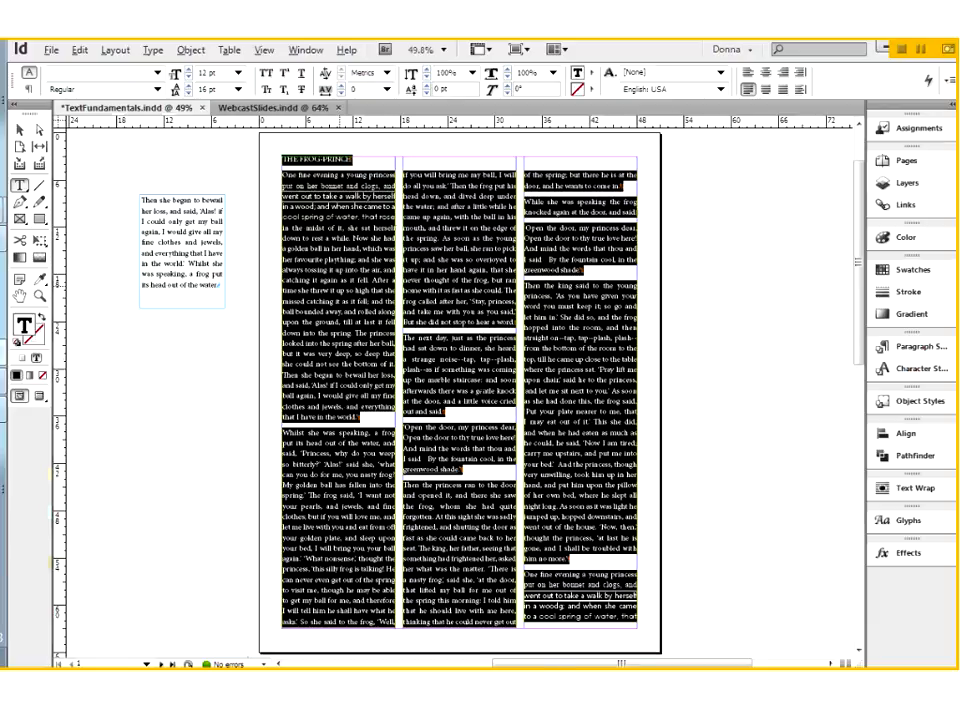
# Look over how far the story's selection extends across both pages, and clear the selection
pyautogui.hotkey('ctrl', '-')
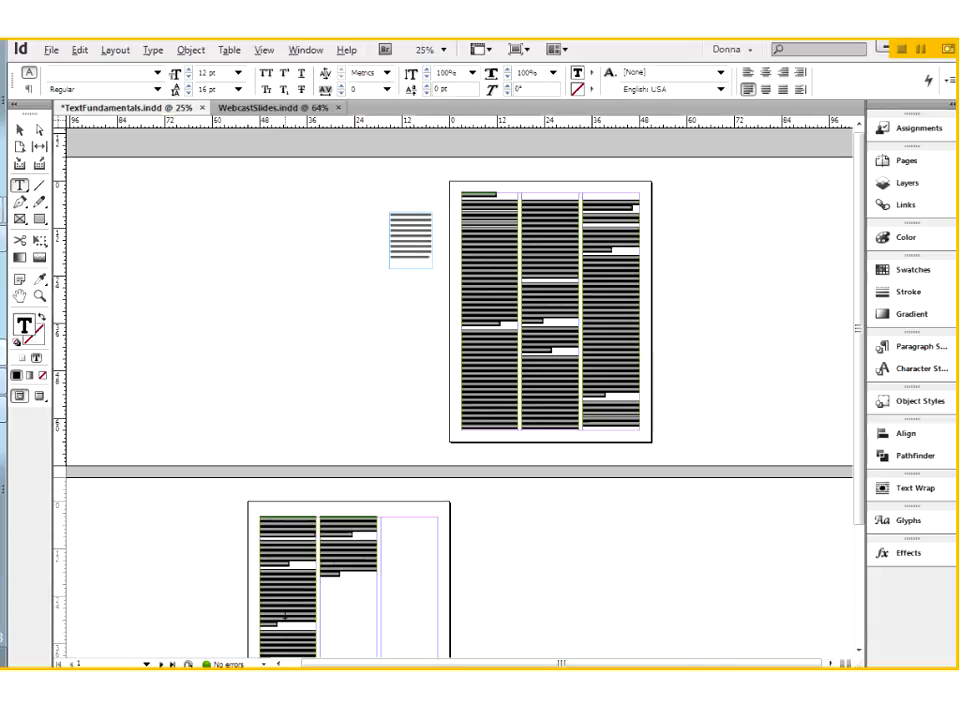
pyautogui.scroll(-3, 377, 555)
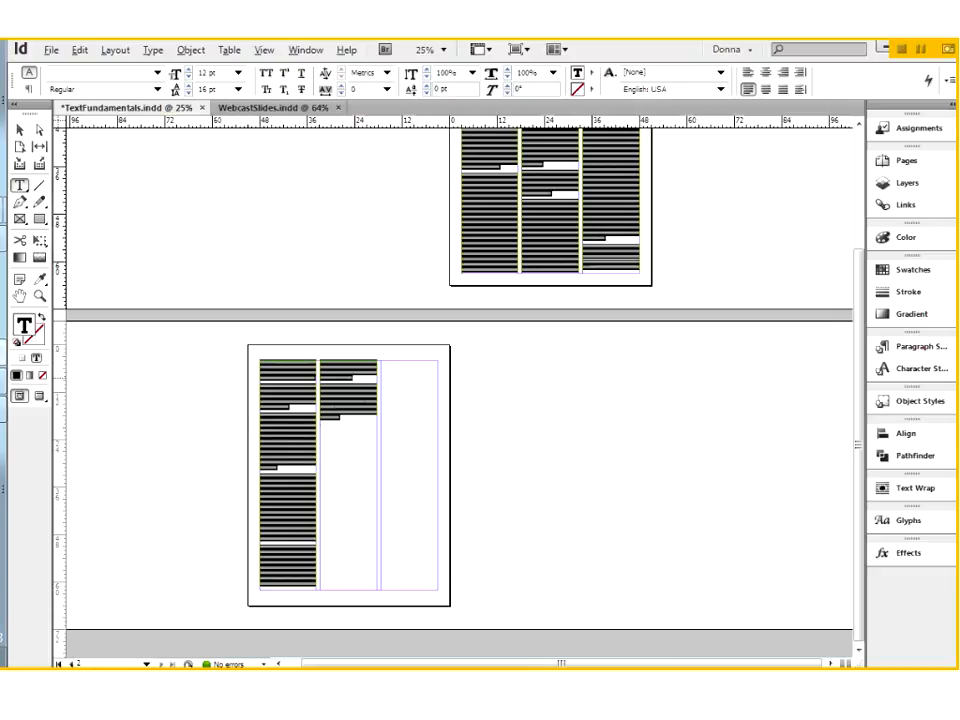
pyautogui.scroll(3, 420, 262)
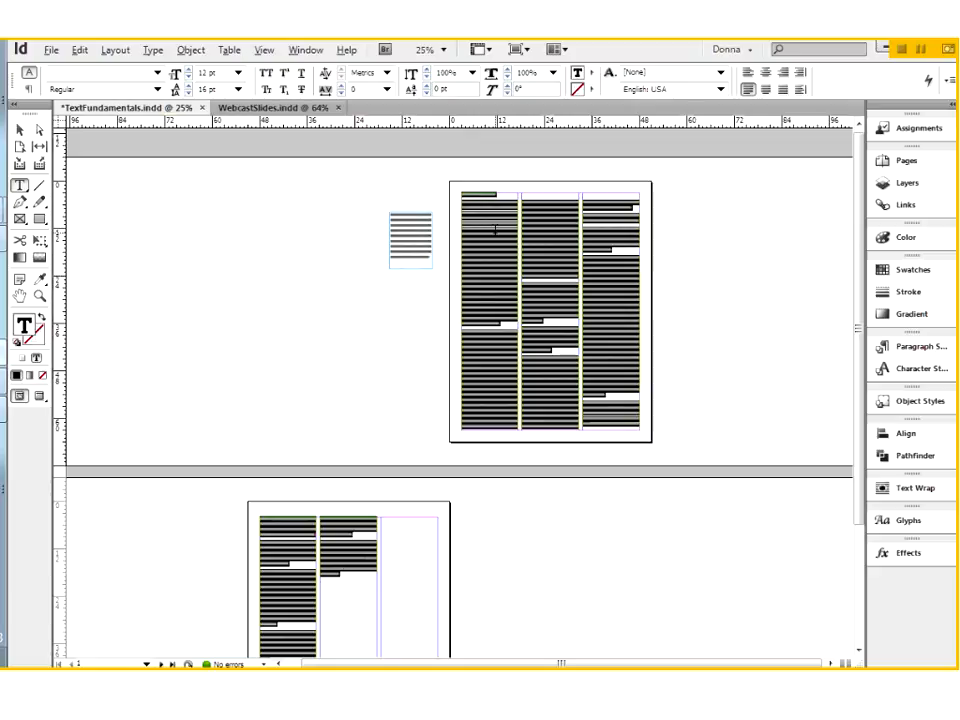
pyautogui.click(465, 197)
# Select the line "cool spring of water, that rose", extend the selection to its whole paragraph, and finish with nothing selected
pyautogui.moveTo(467, 205); pyautogui.dragTo(563, 313)
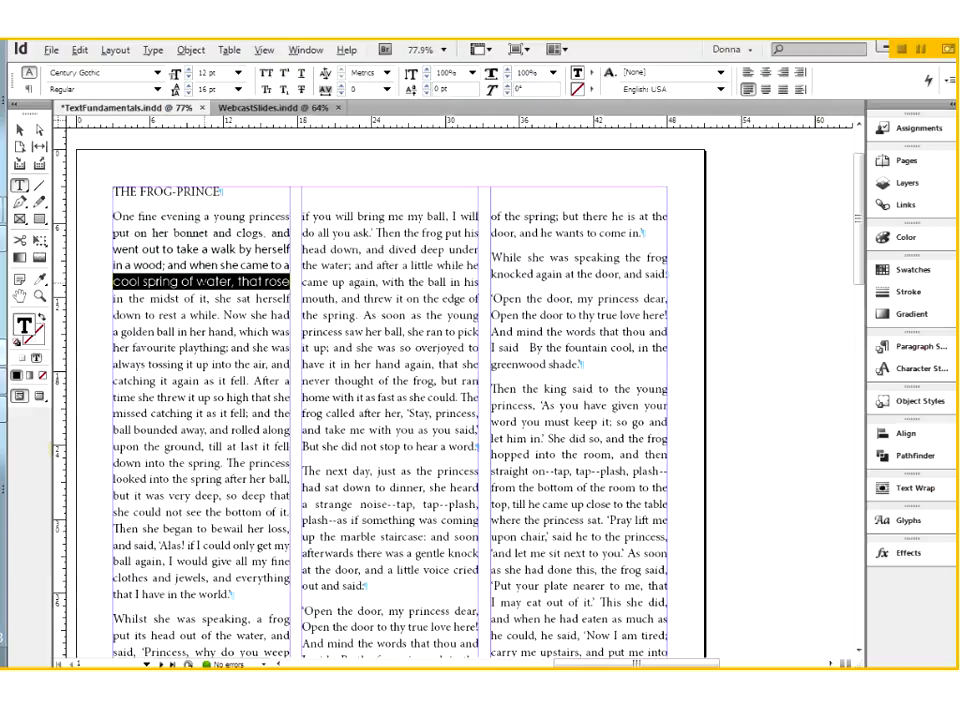
pyautogui.moveTo(114, 233); pyautogui.dragTo(202, 249)
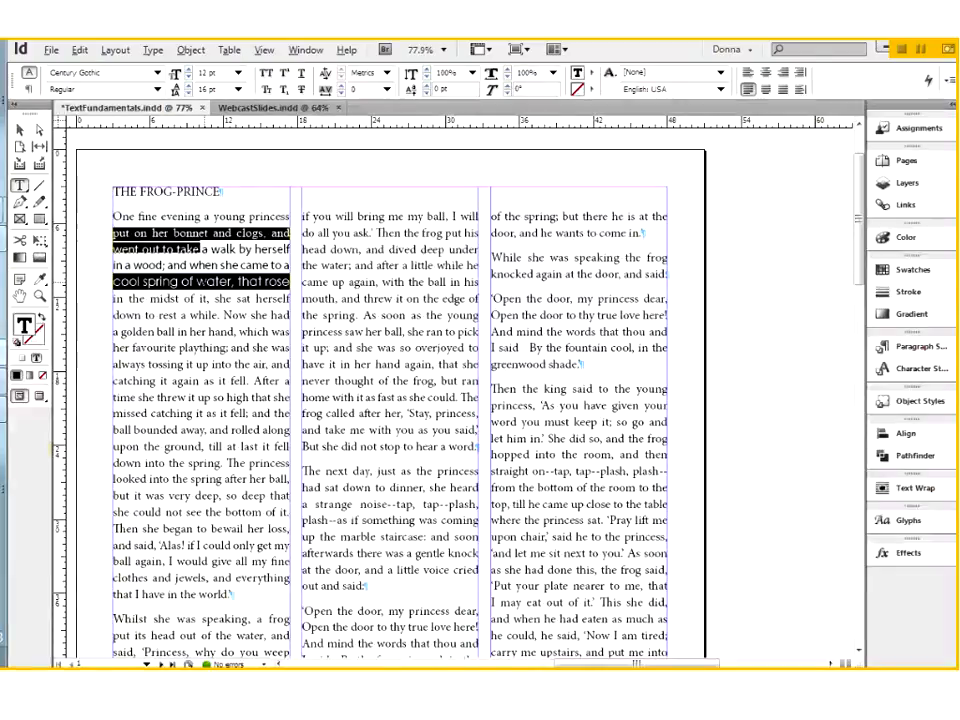
pyautogui.tripleClick(201, 282)
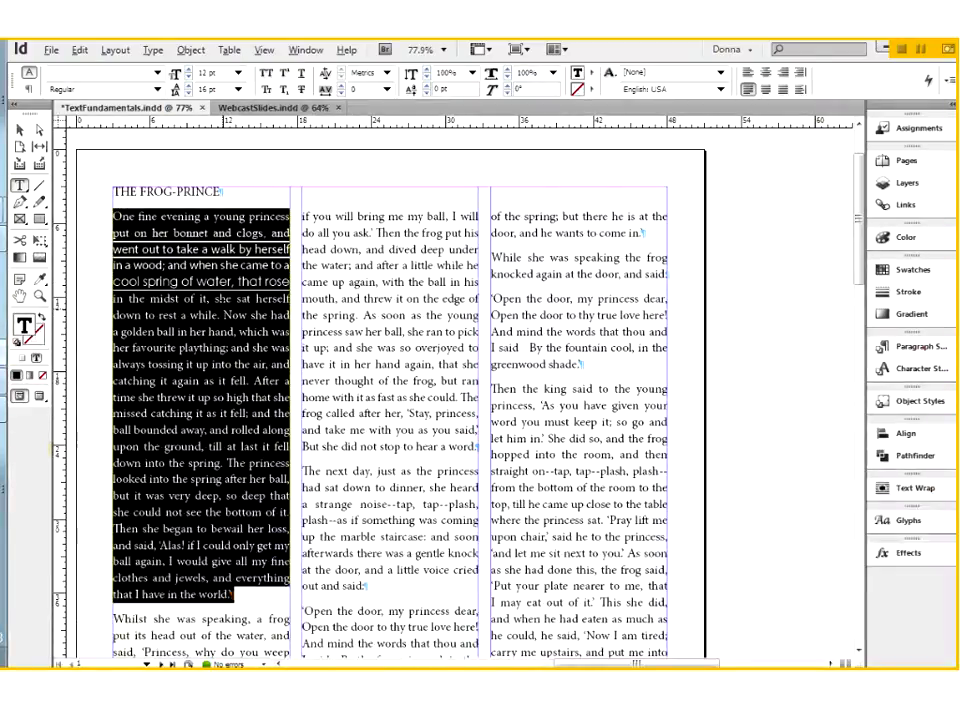
pyautogui.click(201, 265)
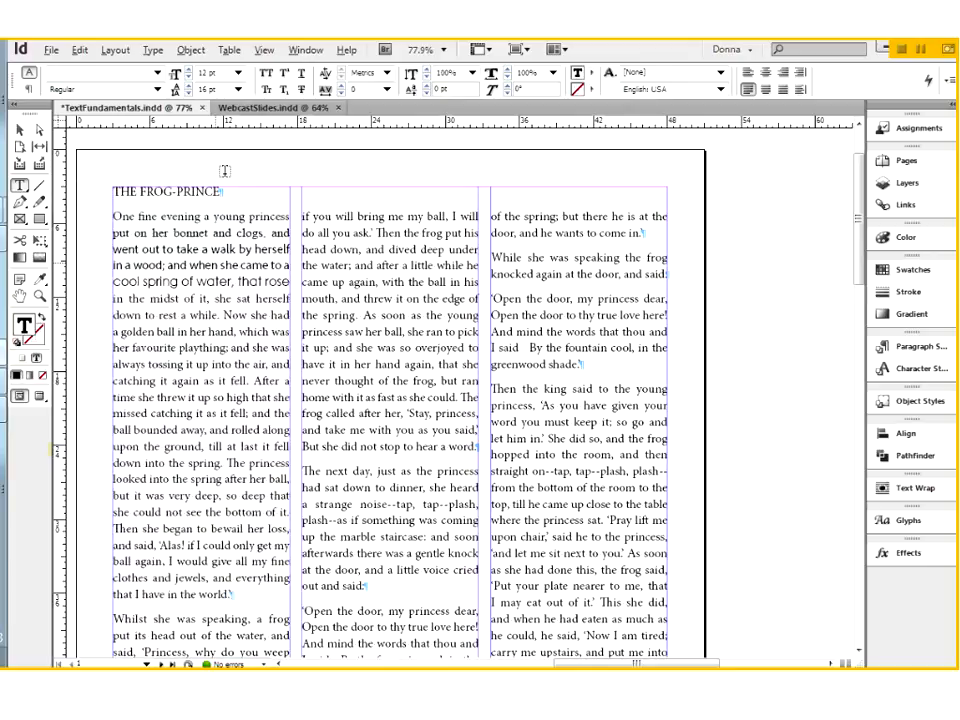
# Turn off Triple Click to Select a Line in the Type preferences
pyautogui.click(79, 51)
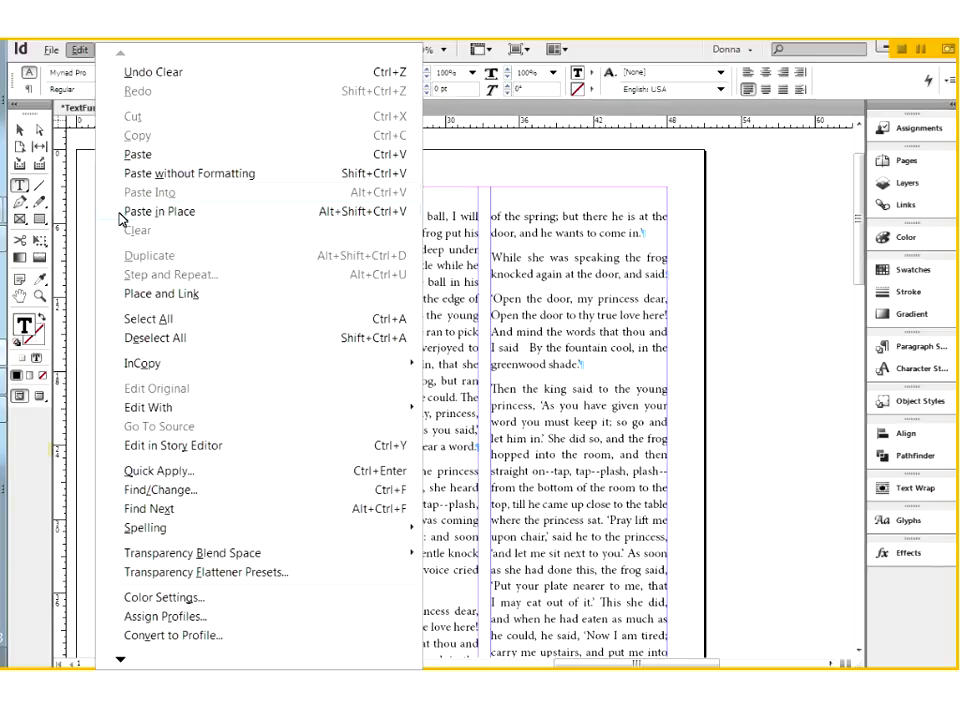
pyautogui.moveTo(148, 636)
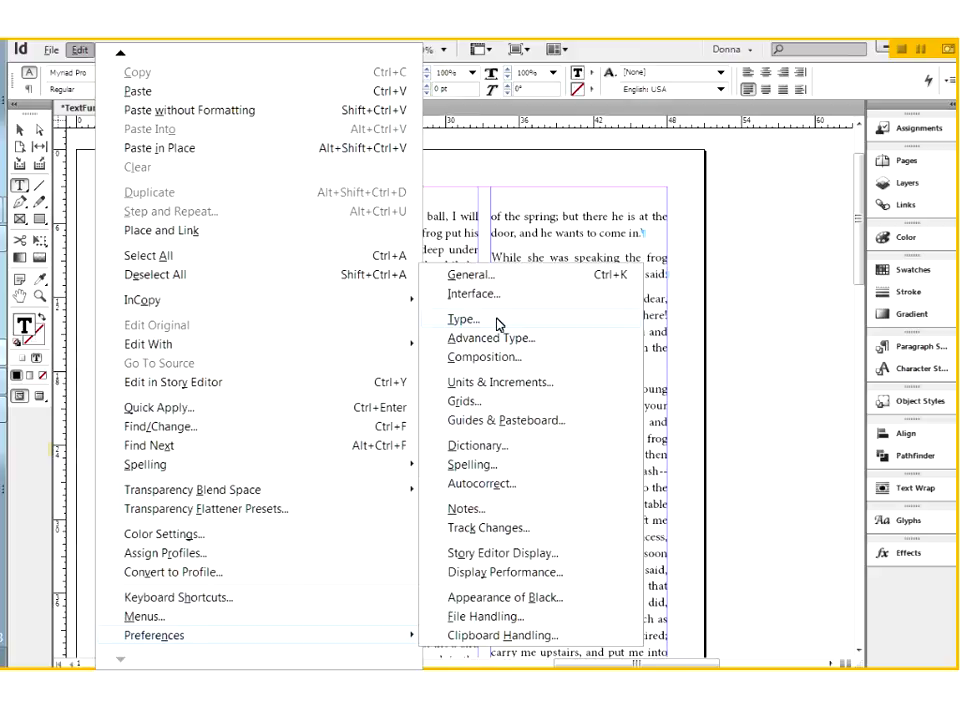
pyautogui.click(463, 319)
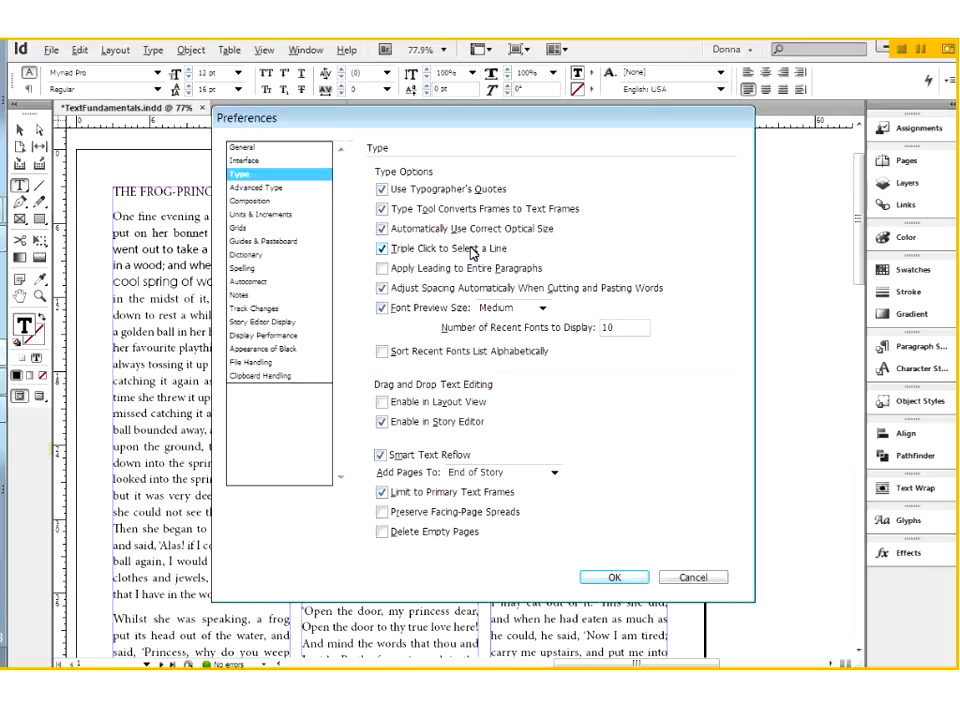
pyautogui.click(381, 248)
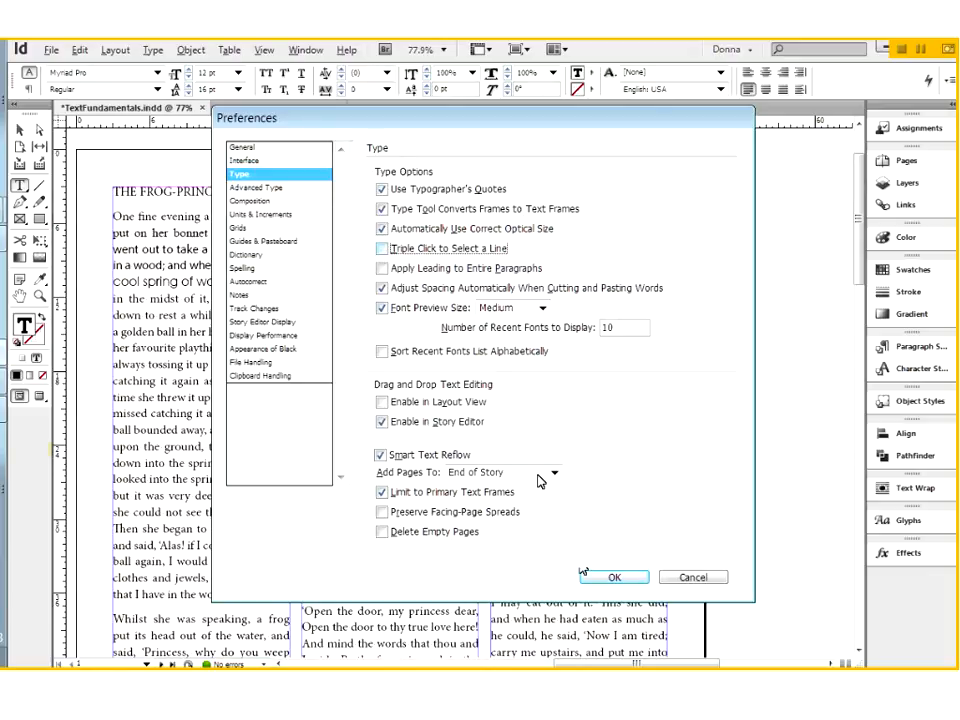
pyautogui.click(609, 578)
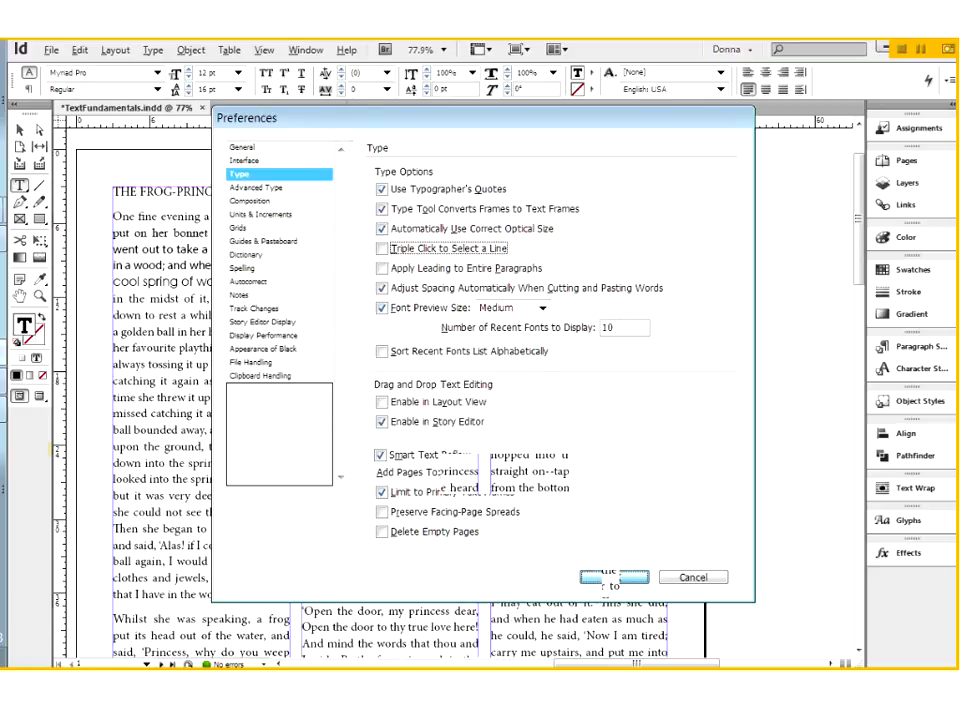
# Select the first paragraph below the THE FROG-PRINCE title, only its word "young", and the whole paragraph again
pyautogui.tripleClick(196, 265)
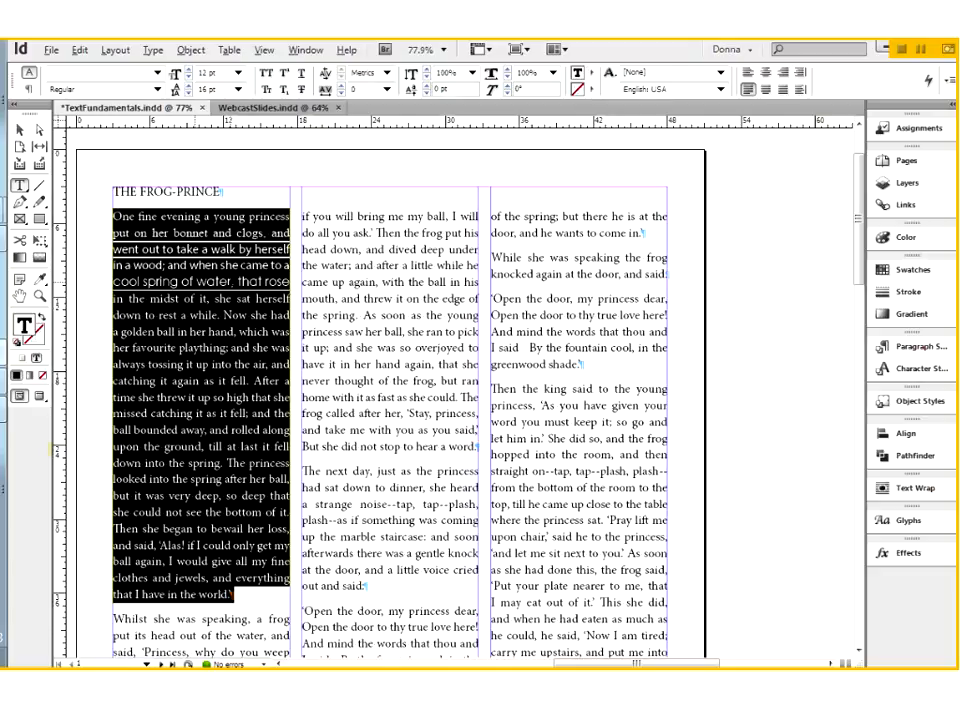
pyautogui.doubleClick(228, 217)
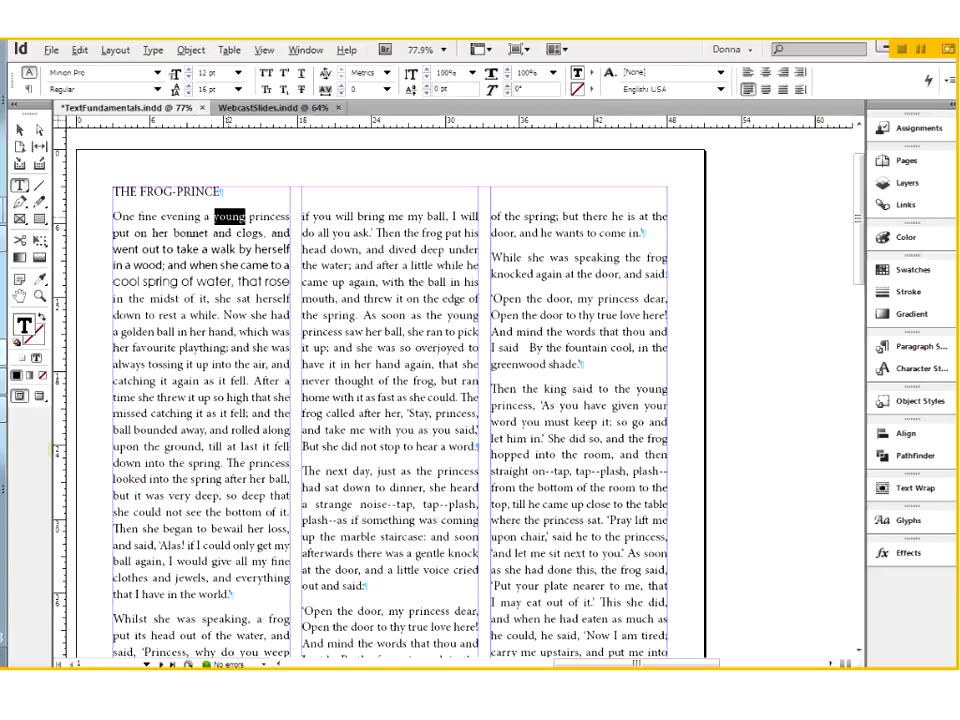
pyautogui.tripleClick(228, 217)
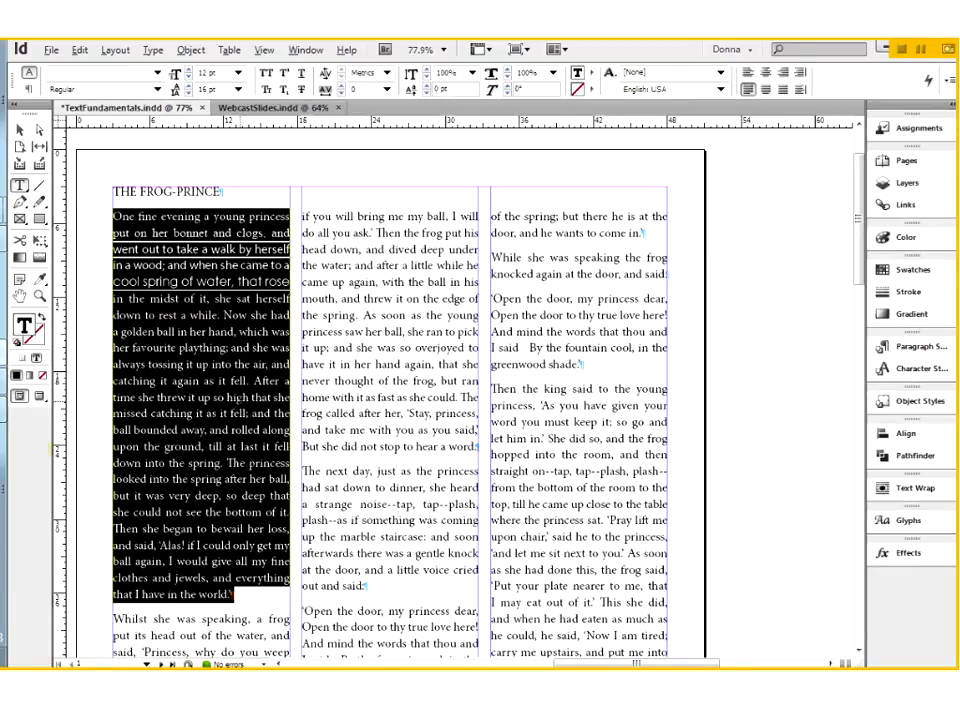
# Turn Triple Click to Select a Line back on in the Type preferences
pyautogui.click(80, 50)
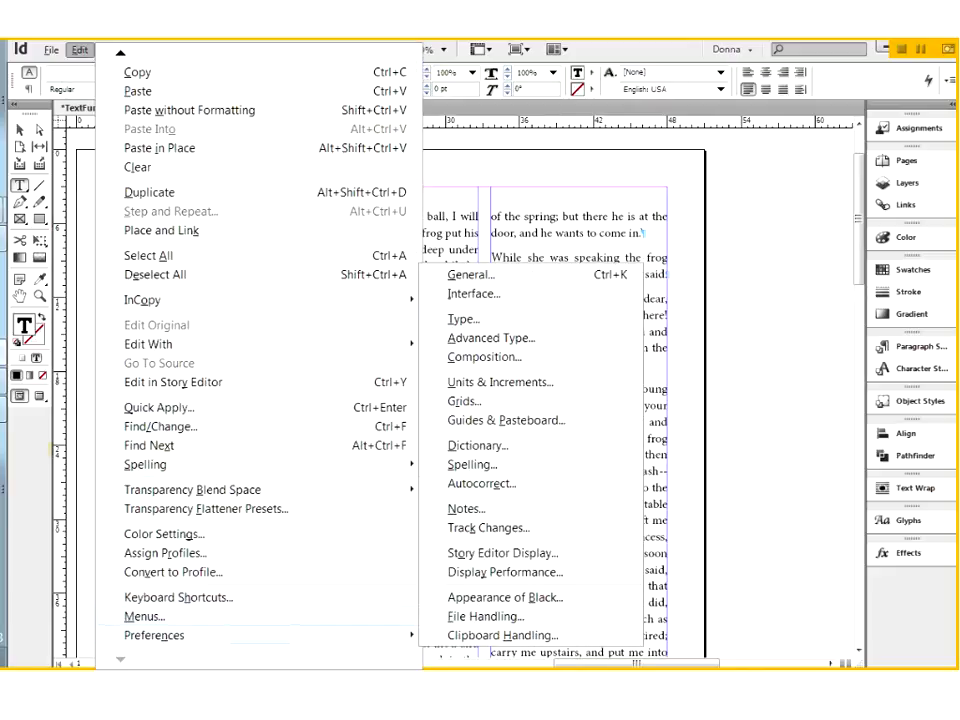
pyautogui.click(459, 319)
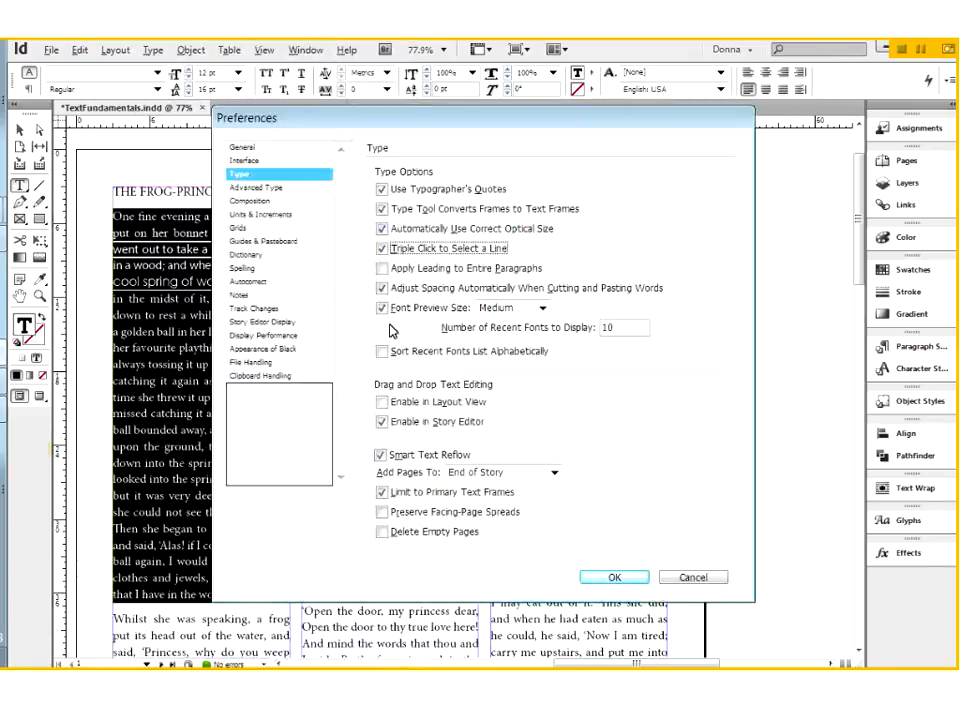
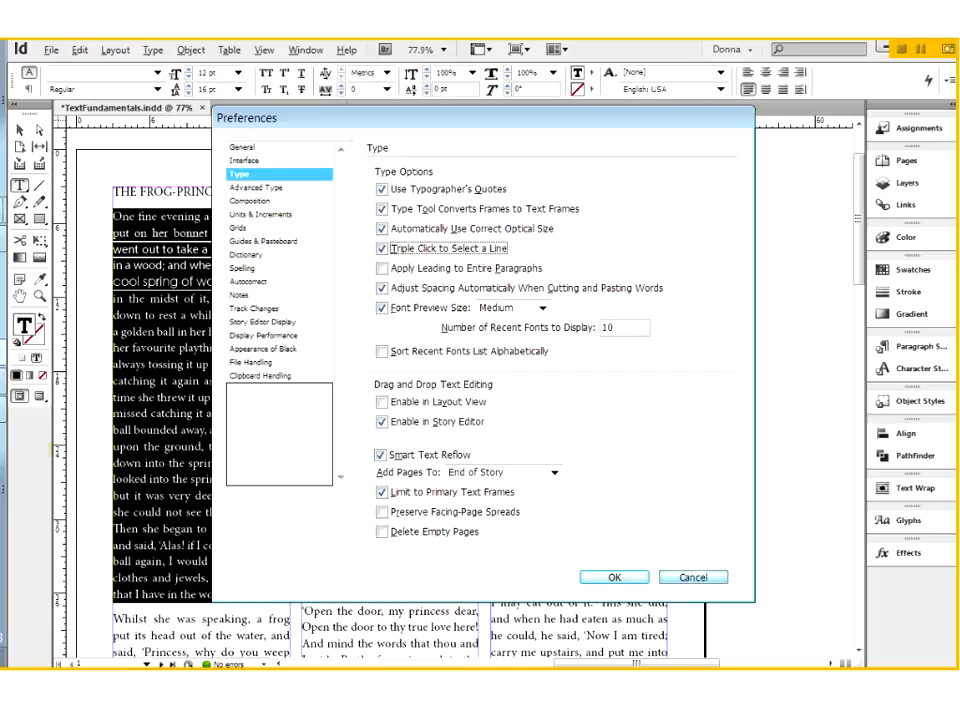
# Close the preferences and select the word "her" in the line "a golden ball in her hand, which was"
pyautogui.click(693, 577)
pyautogui.doubleClick(197, 332)
pyautogui.doubleClick(197, 332)
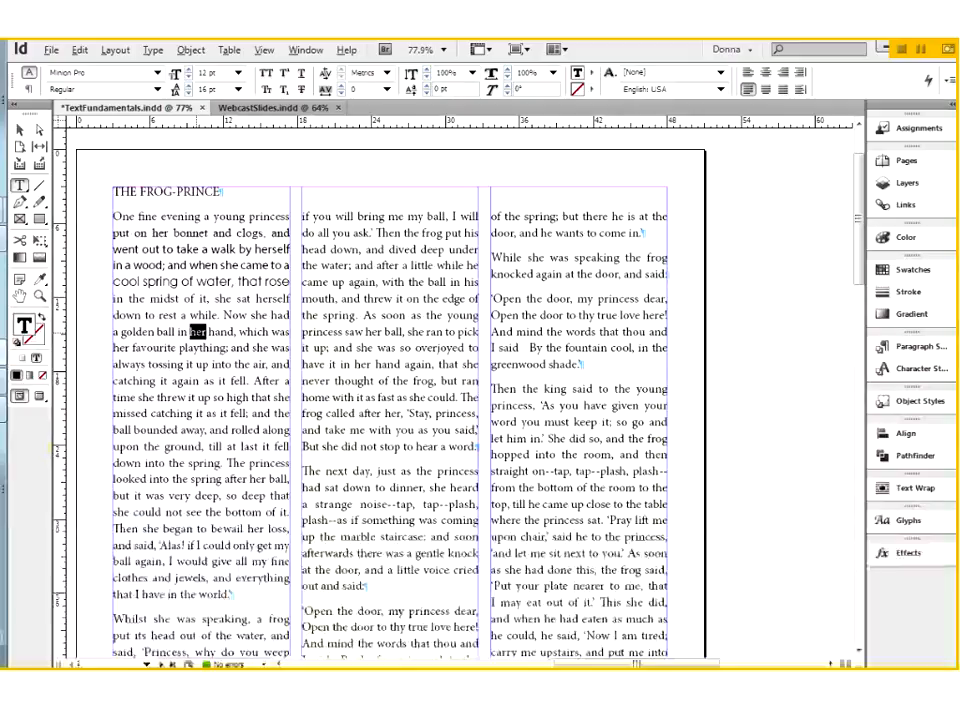
# Reopen the Type preferences and accept them with Triple Click to Select a Line enabled
pyautogui.click(79, 49)
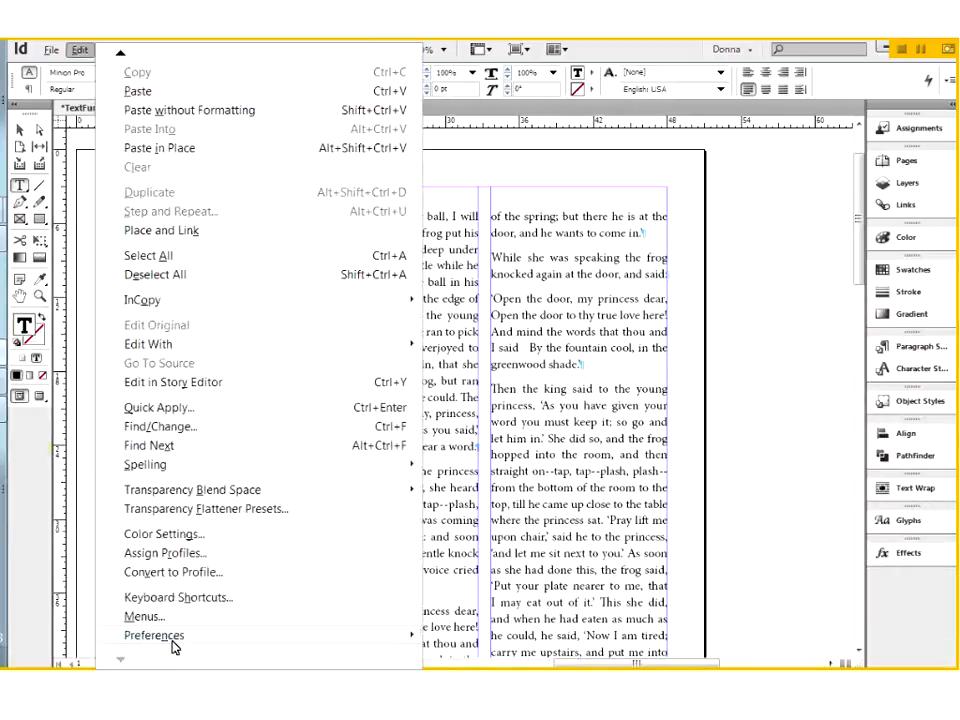
pyautogui.moveTo(160, 635)
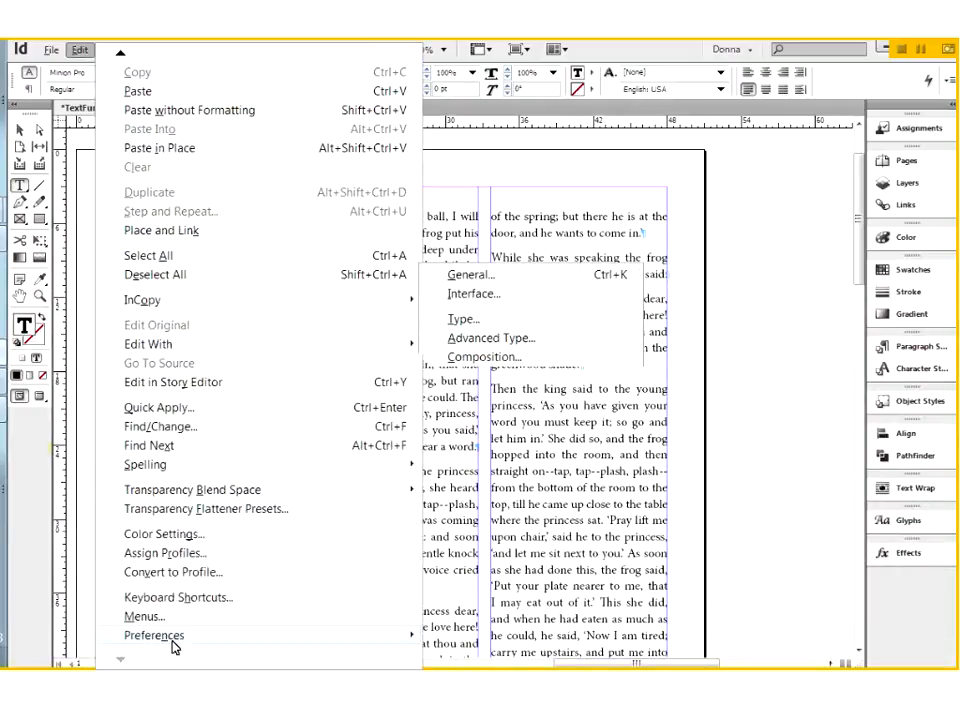
pyautogui.click(467, 326)
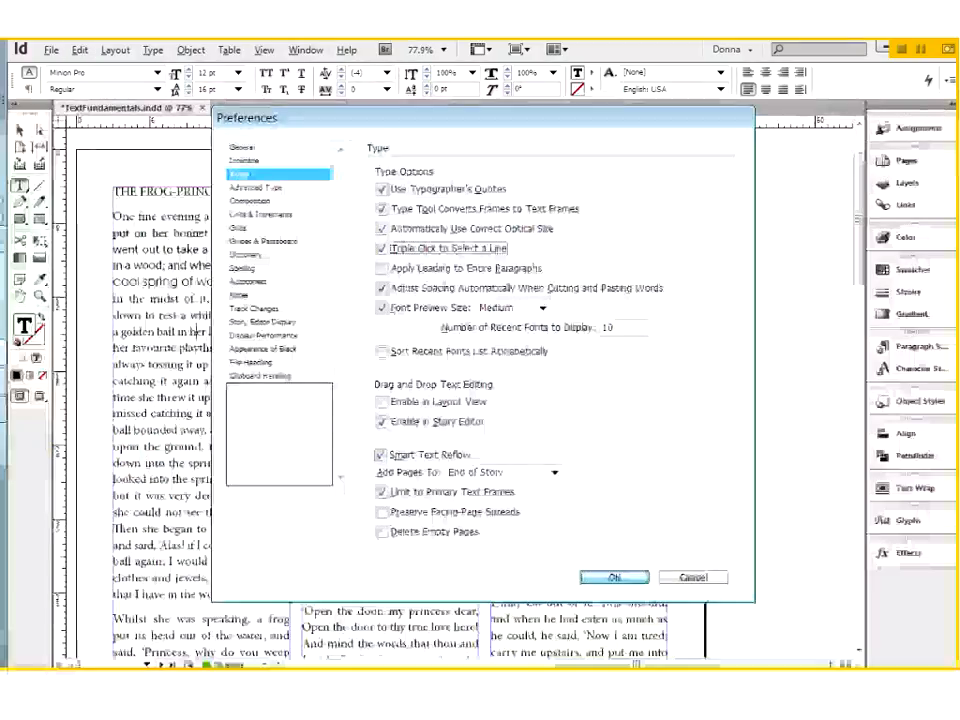
pyautogui.click(614, 577)
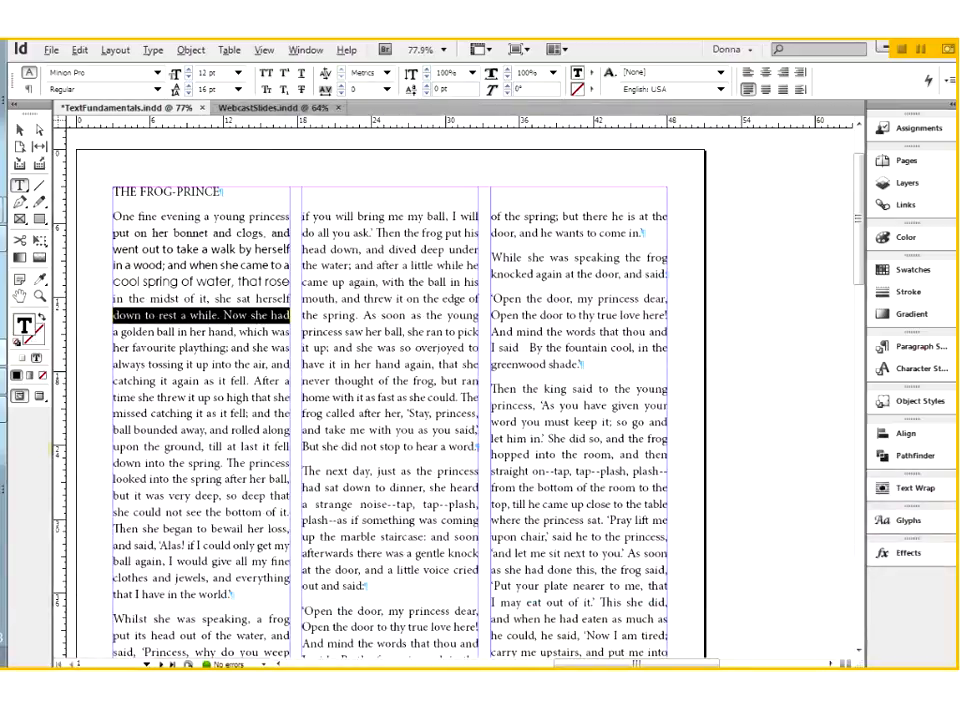
# Select only "Now she had" at the end of its line and raise its leading to 20 pt
pyautogui.moveTo(224, 315); pyautogui.dragTo(290, 315)
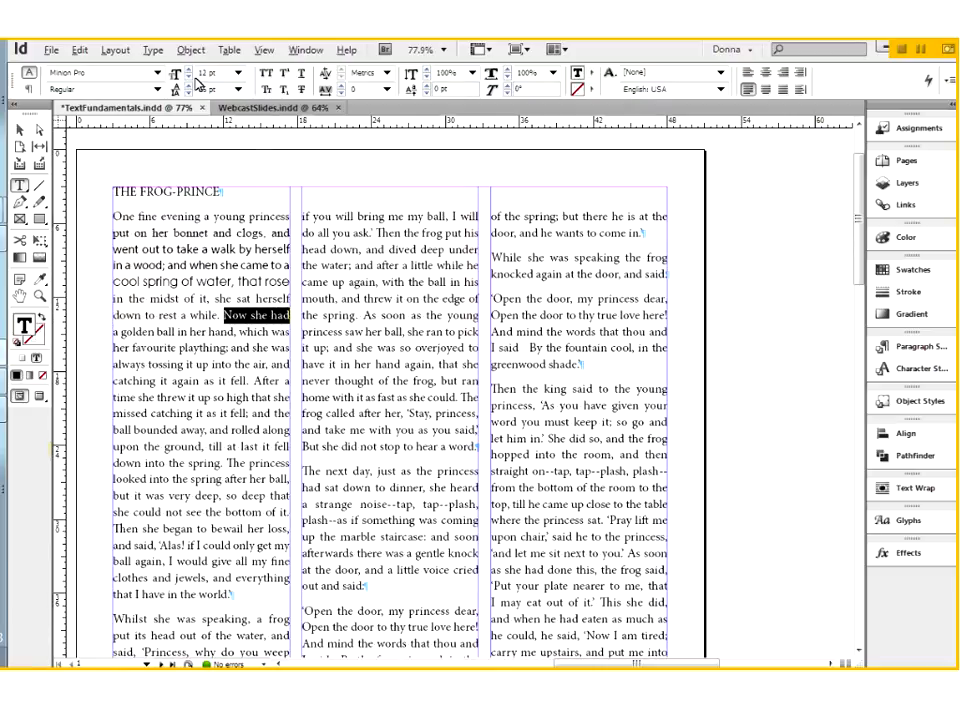
pyautogui.click(189, 87)
pyautogui.click(189, 87)
pyautogui.click(189, 87)
pyautogui.click(189, 87)
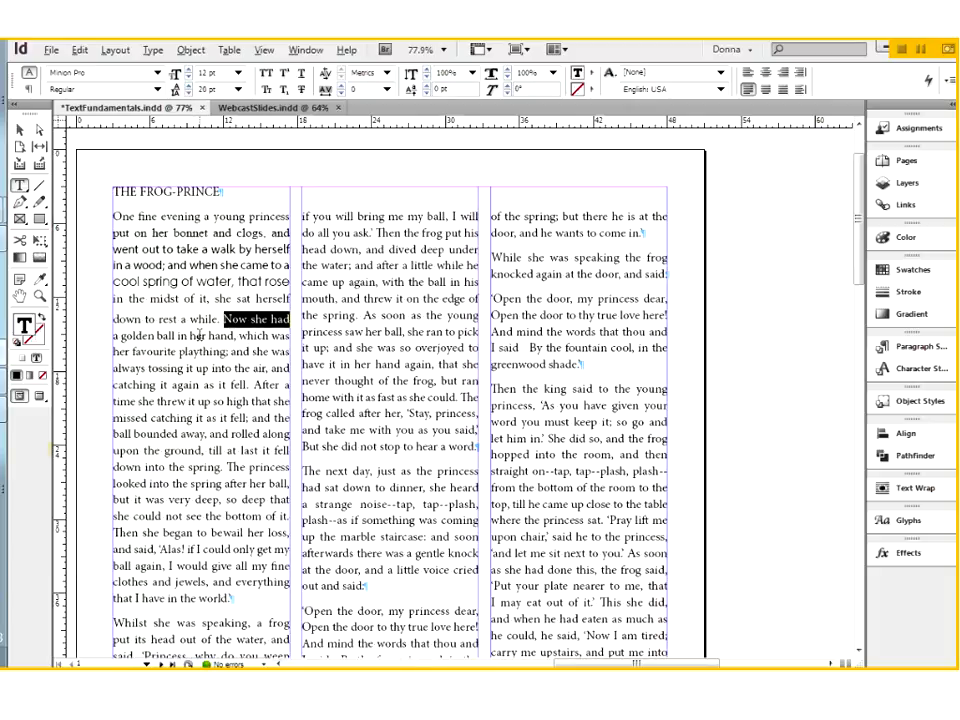
pyautogui.click(197, 318)
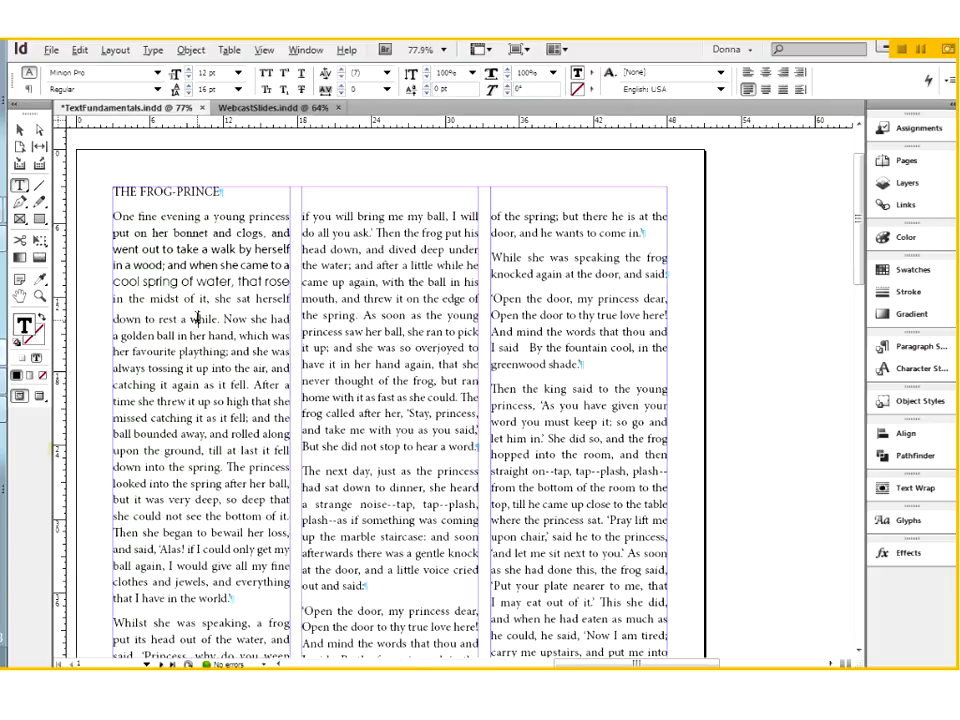
pyautogui.click(259, 318)
pyautogui.click(173, 318)
# Select the whole line "down to rest a while. Now she had", try 18 pt leading, and set it to 16 pt
pyautogui.click(224, 316)
pyautogui.tripleClick(224, 316)
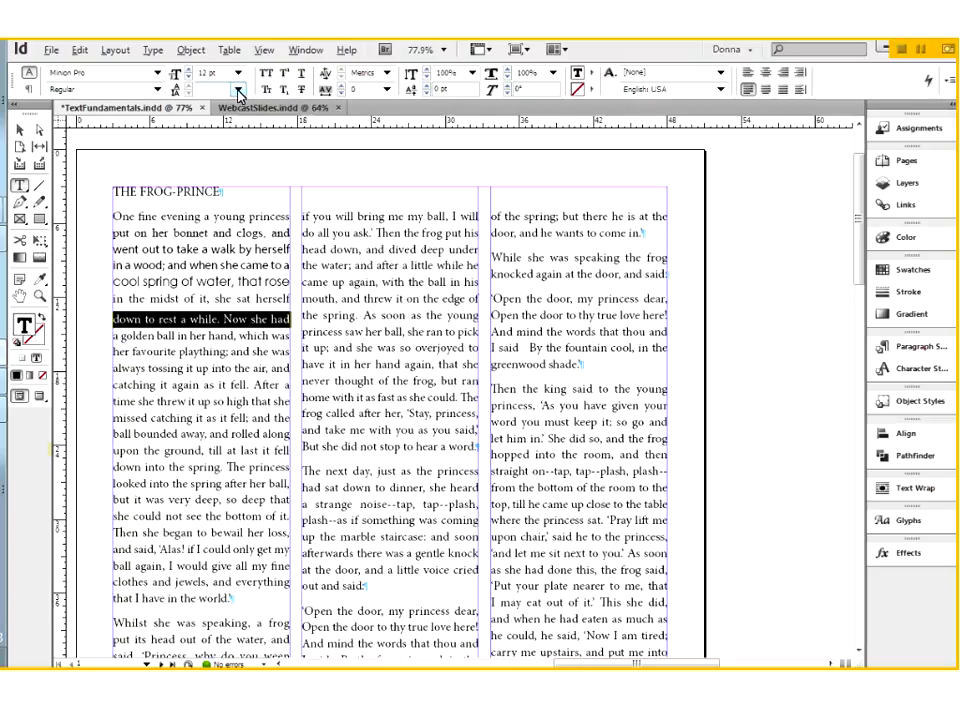
pyautogui.click(238, 92)
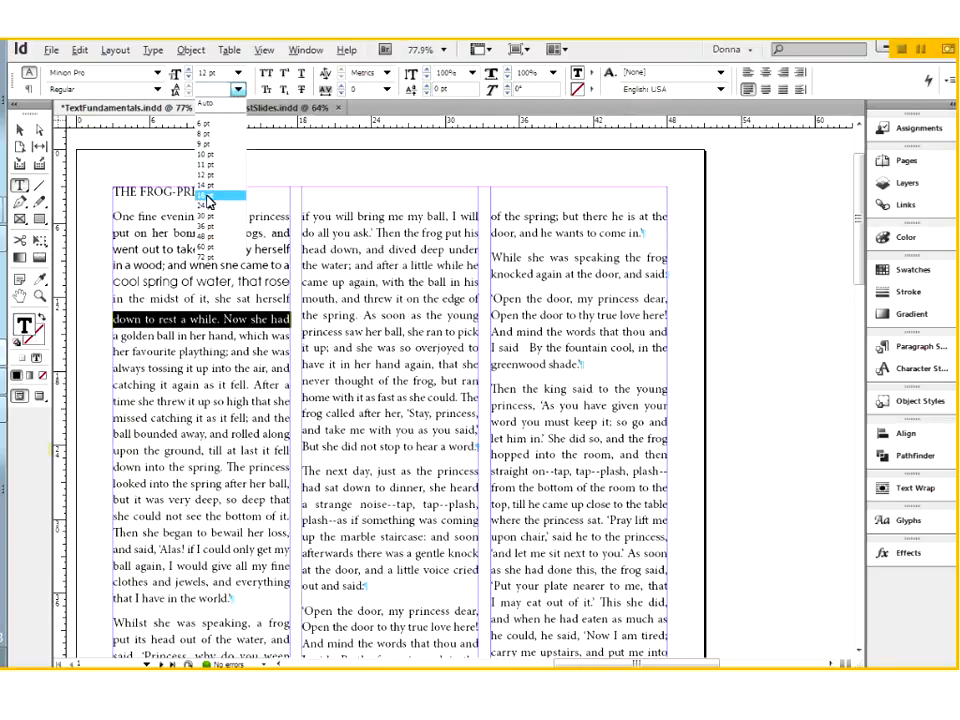
pyautogui.click(207, 197)
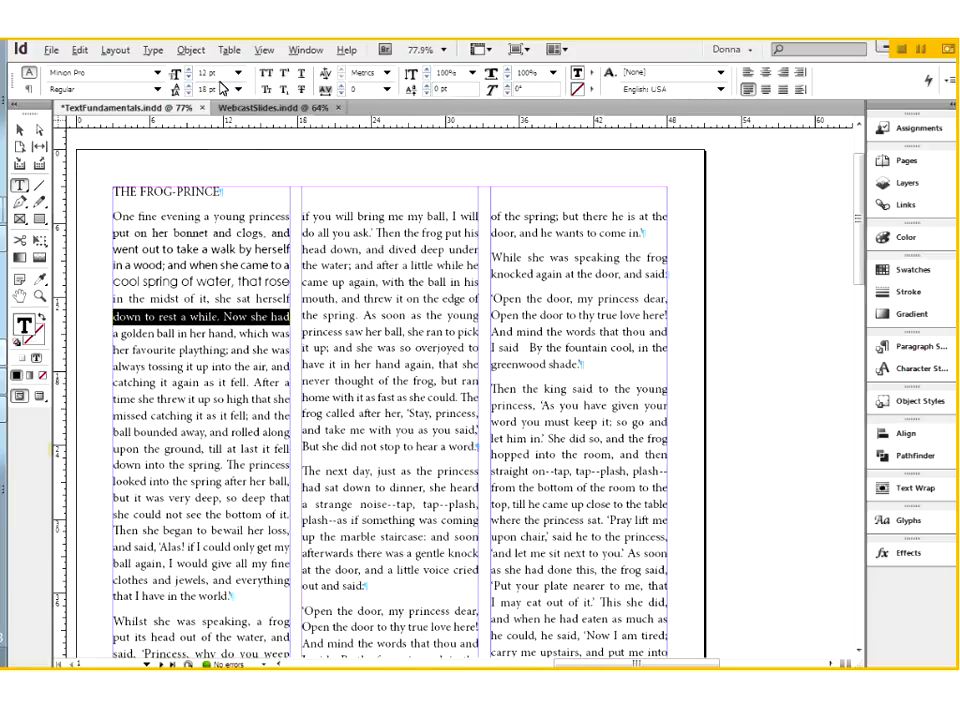
pyautogui.click(182, 86)
pyautogui.write('16')
pyautogui.click(221, 318)
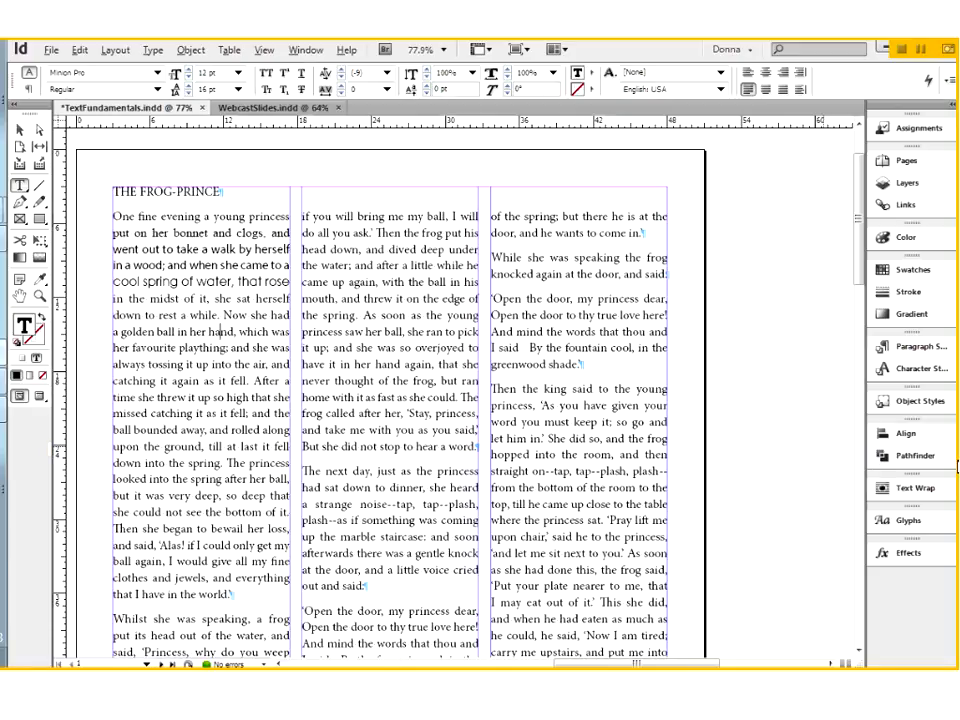
# Examine the hidden space characters between "I said" and "By the fountain cool" in the third column, and the command for hiding such characters
pyautogui.click(957, 466)
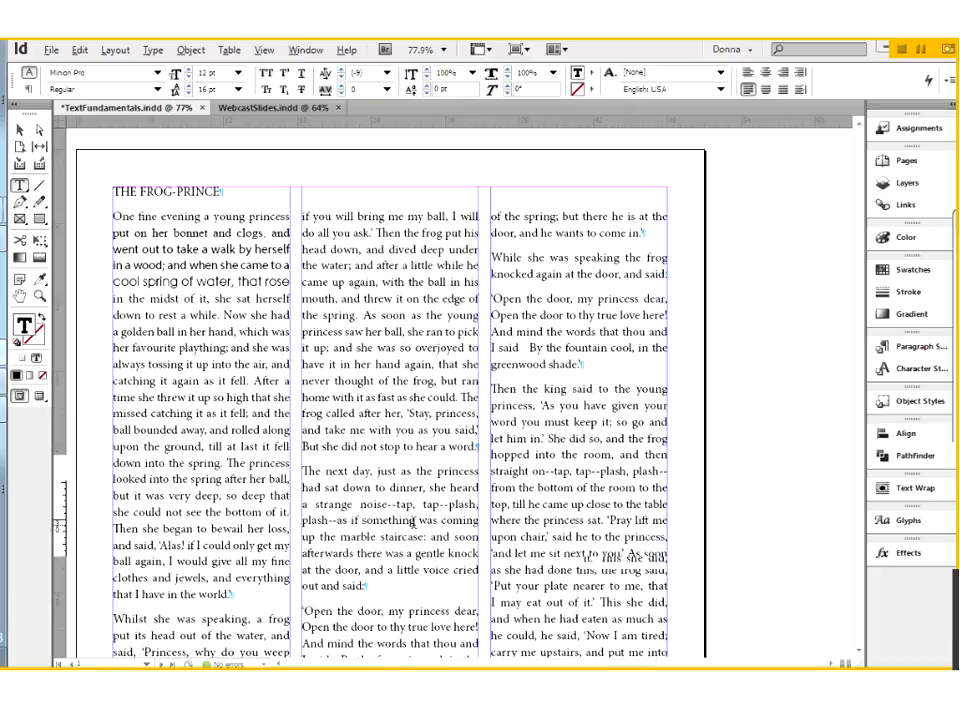
pyautogui.scroll(-5, 413, 524)
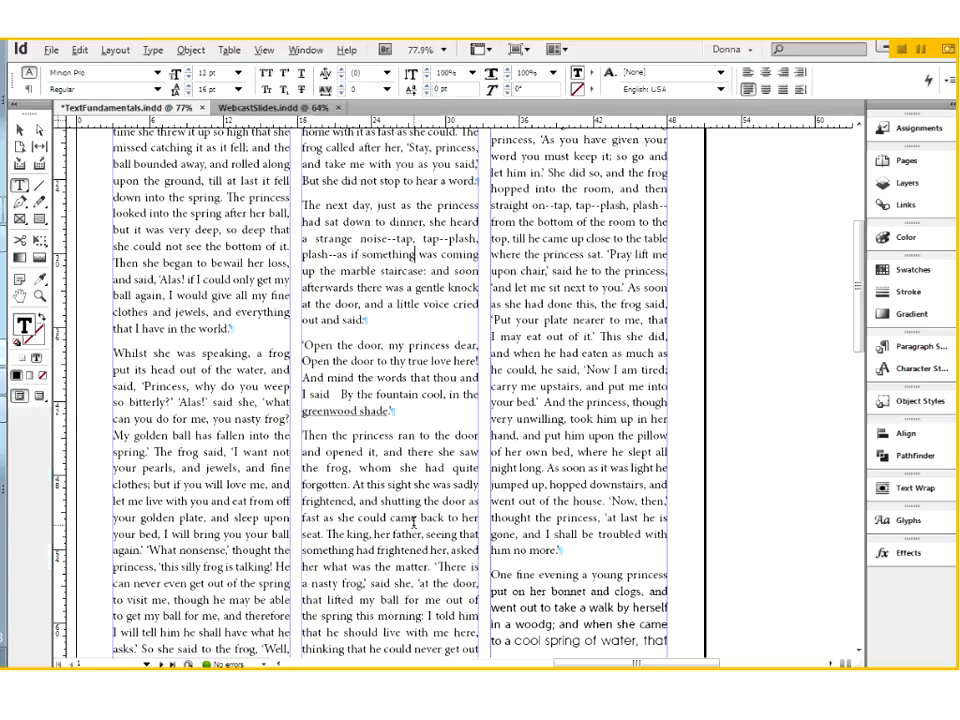
pyautogui.scroll(-1, 413, 523)
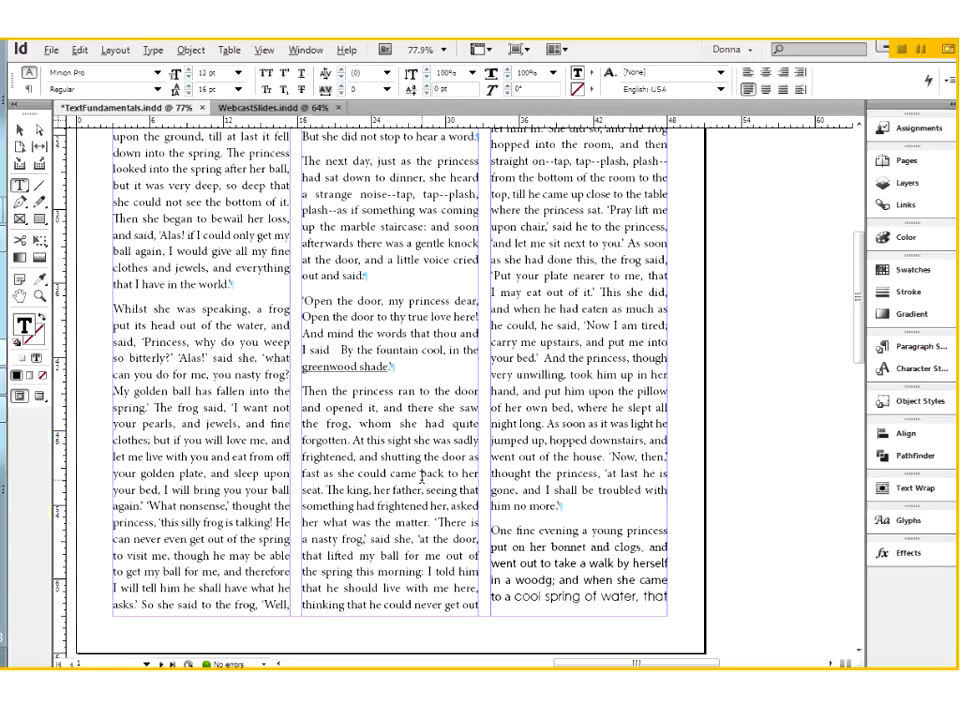
pyautogui.scroll(3, 421, 477)
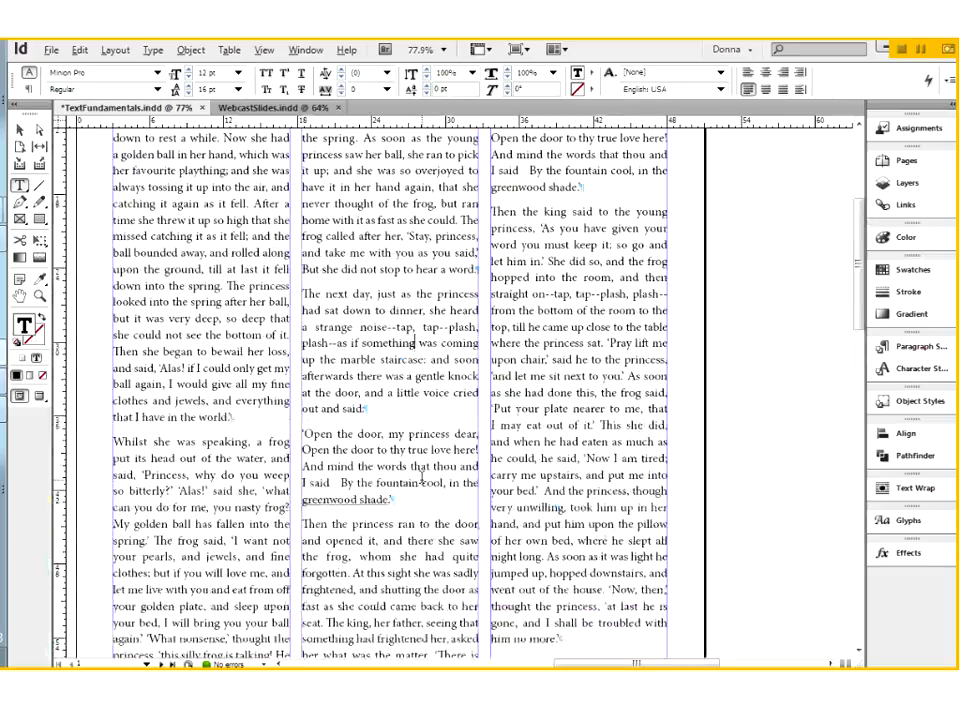
pyautogui.scroll(3, 422, 480)
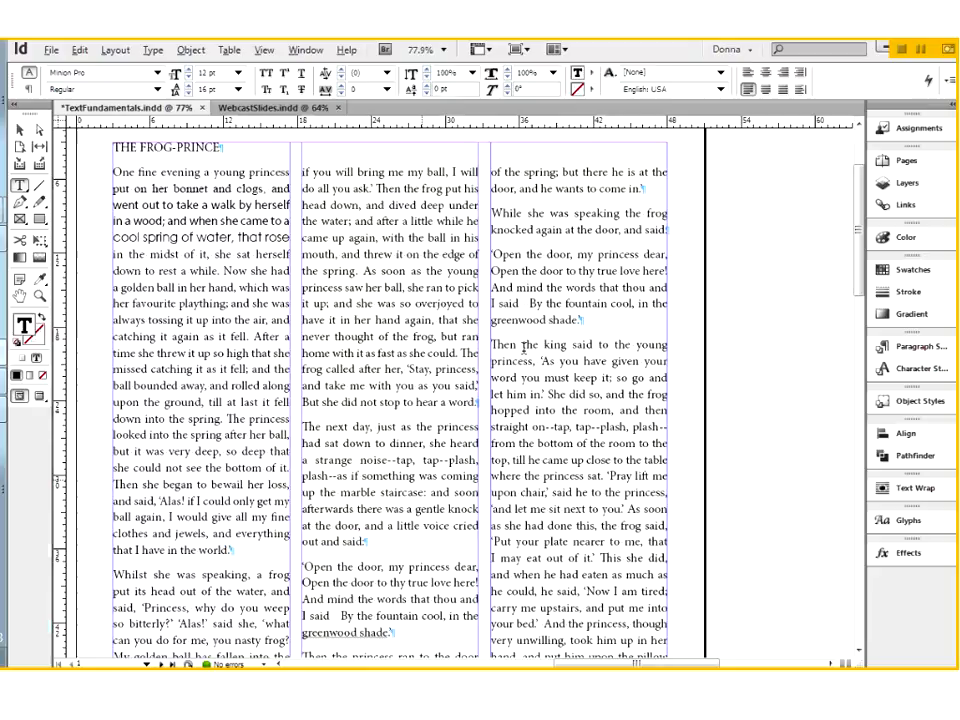
pyautogui.hotkey('ctrl', 'space')
pyautogui.moveTo(456, 266); pyautogui.dragTo(734, 370)
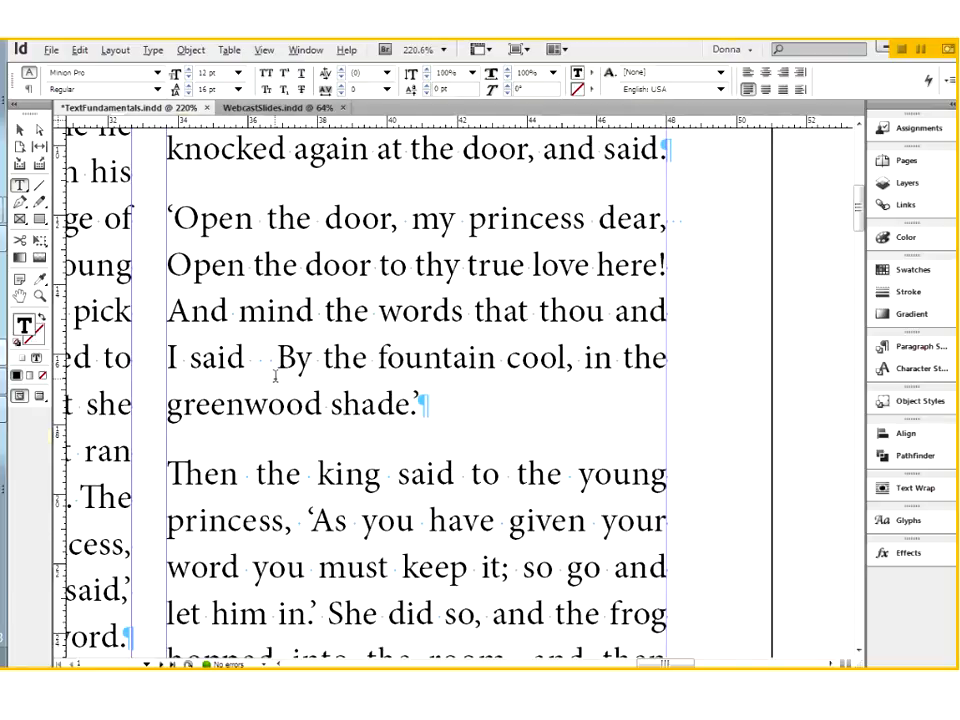
pyautogui.click(145, 55)
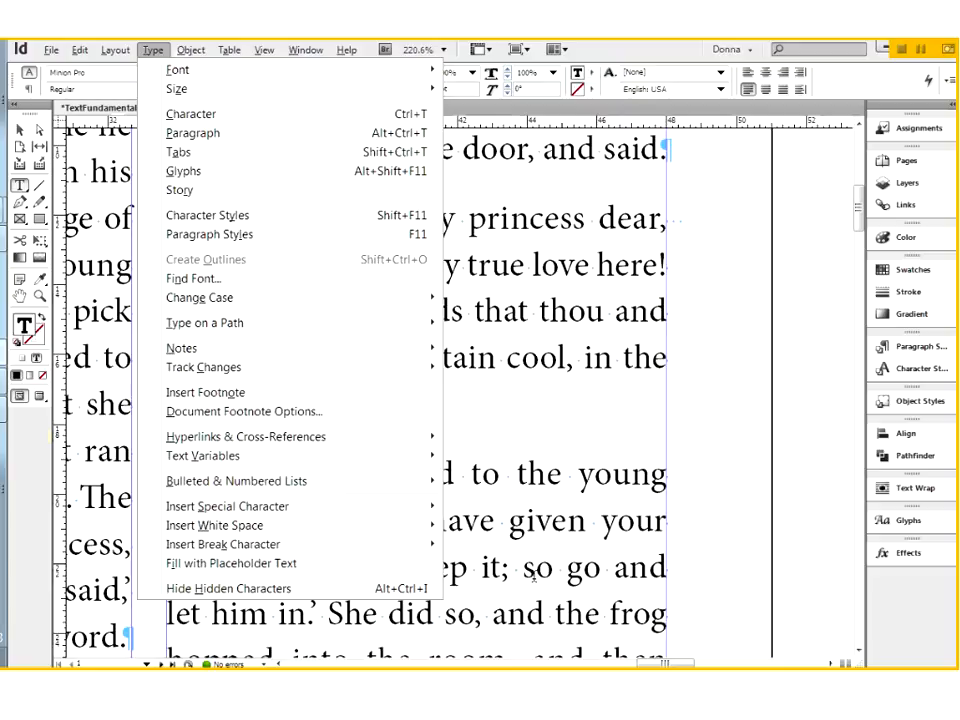
pyautogui.press('Escape')
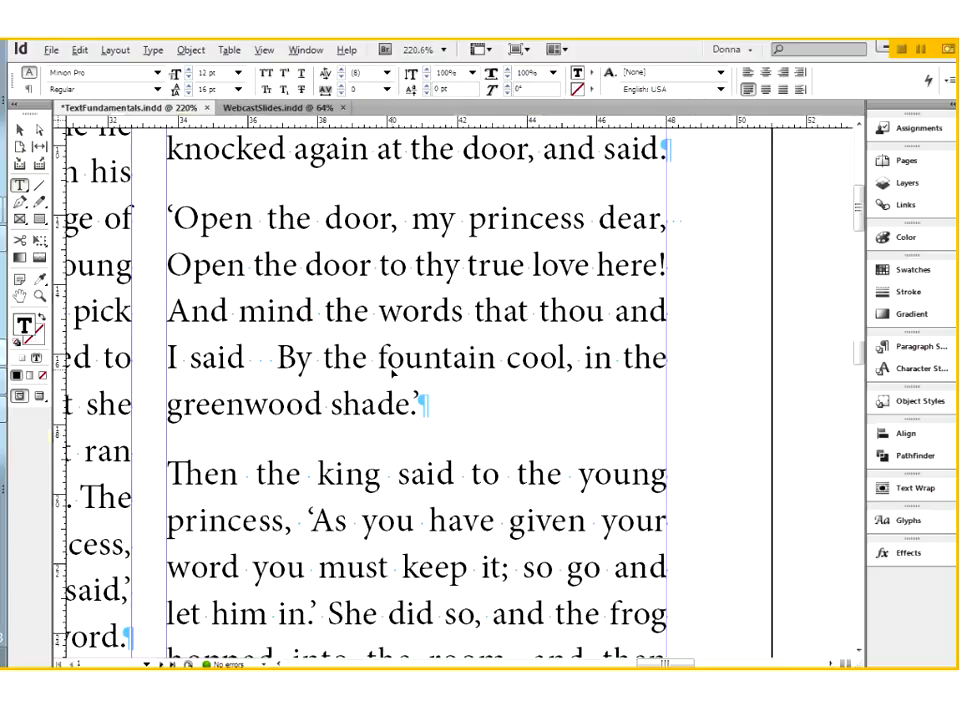
# Replace all multiple spaces in the story with single spaces using the Multiple Space to Single Space GREP query, then close Find/Change
pyautogui.hotkey('ctrl', '0')
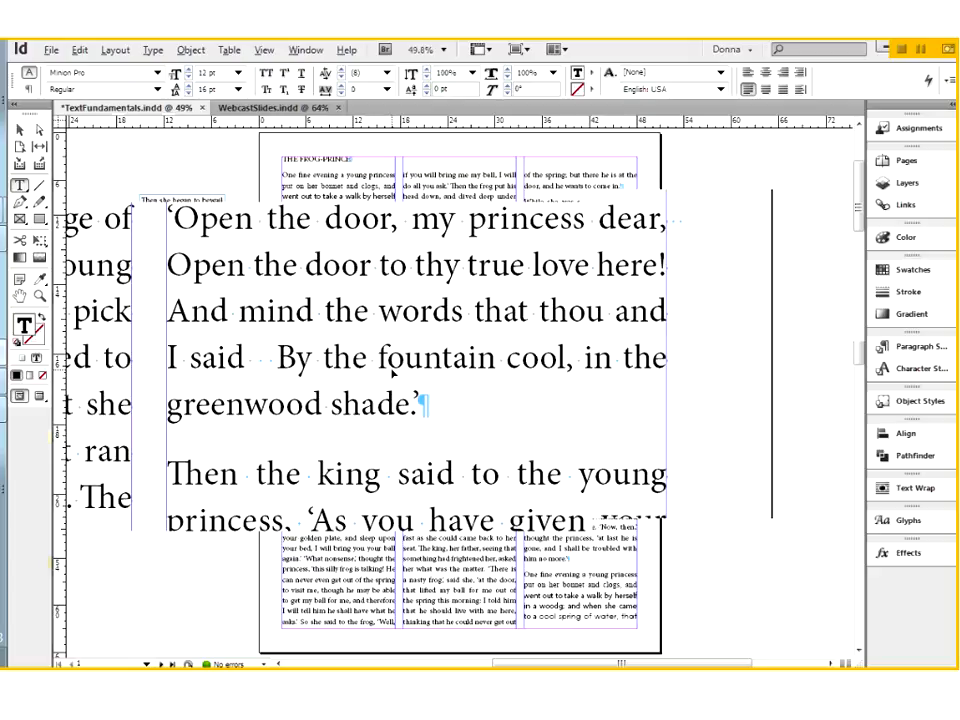
pyautogui.click(284, 175)
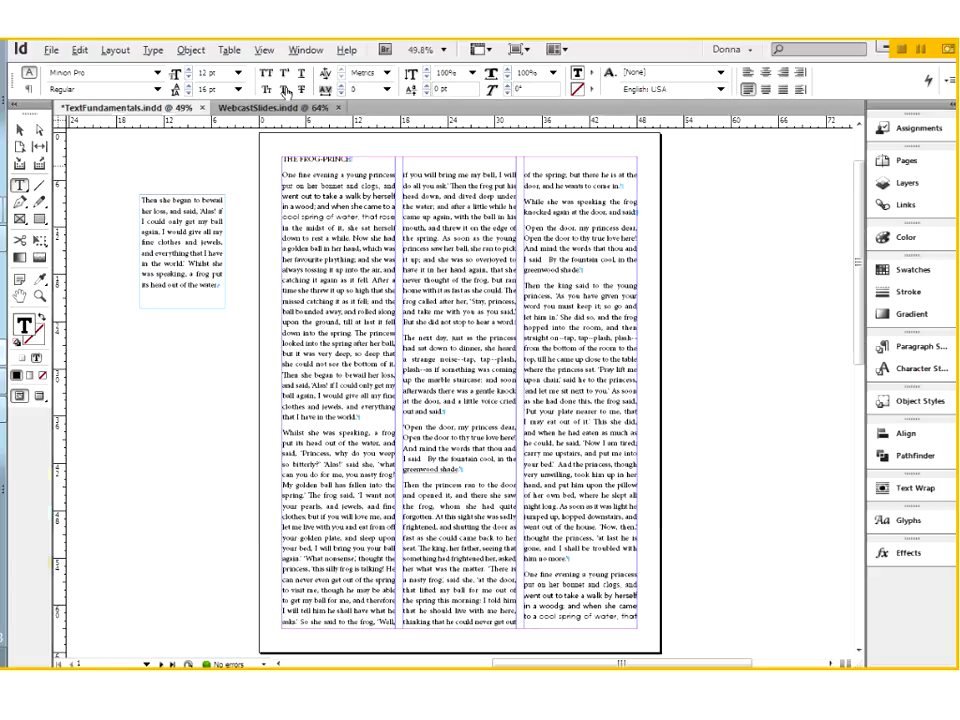
pyautogui.click(80, 50)
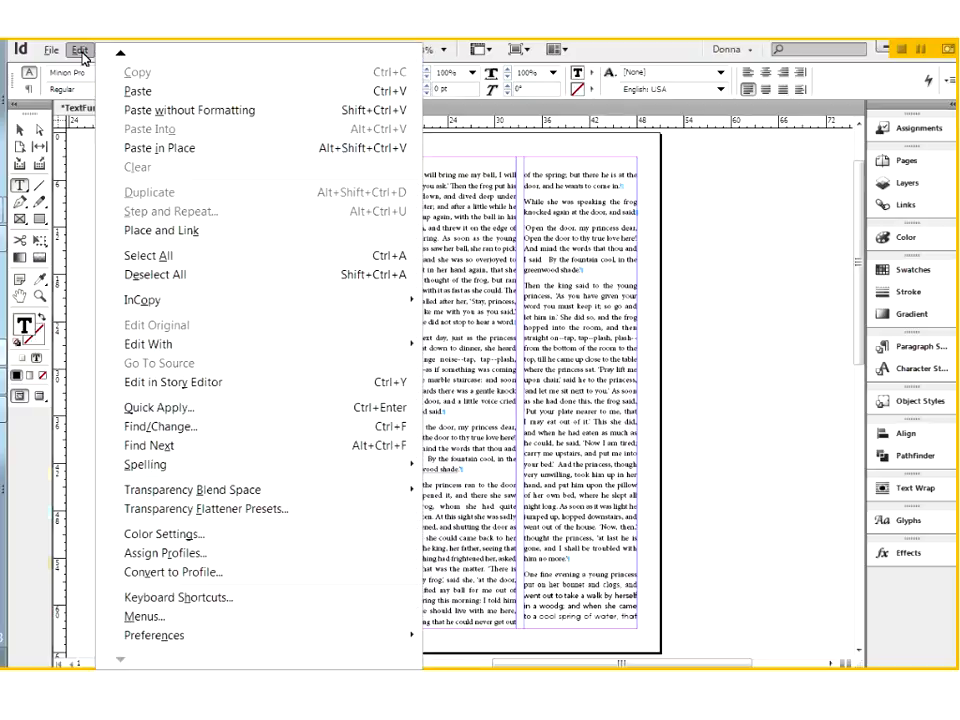
pyautogui.press('Escape')
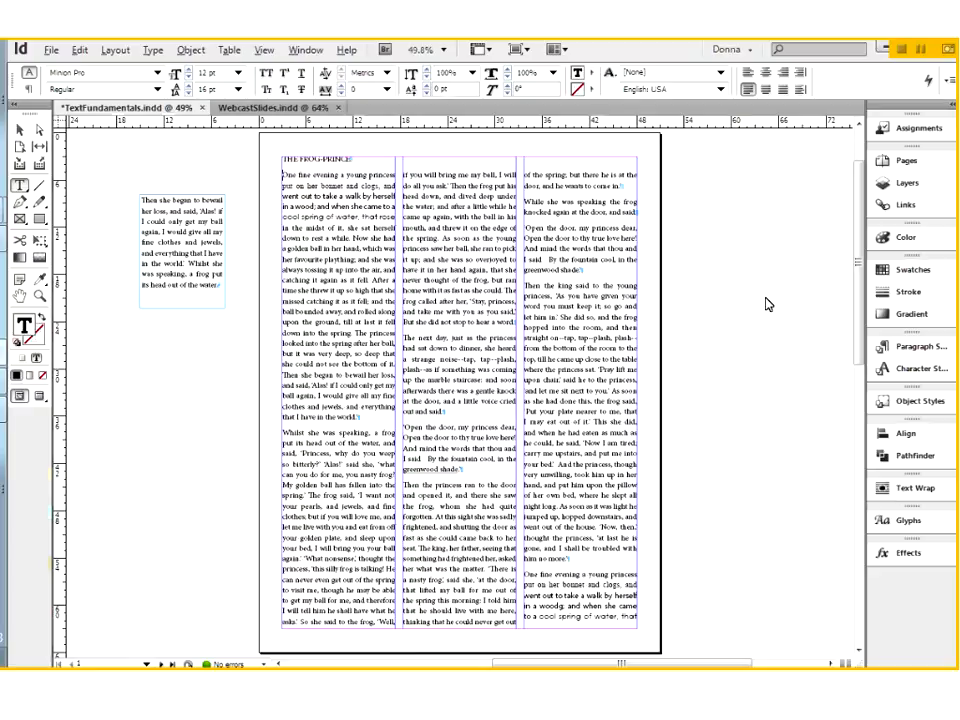
pyautogui.hotkey('ctrl', 'f')
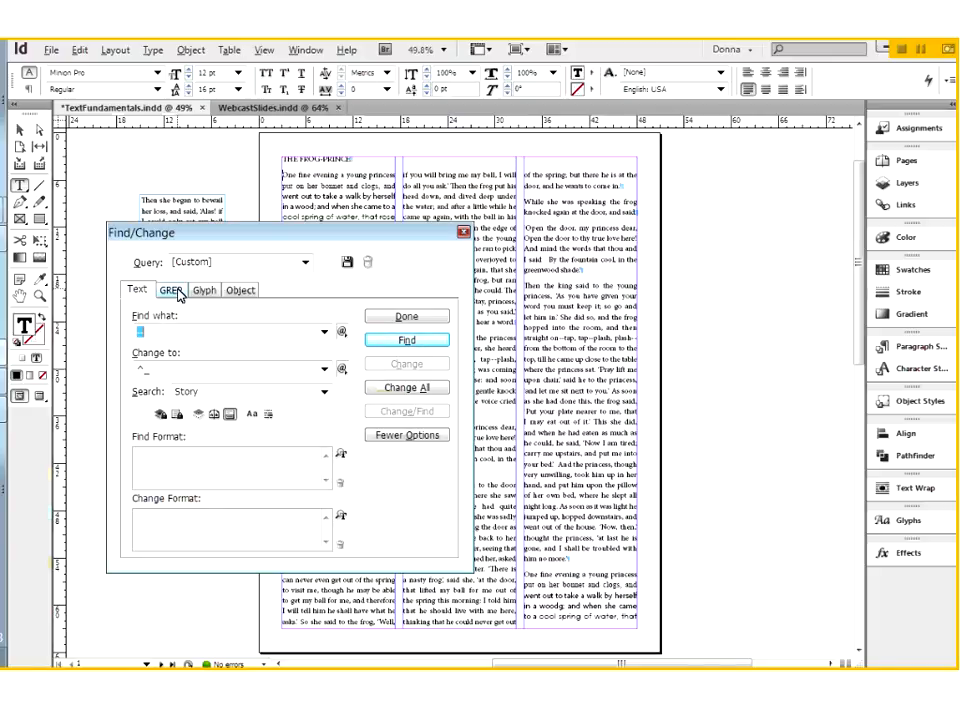
pyautogui.click(173, 290)
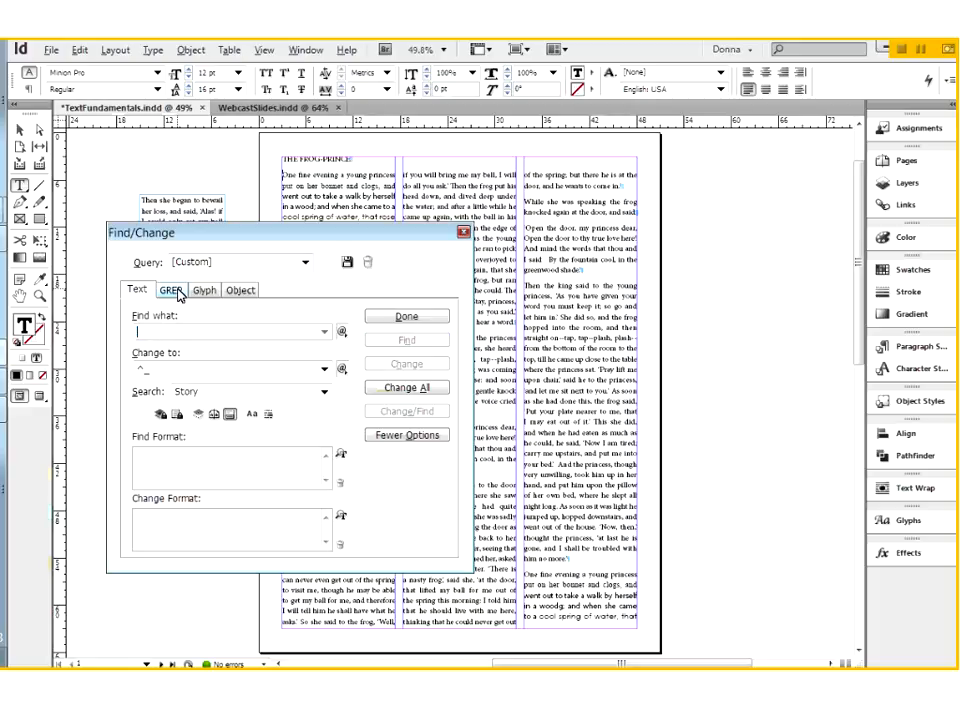
pyautogui.click(305, 264)
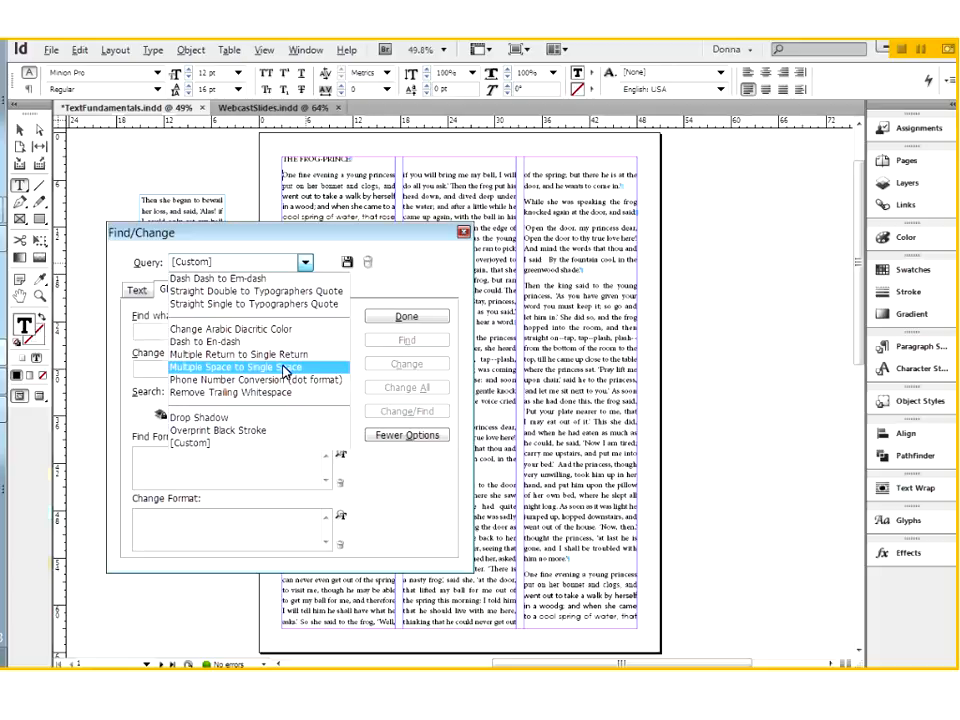
pyautogui.click(285, 369)
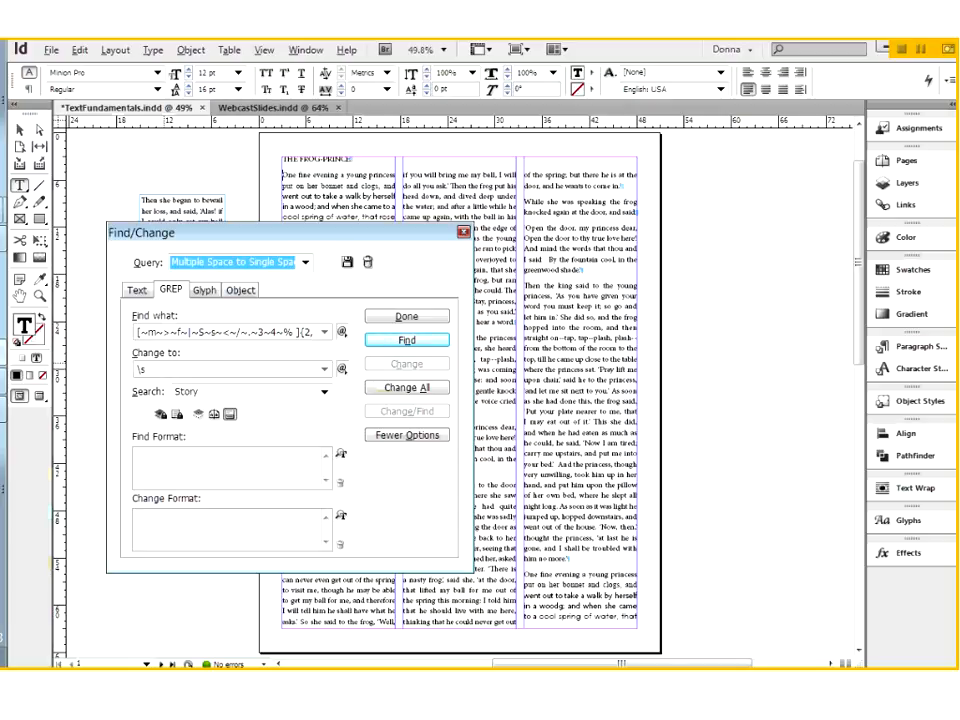
pyautogui.click(409, 391)
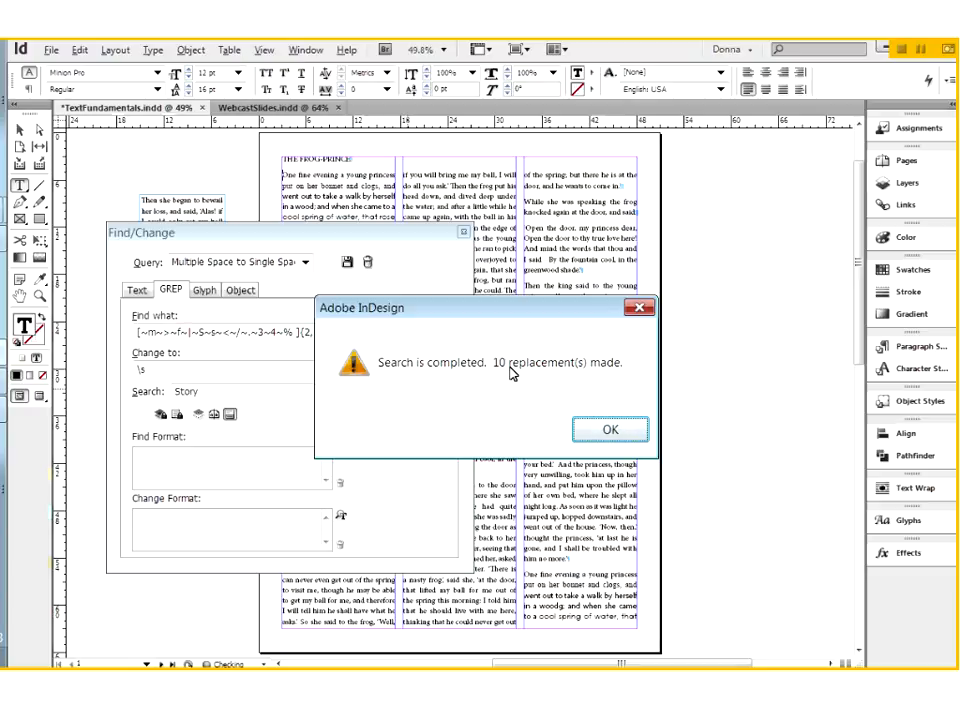
pyautogui.click(597, 436)
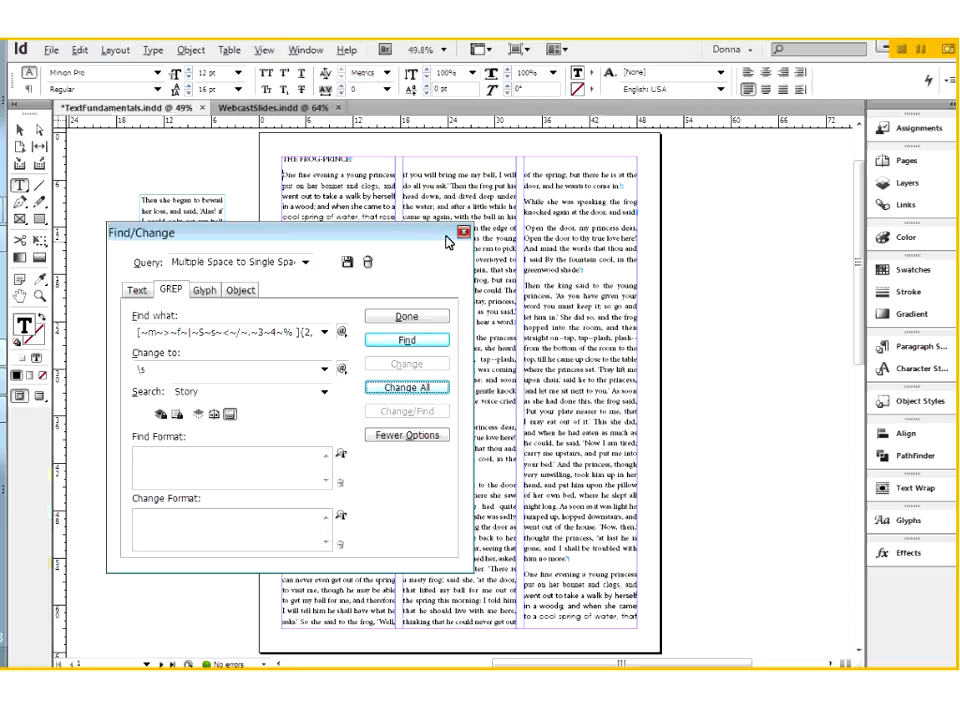
pyautogui.click(464, 234)
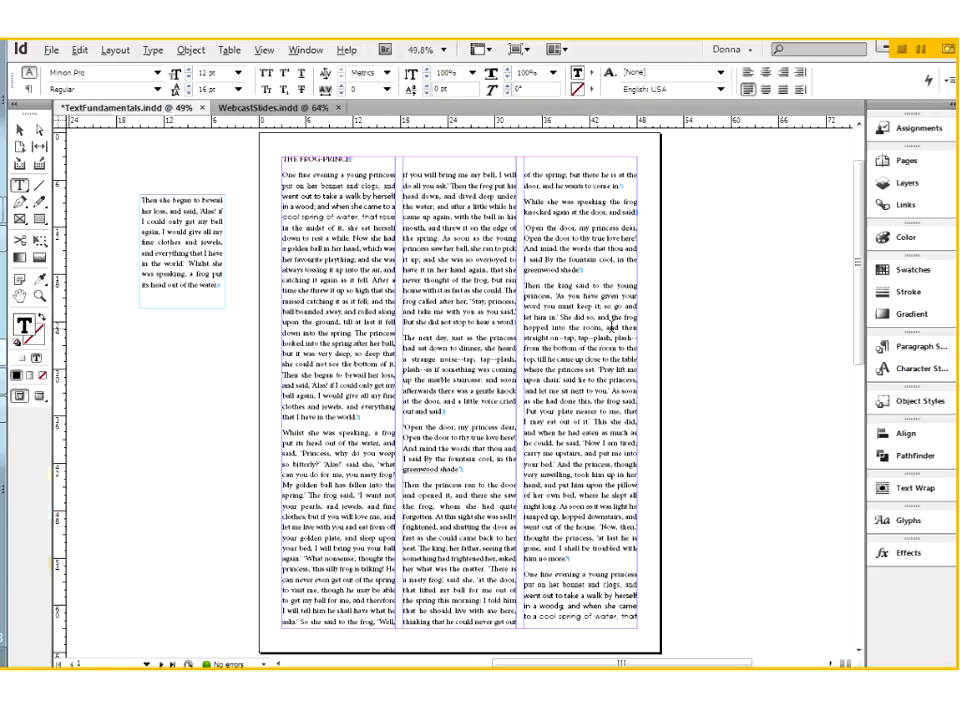
# Examine the double hyphens around "tap, tap--plash, plash" in the paragraph starting "Then the king said", selecting that text and deselecting it
pyautogui.hotkey('ctrl', 'space')
pyautogui.moveTo(521, 303); pyautogui.dragTo(713, 387)
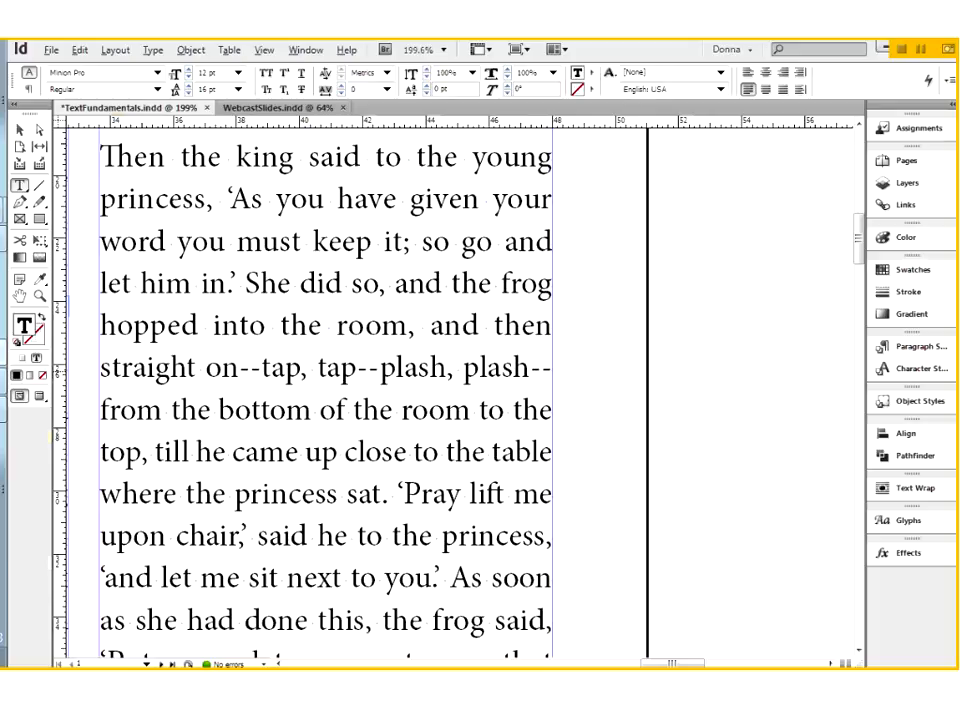
pyautogui.doubleClick(281, 368)
pyautogui.moveTo(300, 368); pyautogui.dragTo(530, 369)
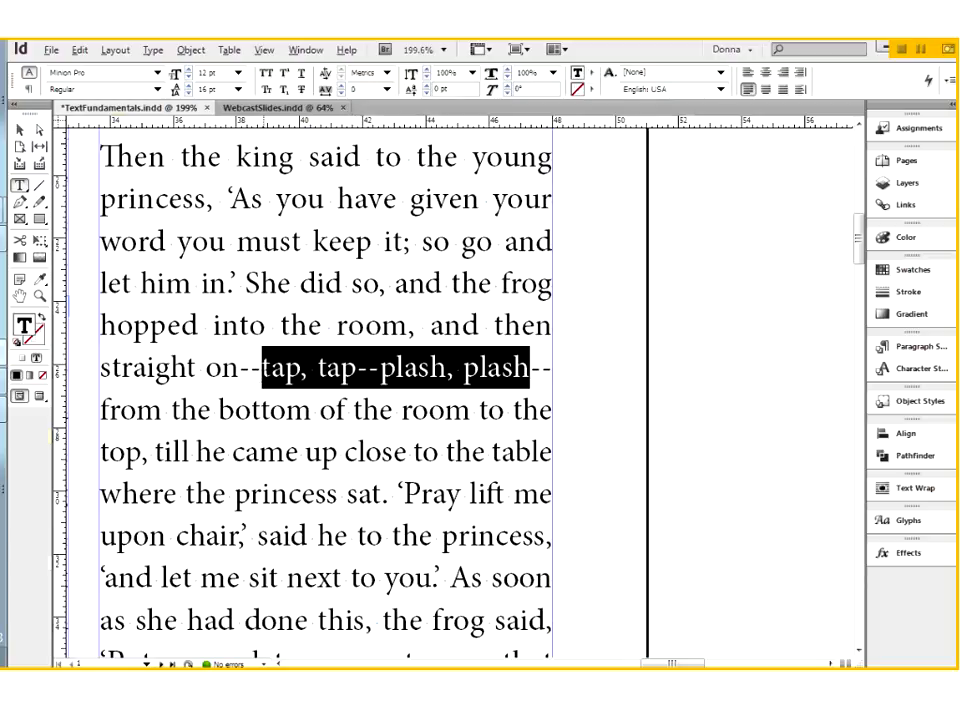
pyautogui.click(291, 368)
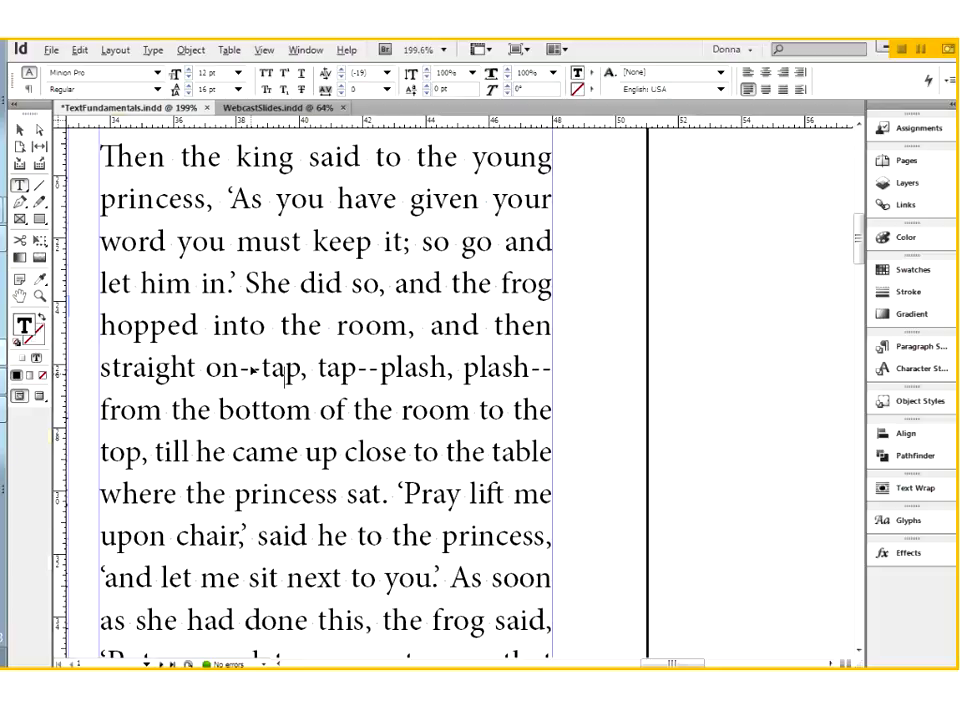
pyautogui.hotkey('ctrl', '0')
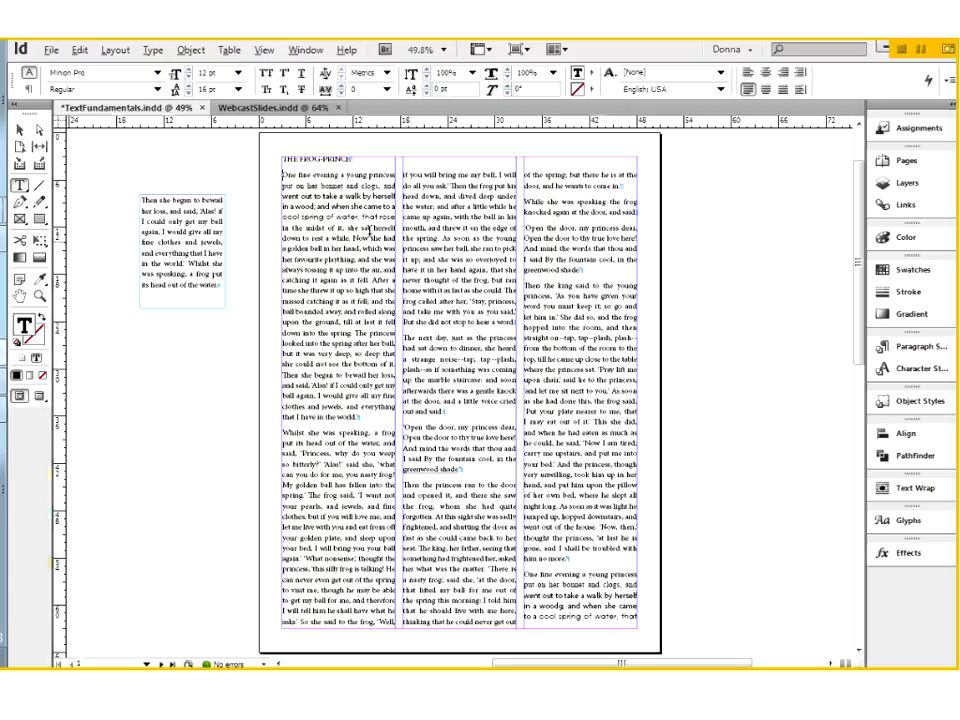
pyautogui.click(80, 50)
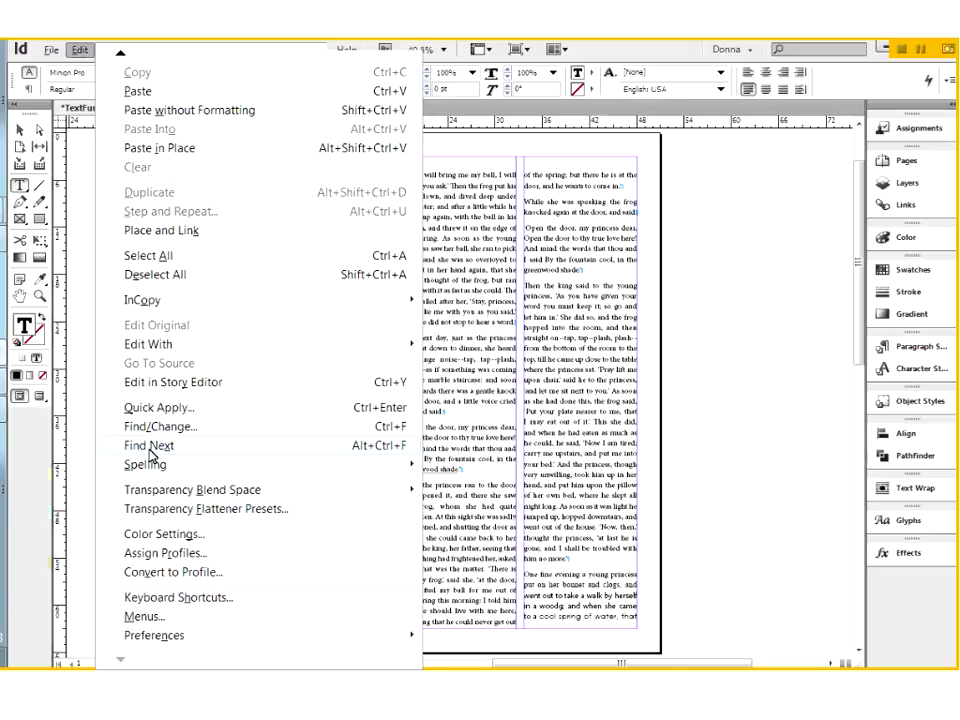
pyautogui.click(150, 455)
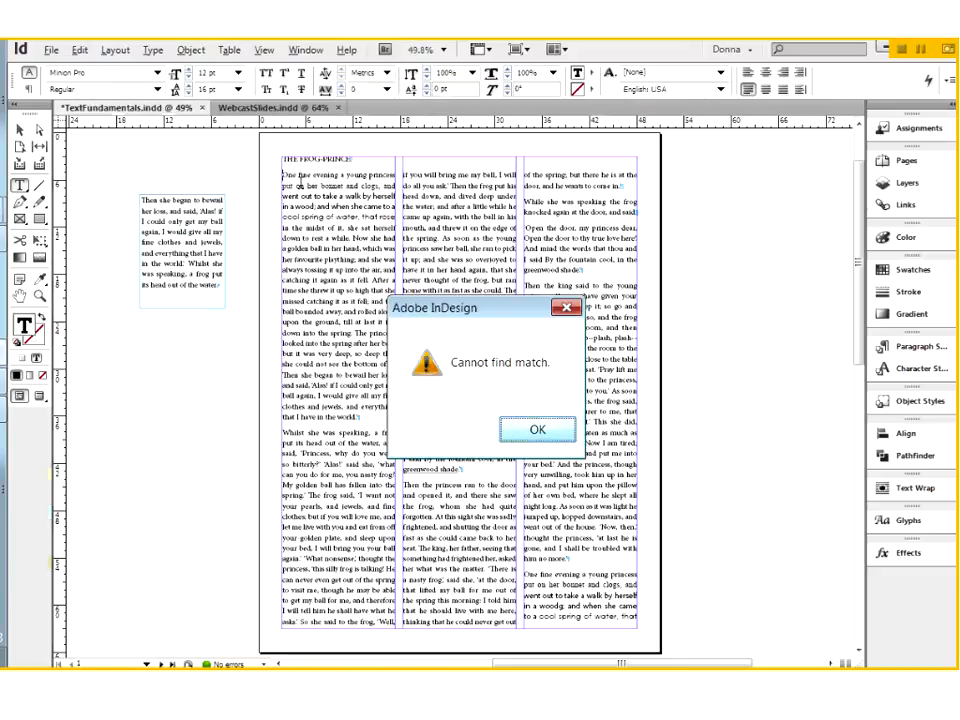
pyautogui.press('Return')
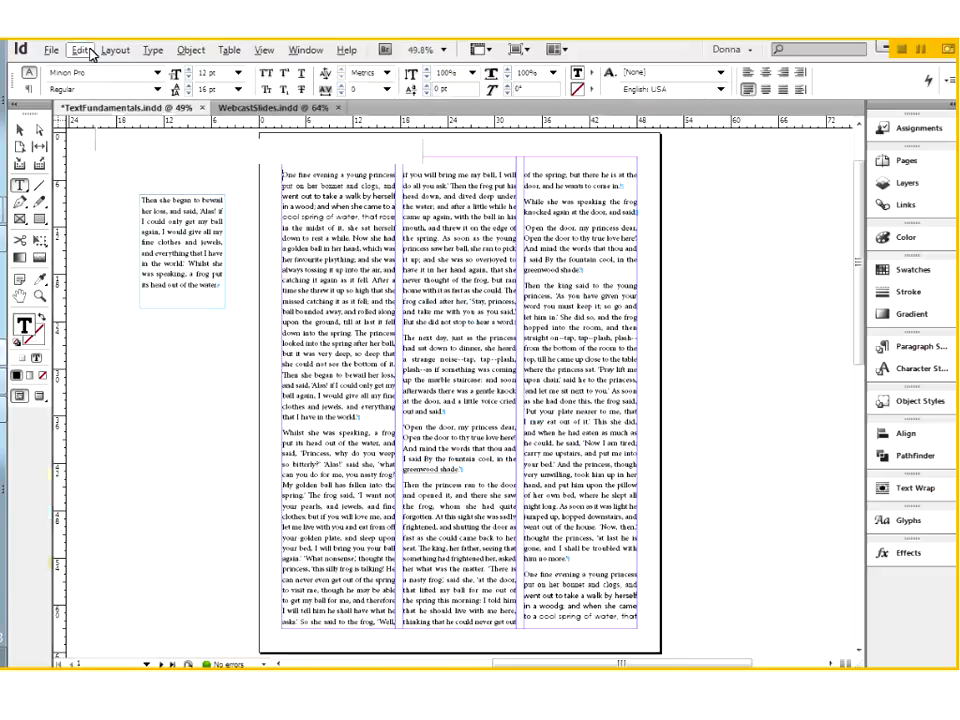
# Set up a Find/Change text search of the story that looks for "--" and replaces it with an em dash
pyautogui.click(88, 52)
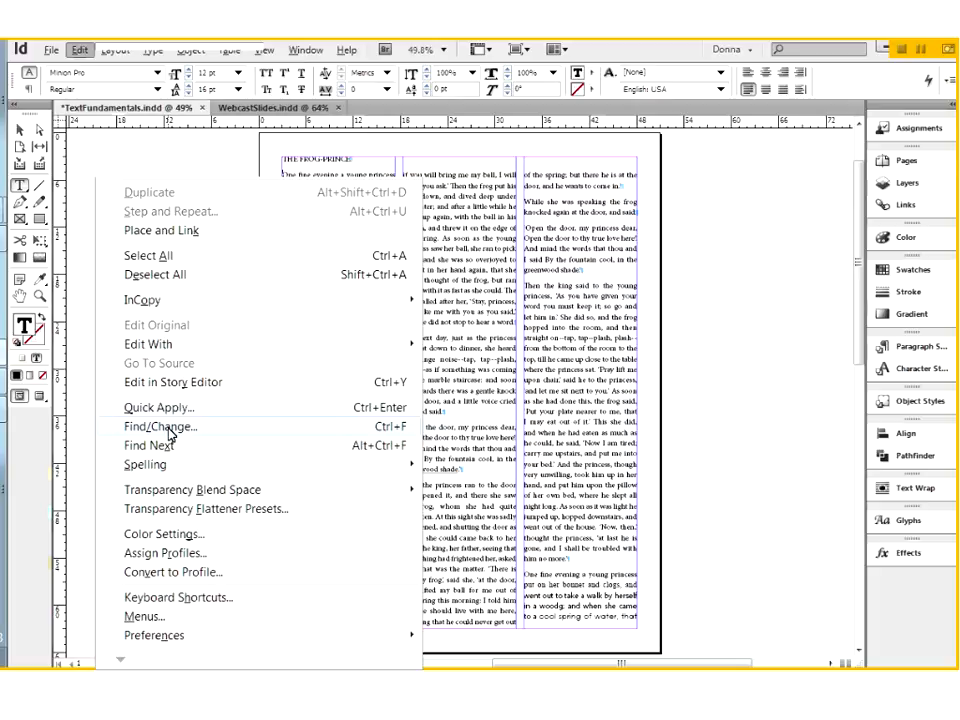
pyautogui.click(166, 428)
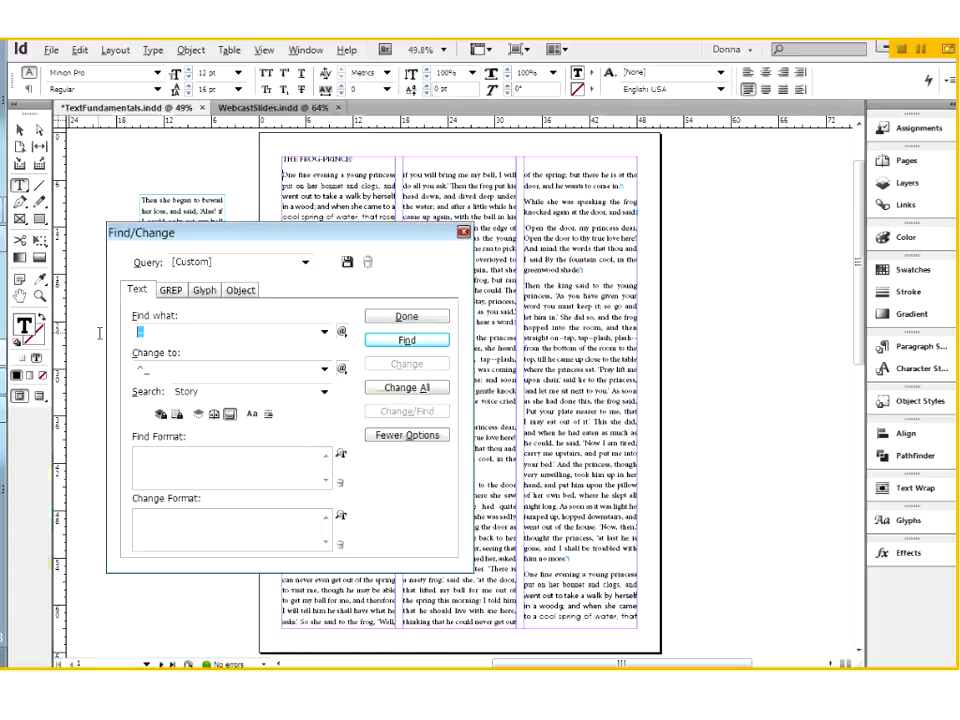
pyautogui.write('--')
pyautogui.moveTo(177, 370); pyautogui.dragTo(84, 362)
pyautogui.press('BackSpace')
pyautogui.click(342, 370)
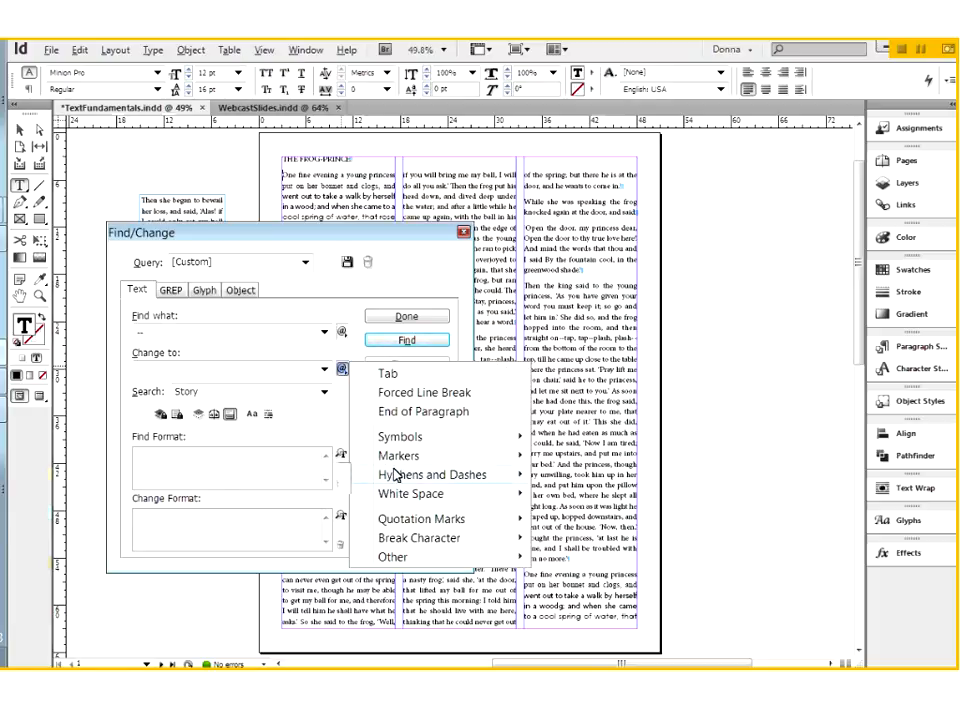
pyautogui.moveTo(397, 476)
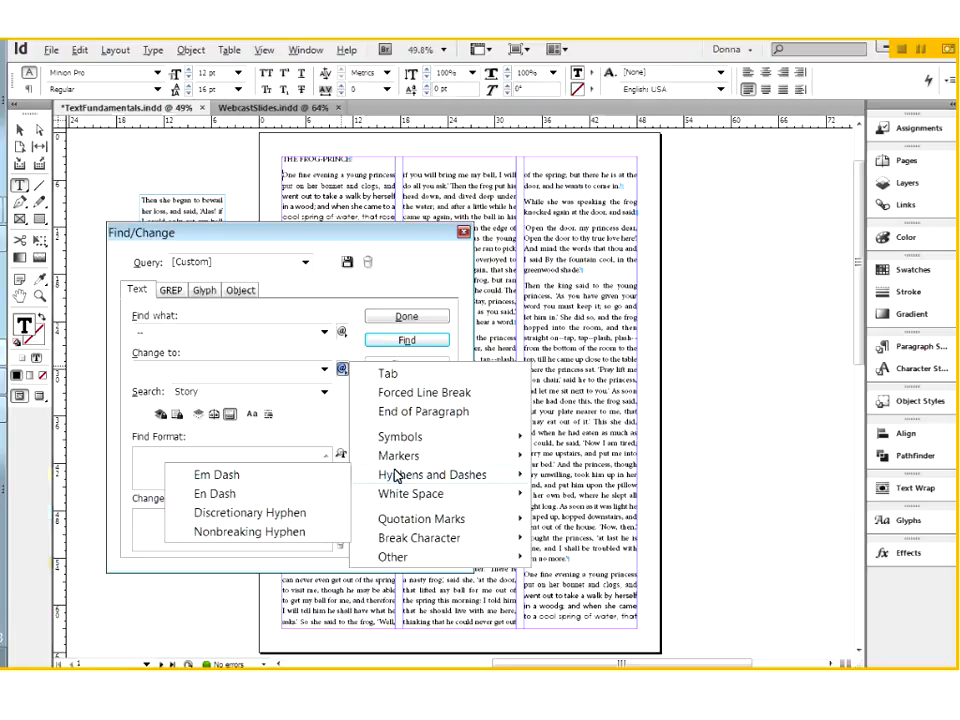
pyautogui.click(253, 484)
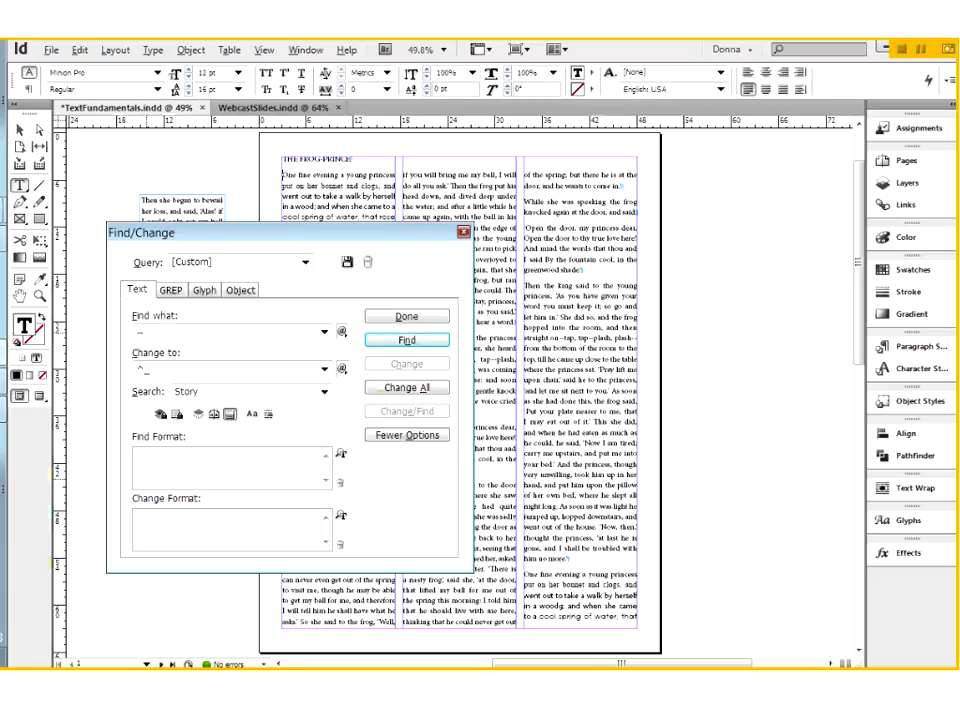
# Starting from the beginning of the story, find the double hyphen after "a strange noise" and change it to an em dash
pyautogui.moveTo(280, 232); pyautogui.dragTo(764, 151)
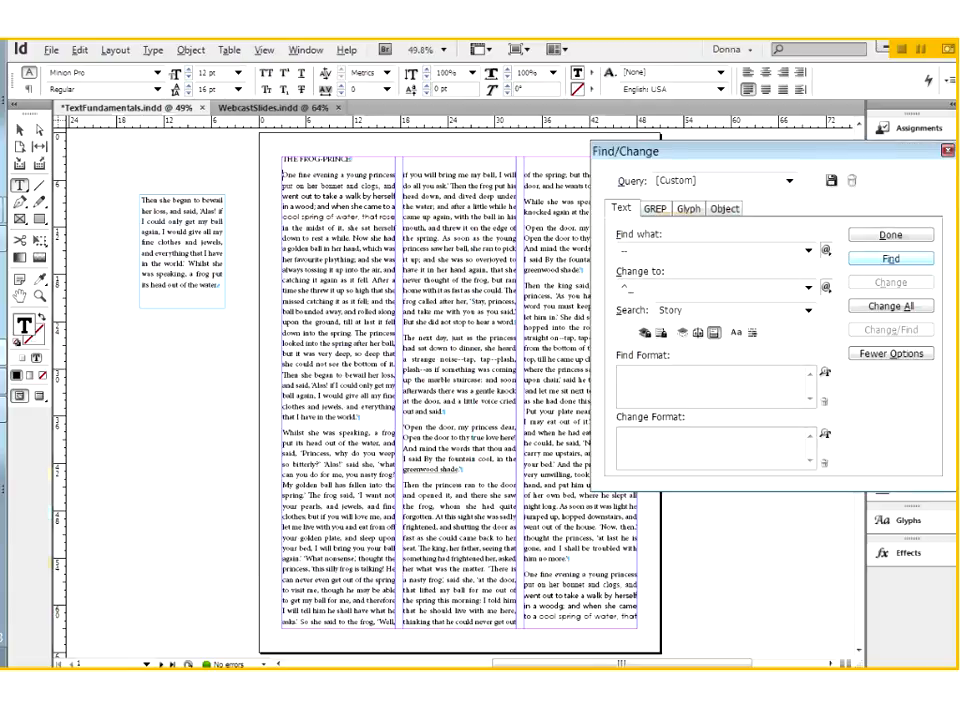
pyautogui.click(881, 262)
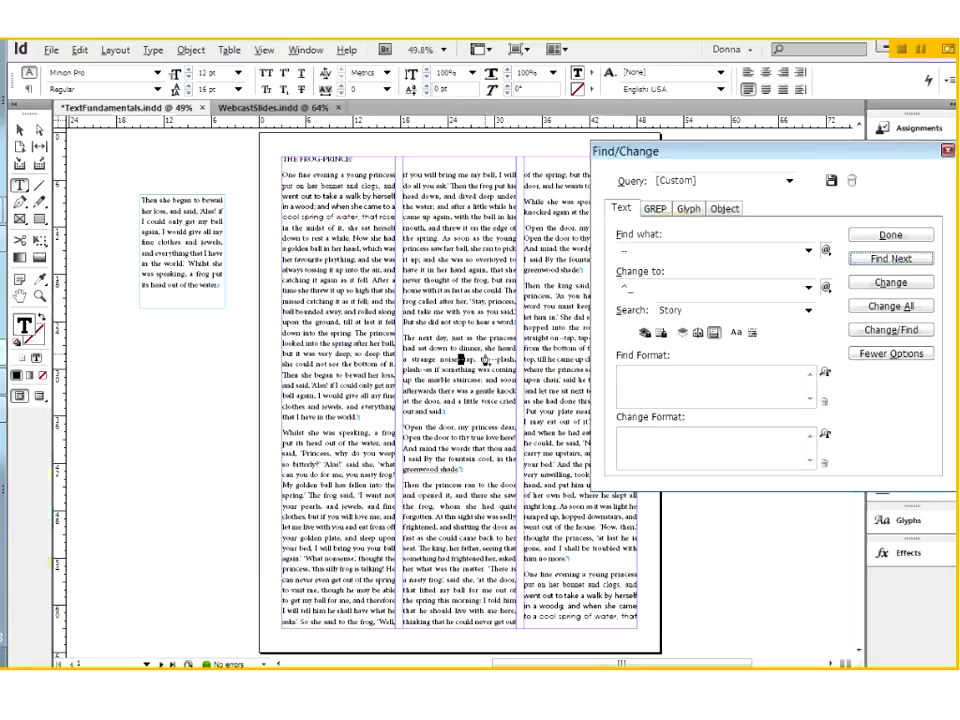
pyautogui.press('Escape')
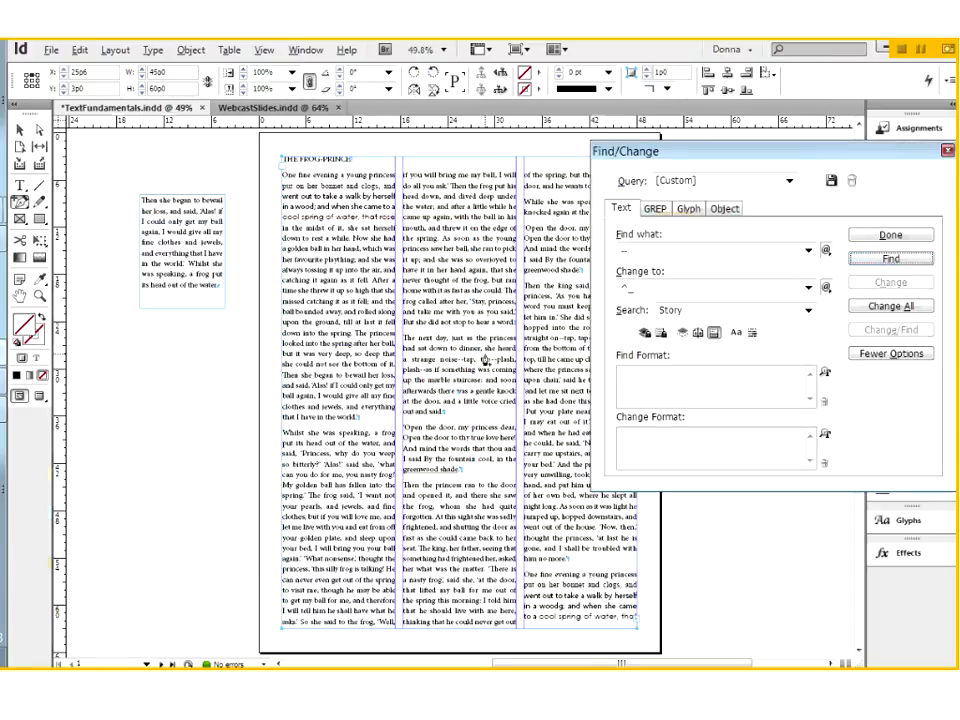
pyautogui.click(20, 130)
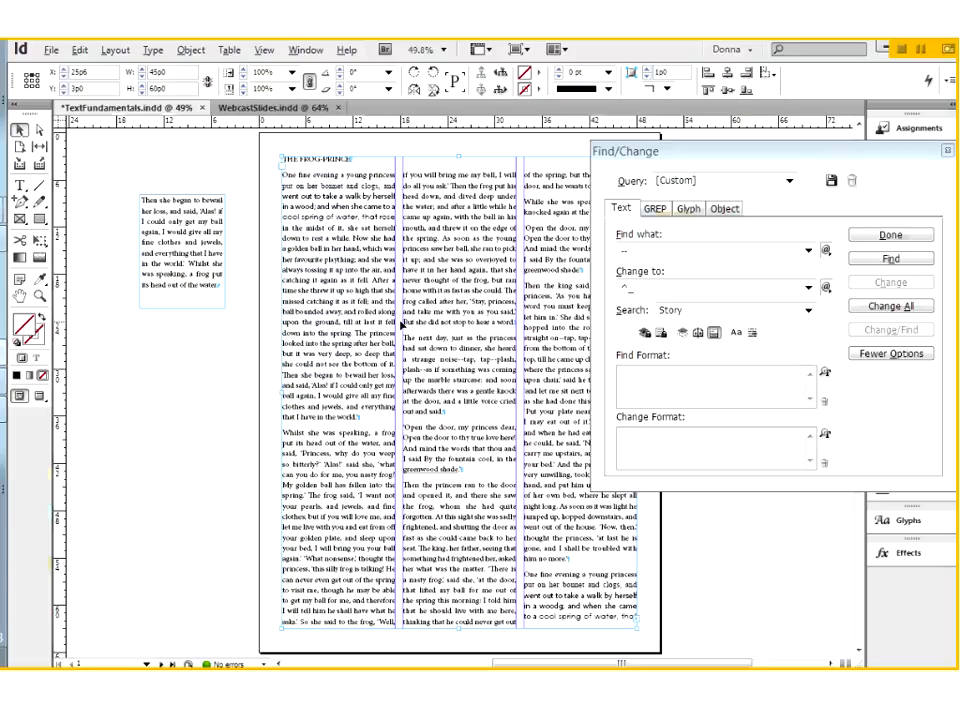
pyautogui.hotkey('ctrl', '=')
pyautogui.hotkey('ctrl', '=')
pyautogui.hotkey('ctrl', '=')
pyautogui.hotkey('ctrl', '=')
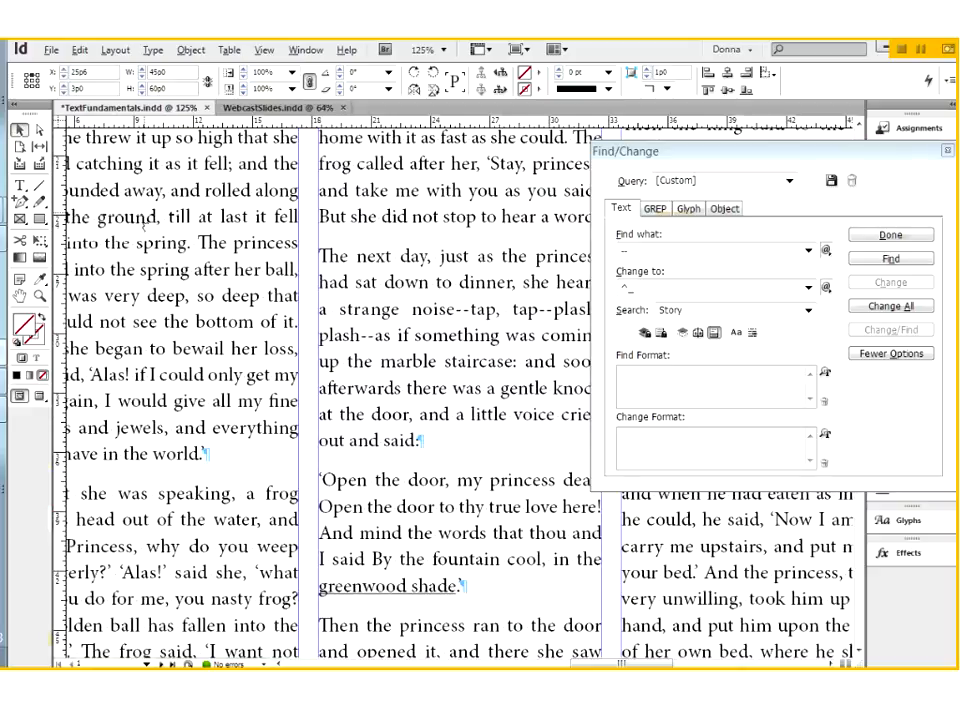
pyautogui.doubleClick(144, 224)
pyautogui.hotkey('ctrl', 'Home')
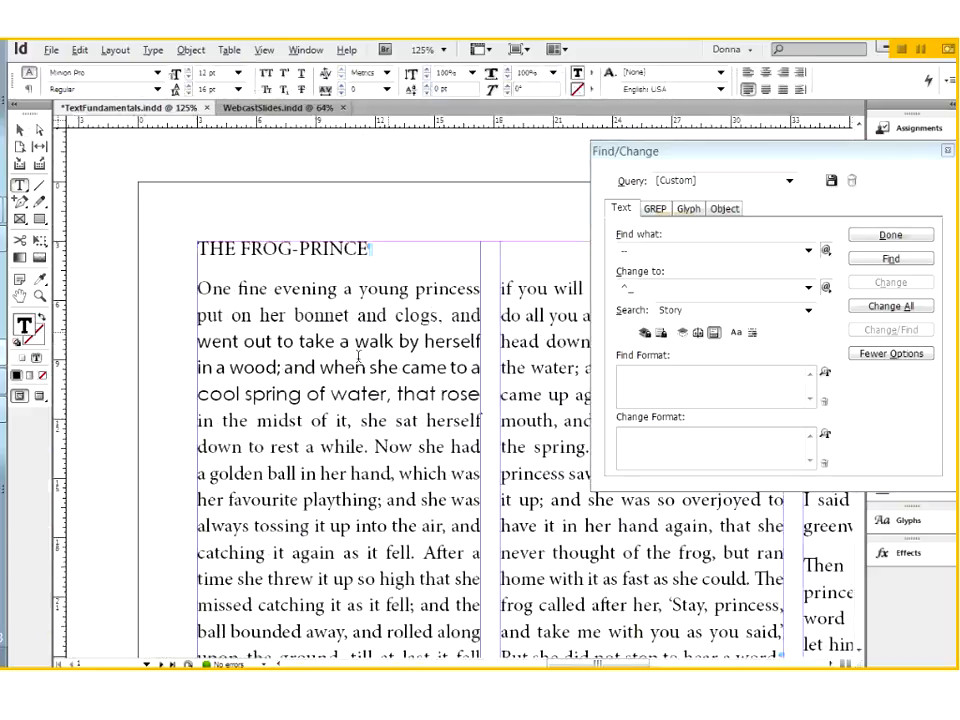
pyautogui.click(880, 260)
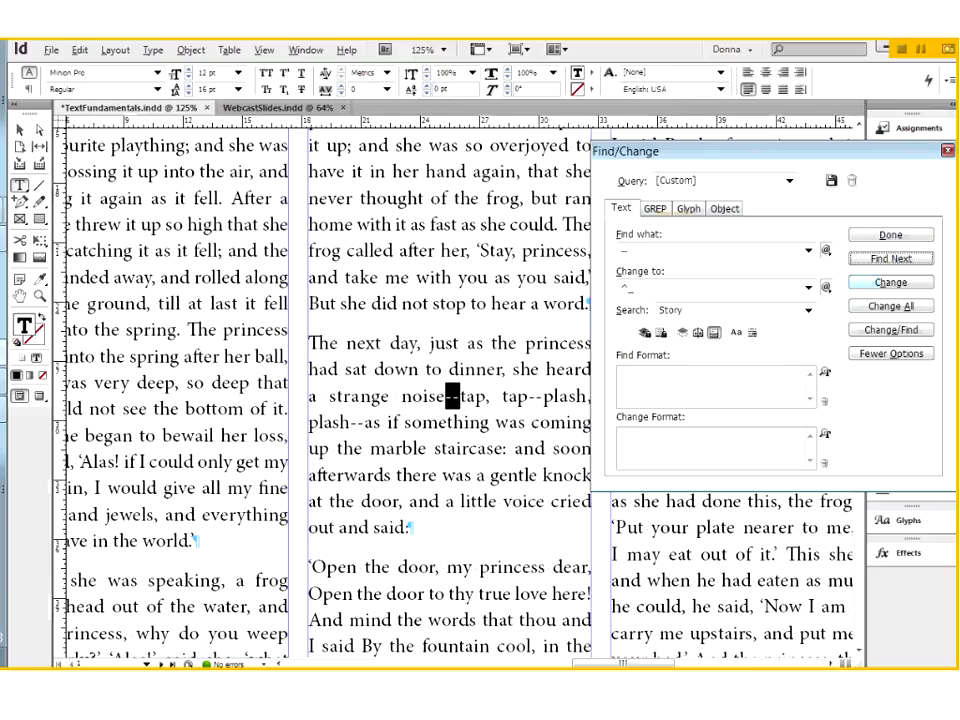
pyautogui.click(899, 285)
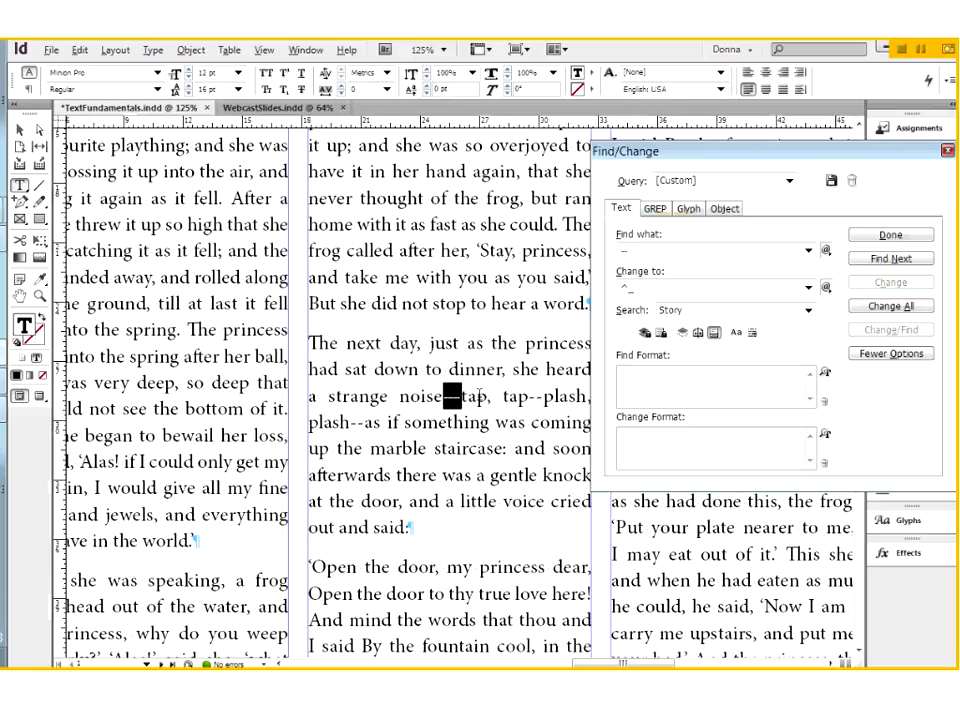
pyautogui.click(477, 396)
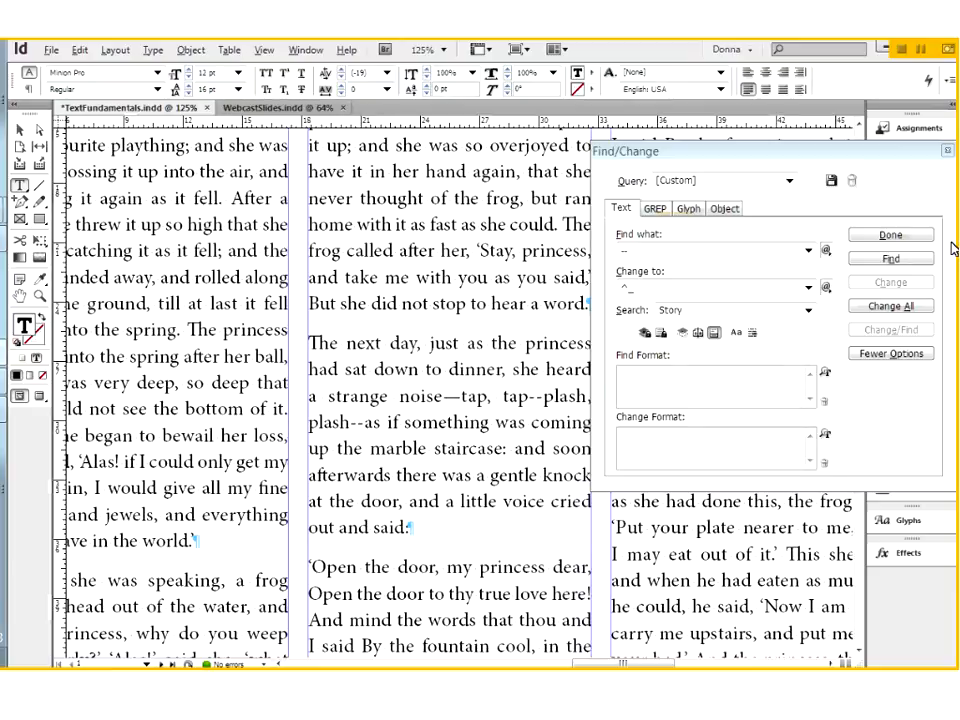
# Go through the remaining double hyphens in the story one by one, changing each to an em dash until the search ends
pyautogui.click(871, 260)
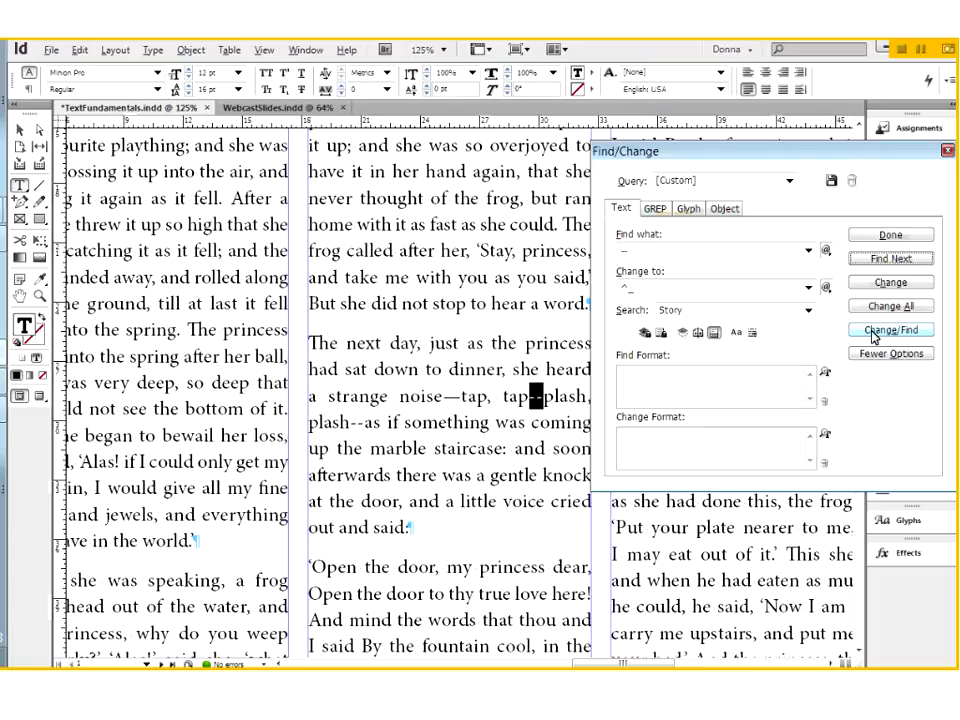
pyautogui.click(873, 337)
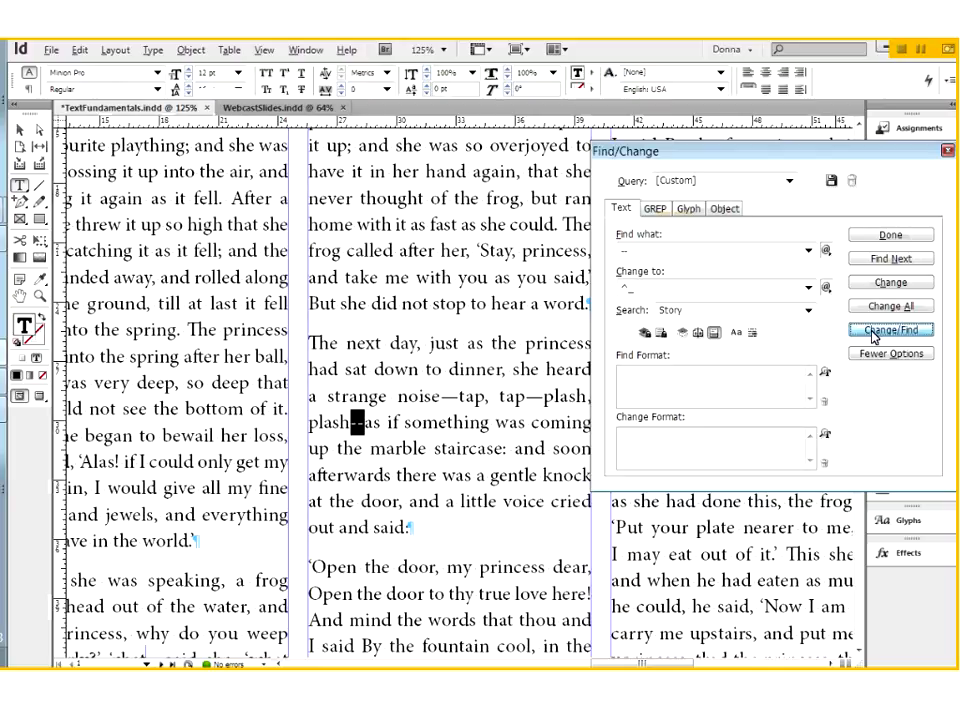
pyautogui.click(874, 331)
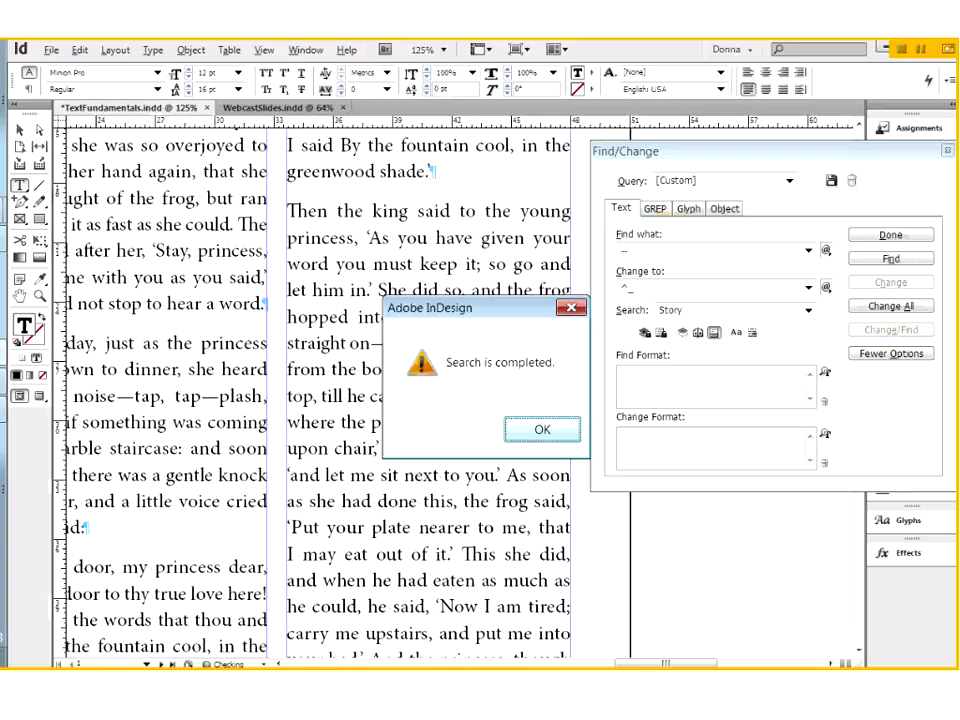
pyautogui.click(543, 430)
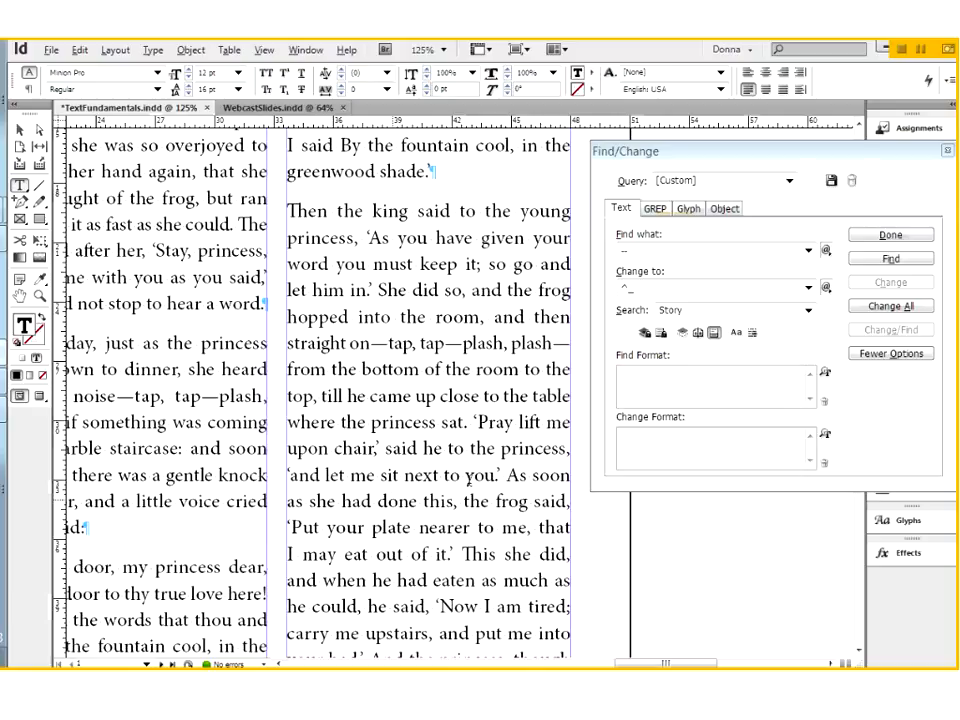
# Place the text cursor at the start of the "Open the door, my princess dear" paragraph that contains the underlined words "greenwood shade"
pyautogui.moveTo(479, 422); pyautogui.dragTo(473, 421)
pyautogui.click(488, 424)
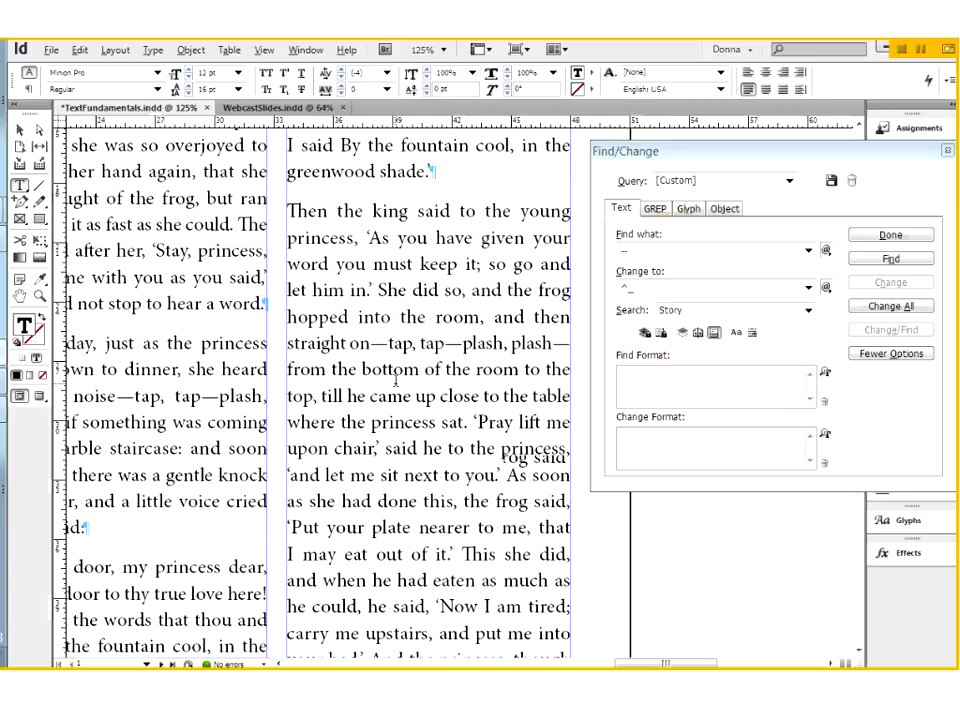
pyautogui.scroll(-5, 396, 381)
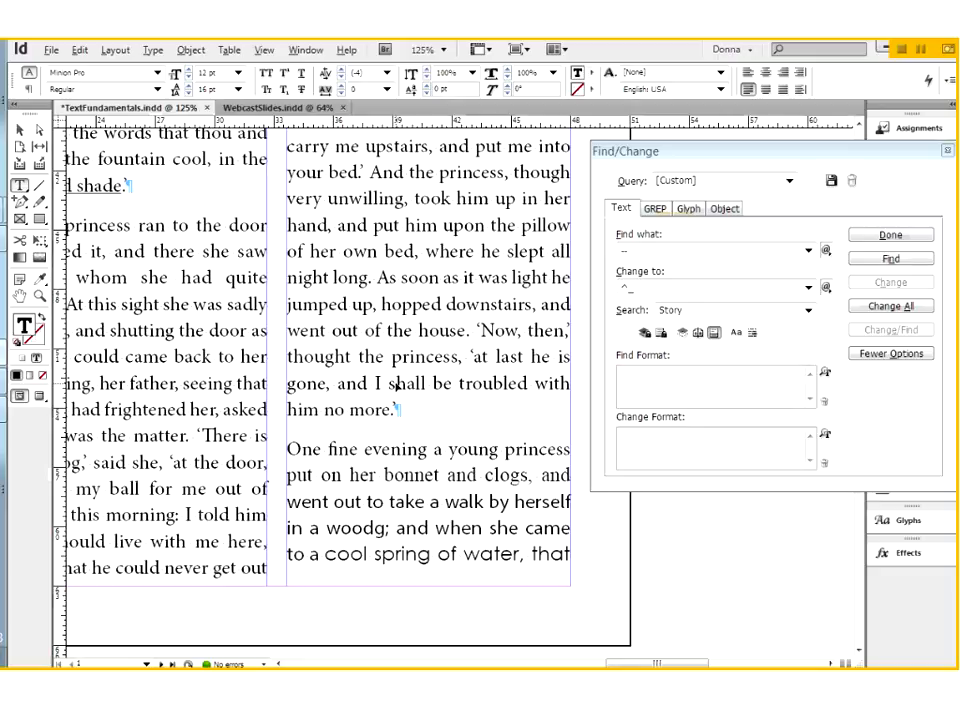
pyautogui.hscroll(-2, 396, 385)
pyautogui.scroll(2, 290, 408)
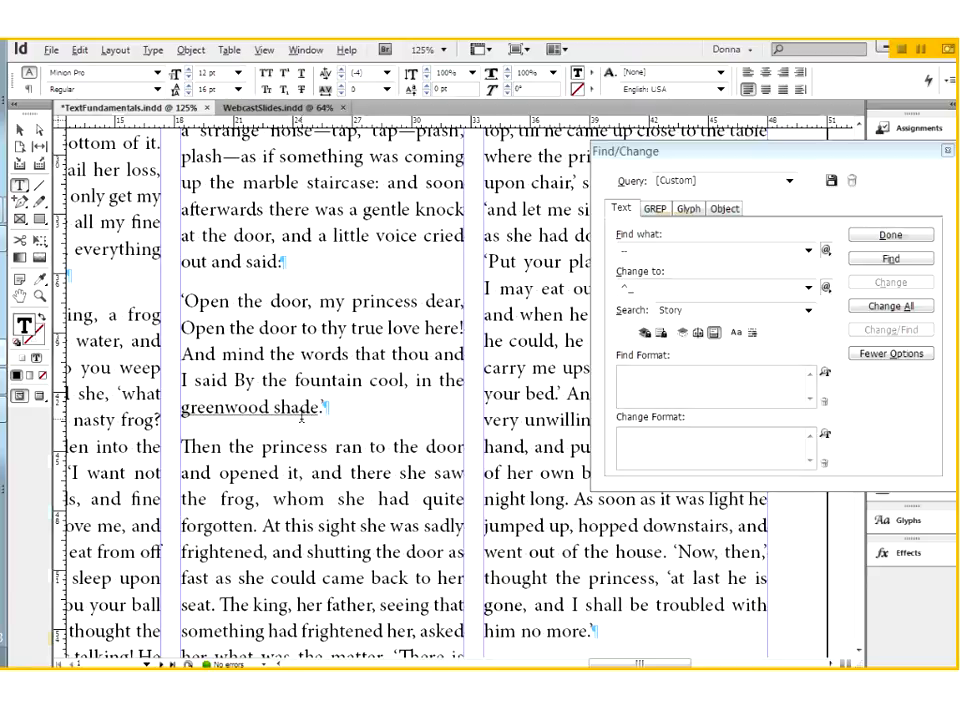
pyautogui.click(183, 382)
pyautogui.click(183, 301)
# Clear the search and replacement text in Find/Change, and collapse and expand the format options
pyautogui.doubleClick(641, 250)
pyautogui.press('BackSpace')
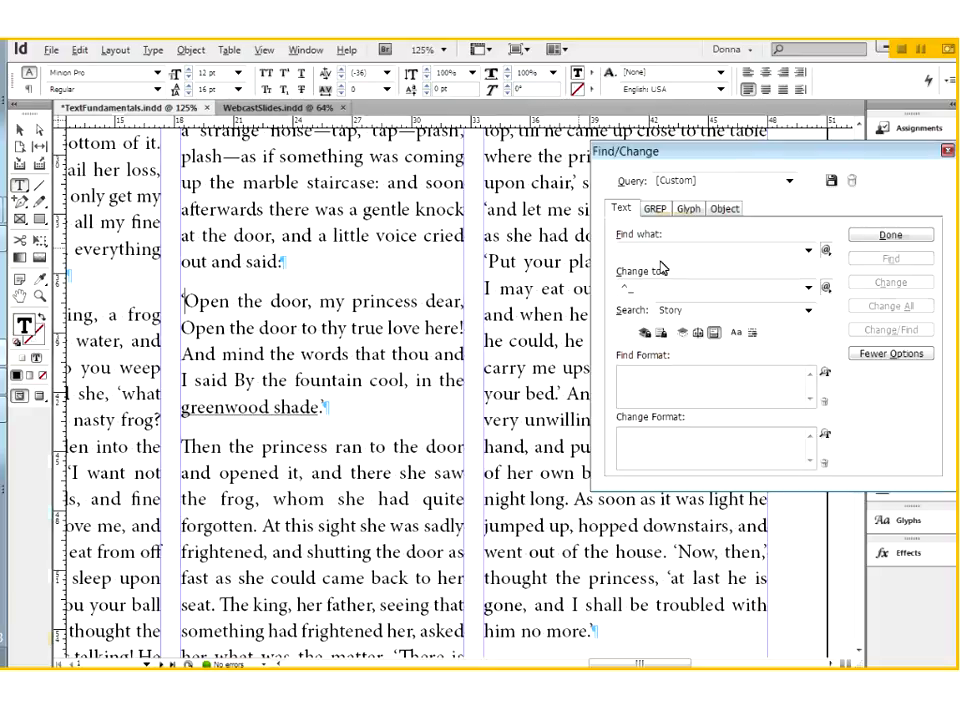
pyautogui.doubleClick(627, 289)
pyautogui.press('BackSpace')
pyautogui.click(913, 353)
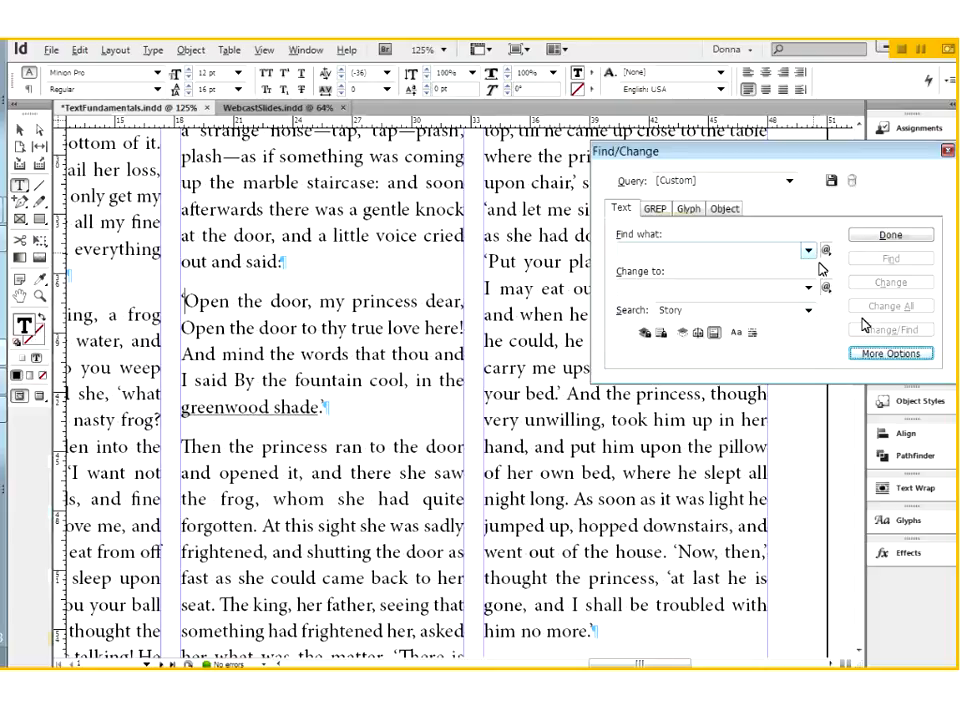
pyautogui.click(883, 356)
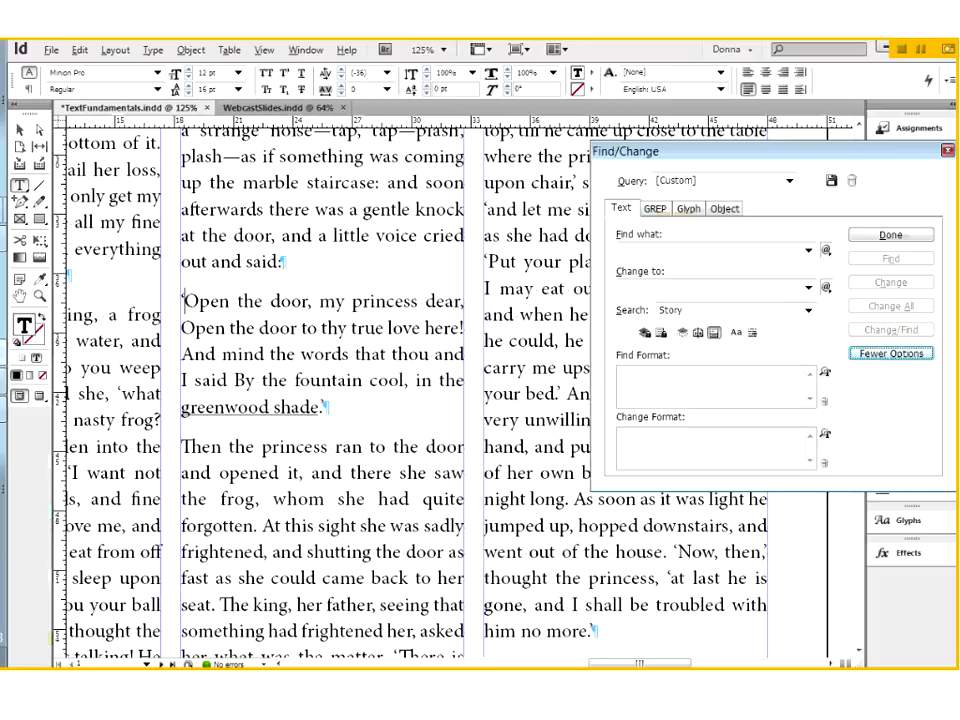
# Set the find format to underlined text and test the search from the start of the "Open the door" paragraph
pyautogui.click(825, 373)
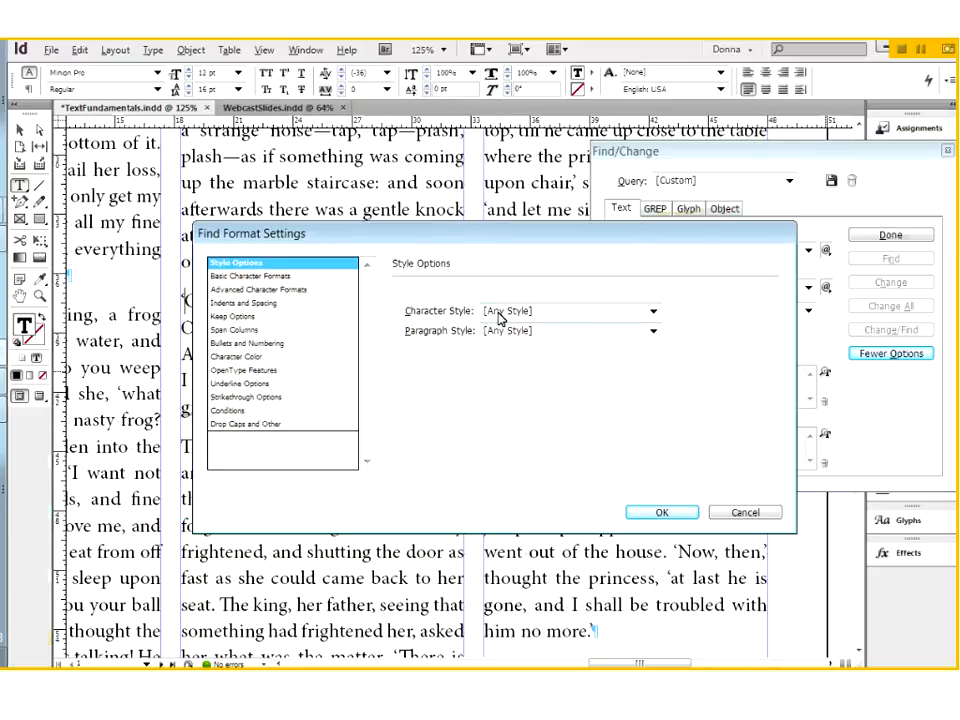
pyautogui.moveTo(407, 235); pyautogui.dragTo(413, 229)
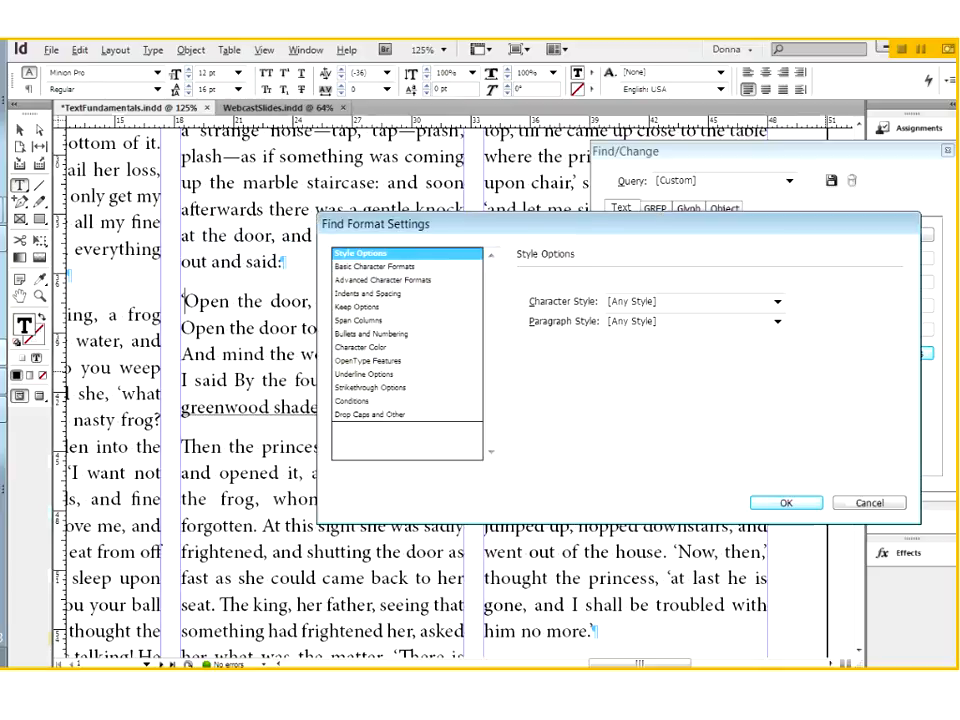
pyautogui.click(402, 270)
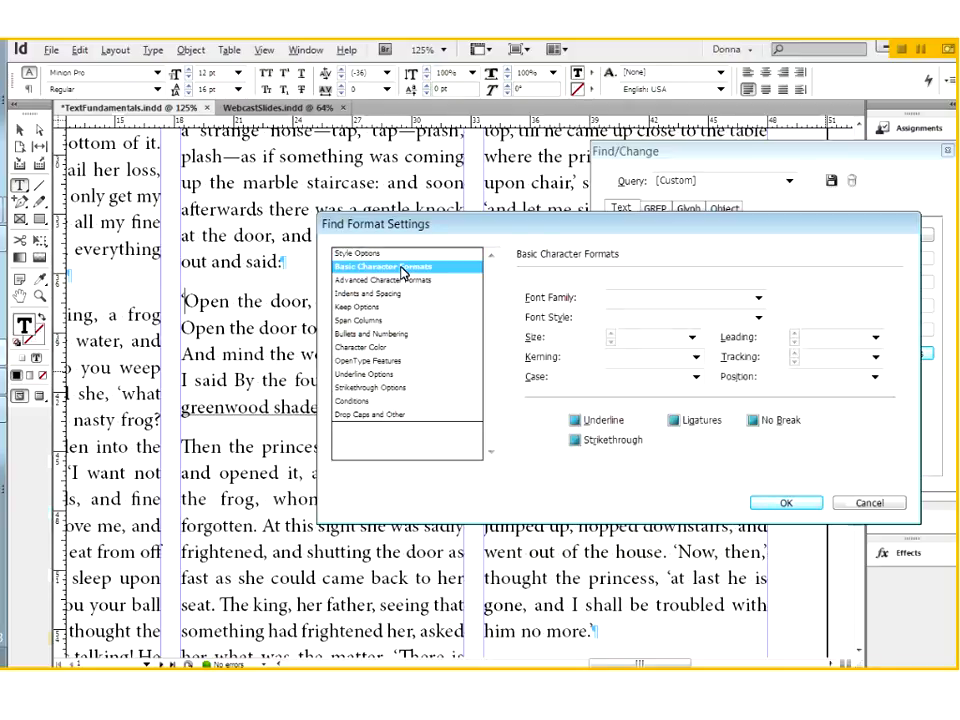
pyautogui.click(579, 426)
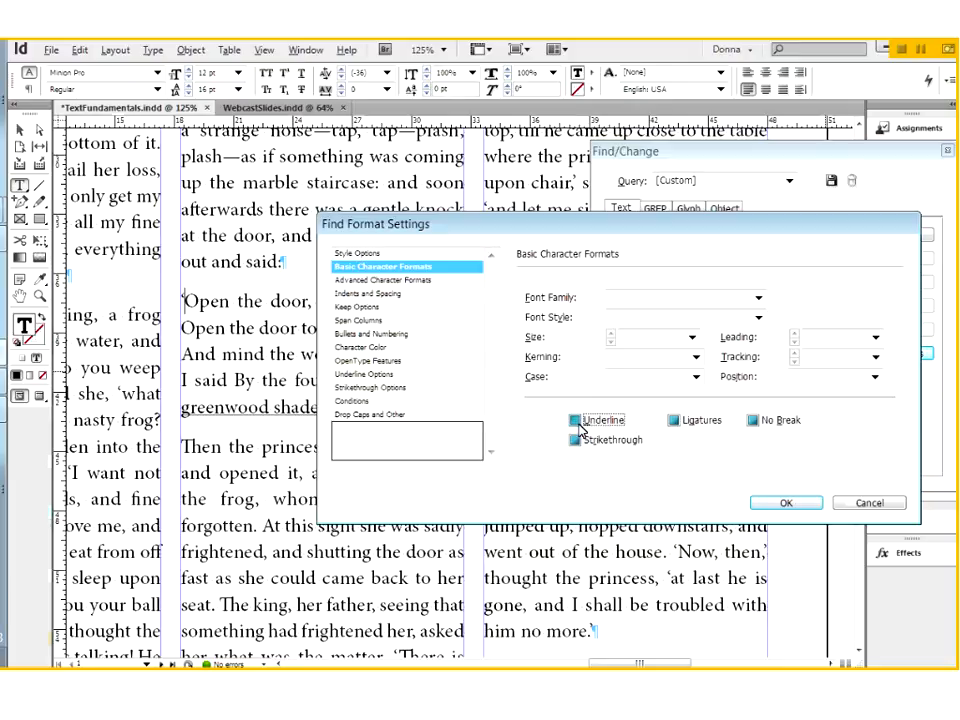
pyautogui.click(778, 505)
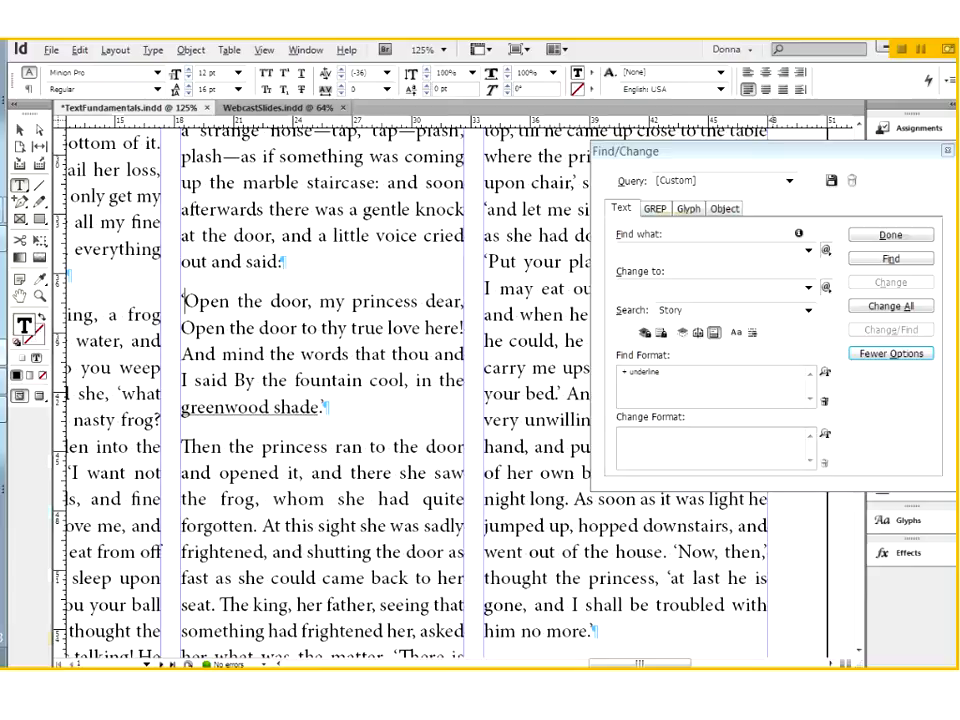
pyautogui.click(888, 259)
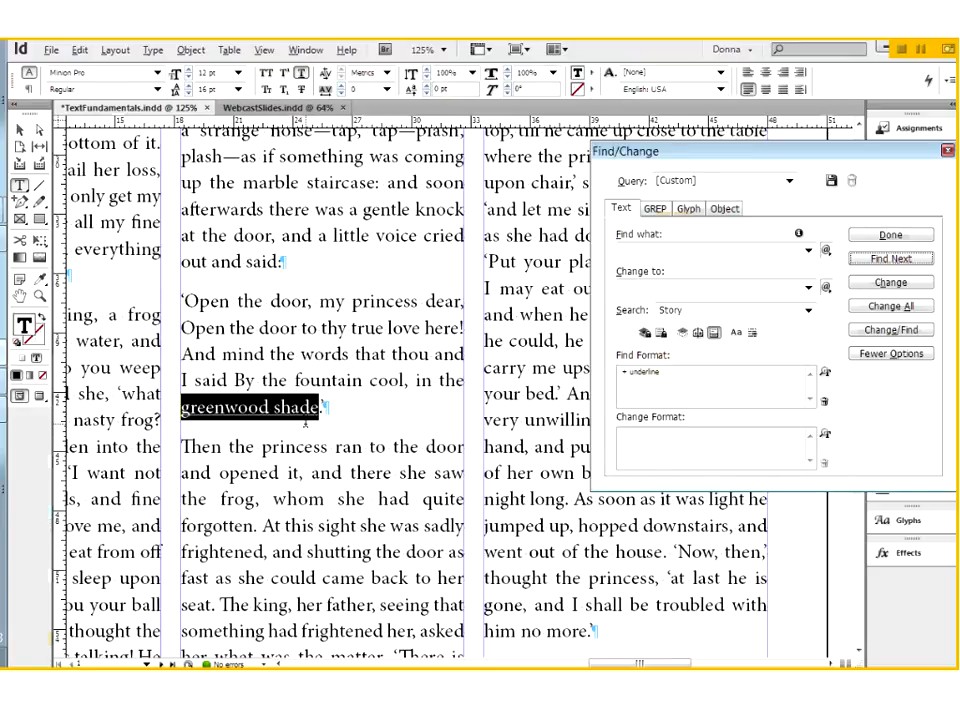
pyautogui.click(184, 301)
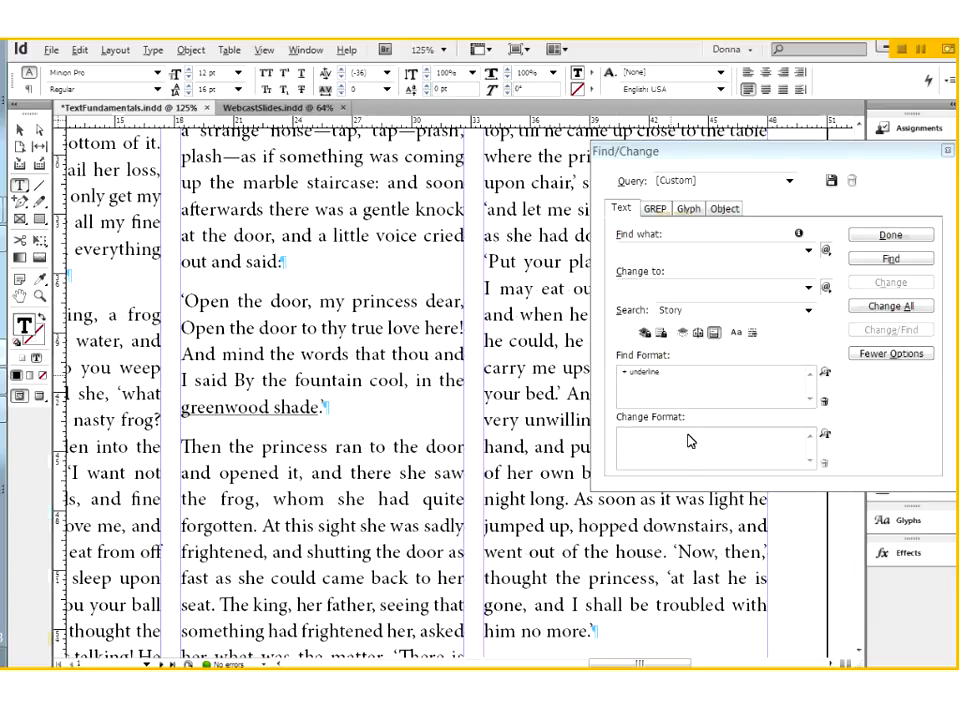
# Set the change format to the Italic font style in the basic character formats
pyautogui.click(825, 437)
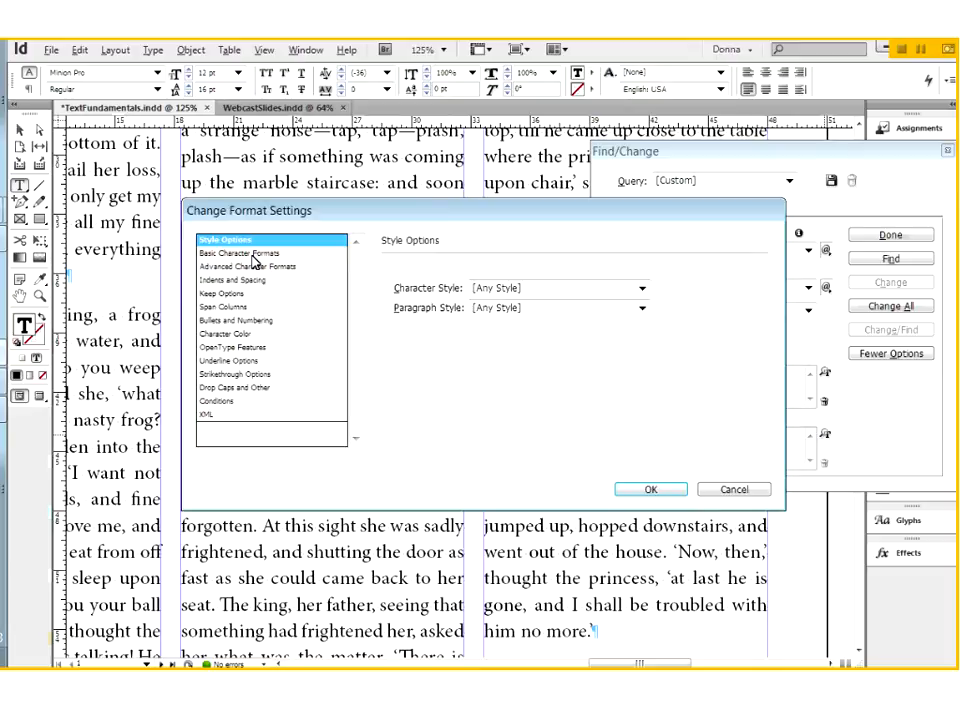
pyautogui.click(260, 255)
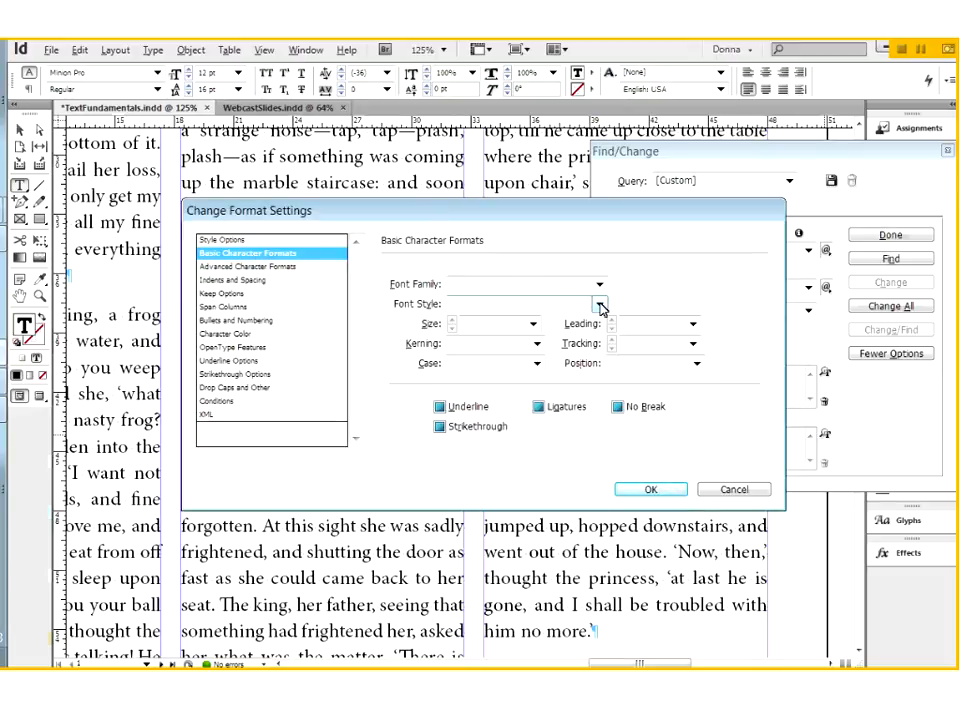
pyautogui.click(600, 305)
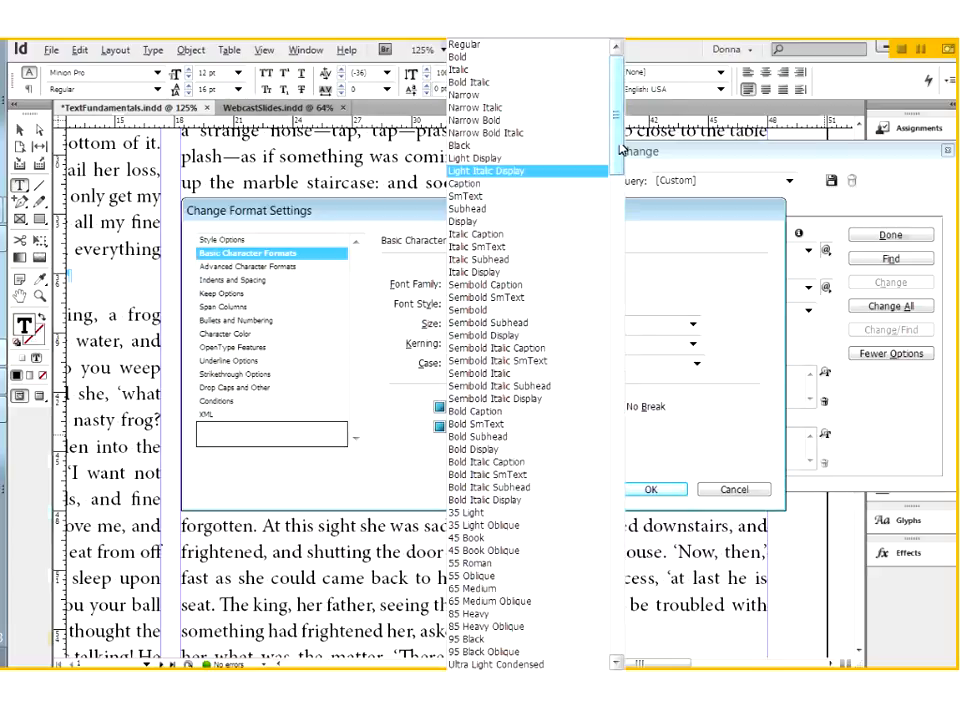
pyautogui.click(460, 72)
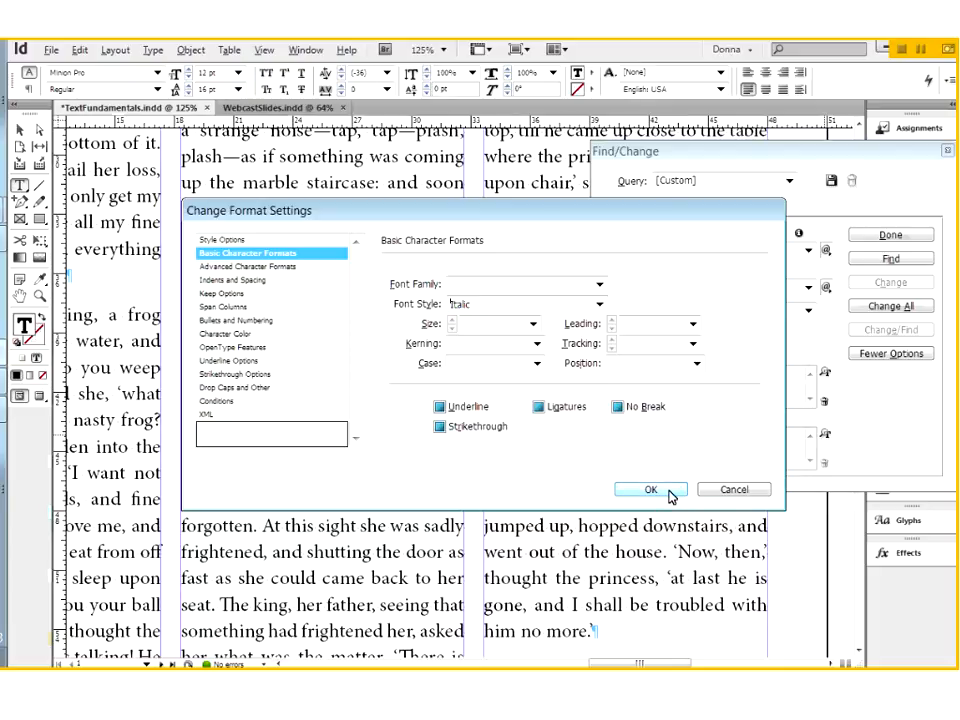
pyautogui.click(668, 494)
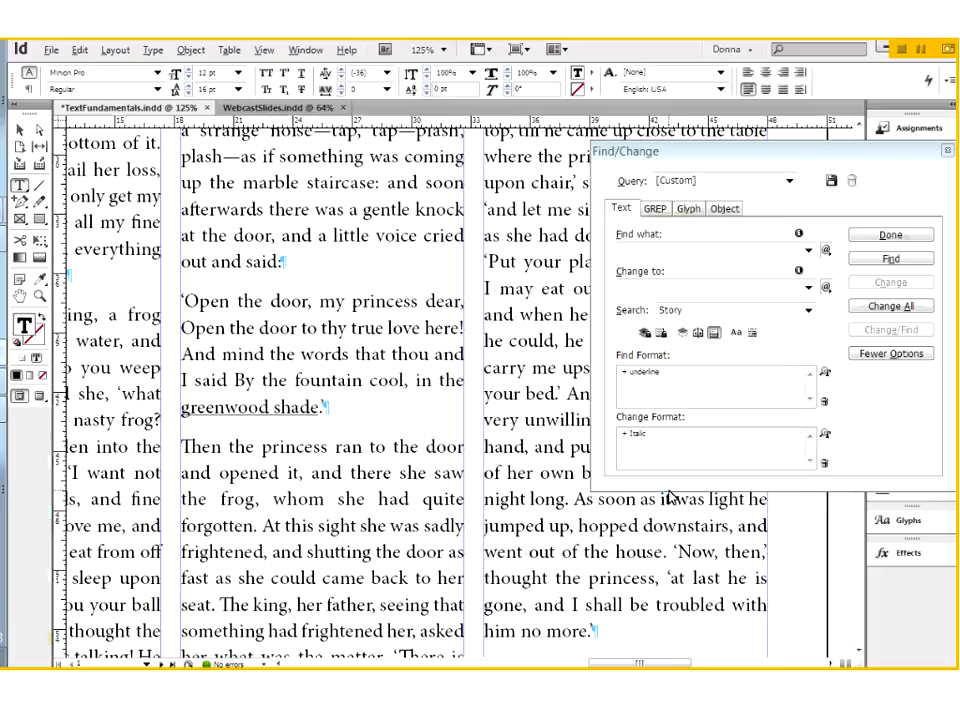
# Try changing the underlined "greenwood shade" to italic, undo it, and return the text cursor to the start of the "Open the door" paragraph
pyautogui.click(878, 264)
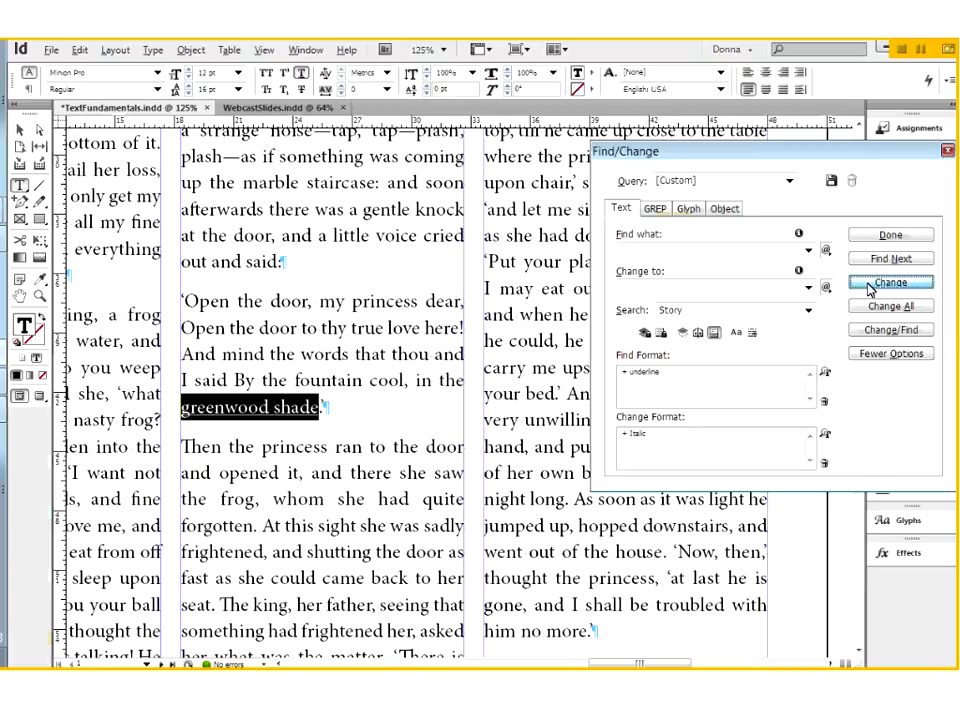
pyautogui.click(870, 287)
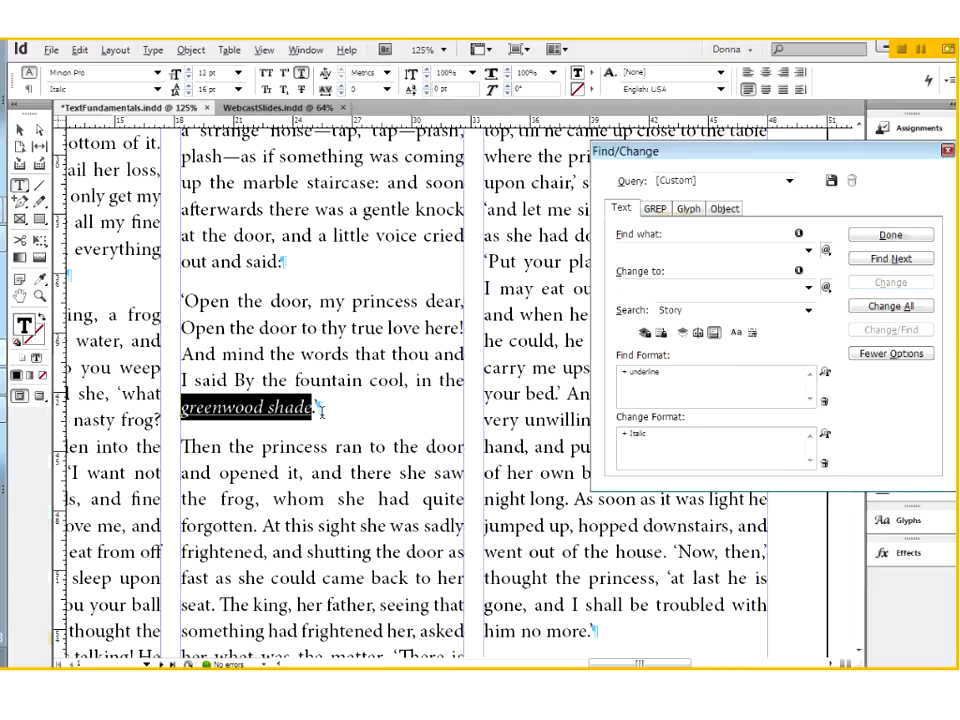
pyautogui.click(316, 410)
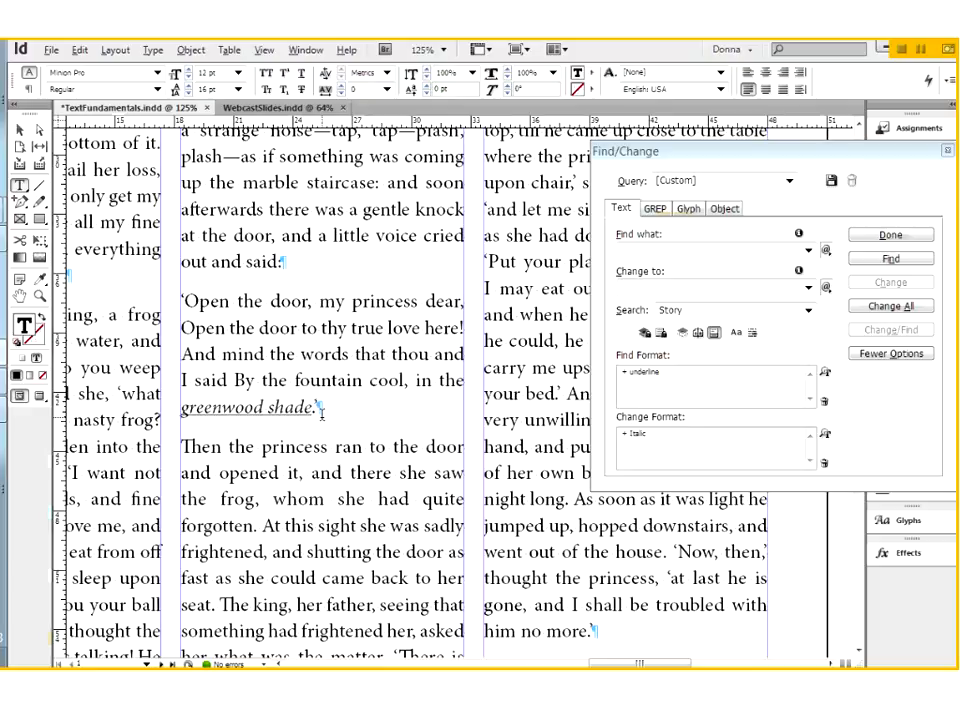
pyautogui.hotkey('ctrl', 'z')
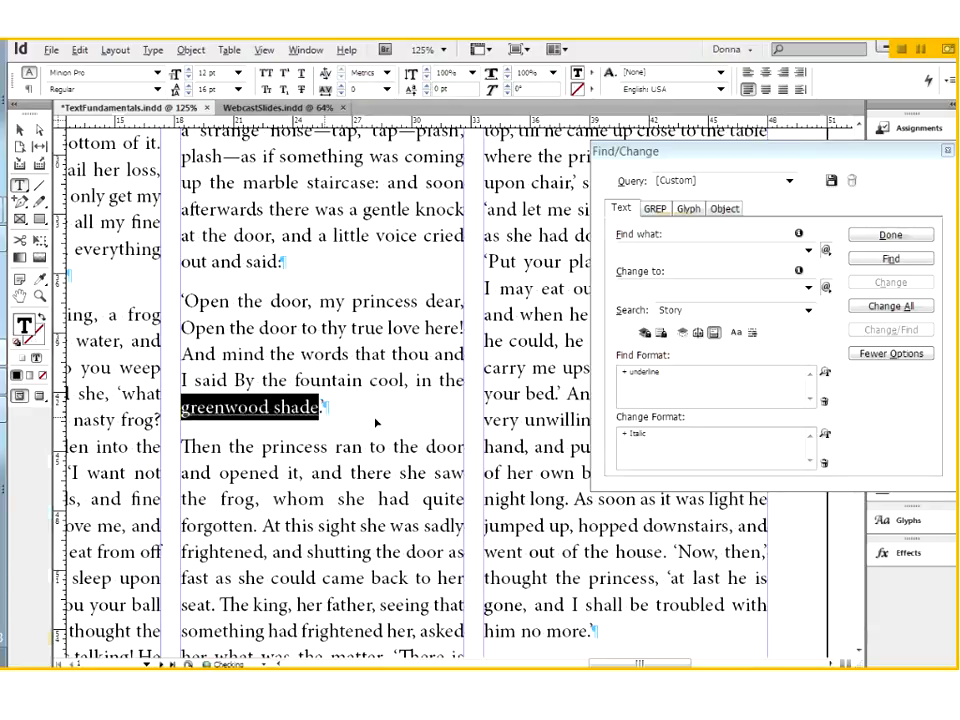
pyautogui.click(187, 302)
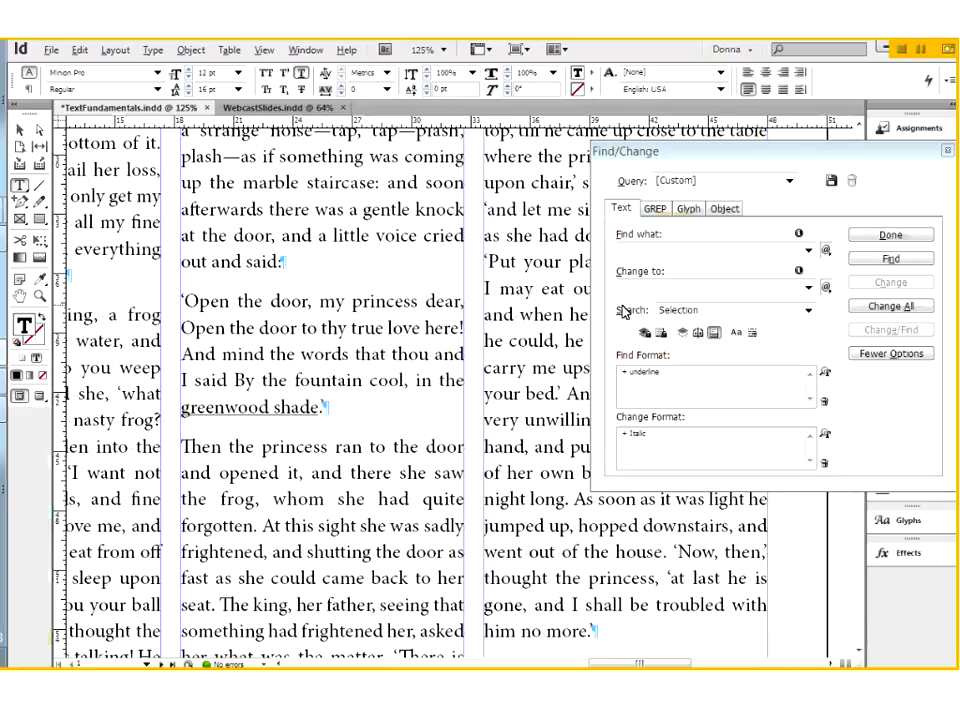
# Add removal of the underline to the change format, keeping the Italic font style
pyautogui.click(825, 435)
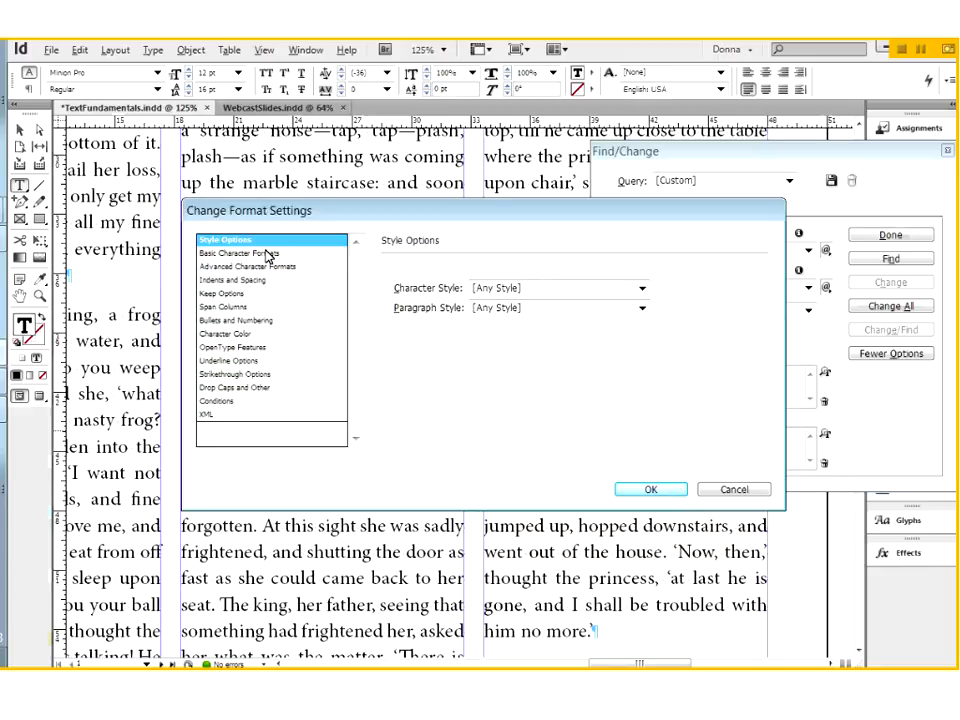
pyautogui.click(268, 254)
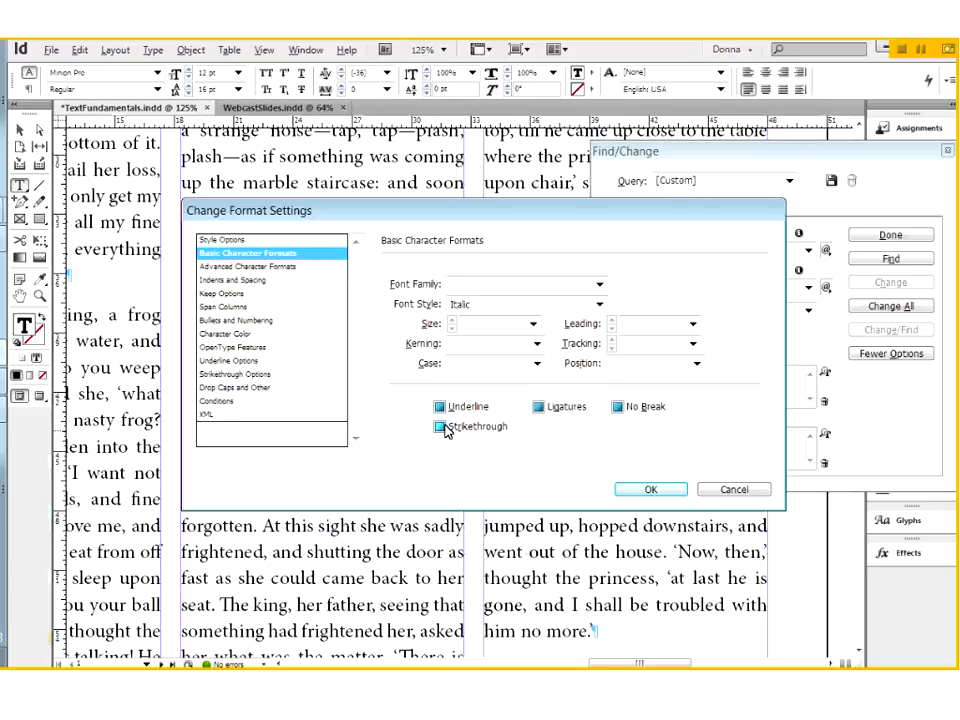
pyautogui.click(440, 408)
pyautogui.press('space')
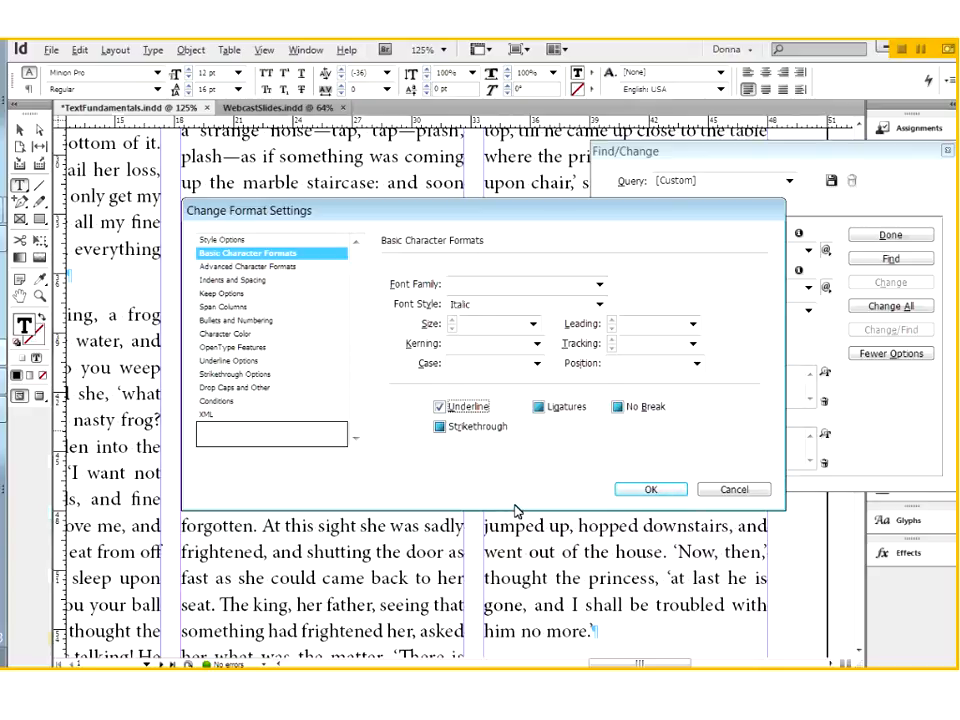
pyautogui.click(441, 407)
pyautogui.click(645, 490)
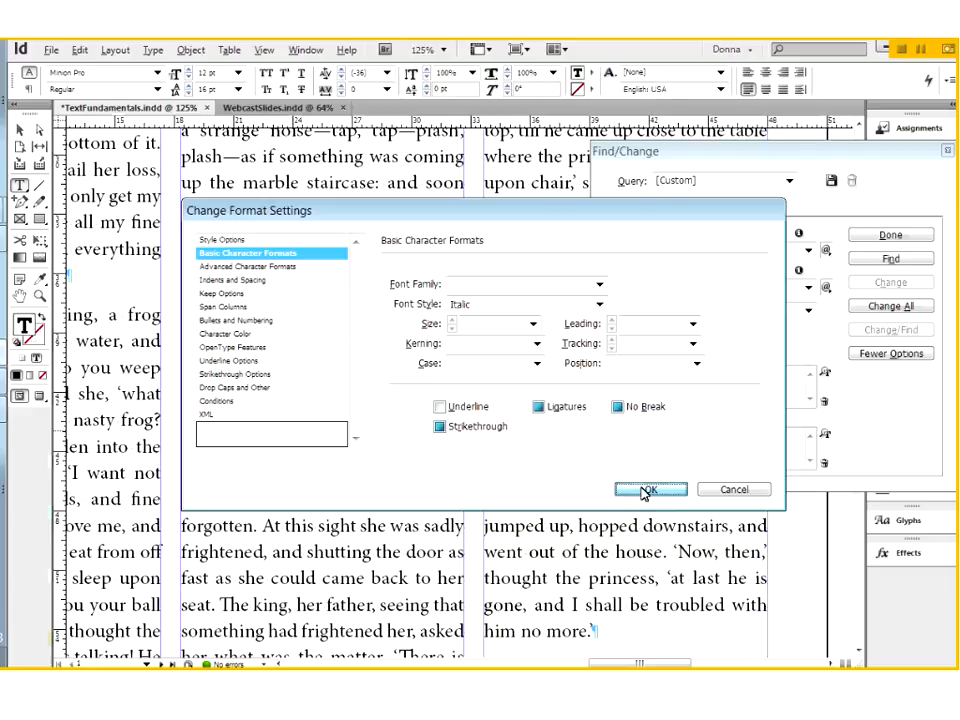
# Find the underlined phrases "greenwood shade" and "But she was mistaken" and change each to italic without underline
pyautogui.click(889, 260)
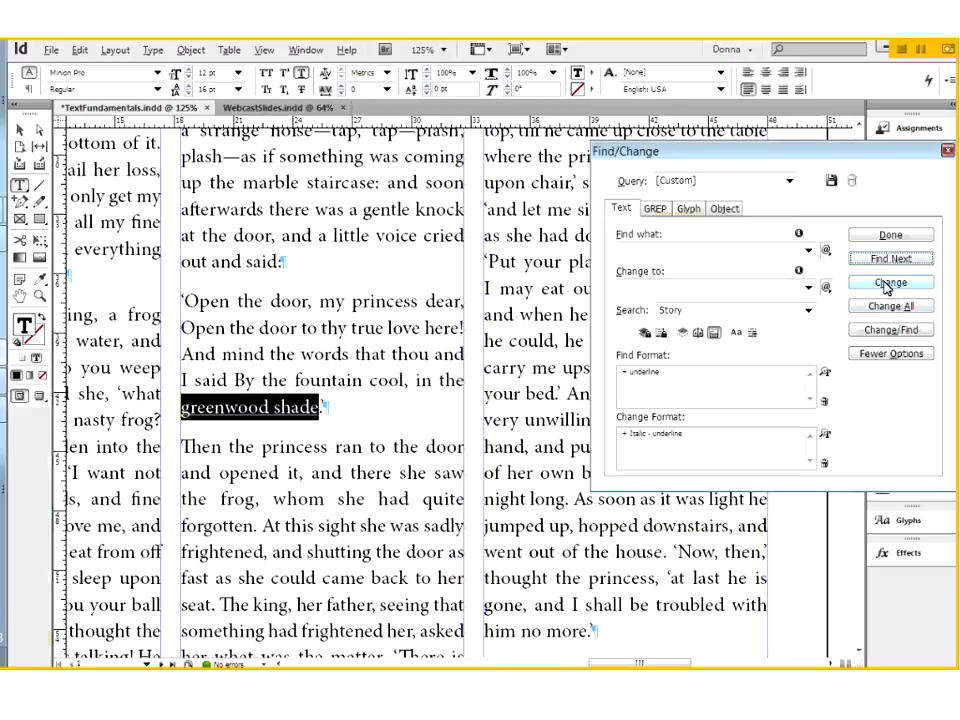
pyautogui.click(889, 283)
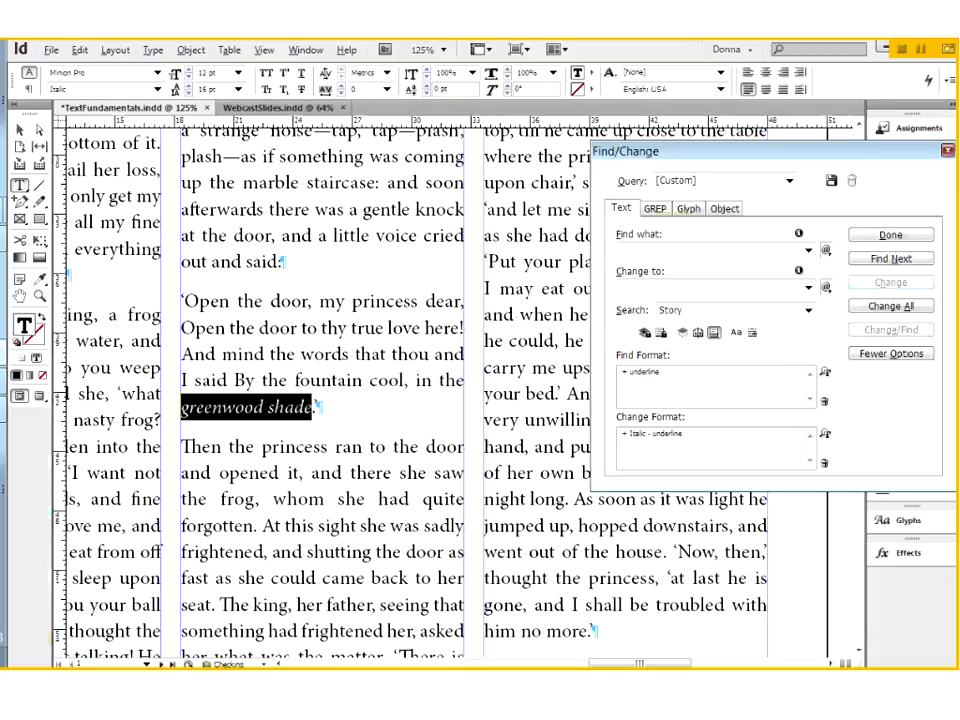
pyautogui.click(304, 407)
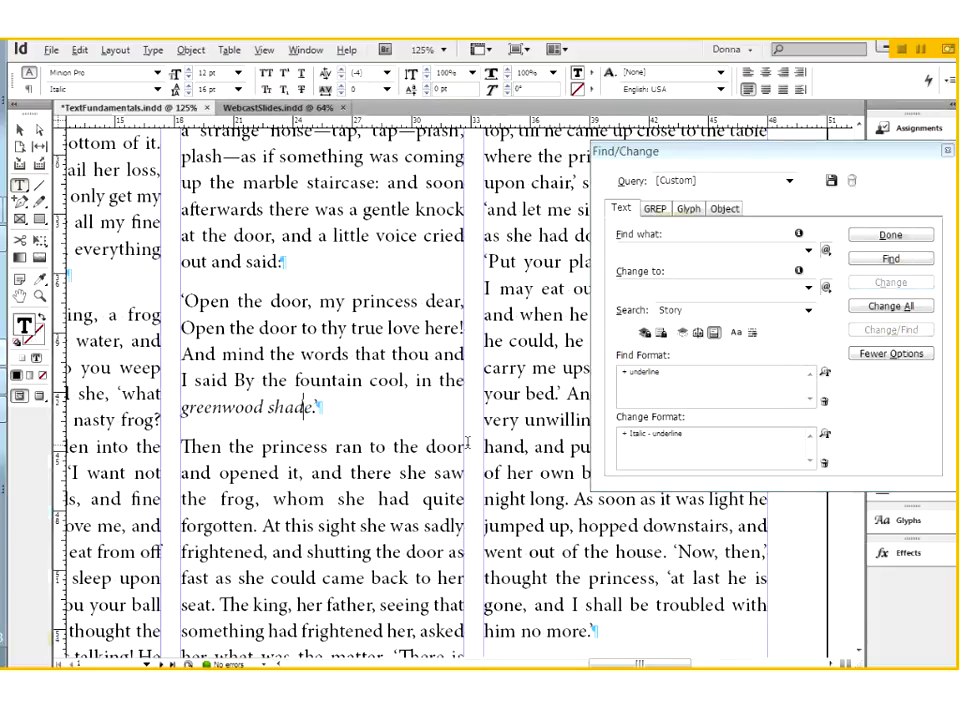
pyautogui.click(889, 260)
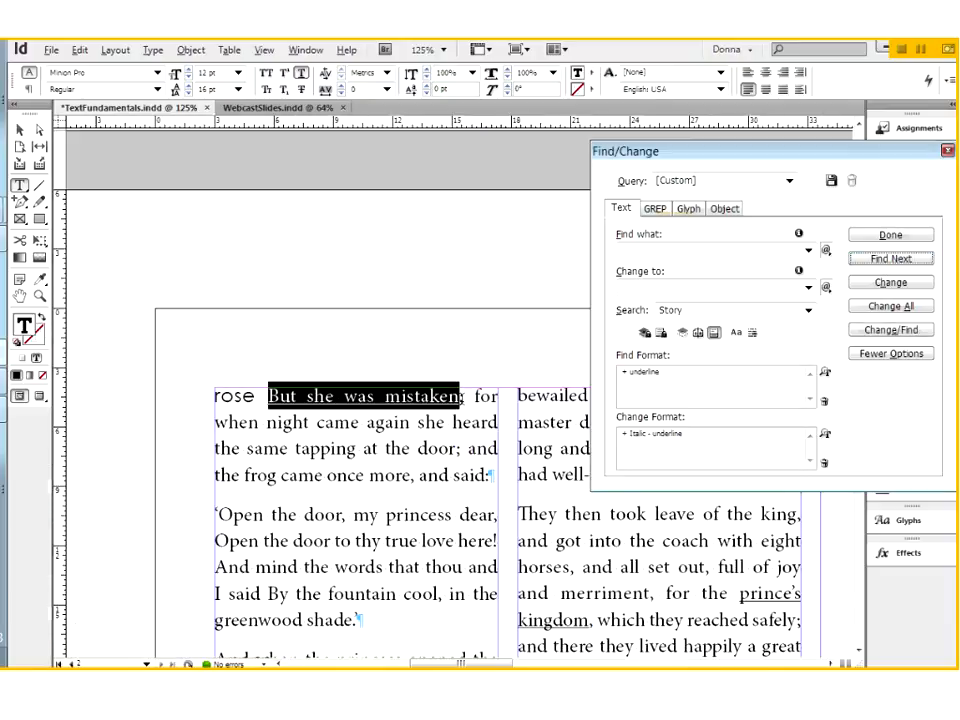
pyautogui.click(889, 283)
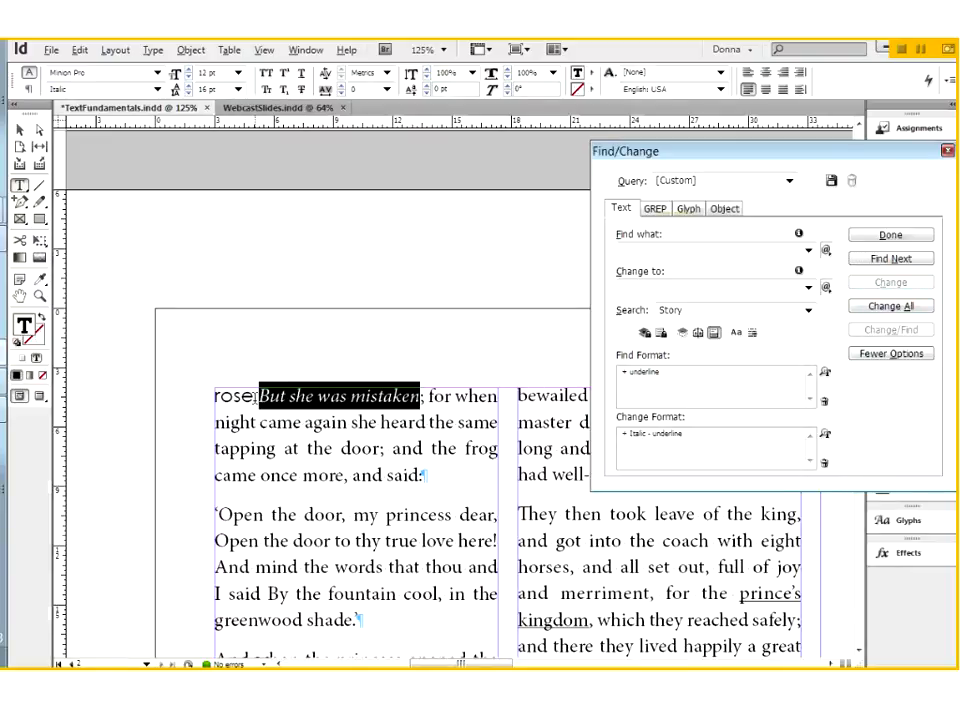
pyautogui.click(285, 396)
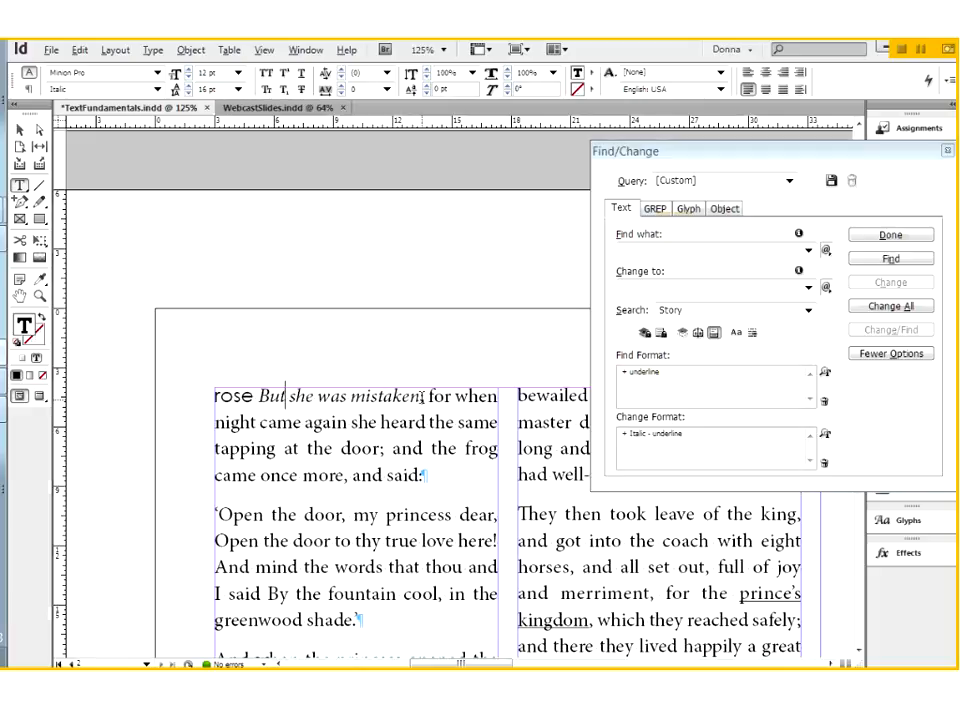
# Find the underlined "prince's kingdom", change it to italic without underline, and close Find/Change
pyautogui.click(891, 261)
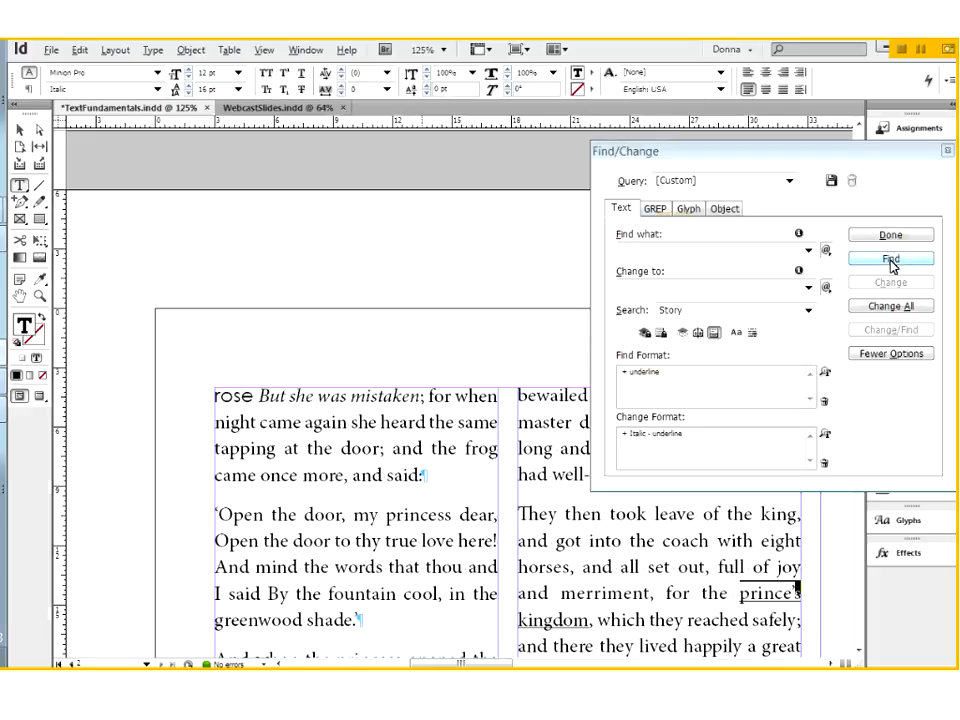
pyautogui.click(889, 283)
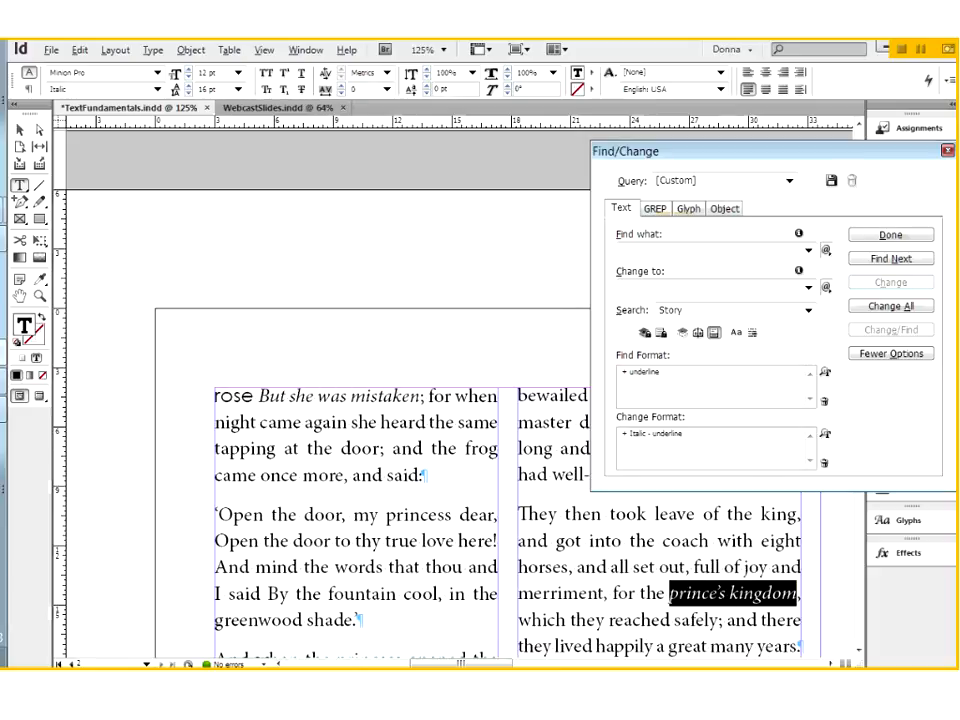
pyautogui.click(754, 593)
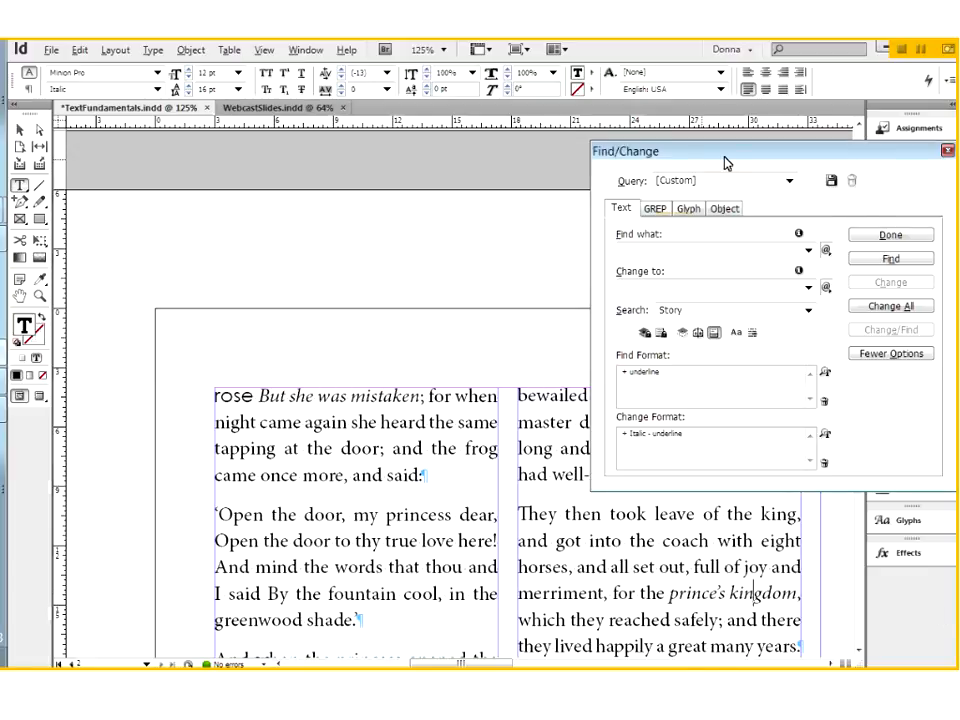
pyautogui.moveTo(722, 160); pyautogui.dragTo(602, 152)
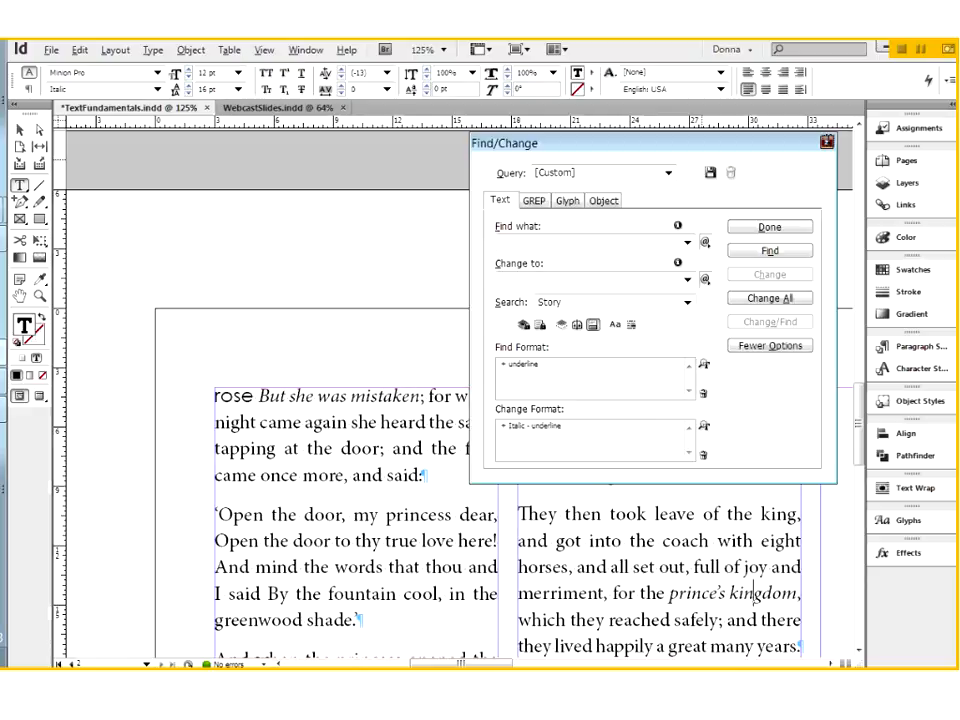
pyautogui.click(828, 145)
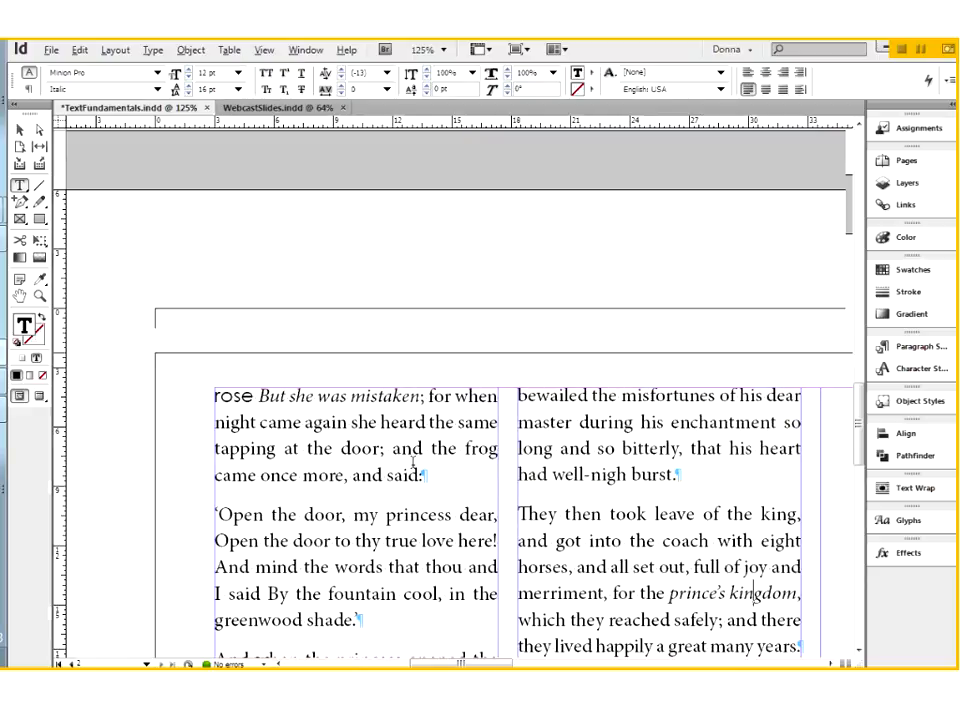
# Add a new paragraph reading "The Frog-Prince" directly below the story title on the first page
pyautogui.scroll(10, 413, 463)
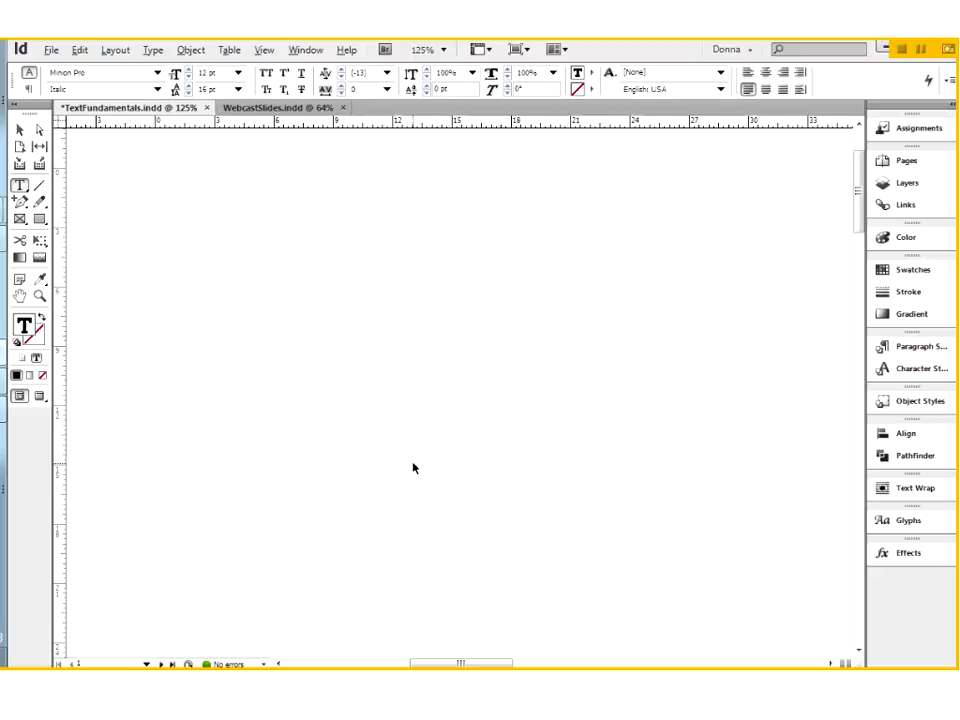
pyautogui.hscroll(10, 415, 463)
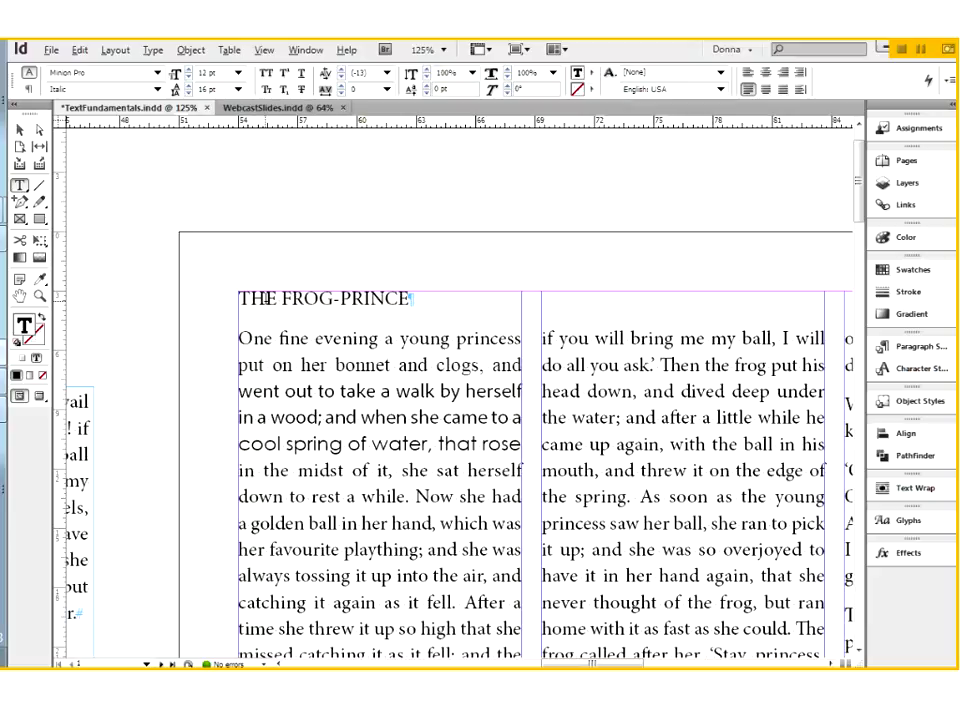
pyautogui.click(427, 297)
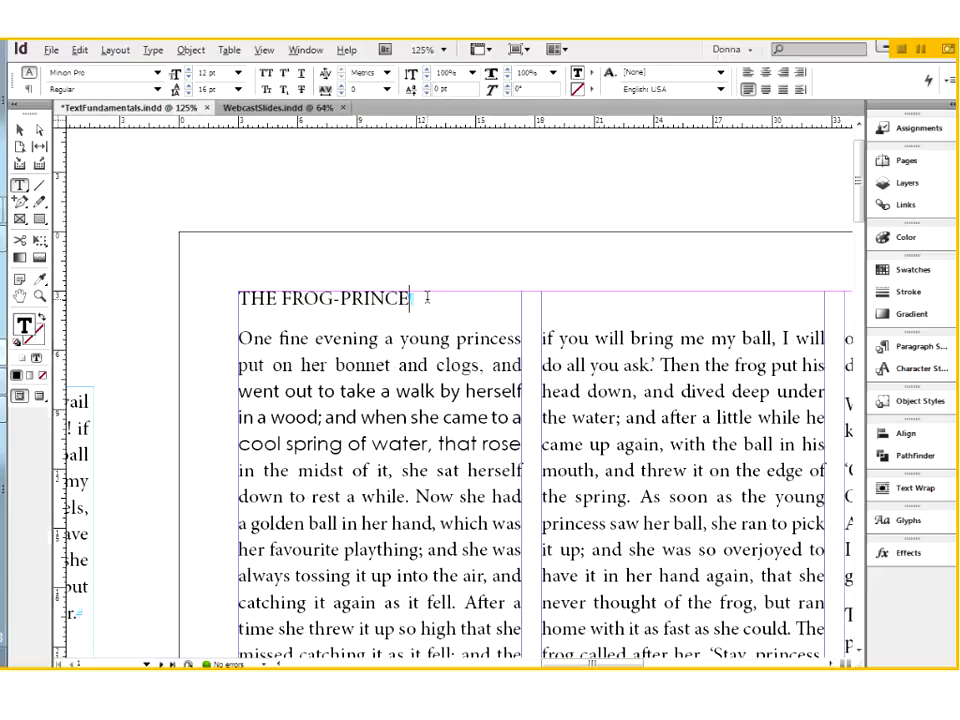
pyautogui.press('Return')
pyautogui.write('The Fro')
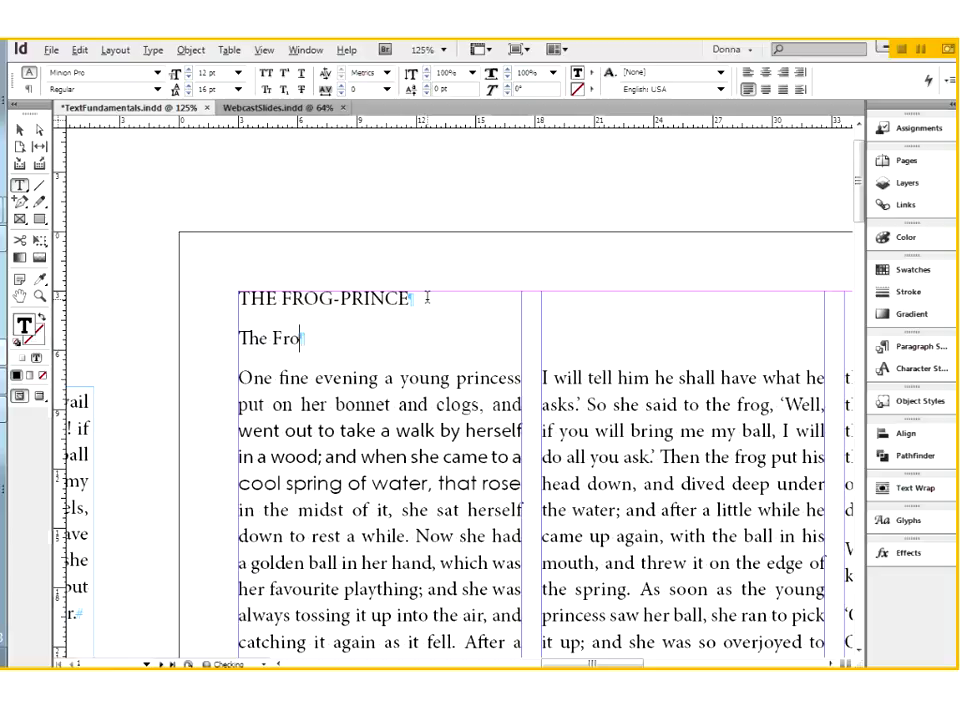
pyautogui.write('g-Prince')
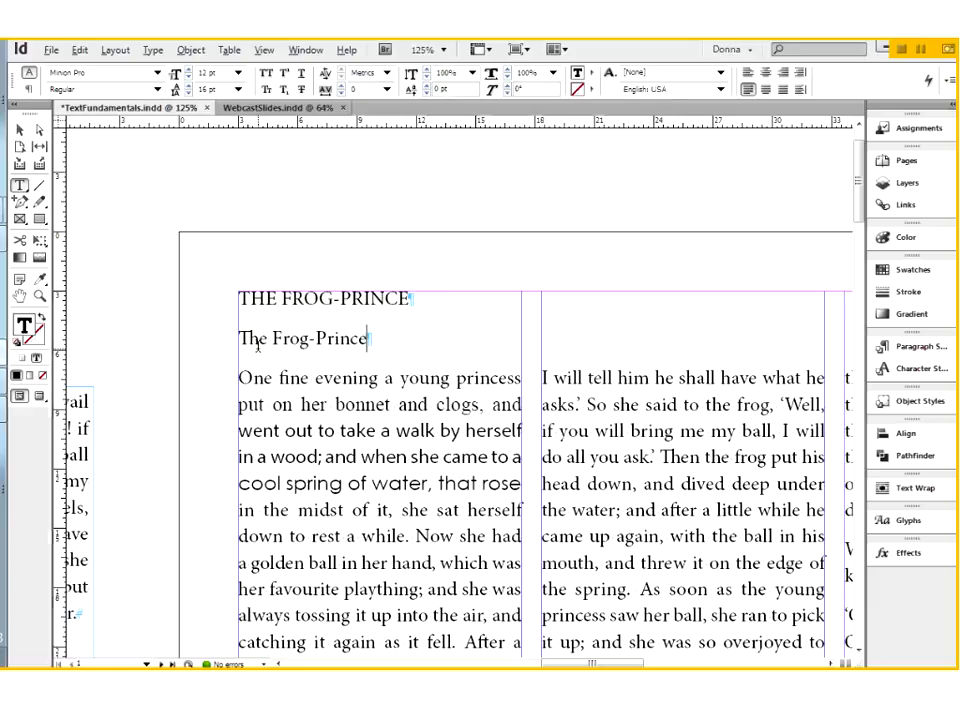
# Apply All Caps to the new "The Frog-Prince" line and turn it off again
pyautogui.moveTo(258, 338); pyautogui.dragTo(367, 338)
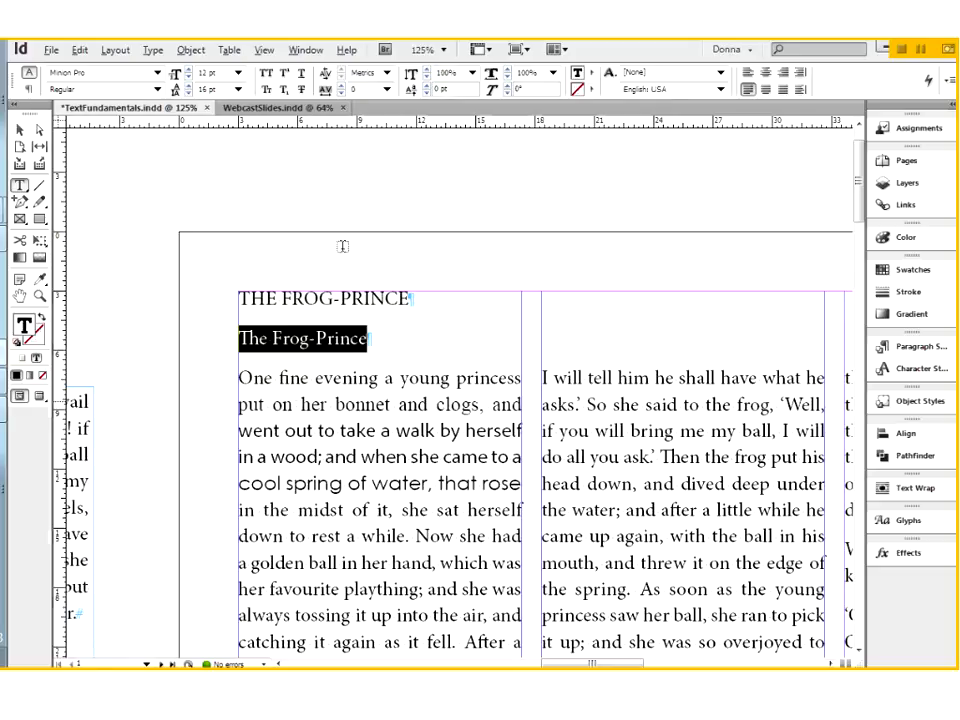
pyautogui.click(266, 74)
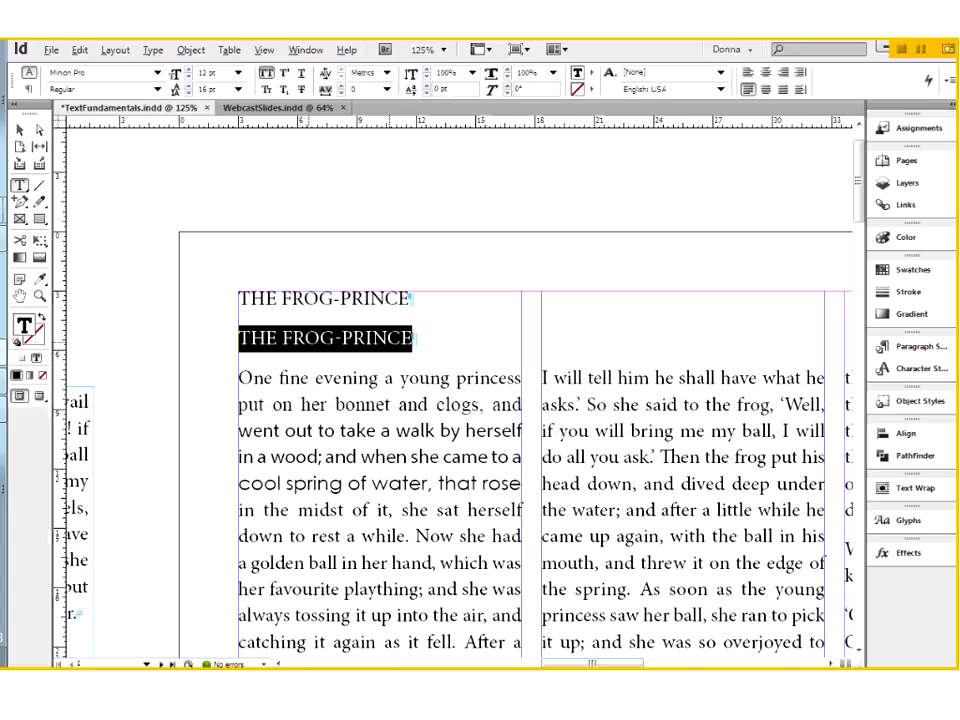
pyautogui.click(458, 391)
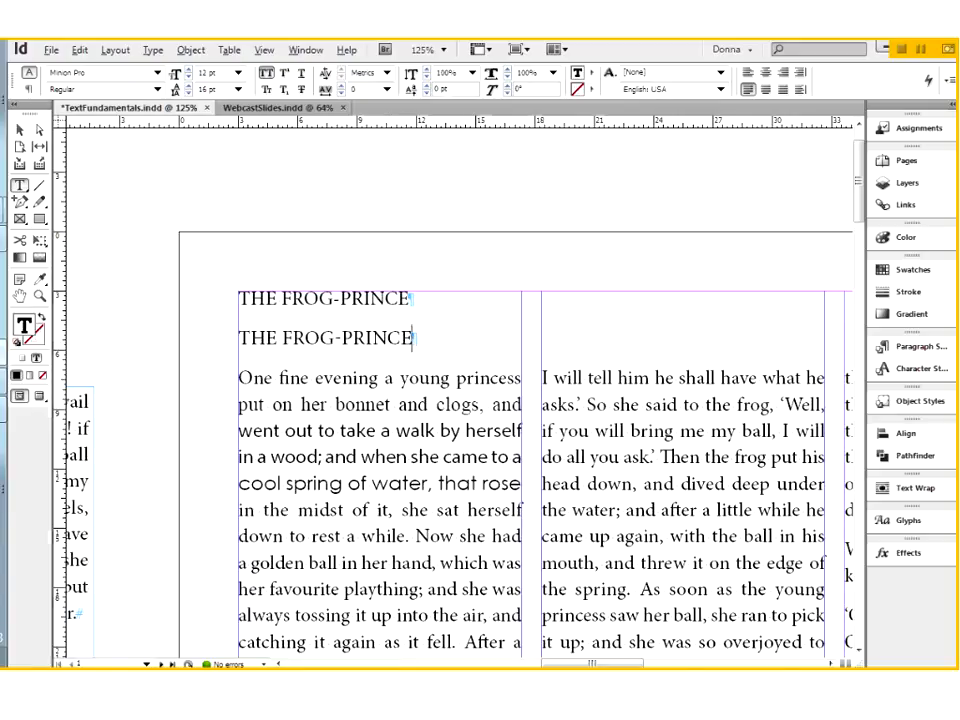
pyautogui.tripleClick(376, 338)
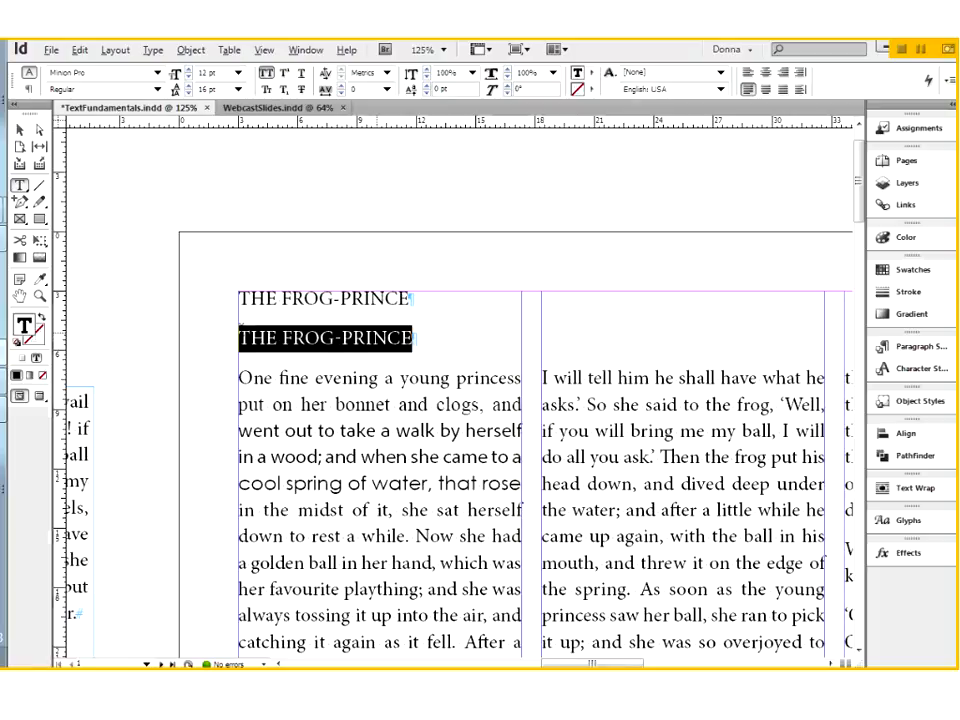
pyautogui.click(267, 75)
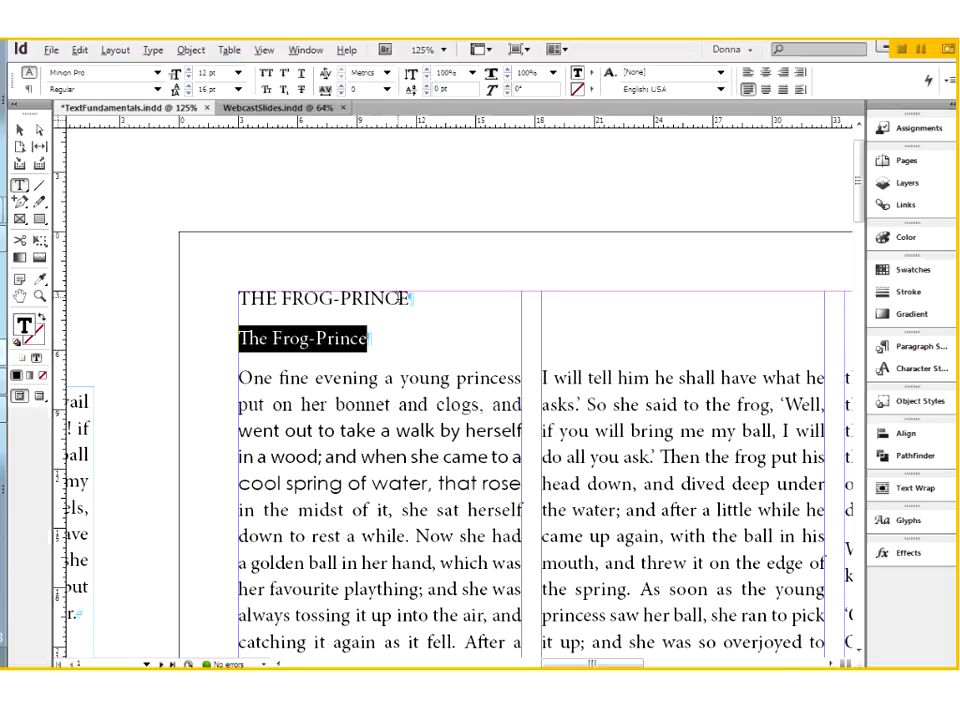
# Add a new paragraph typed in capitals as "THE FROG-PRINCE" directly below the story title
pyautogui.click(429, 297)
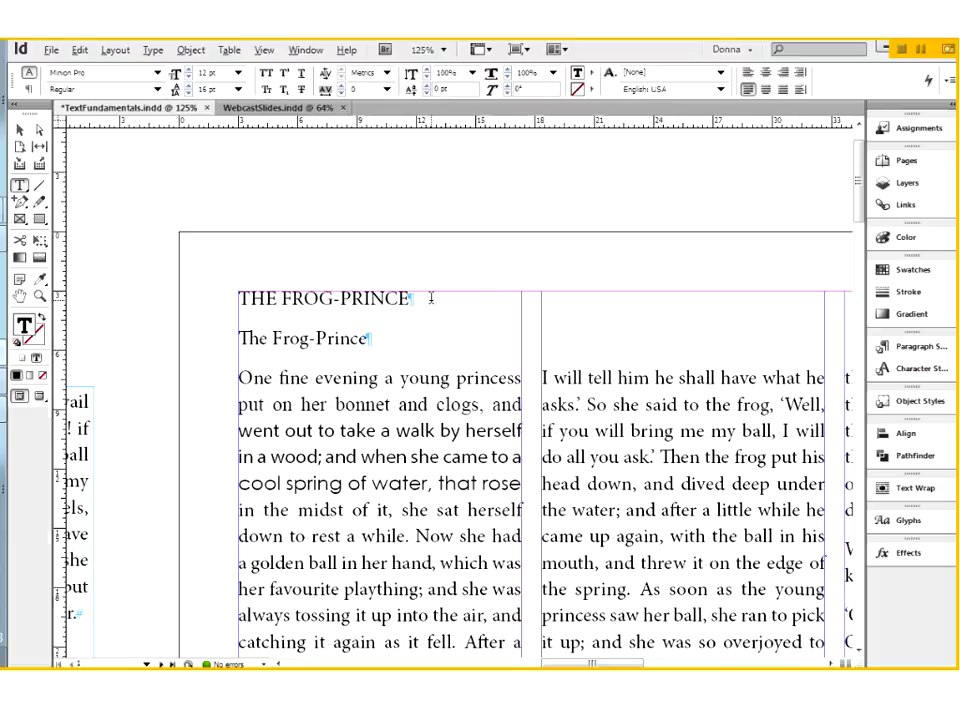
pyautogui.press('Return')
pyautogui.write('THE')
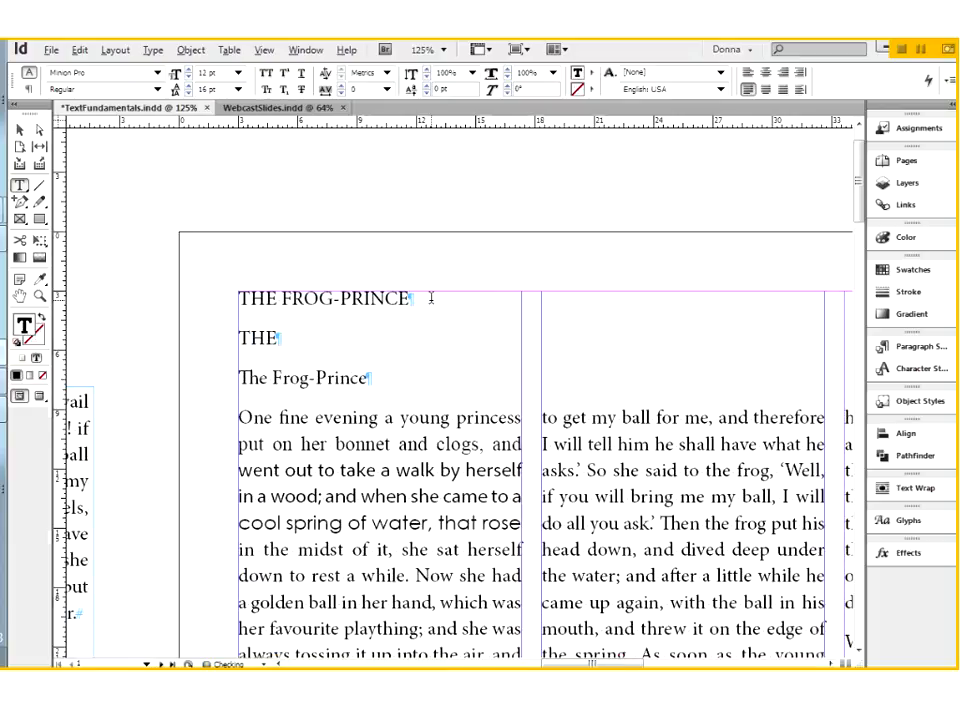
pyautogui.write(' FROG-')
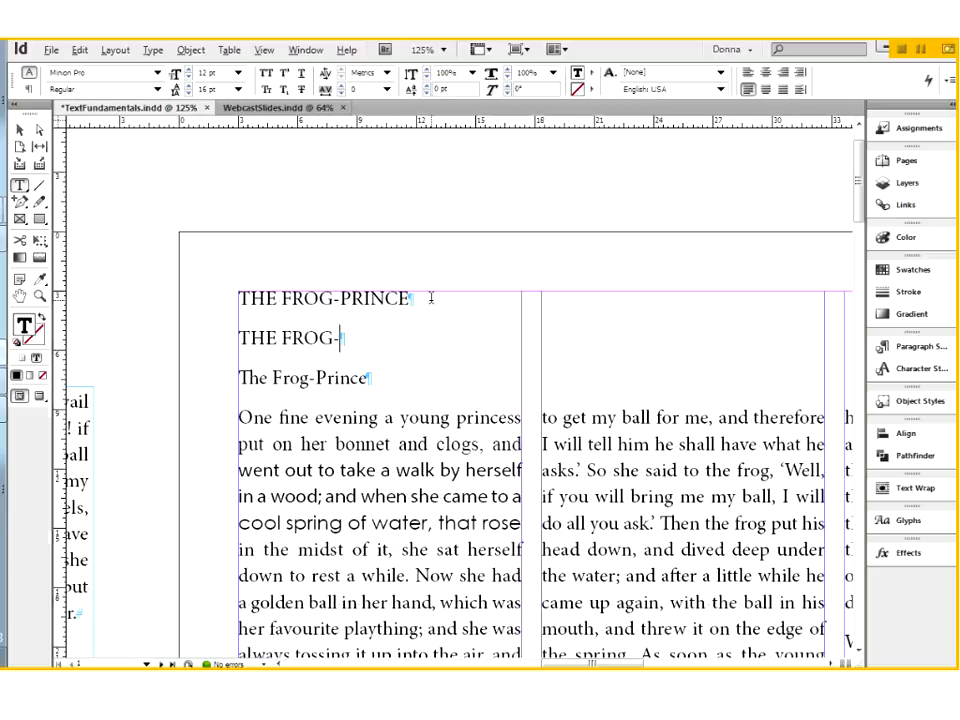
pyautogui.write('PRINCE')
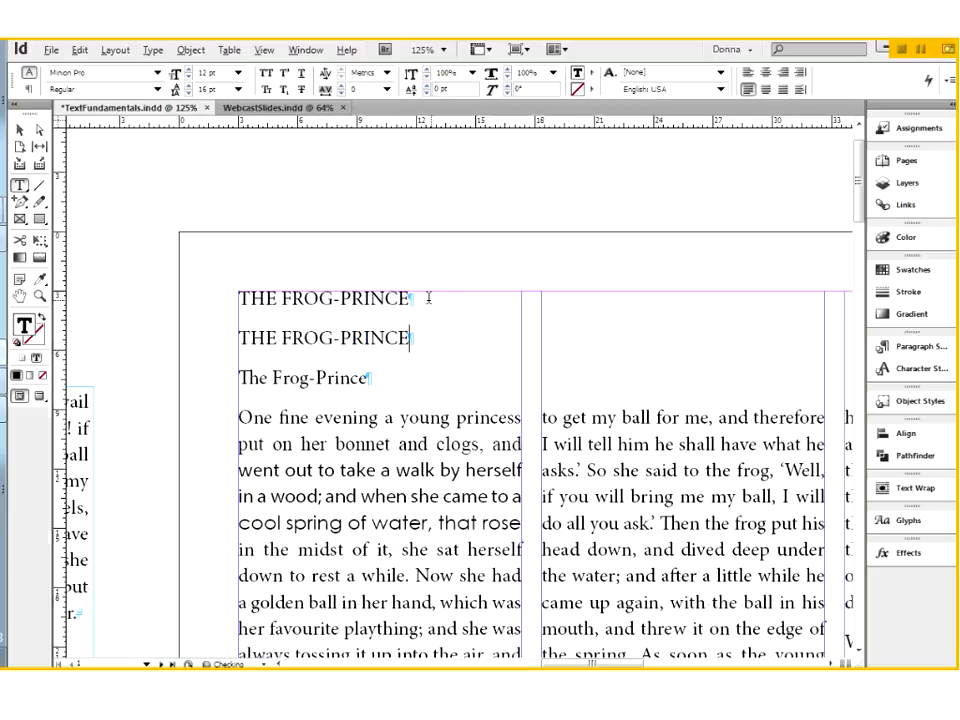
# Change the case of the newly typed "THE FROG-PRINCE" line to Title Case
pyautogui.moveTo(238, 338); pyautogui.dragTo(410, 338)
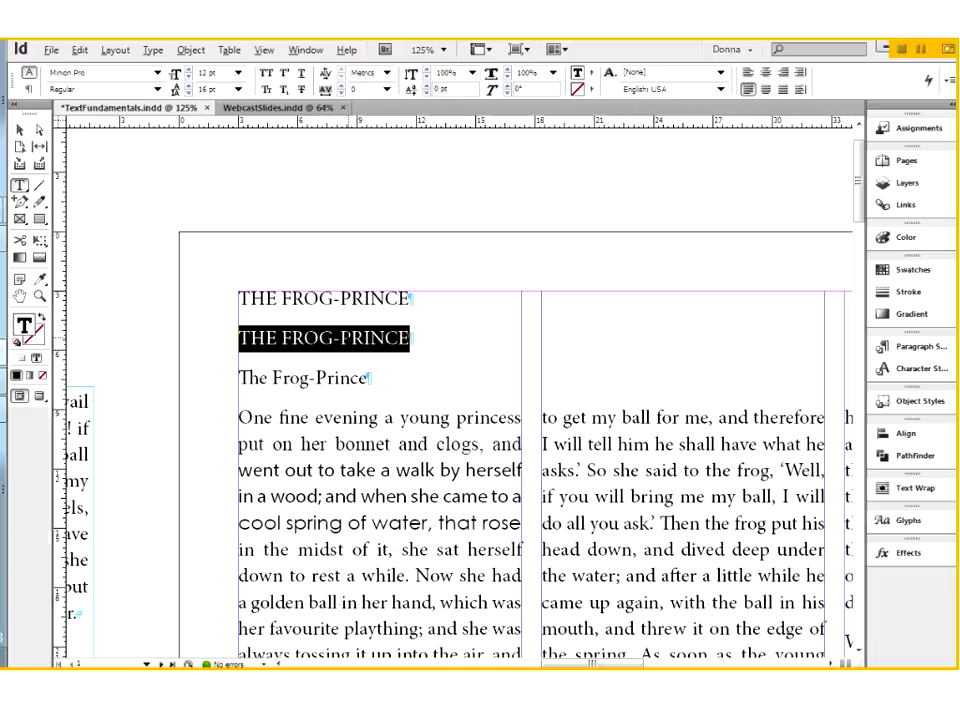
pyautogui.click(154, 52)
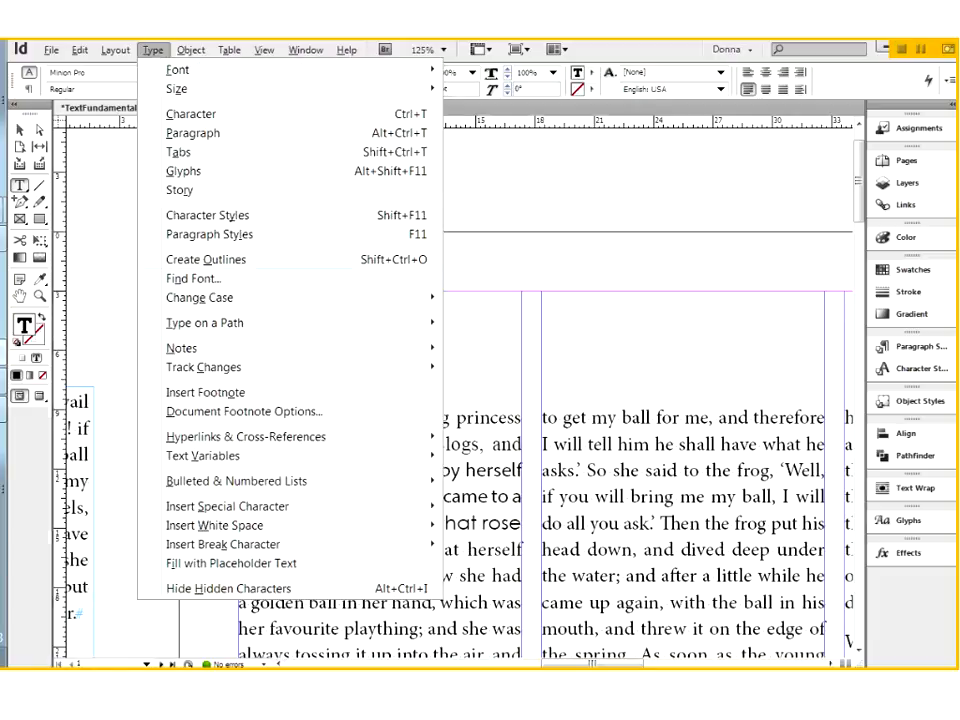
pyautogui.moveTo(192, 297)
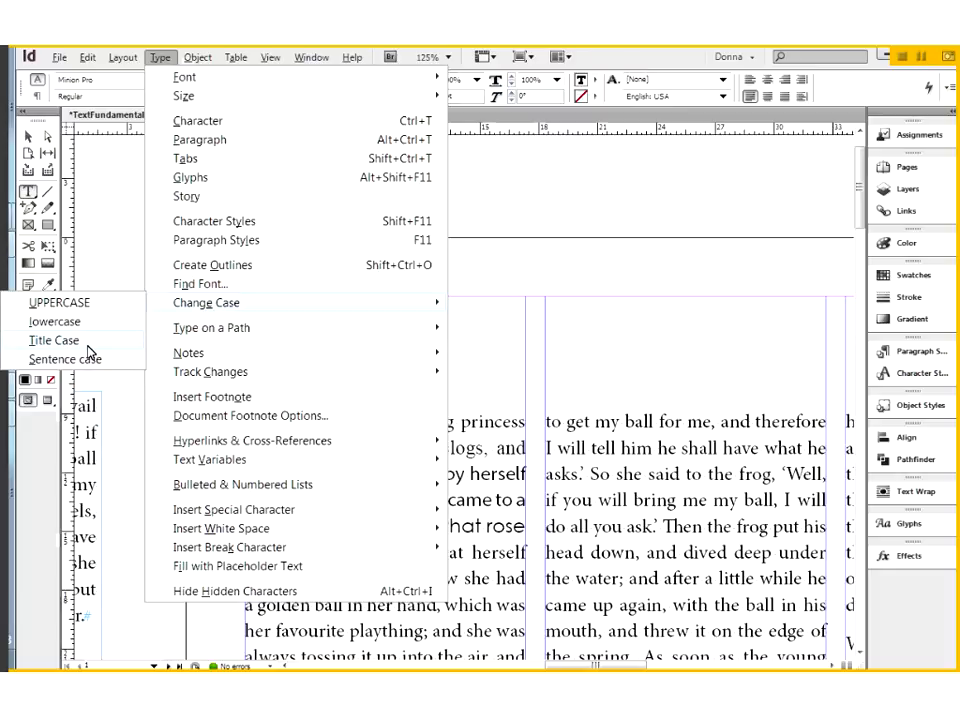
pyautogui.click(87, 343)
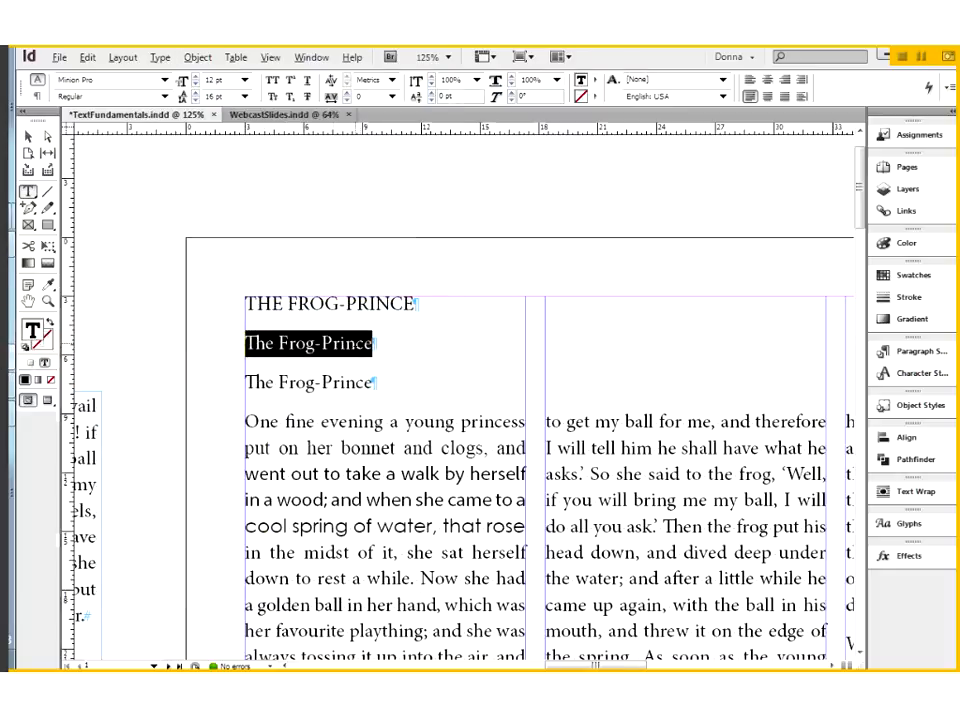
# Examine the capital G of the title and the lowercase g of the line below it in the Glyphs panel
pyautogui.click(912, 528)
pyautogui.moveTo(339, 304); pyautogui.dragTo(328, 304)
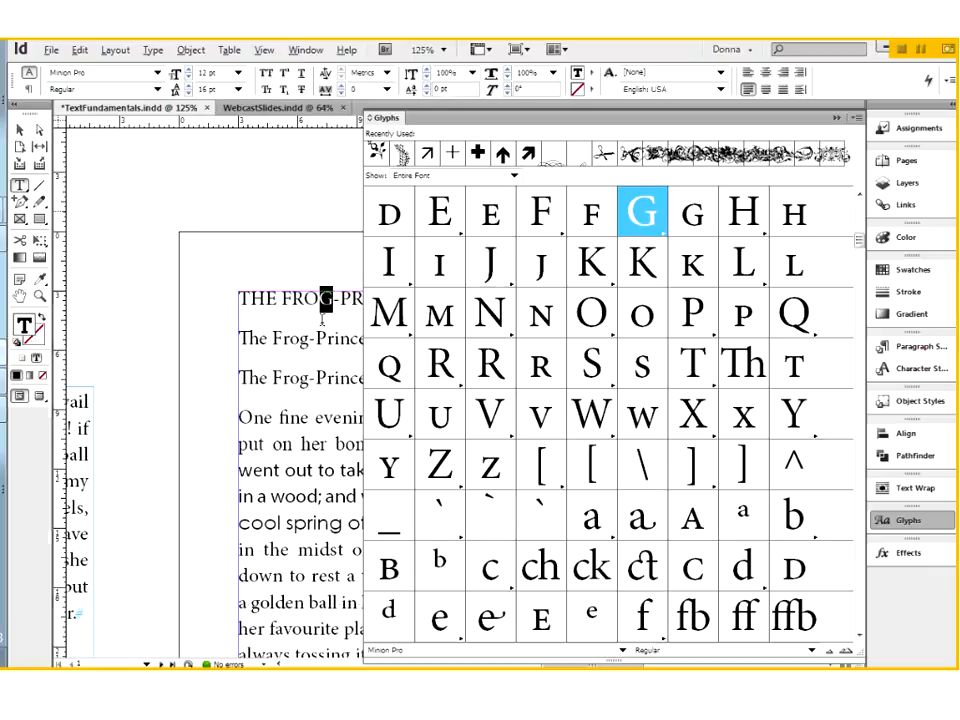
pyautogui.click(309, 340)
pyautogui.moveTo(309, 340); pyautogui.dragTo(301, 340)
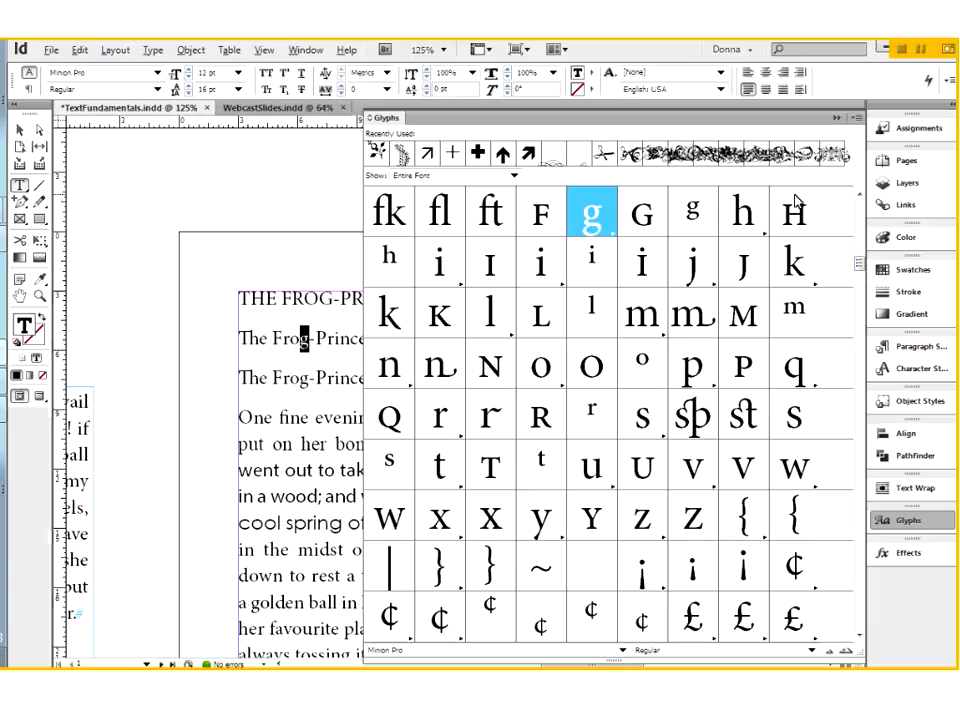
pyautogui.scroll(2, 864, 194)
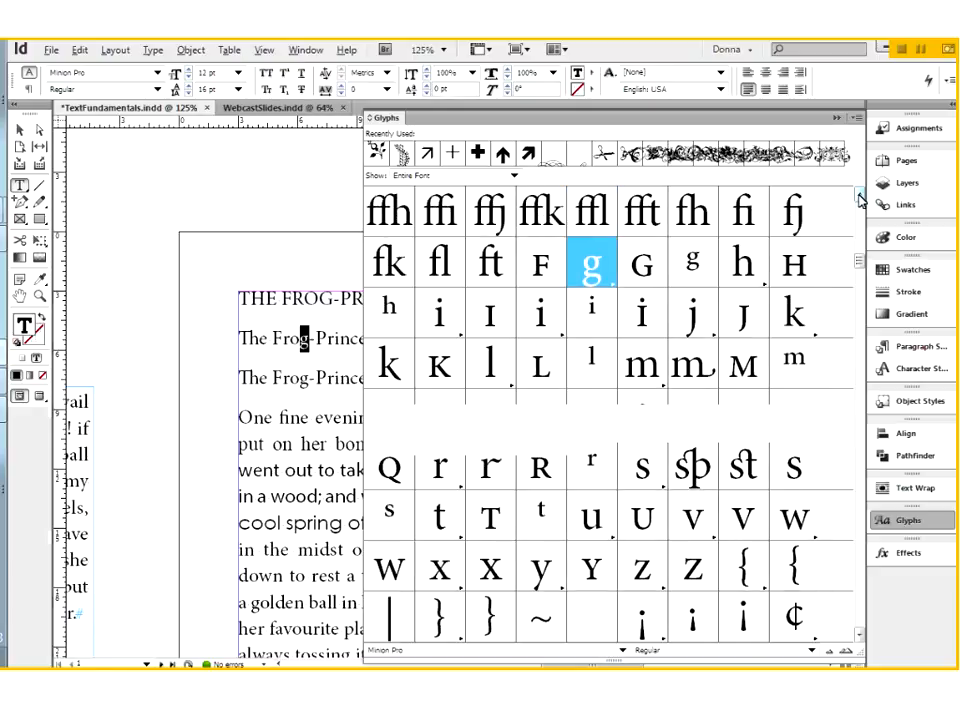
pyautogui.scroll(1, 862, 199)
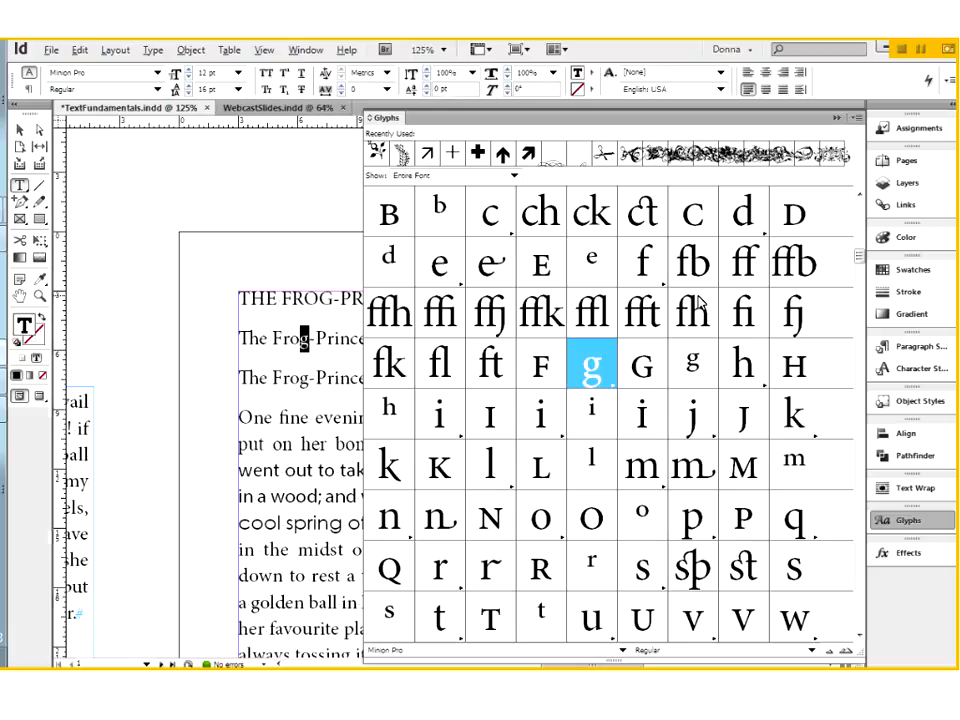
# Insert "ff" directly after "The" in the second line and examine the ligature up close in the Glyphs panel
pyautogui.click(322, 338)
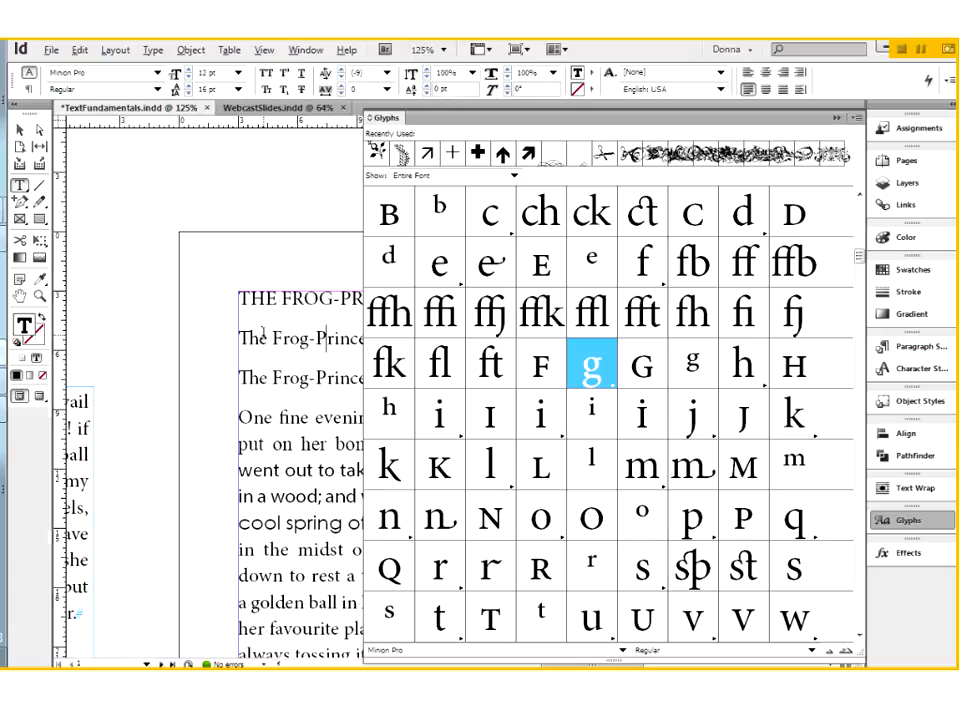
pyautogui.click(268, 338)
pyautogui.write('ff')
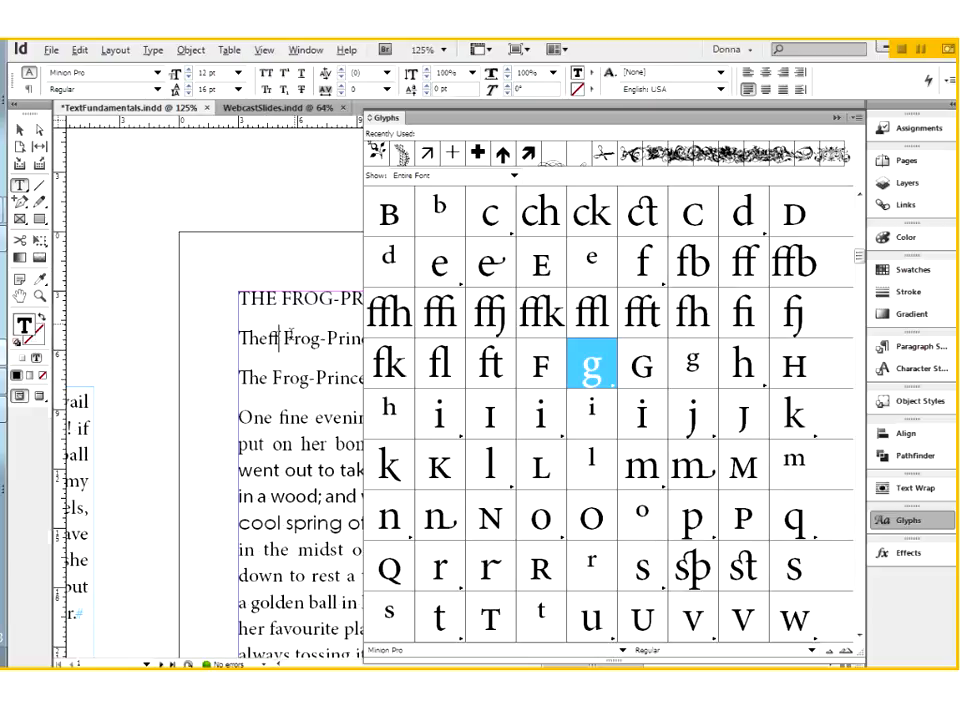
pyautogui.moveTo(250, 324); pyautogui.dragTo(309, 375)
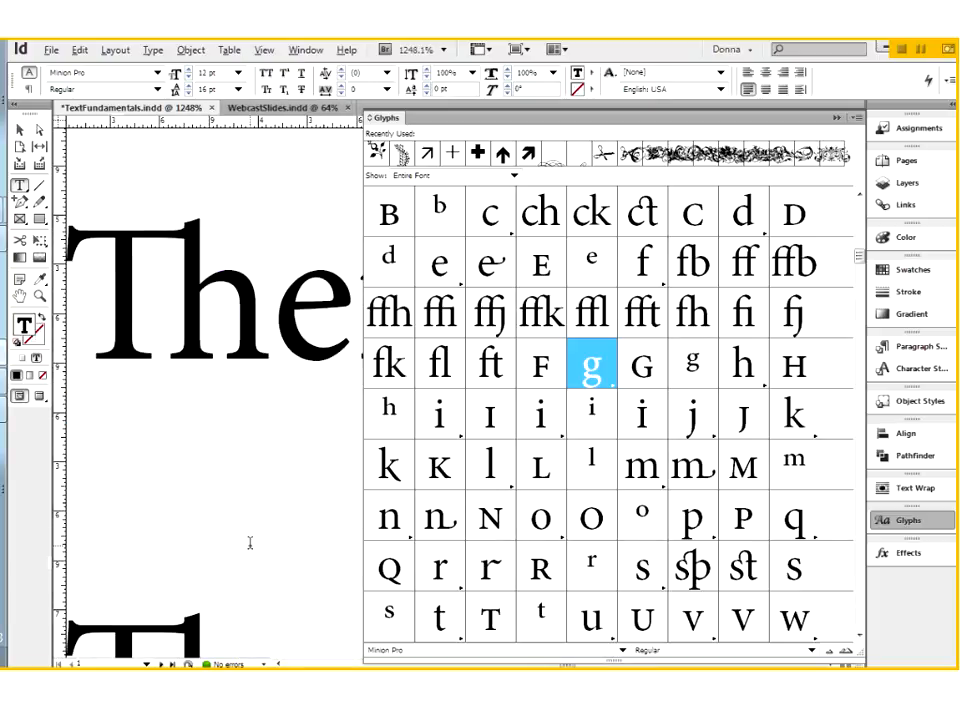
pyautogui.scroll(-3, 250, 543)
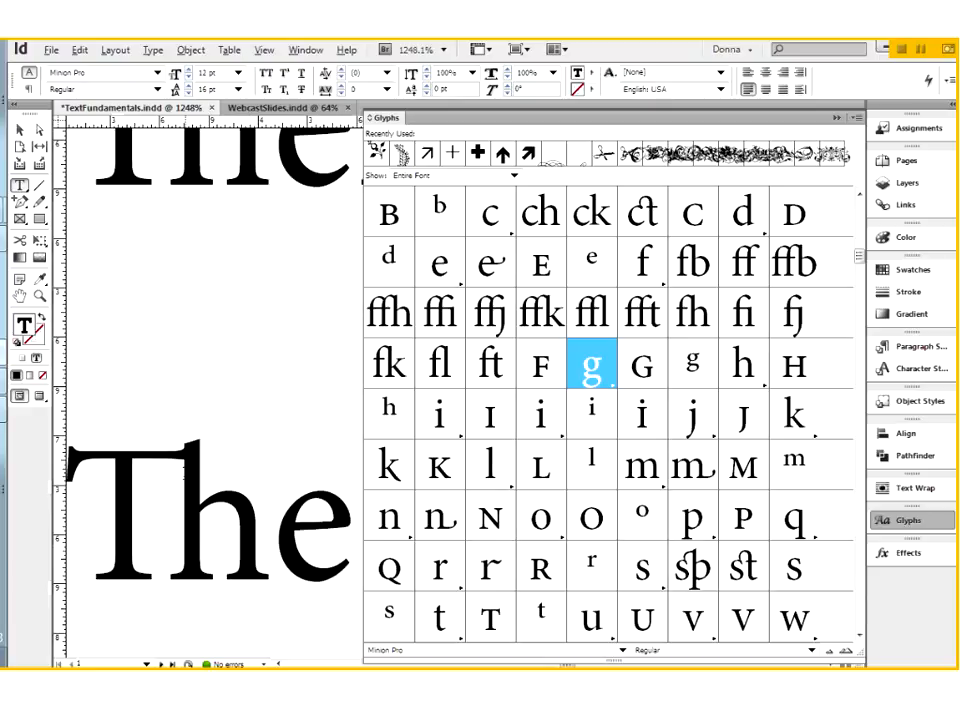
pyautogui.scroll(3, 267, 408)
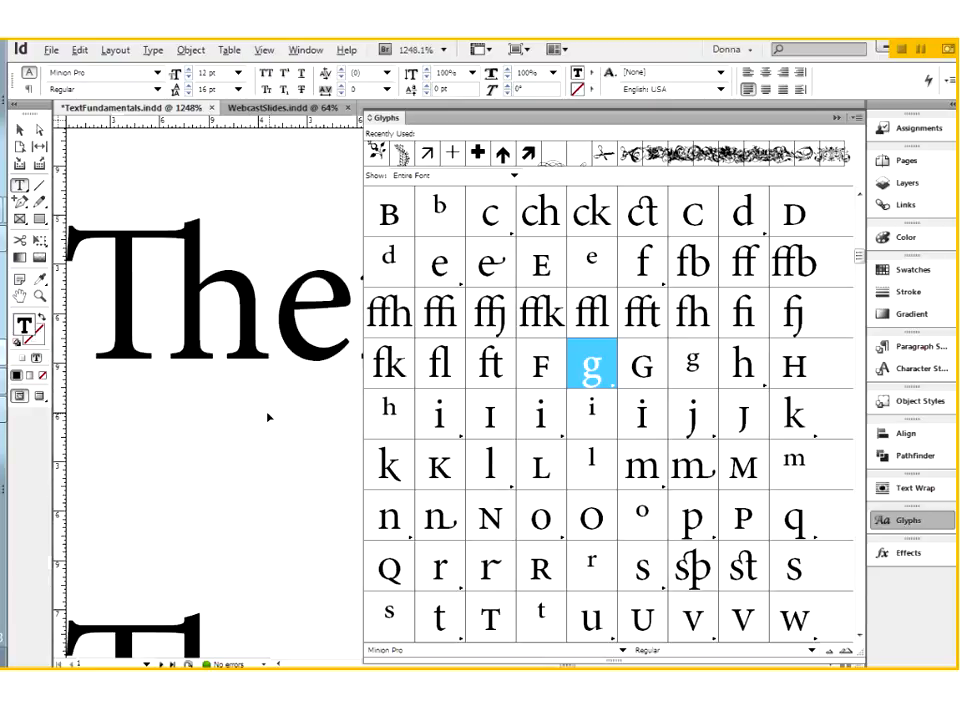
pyautogui.hscroll(5, 268, 417)
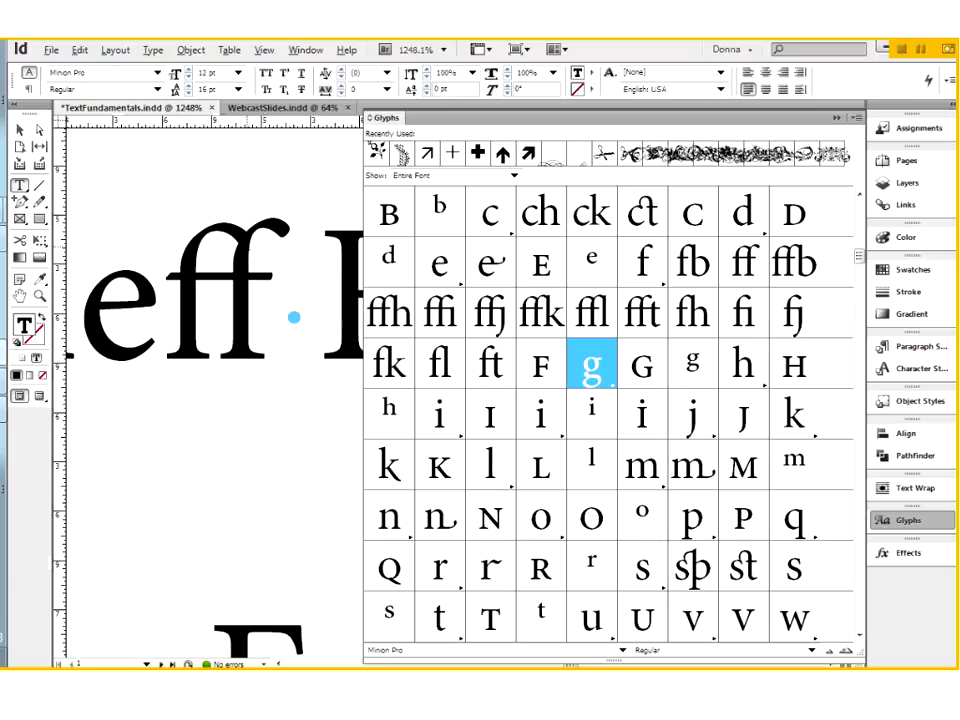
pyautogui.moveTo(270, 288); pyautogui.dragTo(185, 294)
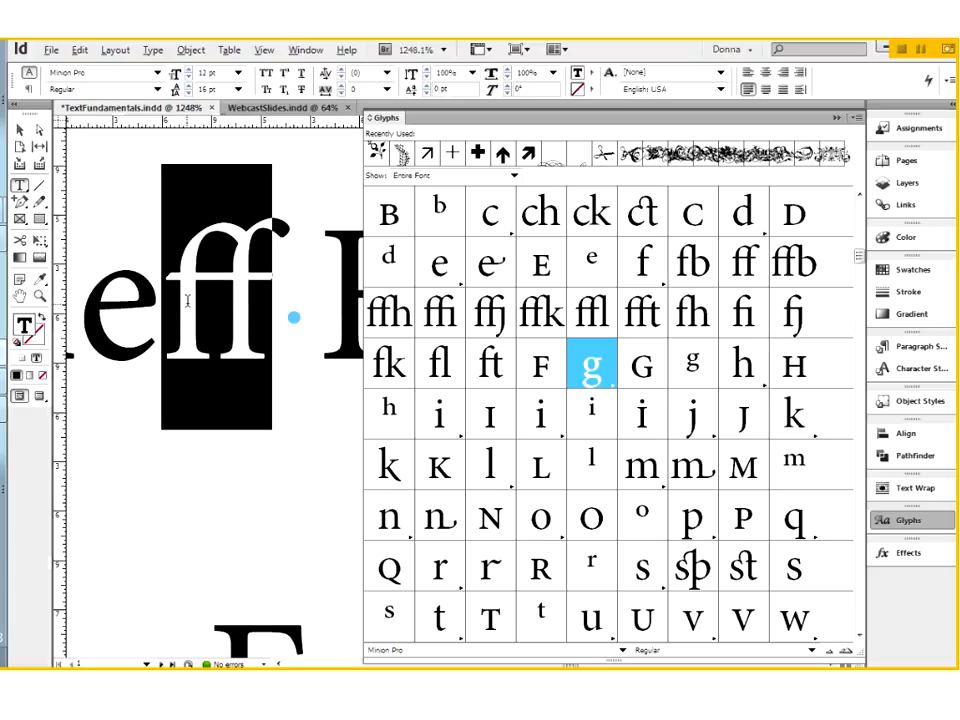
pyautogui.moveTo(272, 314); pyautogui.dragTo(180, 330)
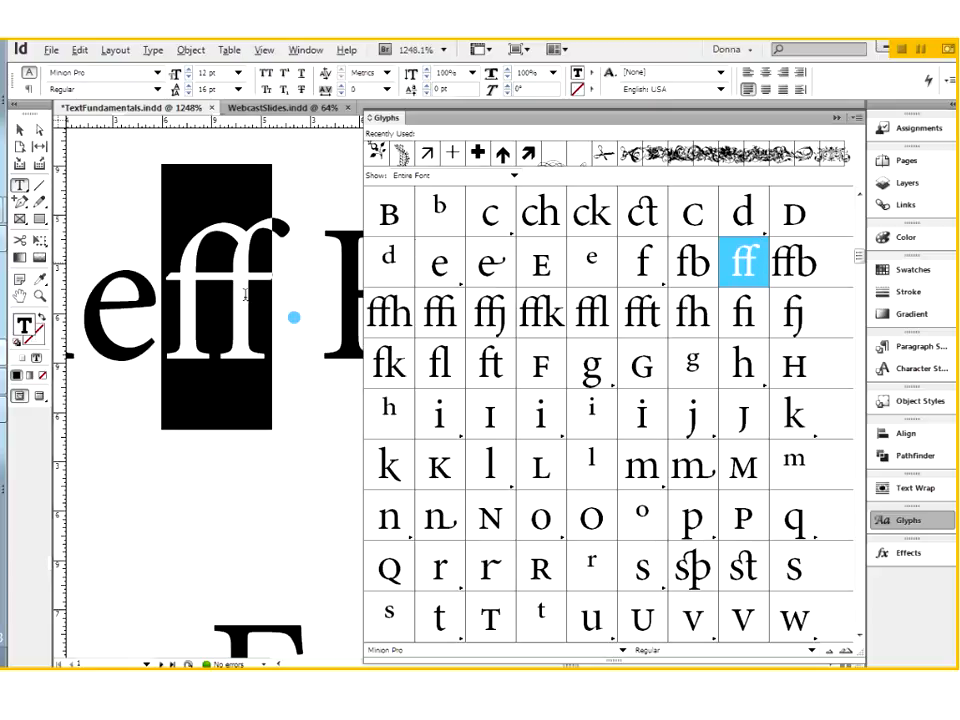
# Compare single, double and triple f after "The" by deleting and retyping letters, leave a single f, and close the Glyphs panel
pyautogui.click(263, 350)
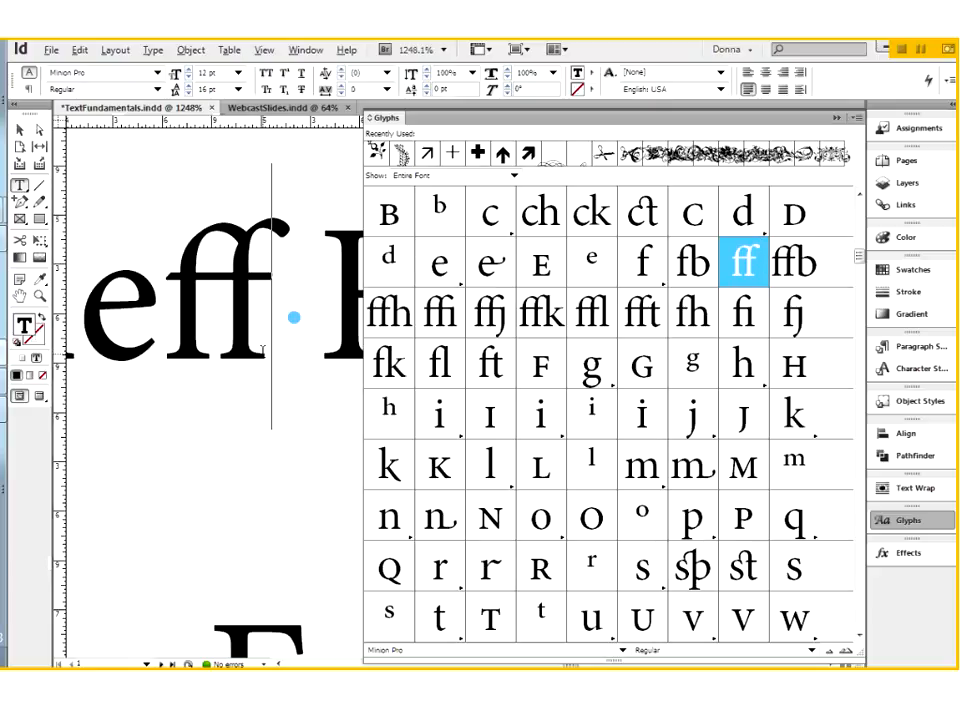
pyautogui.press('BackSpace')
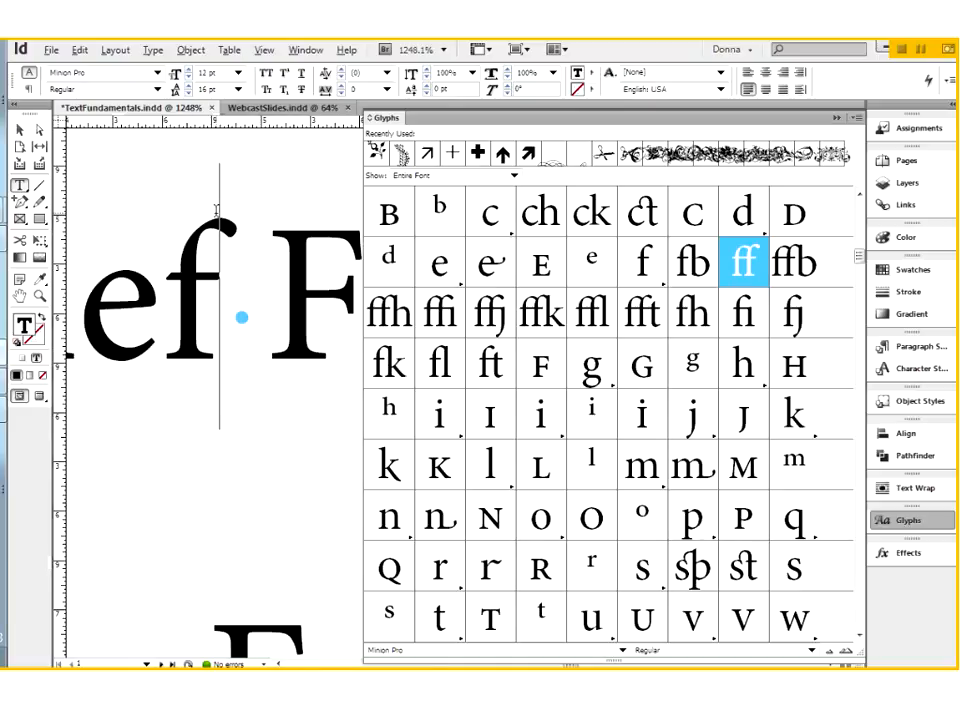
pyautogui.write('f')
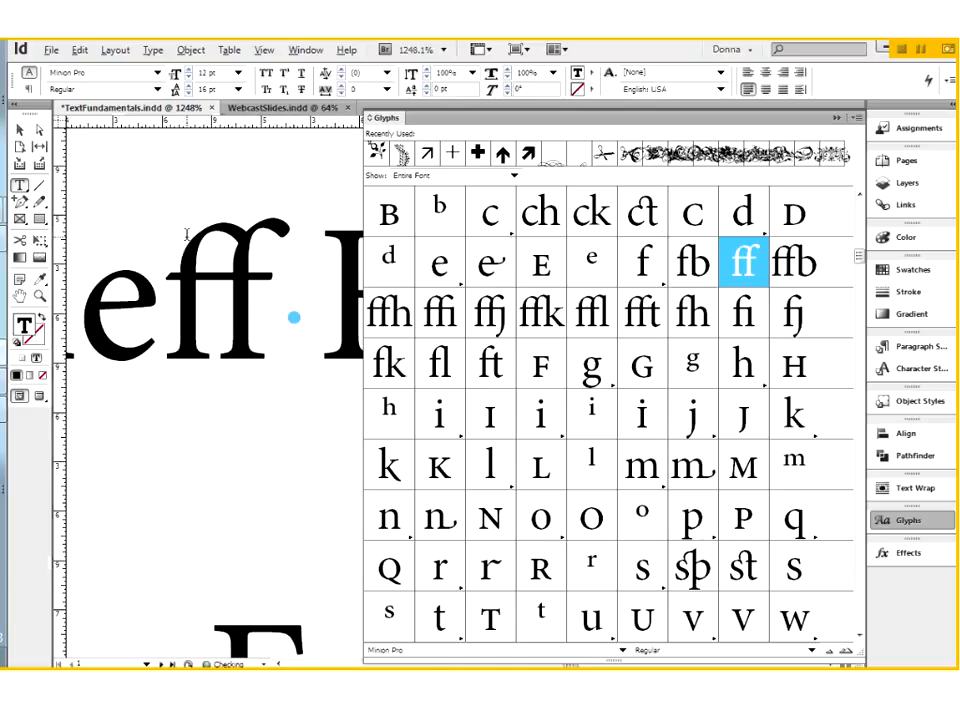
pyautogui.write('f')
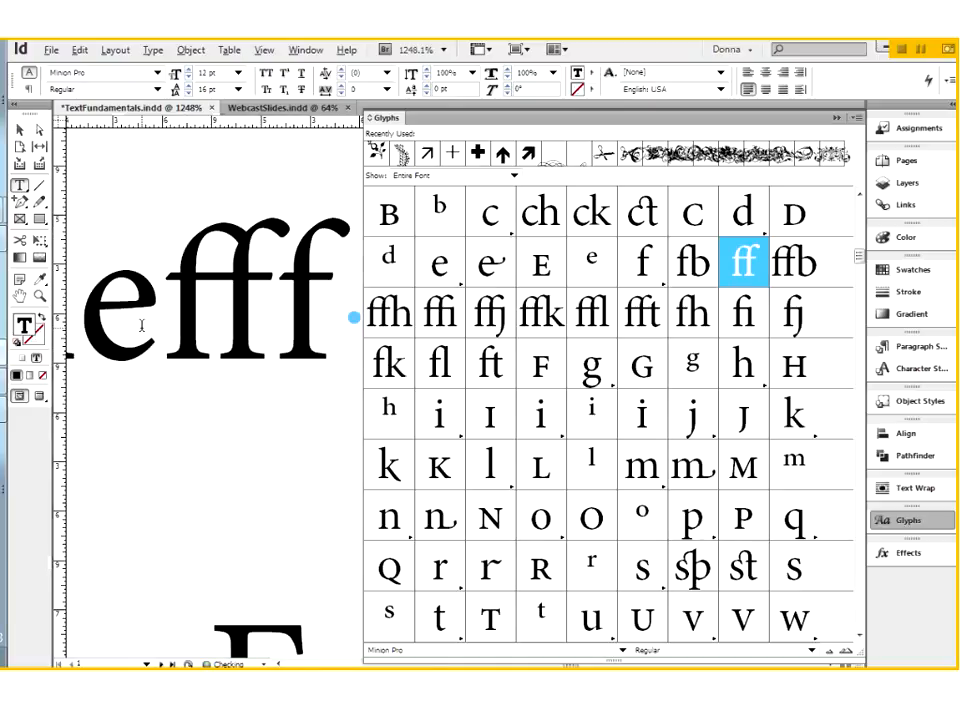
pyautogui.press('BackSpace')
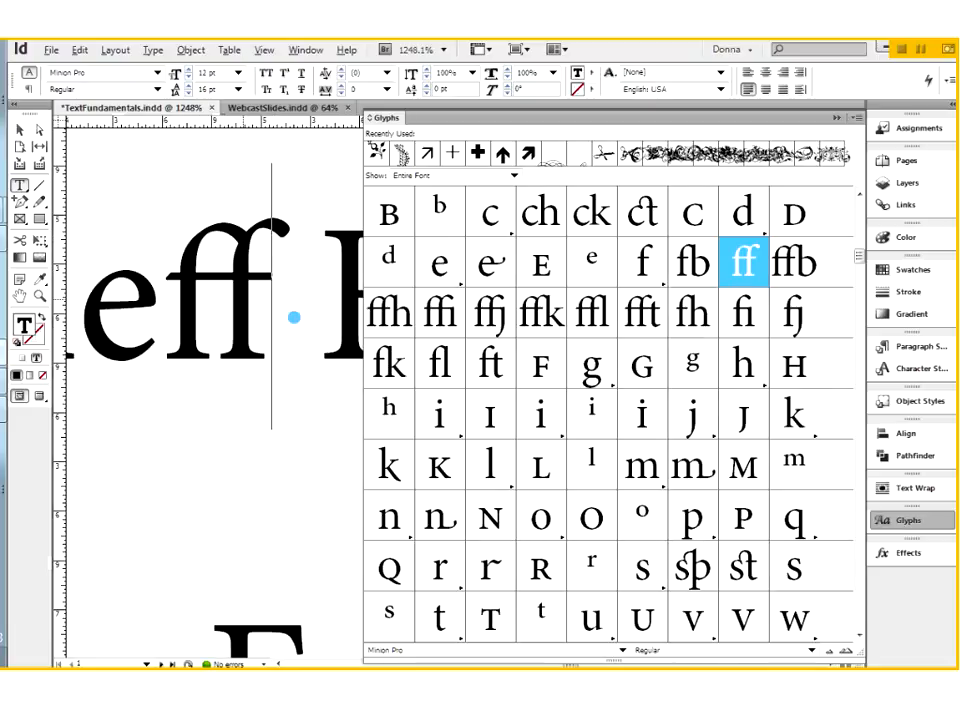
pyautogui.press('BackSpace')
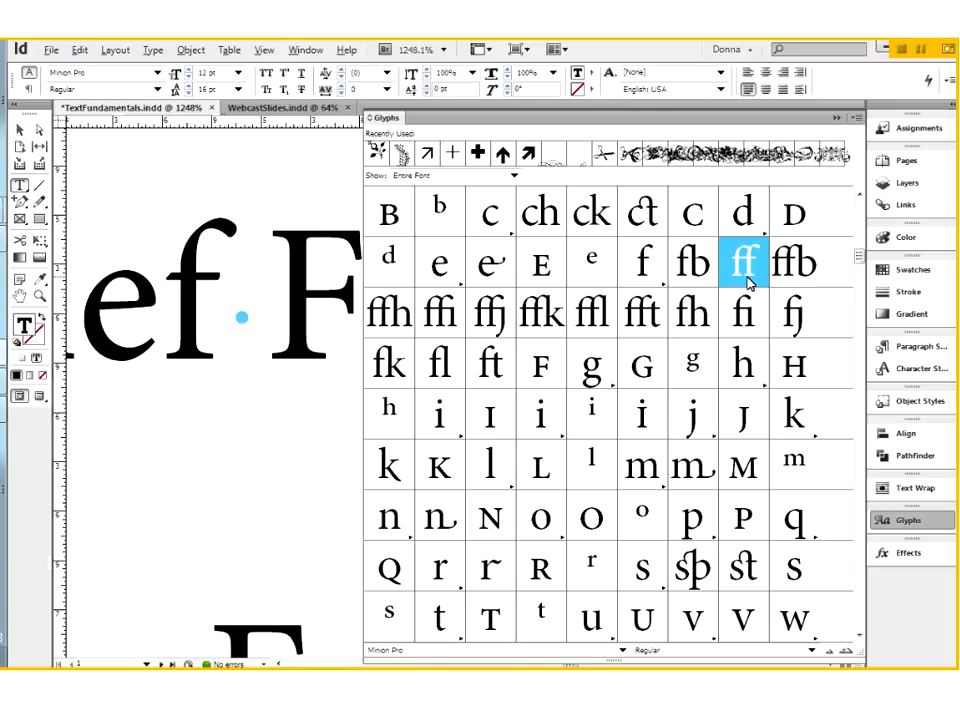
pyautogui.click(837, 118)
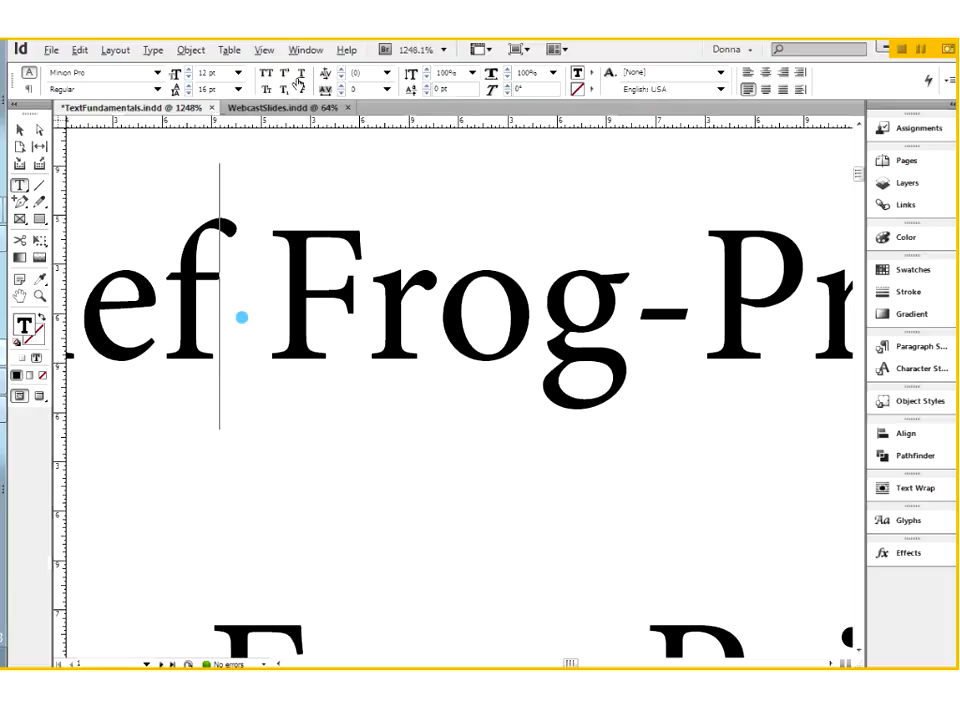
# Try superscript and subscript on the g of "Frog" in the second line, turning each off again
pyautogui.click(218, 295)
pyautogui.moveTo(609, 322); pyautogui.dragTo(561, 323)
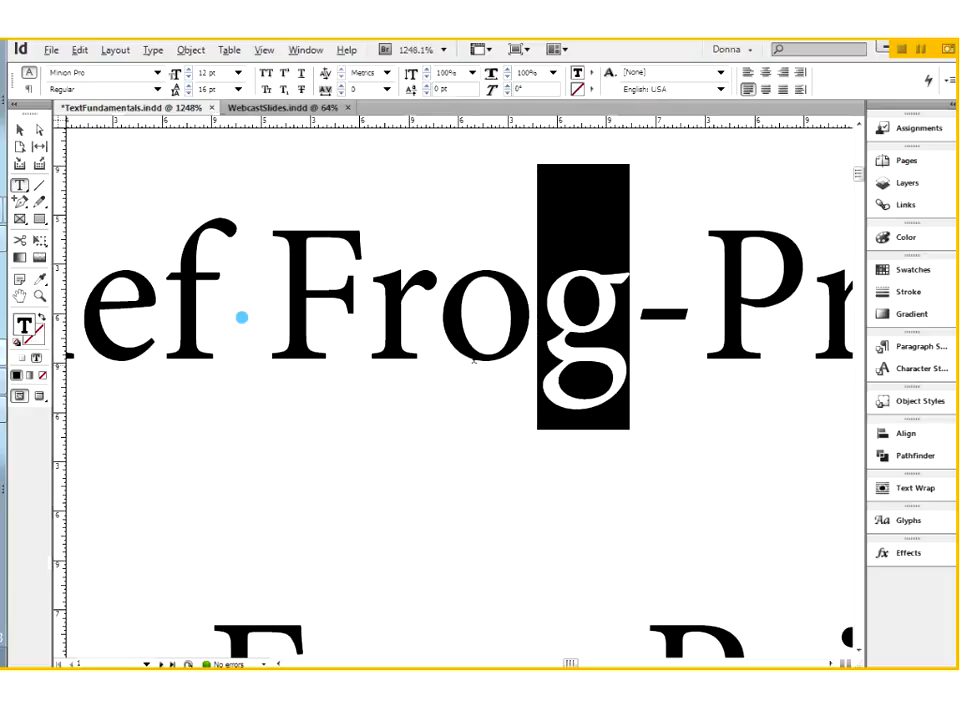
pyautogui.click(285, 76)
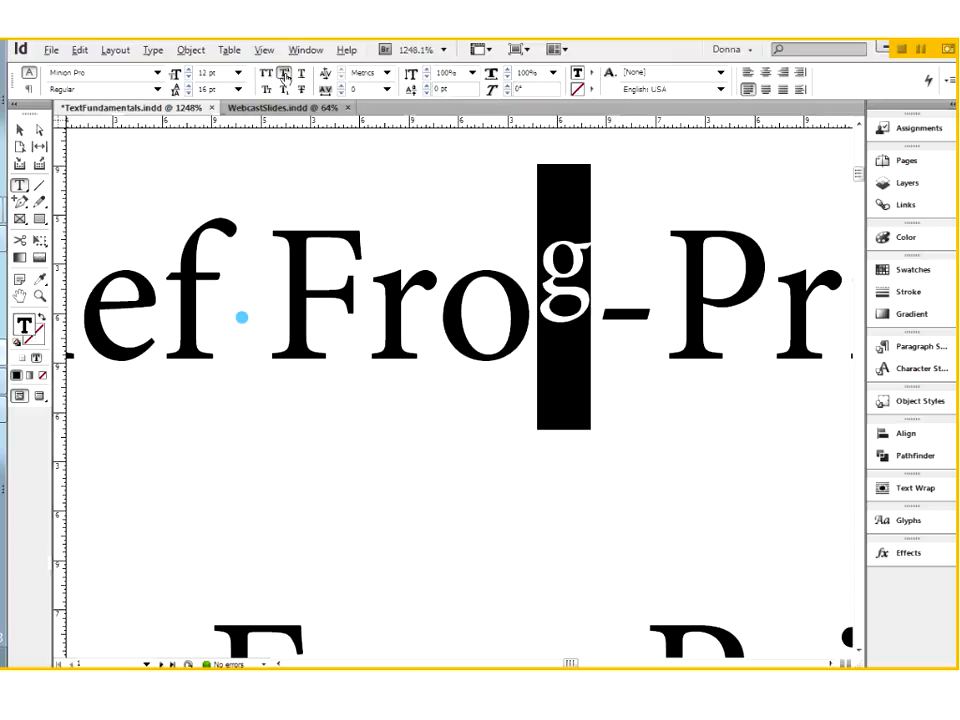
pyautogui.click(301, 76)
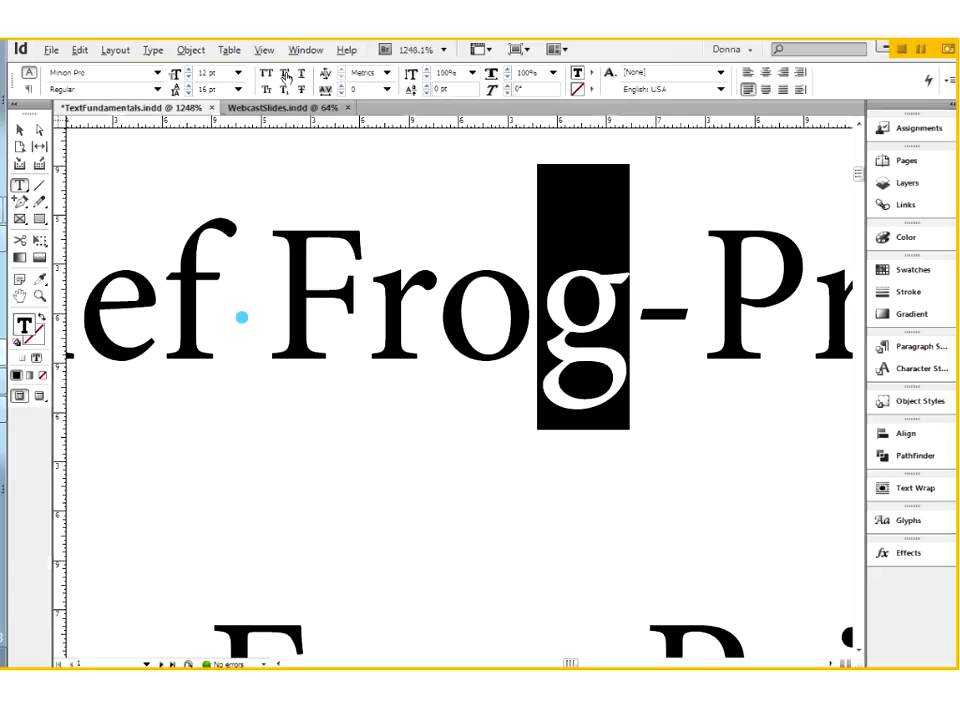
pyautogui.click(284, 90)
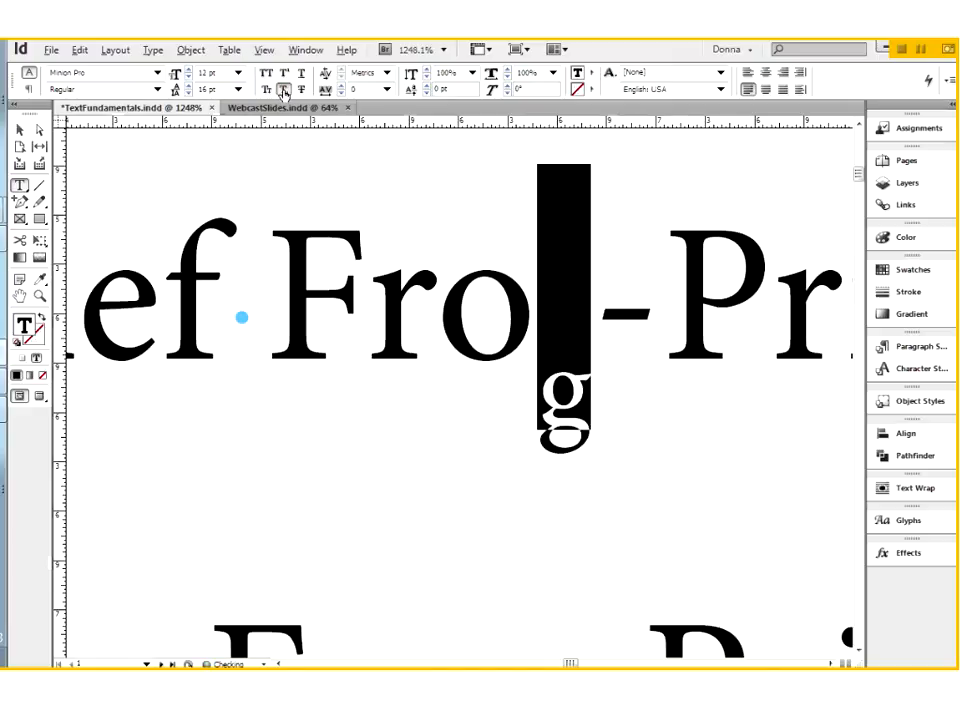
pyautogui.click(282, 90)
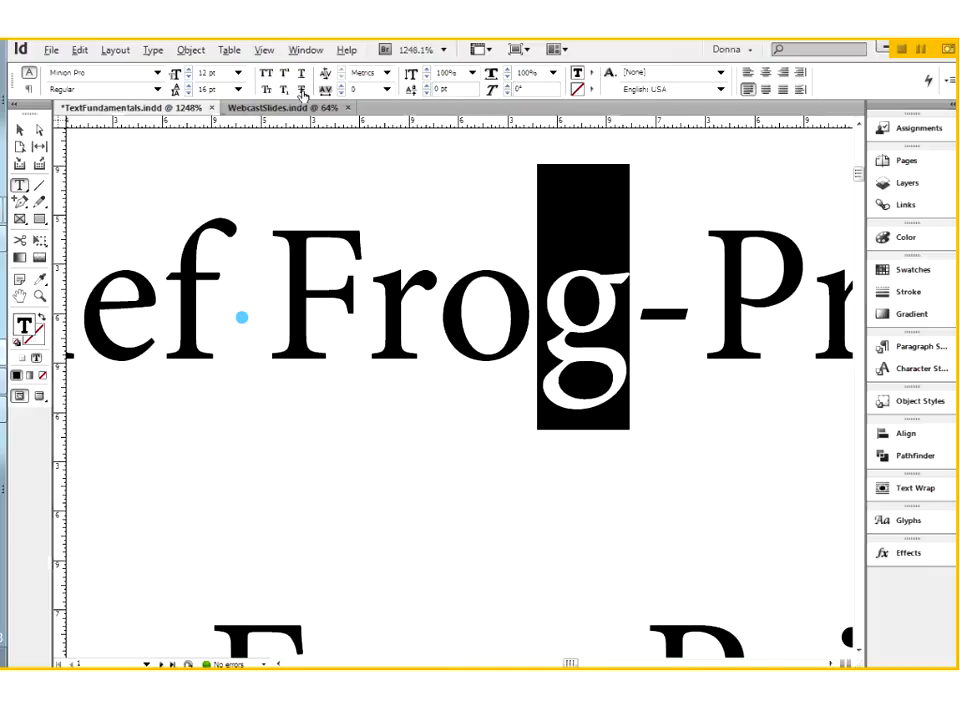
pyautogui.click(301, 90)
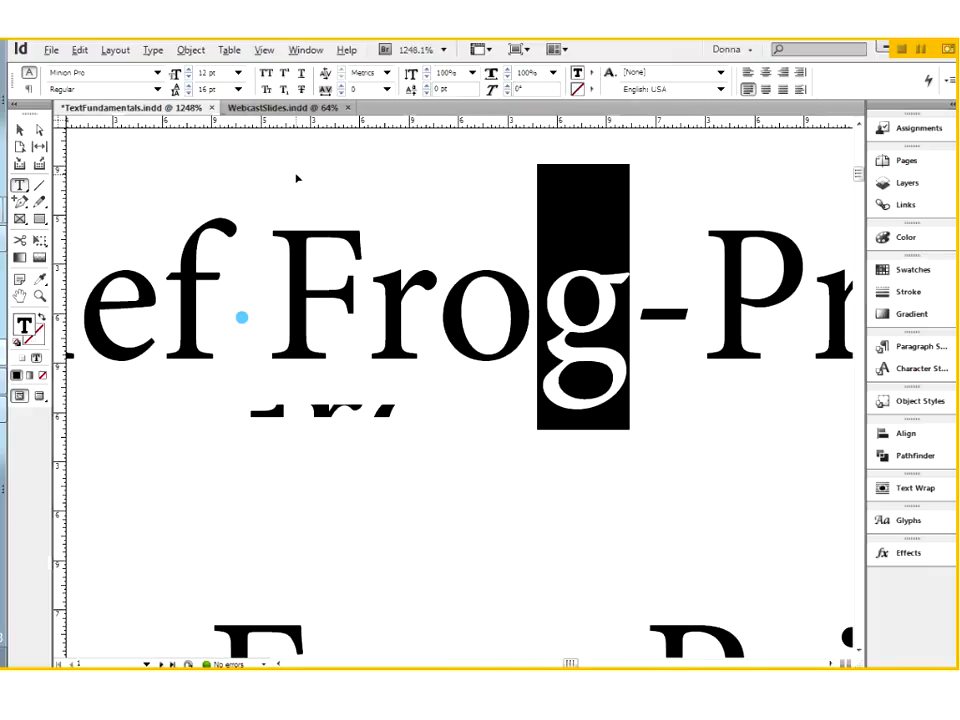
pyautogui.hotkey('ctrl', '-')
pyautogui.hotkey('ctrl', '-')
pyautogui.hotkey('ctrl', '-')
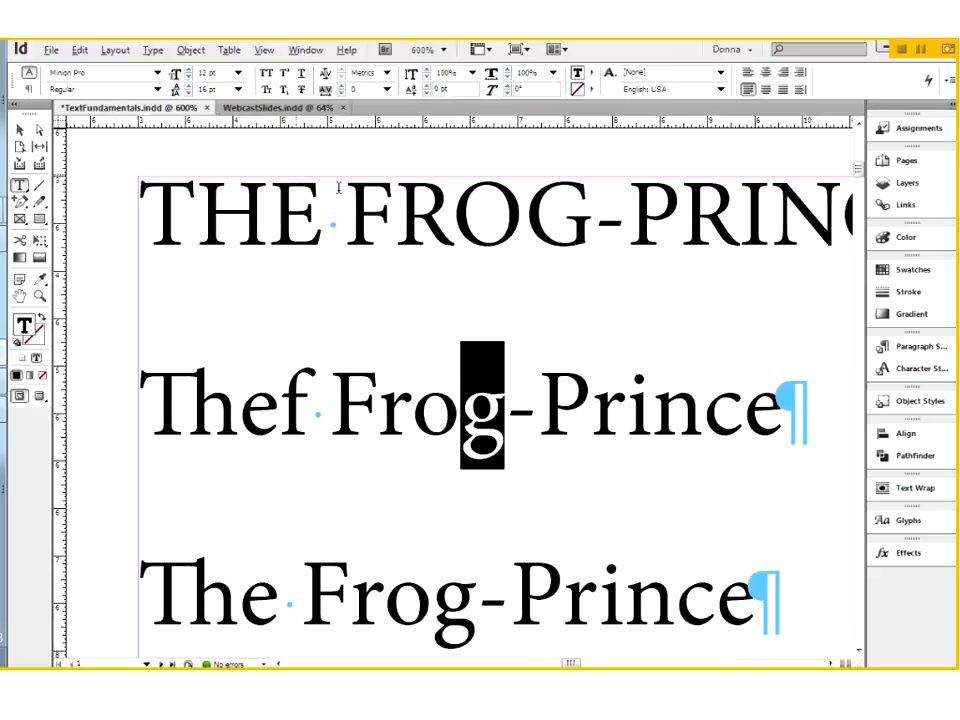
pyautogui.scroll(1, 339, 189)
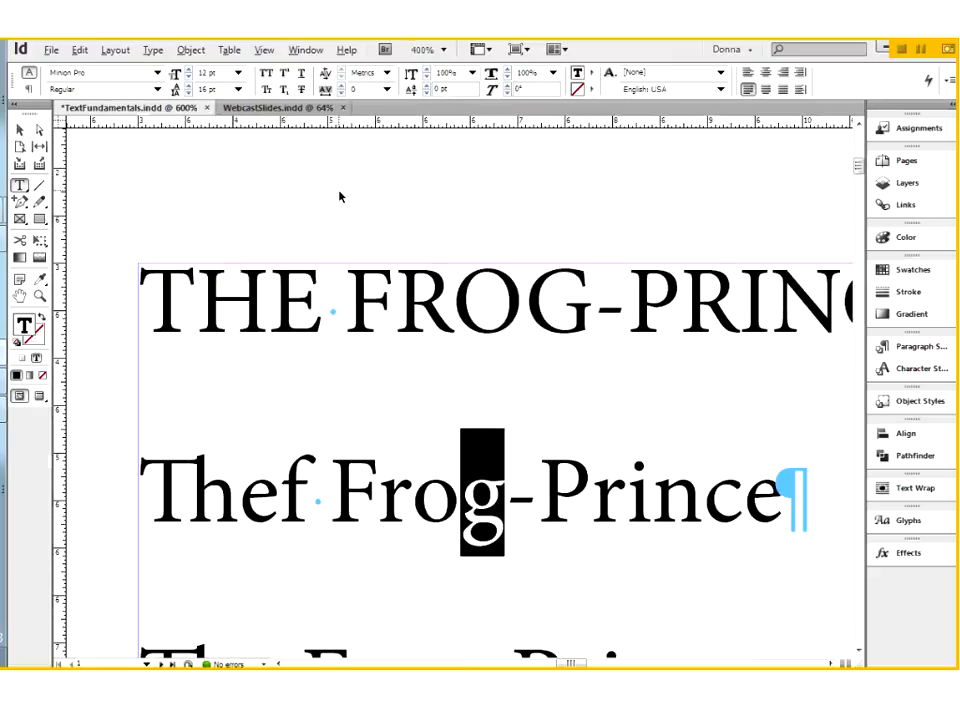
# Apply Small Caps to the title line "THE FROG-PRINCE", which is typed in capitals
pyautogui.hotkey('ctrl', '-')
pyautogui.hotkey('ctrl', '-')
pyautogui.hotkey('ctrl', '-')
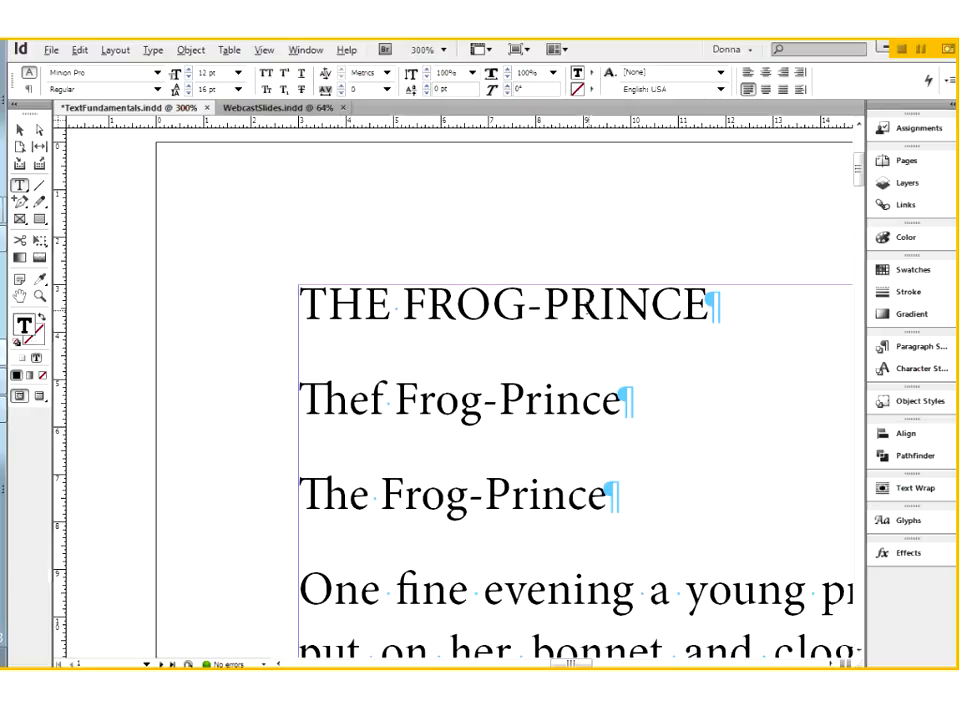
pyautogui.tripleClick(581, 309)
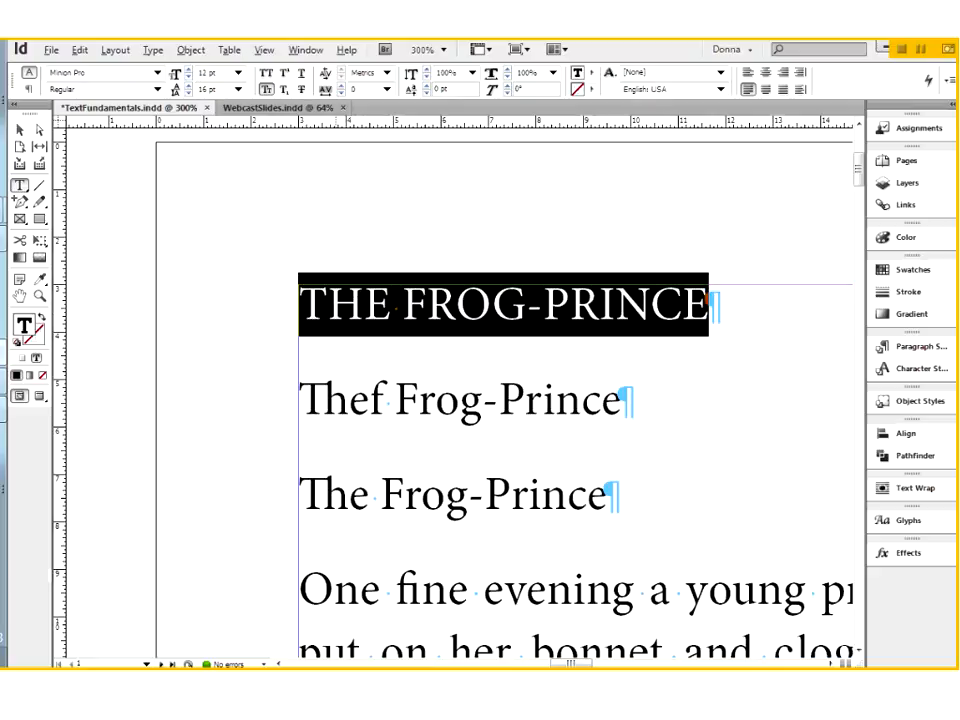
# Remove the extra f after "The" in the second line and set the whole line in Small Caps
pyautogui.click(366, 400)
pyautogui.press('Delete')
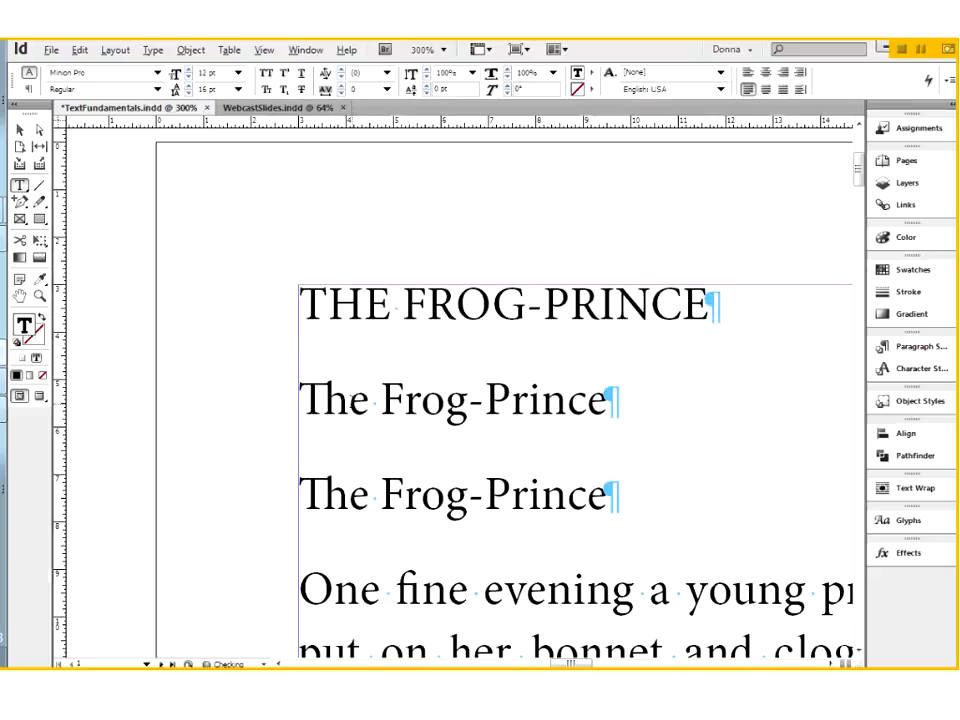
pyautogui.moveTo(299, 400); pyautogui.dragTo(608, 400)
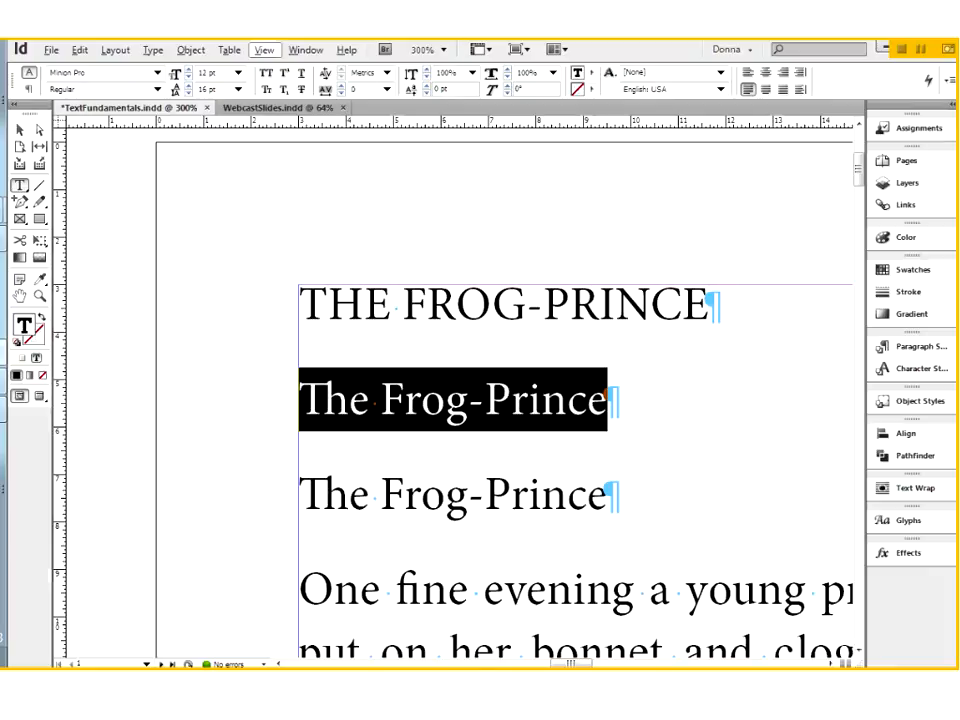
pyautogui.click(267, 91)
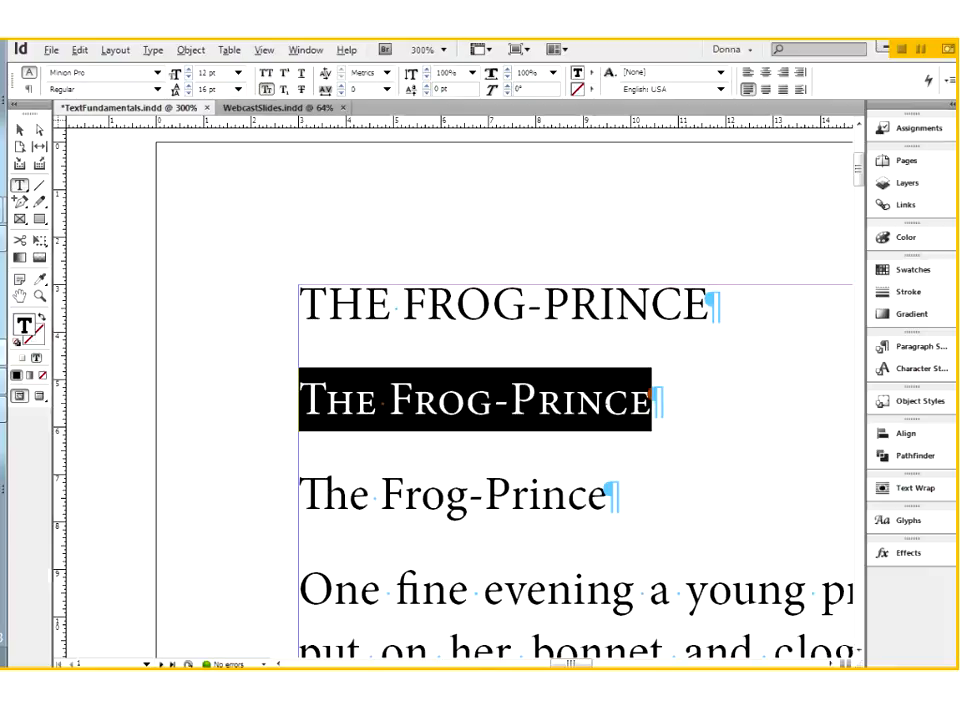
pyautogui.click(603, 400)
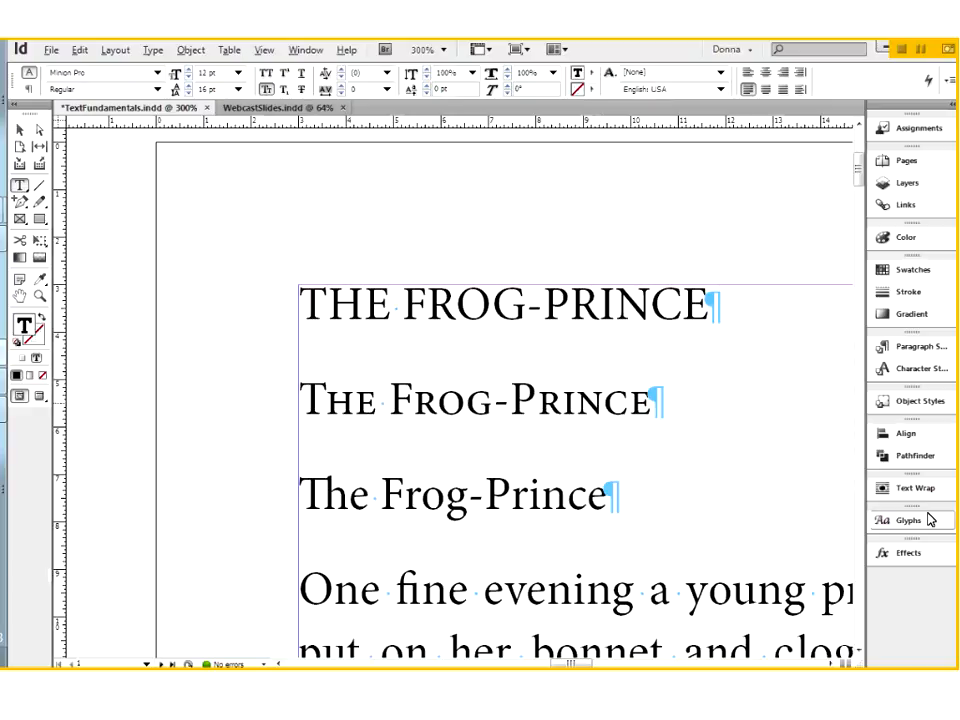
# Compare the small-cap N of the second line with the capital N of the title in the Glyphs panel, and close the panel
pyautogui.click(908, 520)
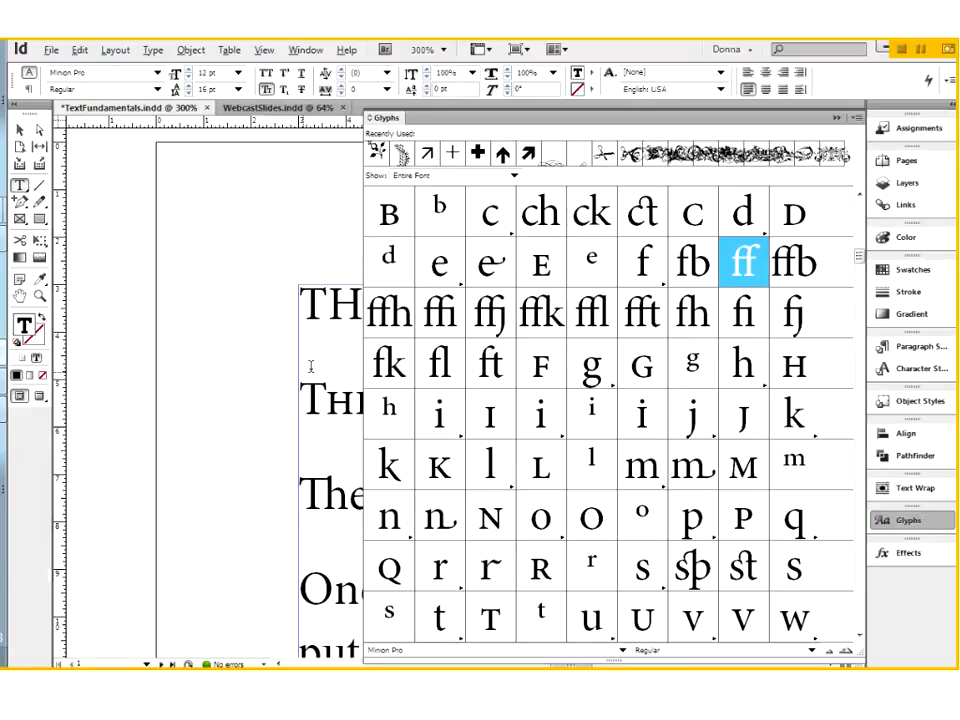
pyautogui.moveTo(303, 371); pyautogui.dragTo(197, 374)
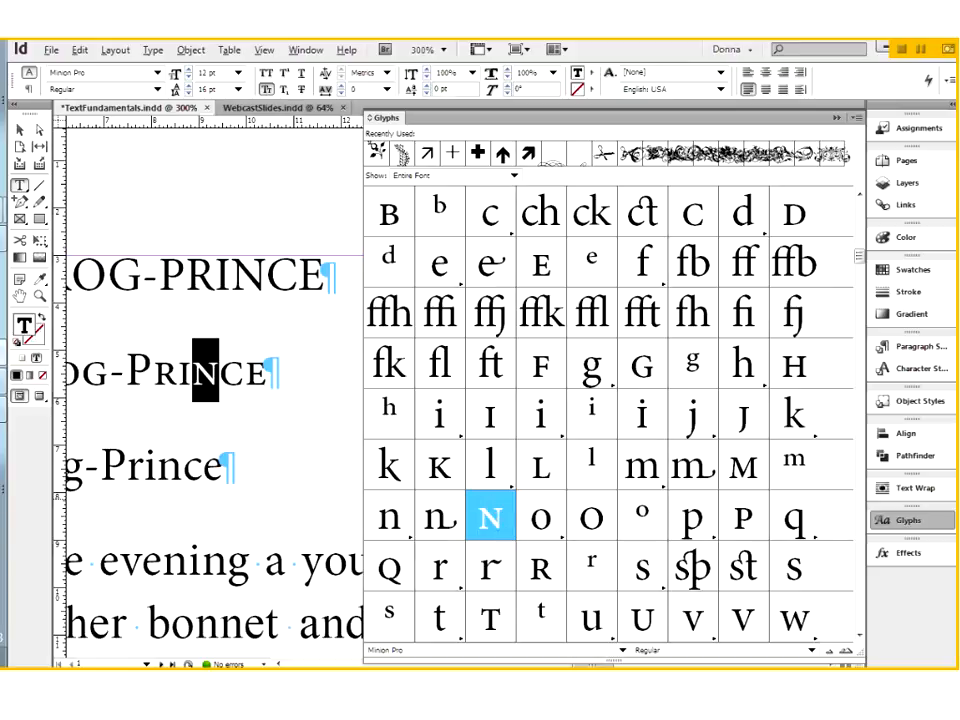
pyautogui.doubleClick(500, 527)
pyautogui.moveTo(250, 284); pyautogui.dragTo(243, 284)
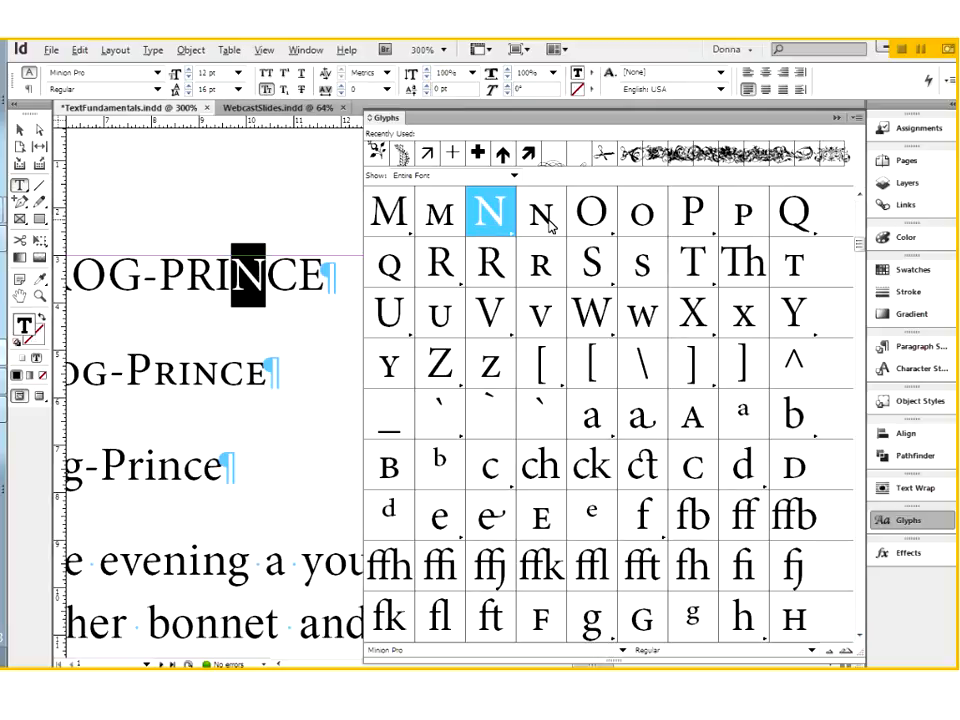
pyautogui.click(231, 398)
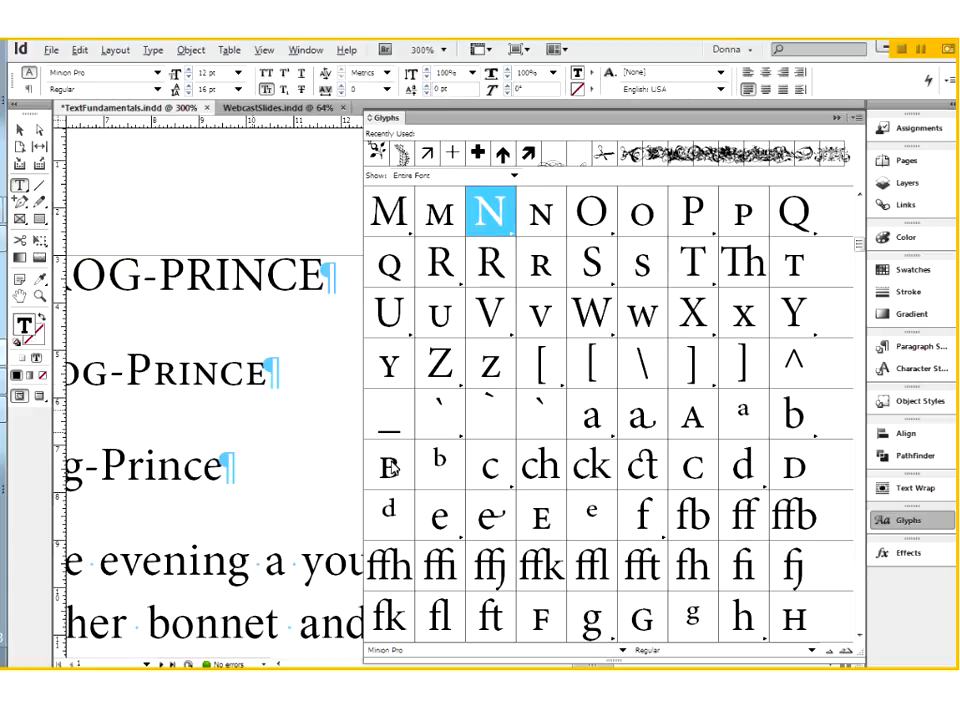
pyautogui.click(838, 119)
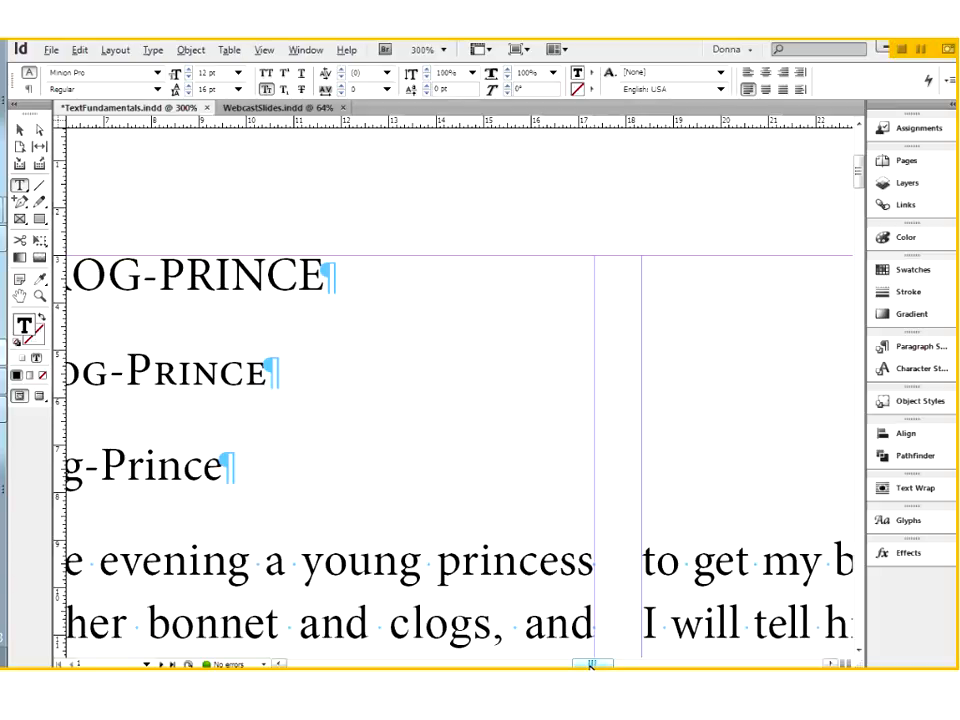
# Delete the second and third title lines, keeping only "THE FROG-PRINCE" above the story
pyautogui.moveTo(590, 665); pyautogui.dragTo(579, 665)
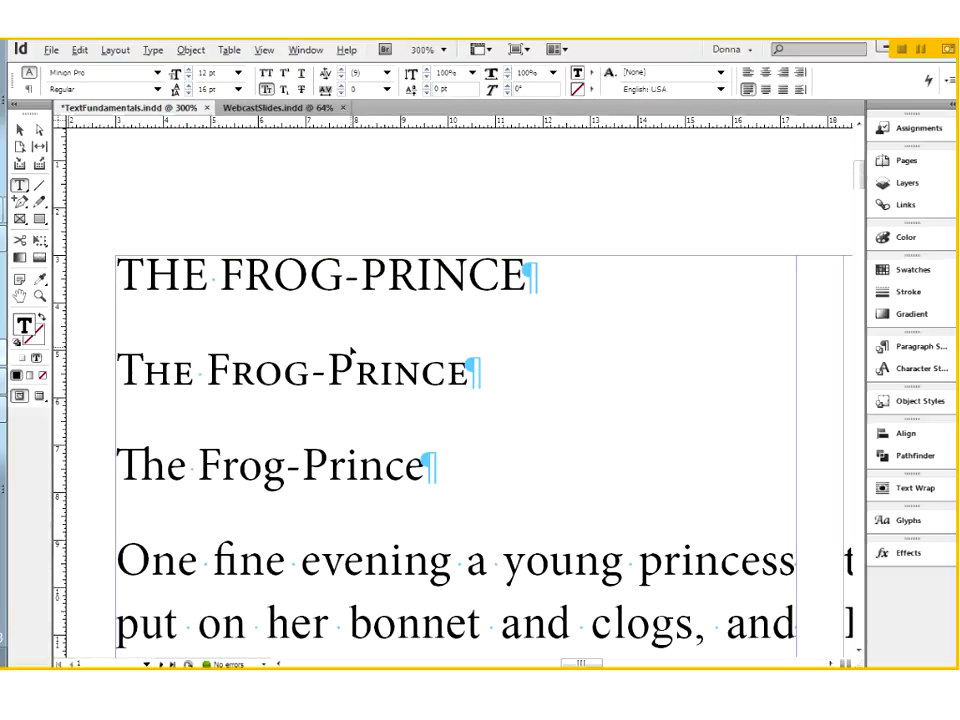
pyautogui.hotkey('ctrl', '0')
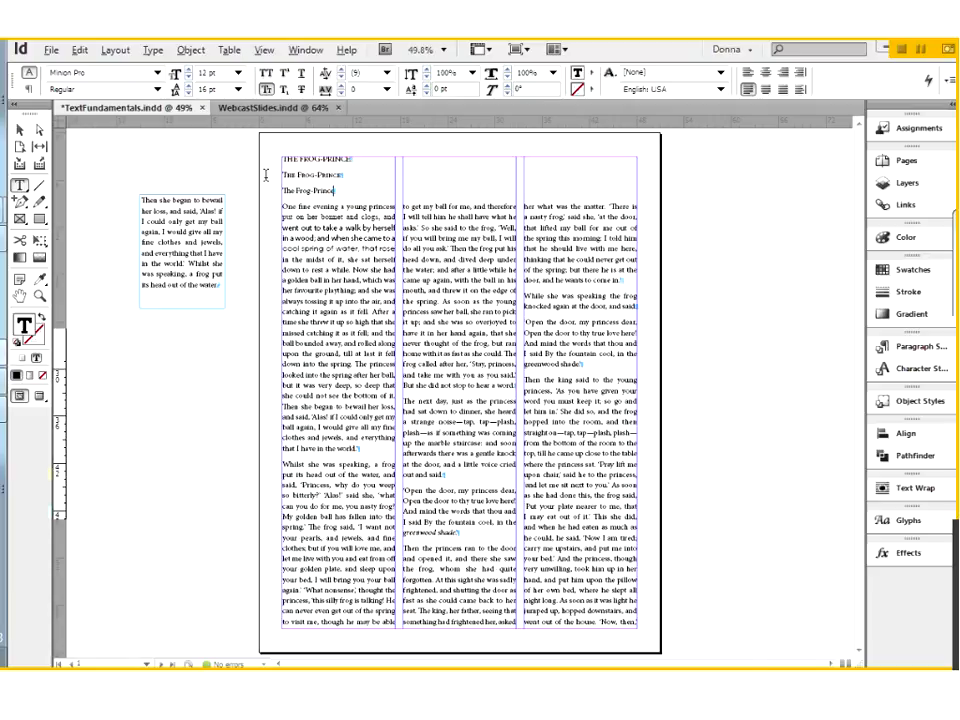
pyautogui.moveTo(340, 191); pyautogui.dragTo(266, 175)
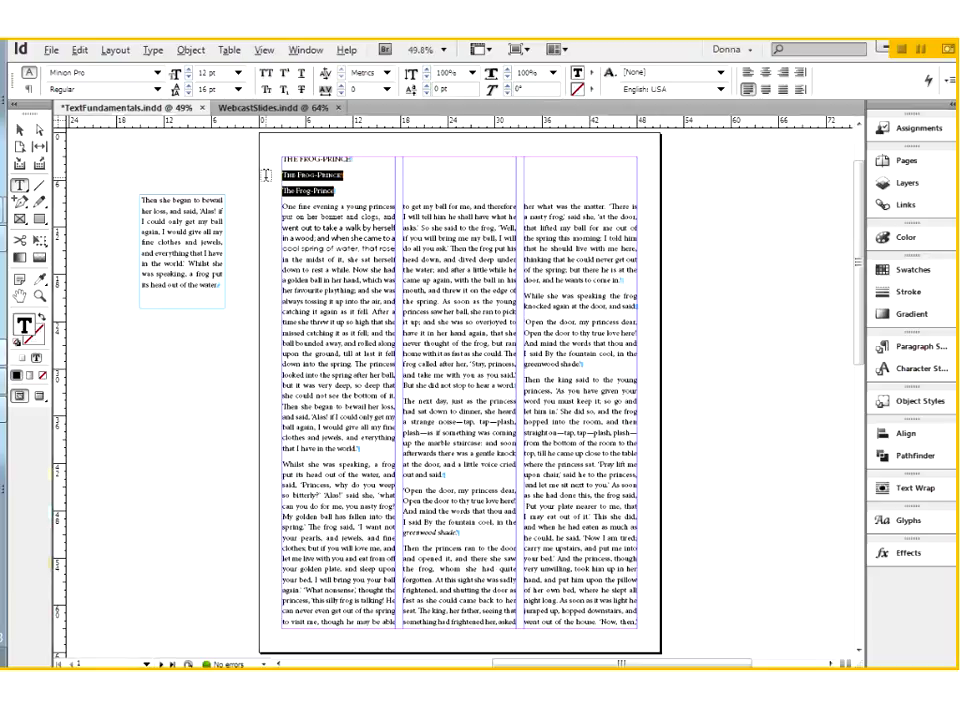
pyautogui.press('BackSpace')
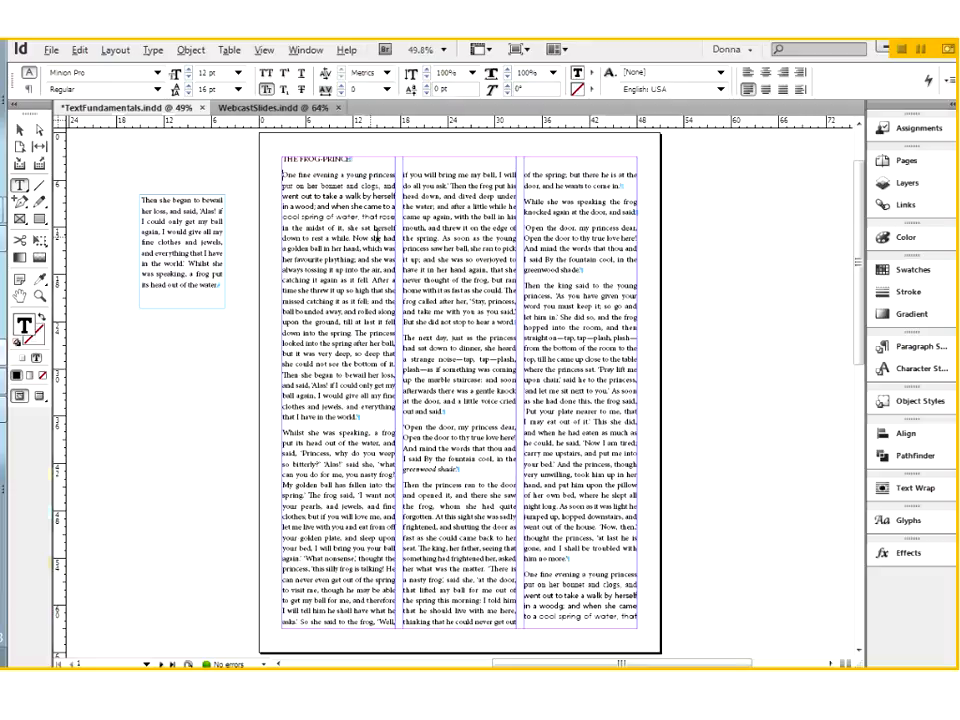
pyautogui.hotkey('ctrl', 'y')
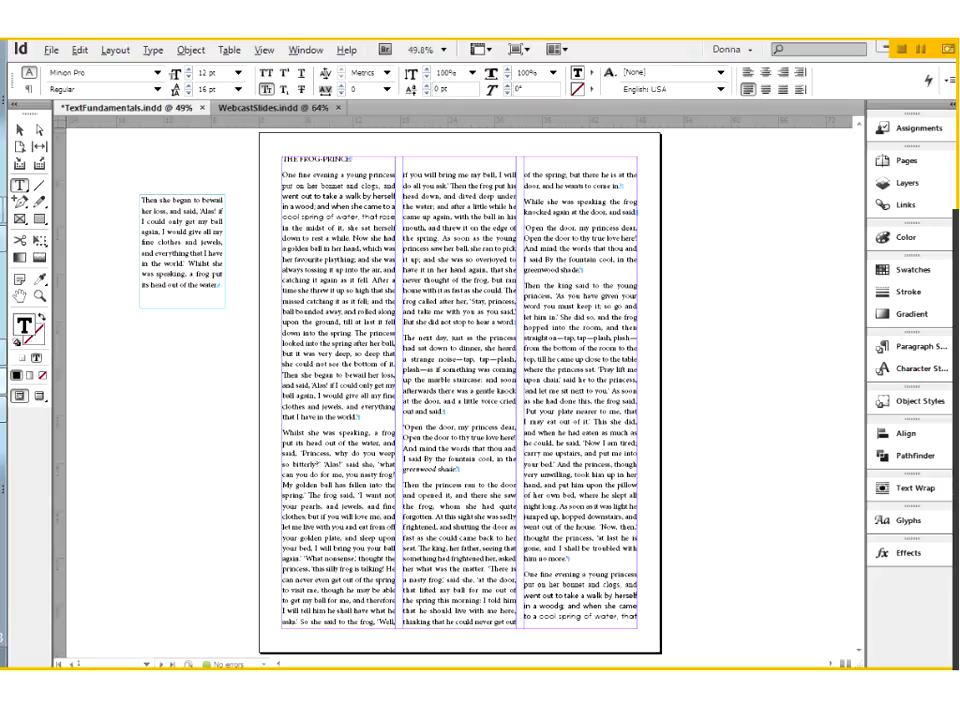
# Enlarge the title to 40 pt and replace its text with "The Frog Prince" on its own line above the story
pyautogui.tripleClick(327, 157)
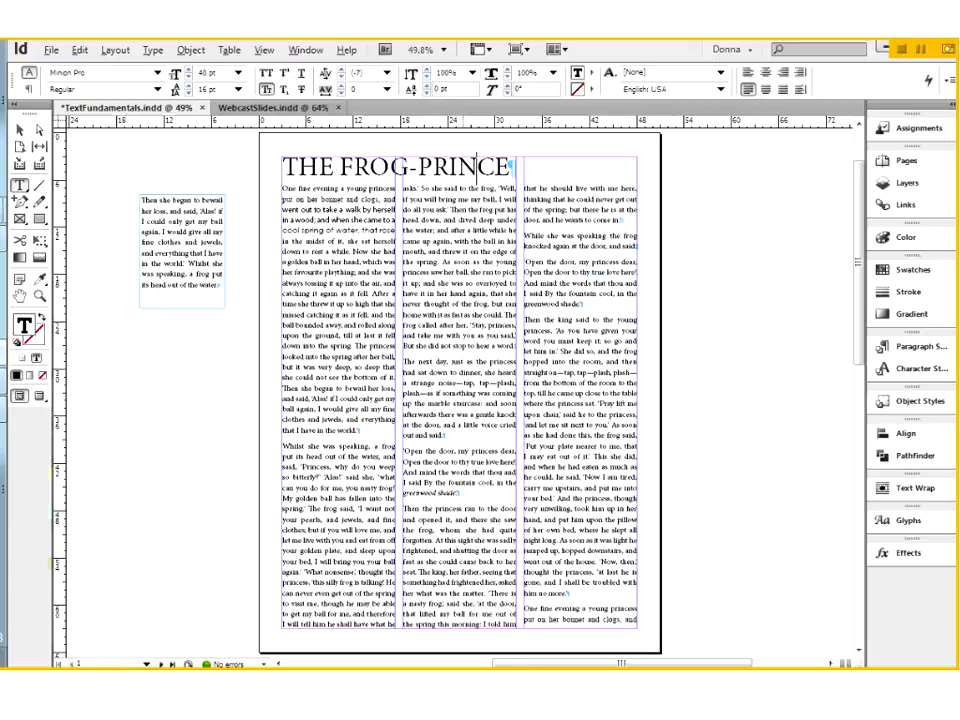
pyautogui.tripleClick(463, 163)
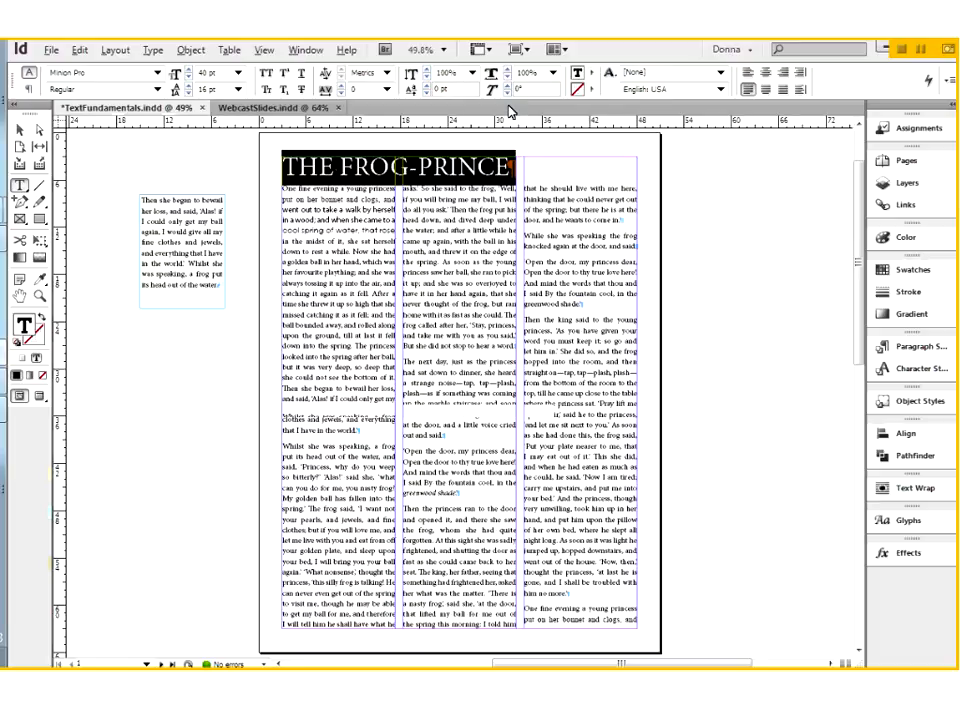
pyautogui.press('BackSpace')
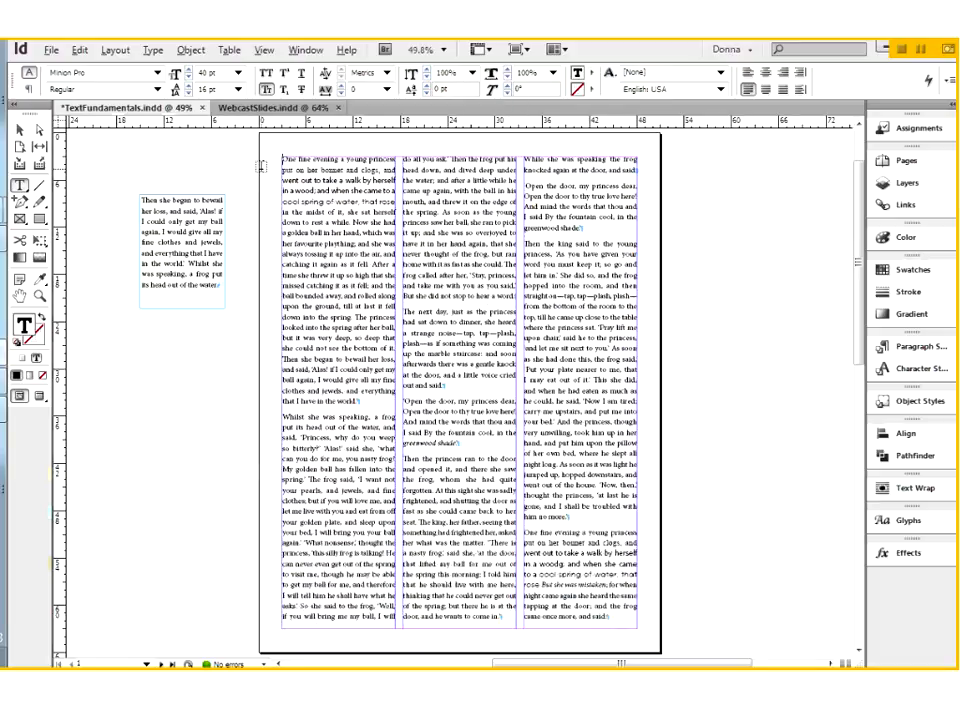
pyautogui.press('Return')
pyautogui.write('The')
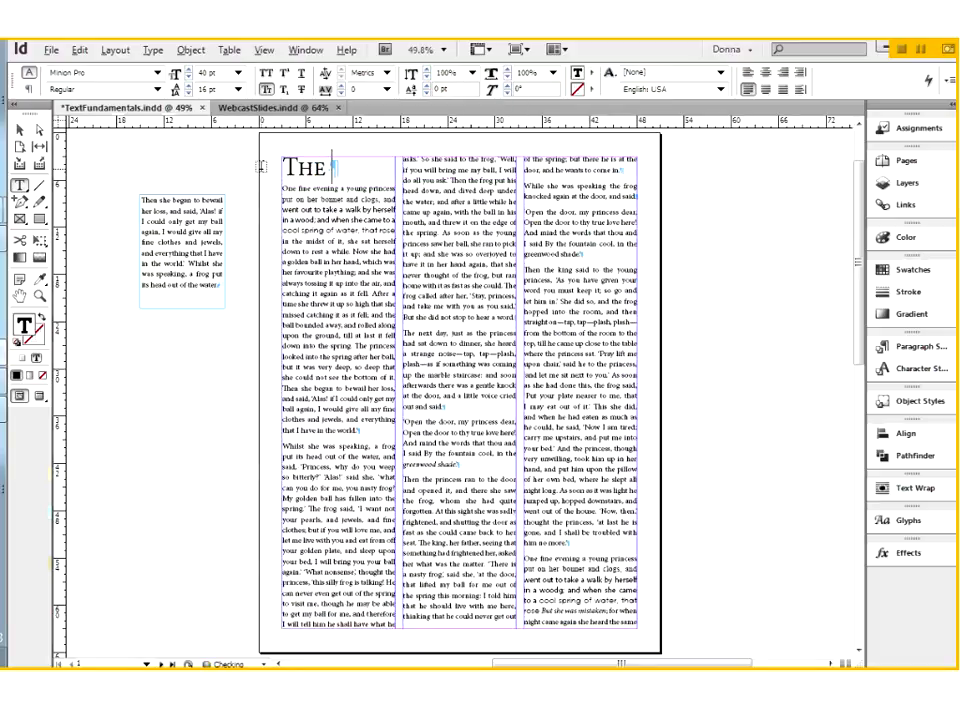
pyautogui.write(' Frog')
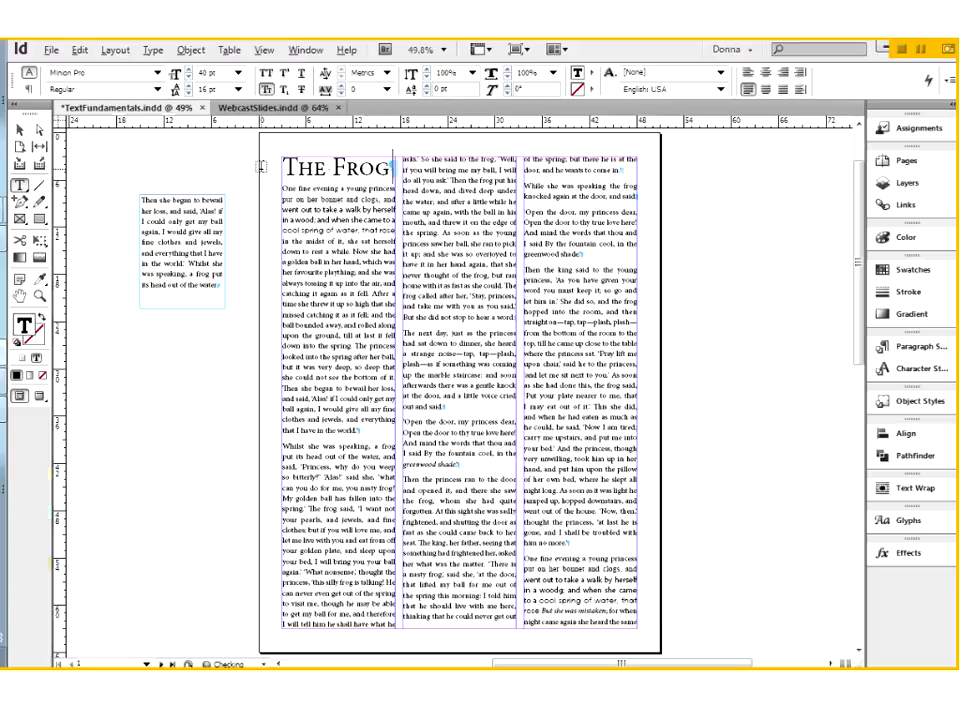
pyautogui.write(' Prince')
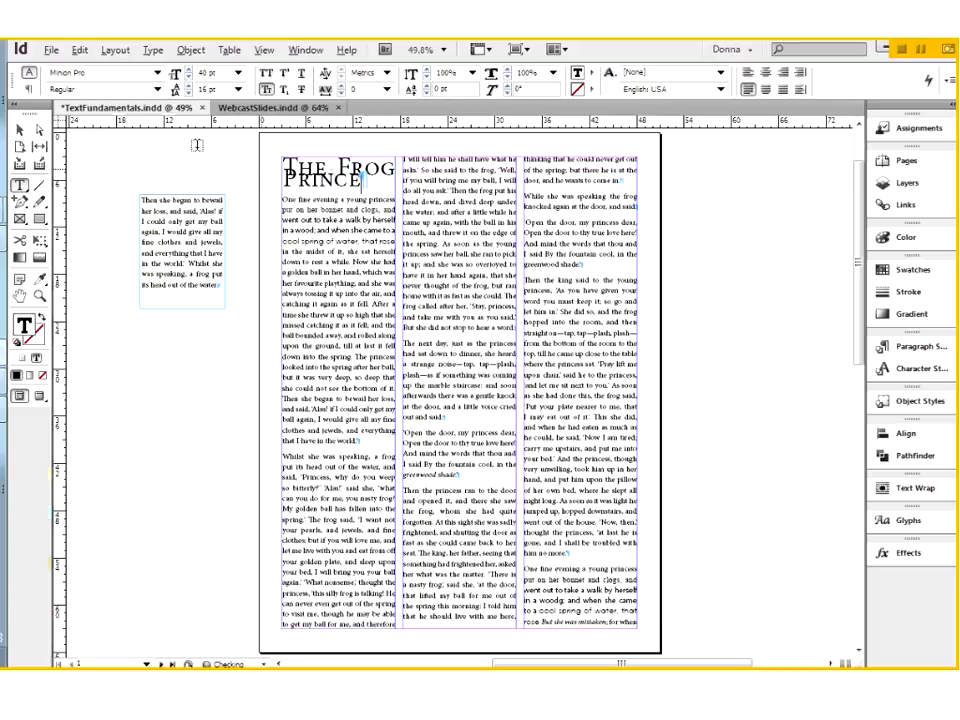
# Set the leading of the two-line title to Auto
pyautogui.tripleClick(322, 165)
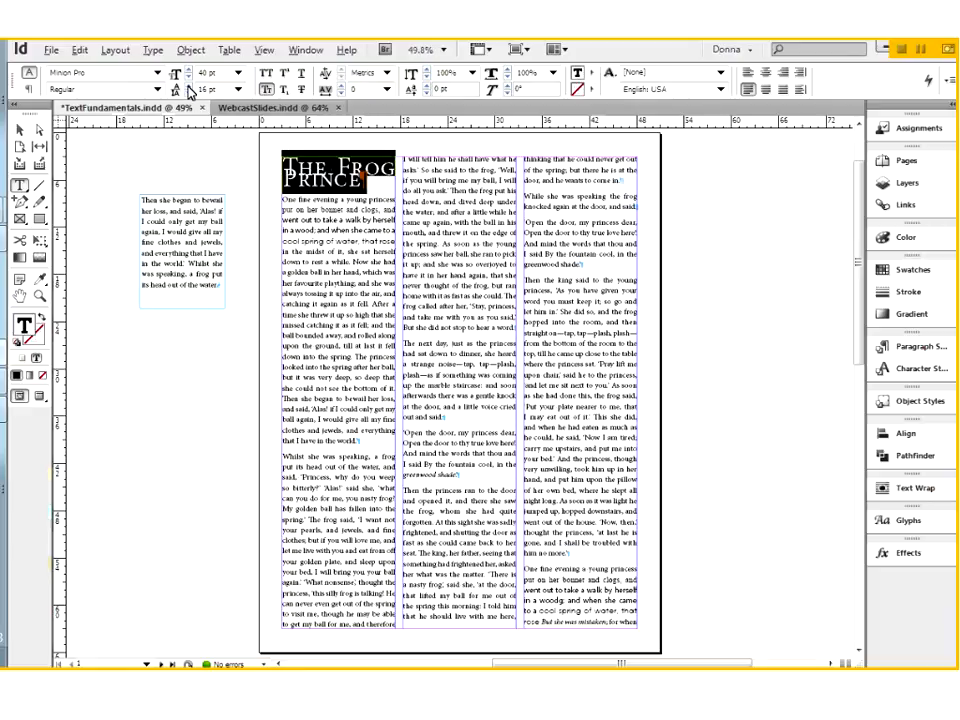
pyautogui.click(238, 89)
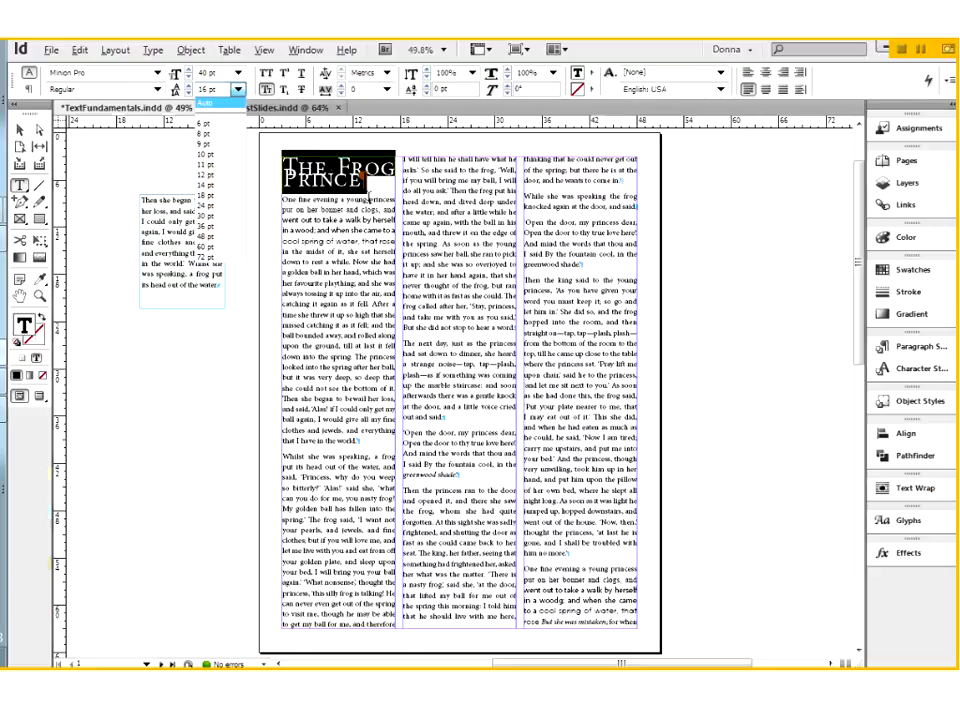
pyautogui.click(206, 103)
pyautogui.click(351, 197)
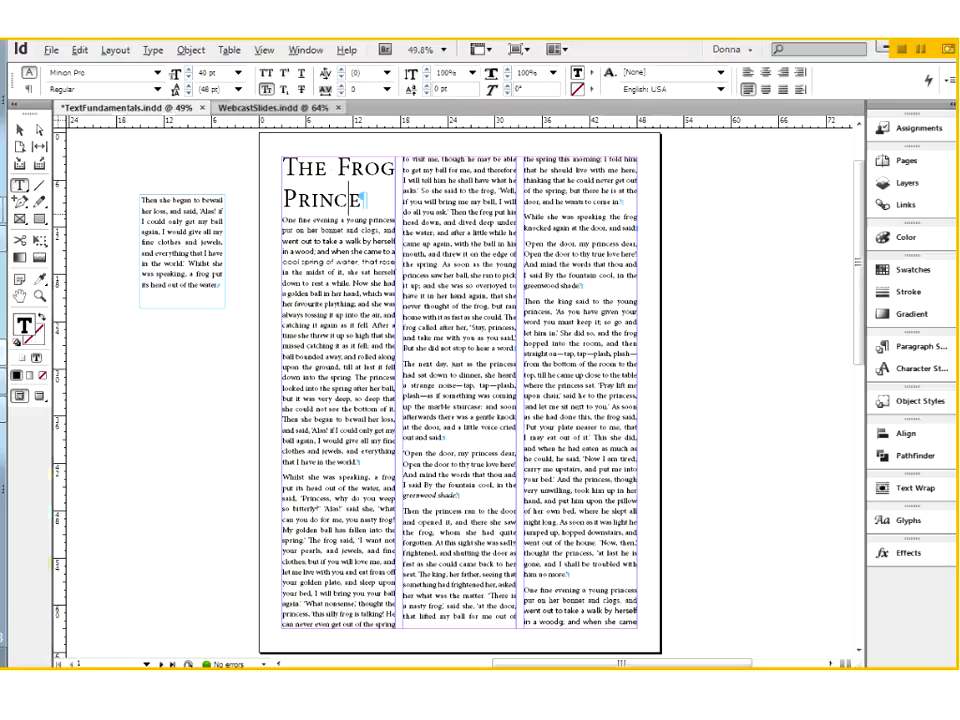
# Shorten the three-column story frame from above to a height of about 53p0 and draw a full-width text frame over it
pyautogui.press('Escape')
pyautogui.click(20, 131)
pyautogui.moveTo(459, 157); pyautogui.dragTo(456, 212)
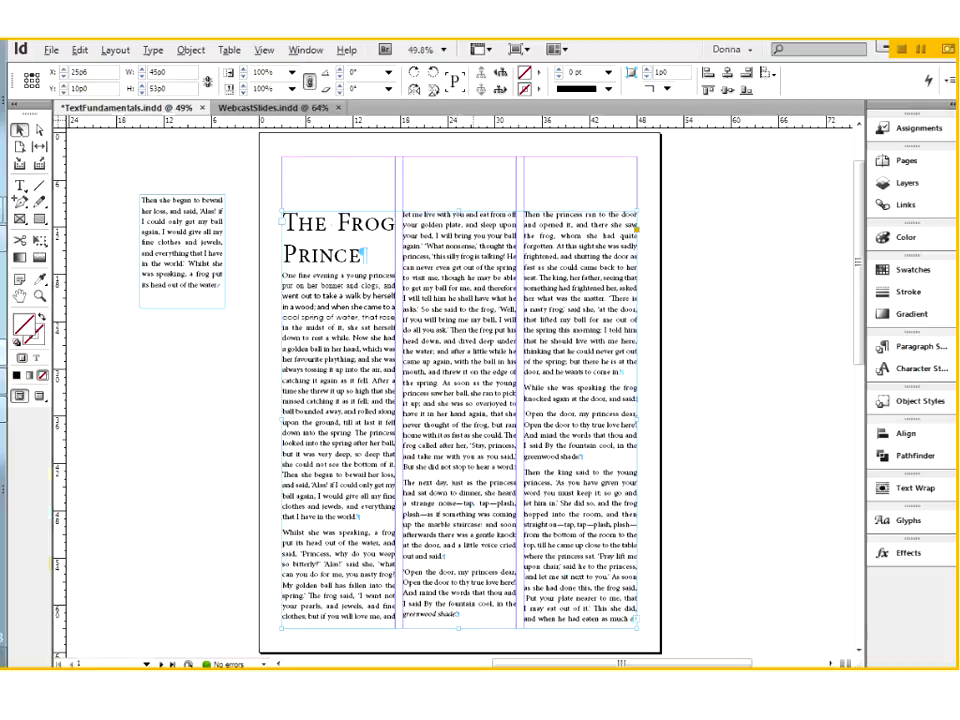
pyautogui.press('t')
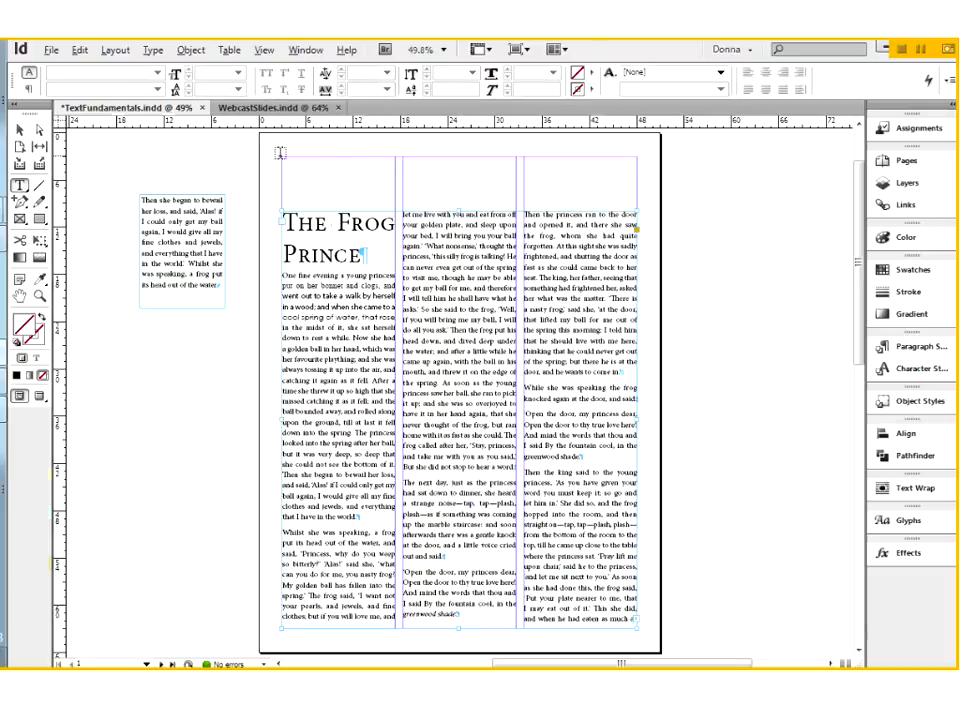
pyautogui.moveTo(281, 155); pyautogui.dragTo(636, 209)
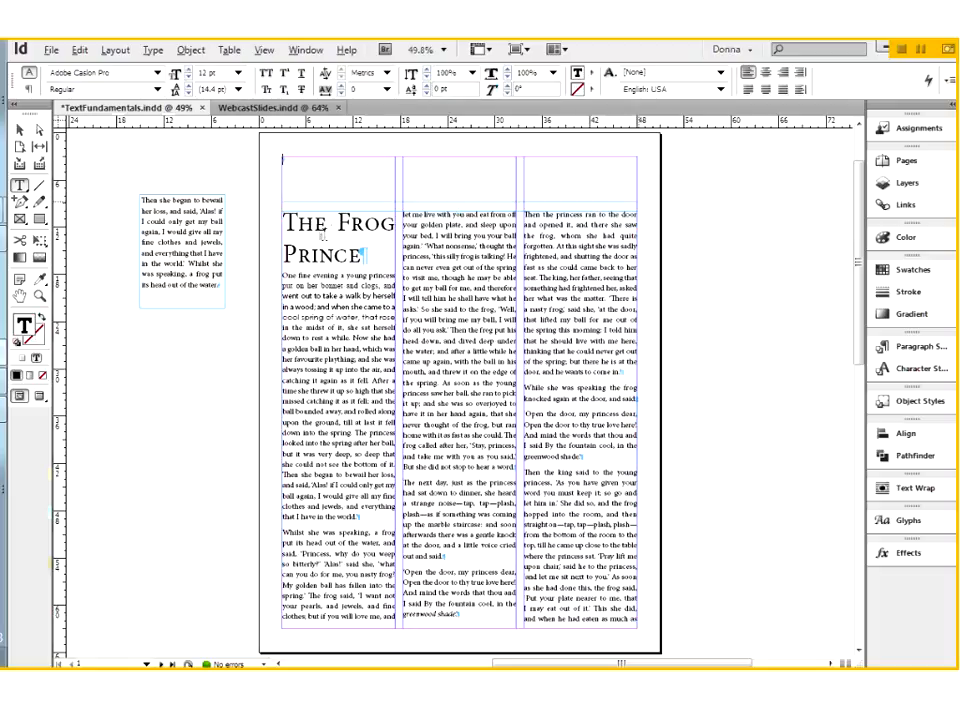
# Copy the title "The Frog Prince" from the story and paste it into the new full-width frame
pyautogui.tripleClick(316, 228)
pyautogui.tripleClick(318, 230)
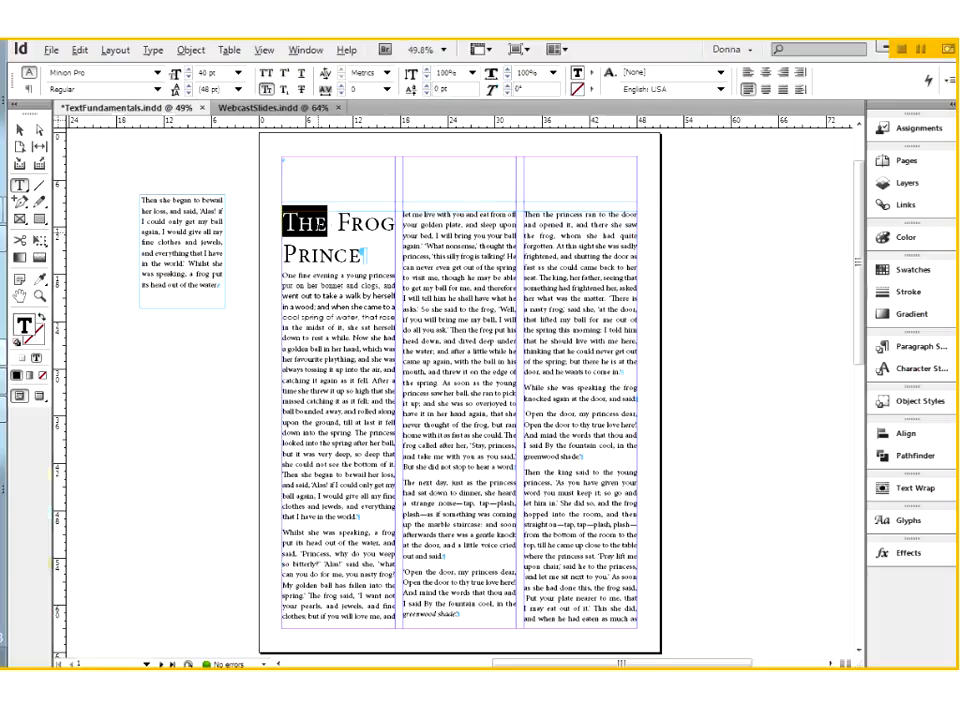
pyautogui.click(318, 230)
pyautogui.hotkey('ctrl', 'c')
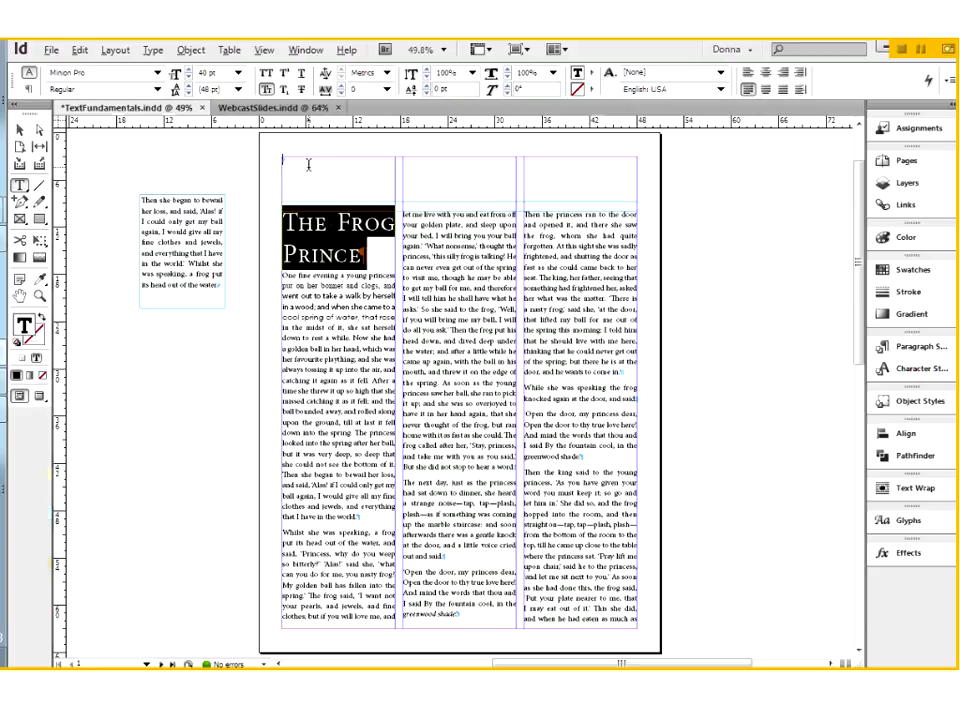
pyautogui.click(313, 163)
pyautogui.hotkey('ctrl', 'v')
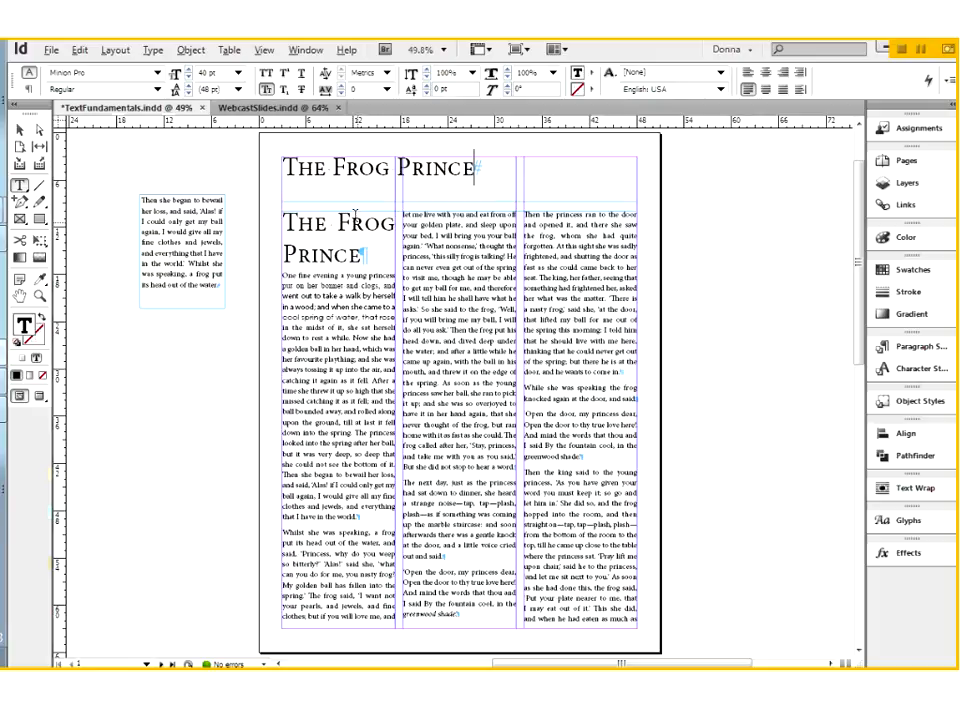
# Select the title text in the full-width frame, and select all text in the story frame, to examine how far each selection reaches
pyautogui.click(369, 173)
pyautogui.tripleClick(369, 170)
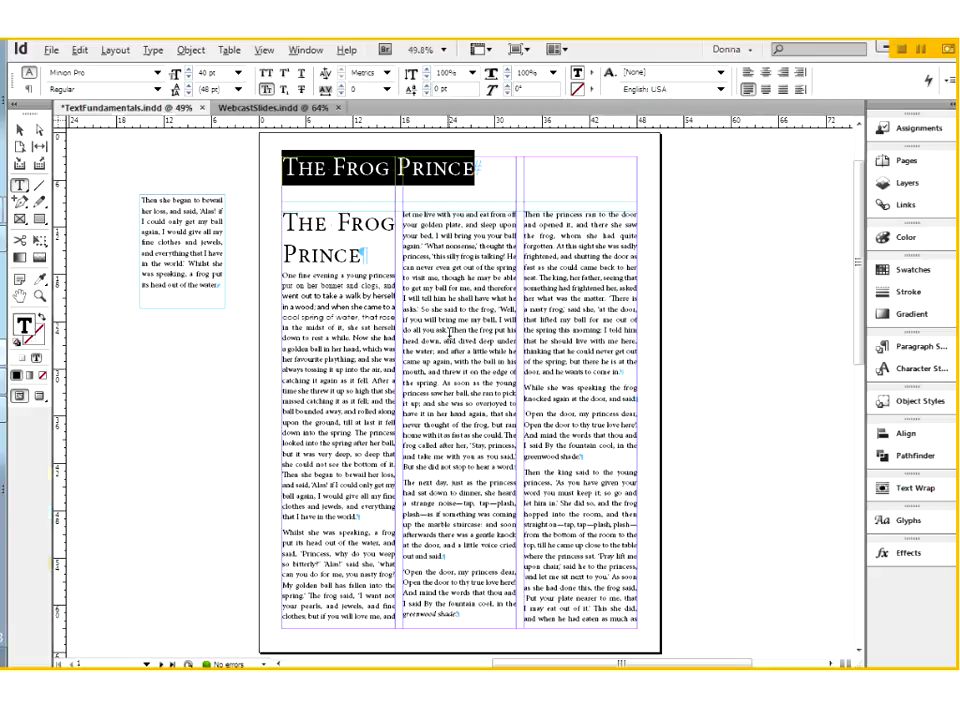
pyautogui.click(450, 330)
pyautogui.click(447, 340)
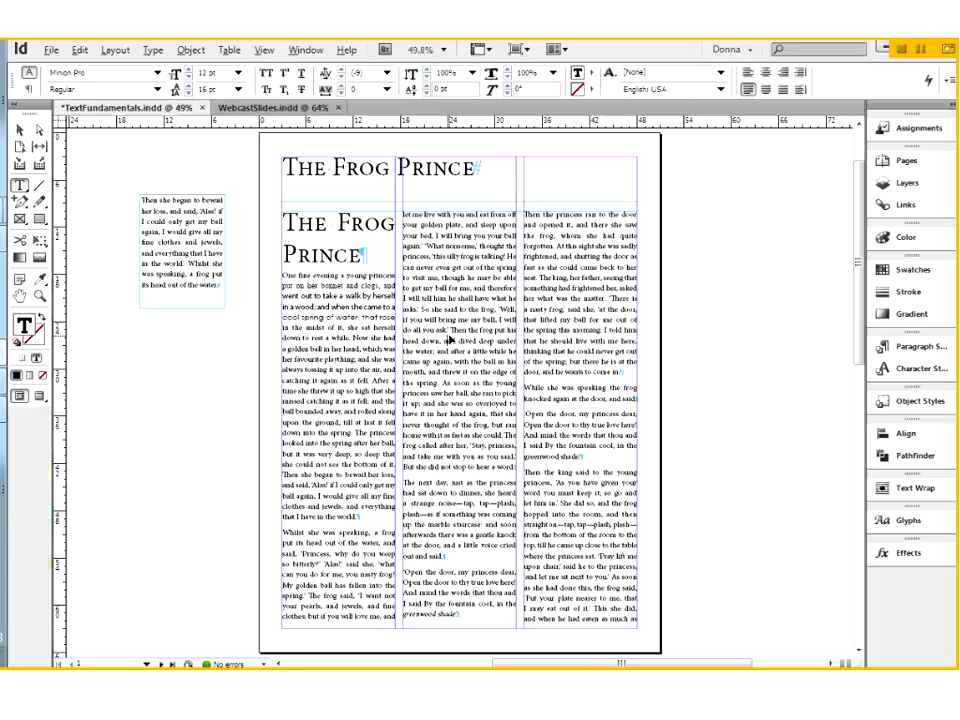
pyautogui.hotkey('ctrl', 'a')
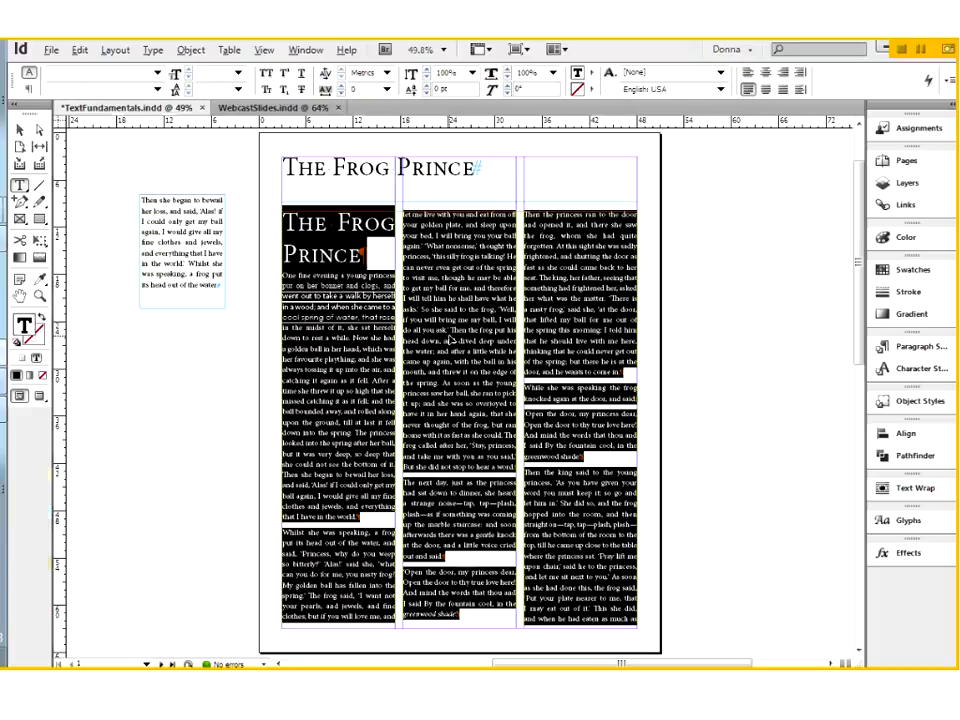
# Delete the full-width title frame above the story
pyautogui.click(22, 135)
pyautogui.click(359, 177)
pyautogui.press('Delete')
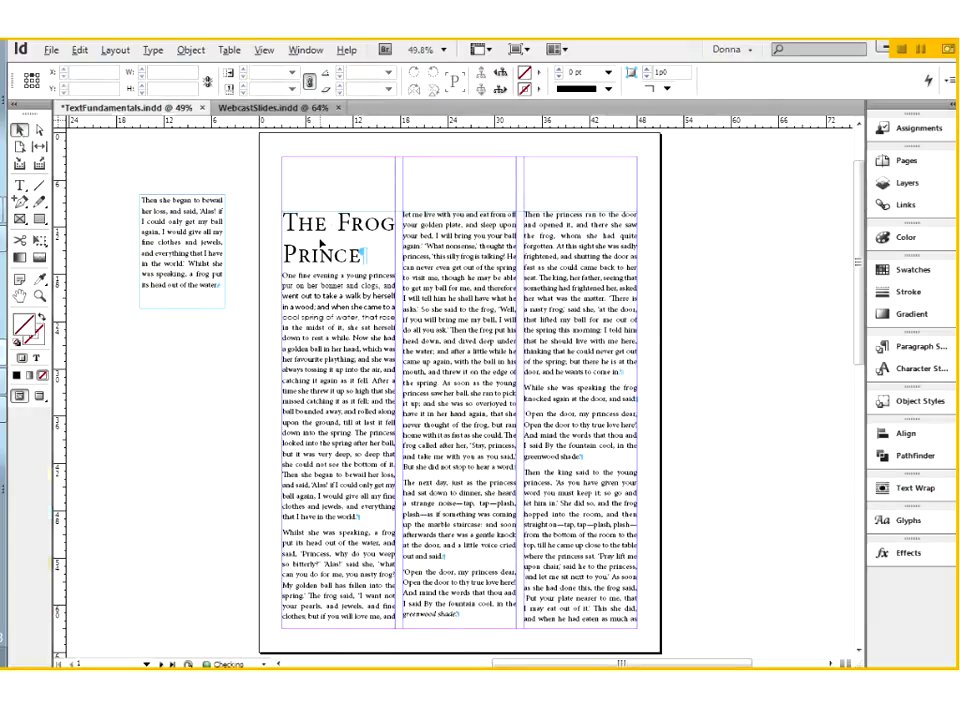
# Thread a new full-width text frame, about 45p0 by 5p3, above the columns from the start of the story frame
pyautogui.click(285, 224)
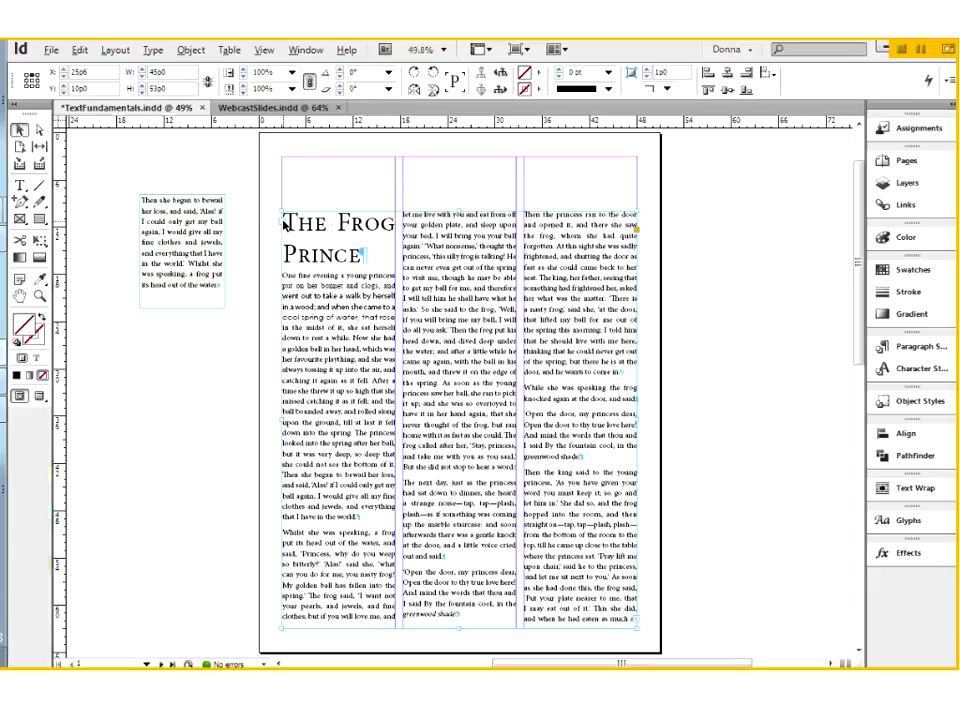
pyautogui.click(284, 222)
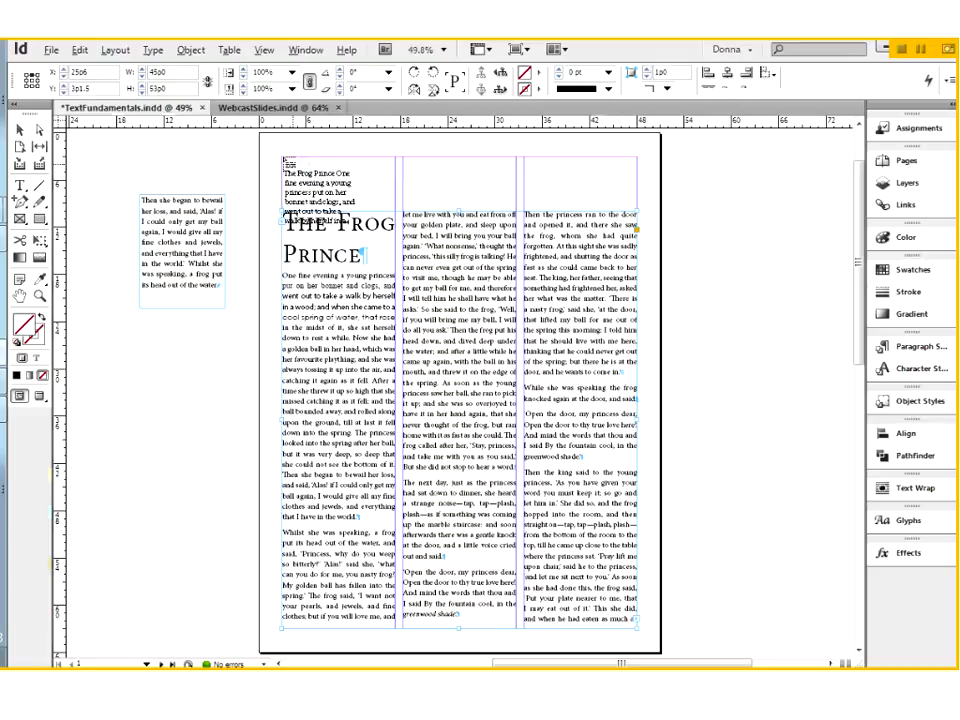
pyautogui.moveTo(283, 158); pyautogui.dragTo(633, 197)
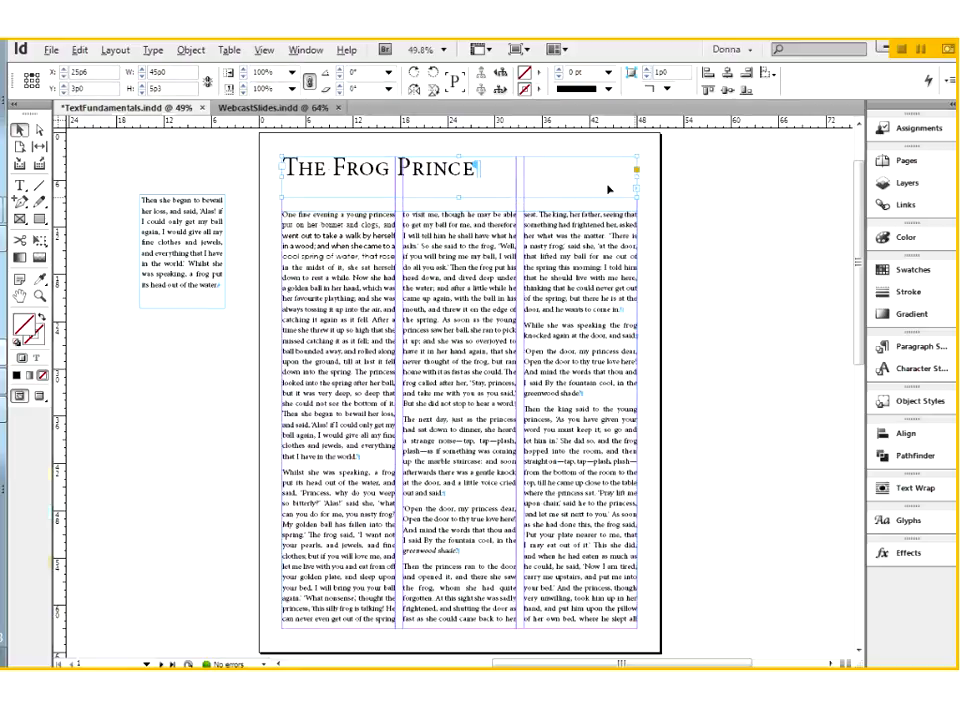
# Show the text threads between linked frames
pyautogui.click(264, 50)
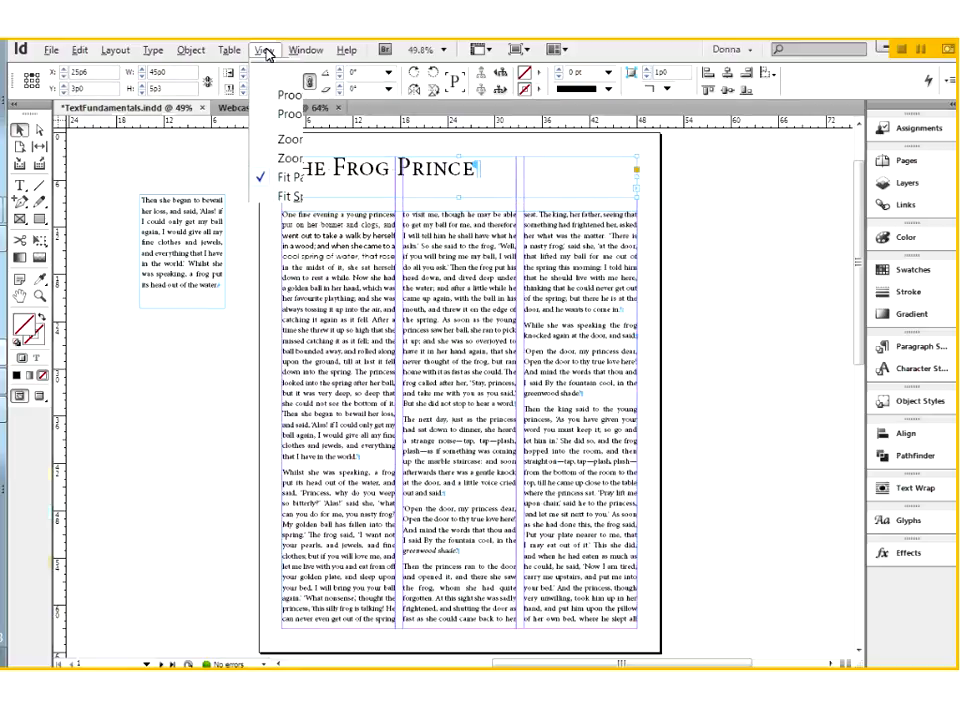
pyautogui.moveTo(284, 373)
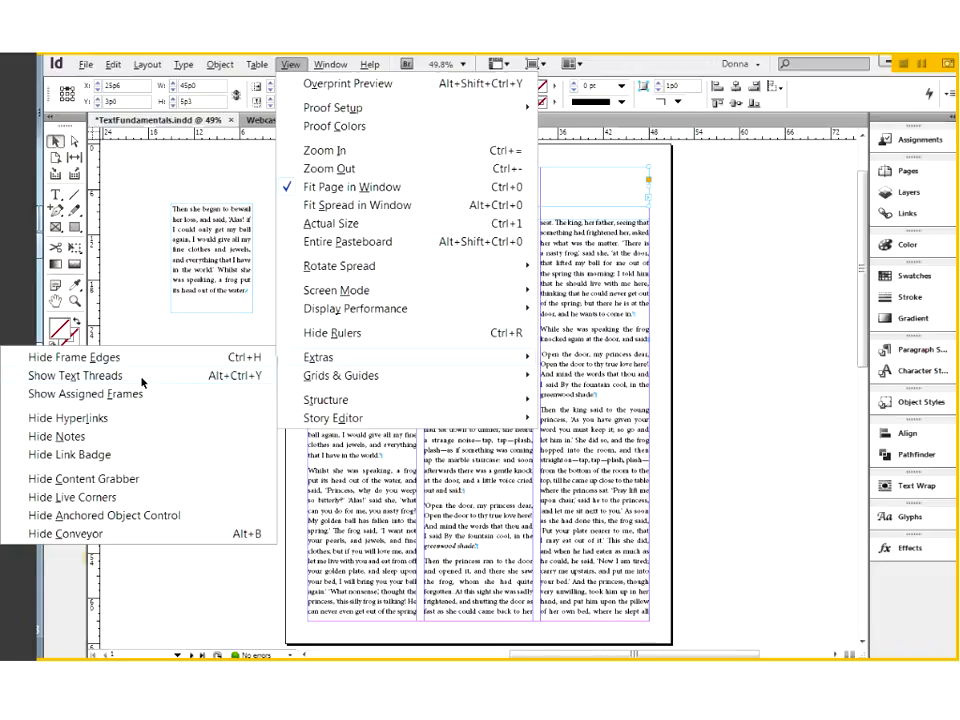
pyautogui.click(141, 377)
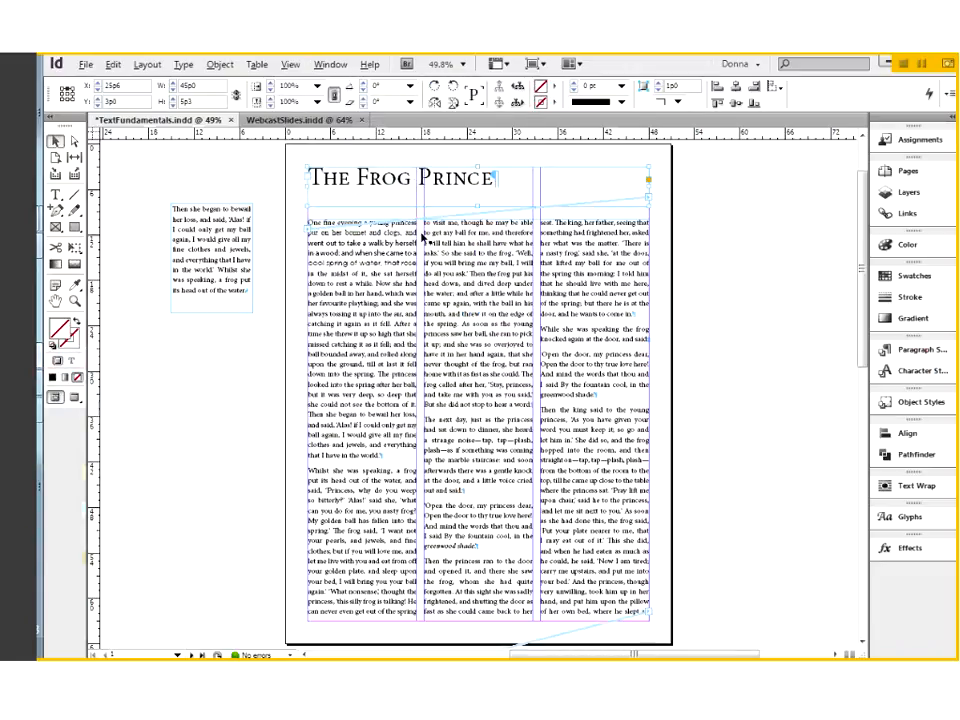
# Insert empty paragraphs after the title to test the flow into the linked story frame, and remove them again
pyautogui.doubleClick(501, 180)
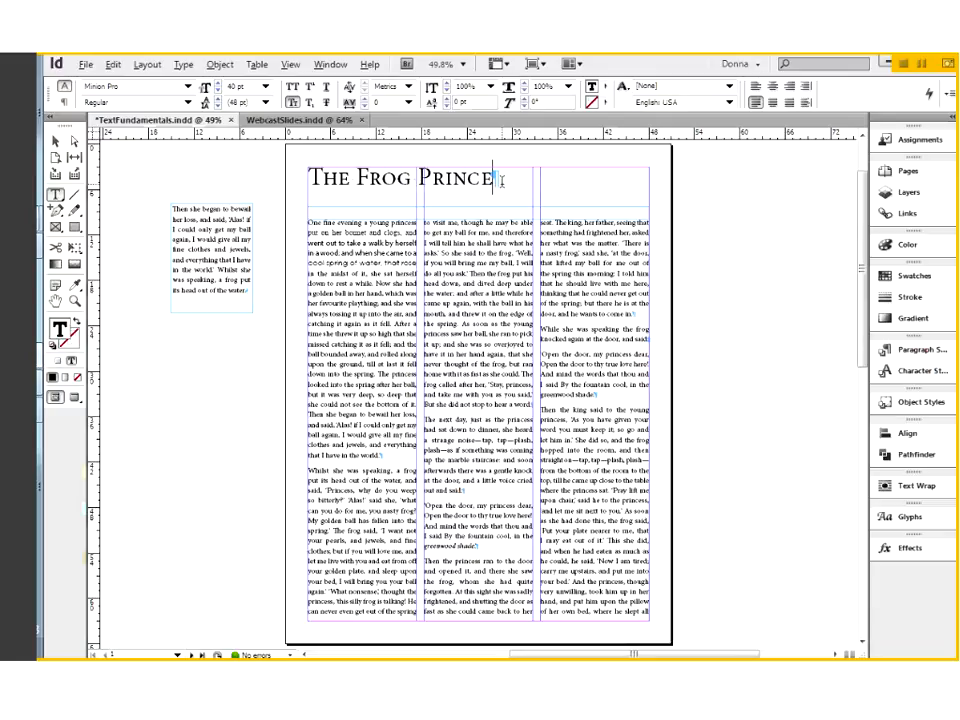
pyautogui.press('Return')
pyautogui.press('Return')
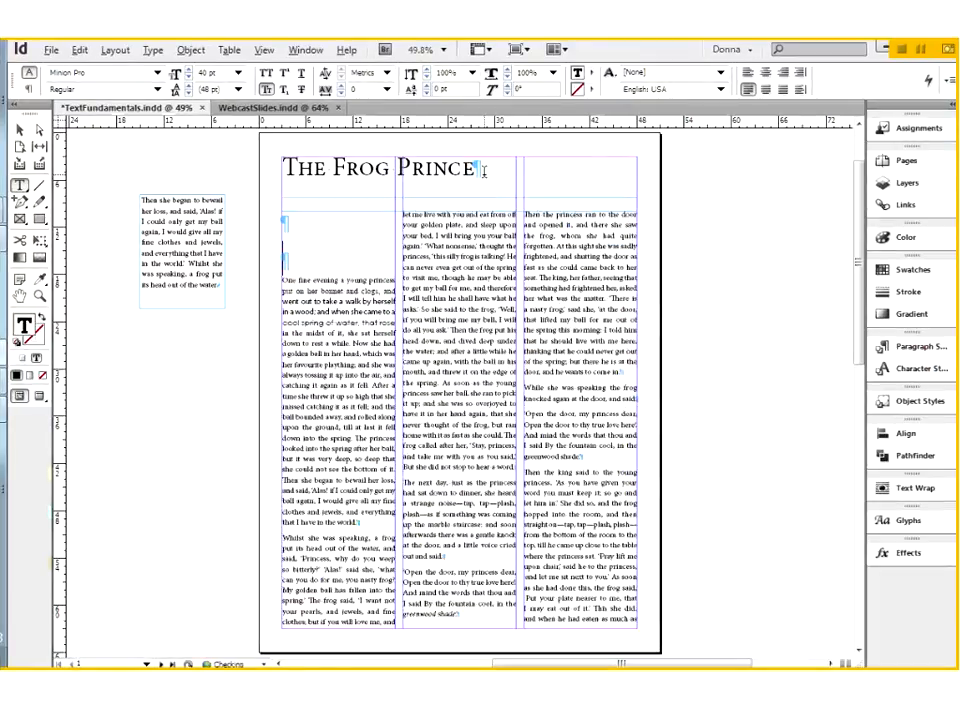
pyautogui.press('BackSpace')
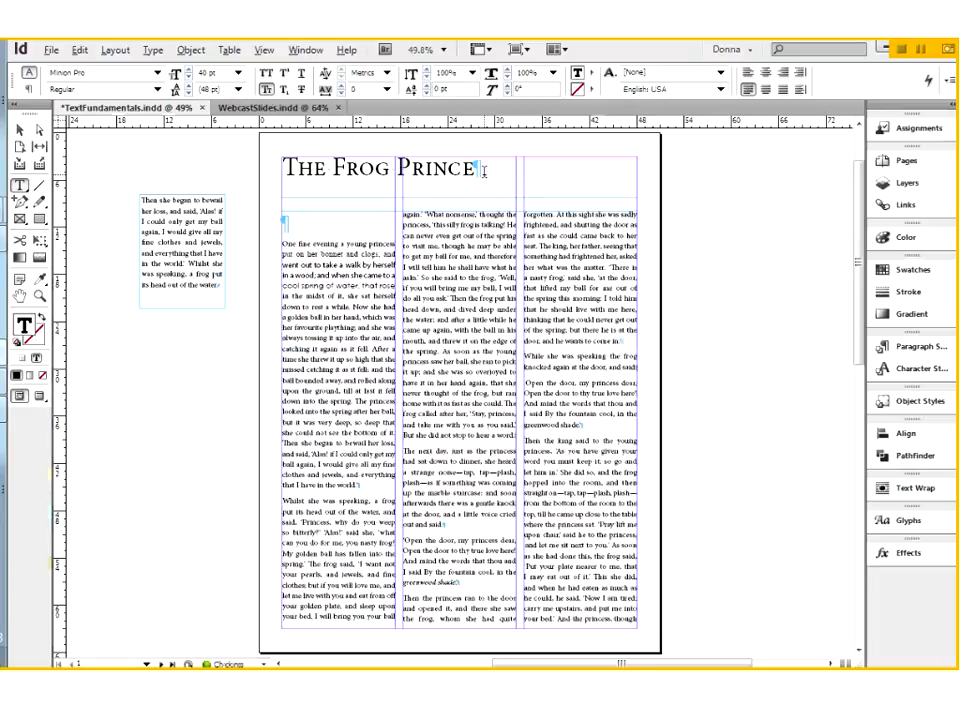
pyautogui.press('BackSpace')
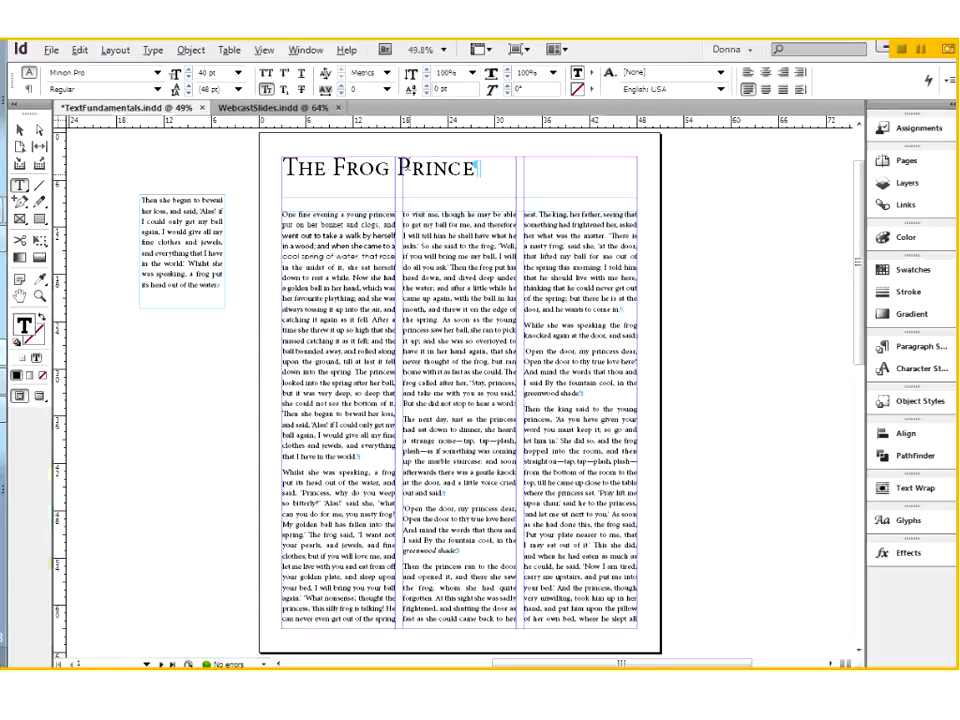
# Undo the threaded title frame and extend the three-column story frame up to the top margin, to a height of 60p0
pyautogui.click(19, 131)
pyautogui.click(368, 197)
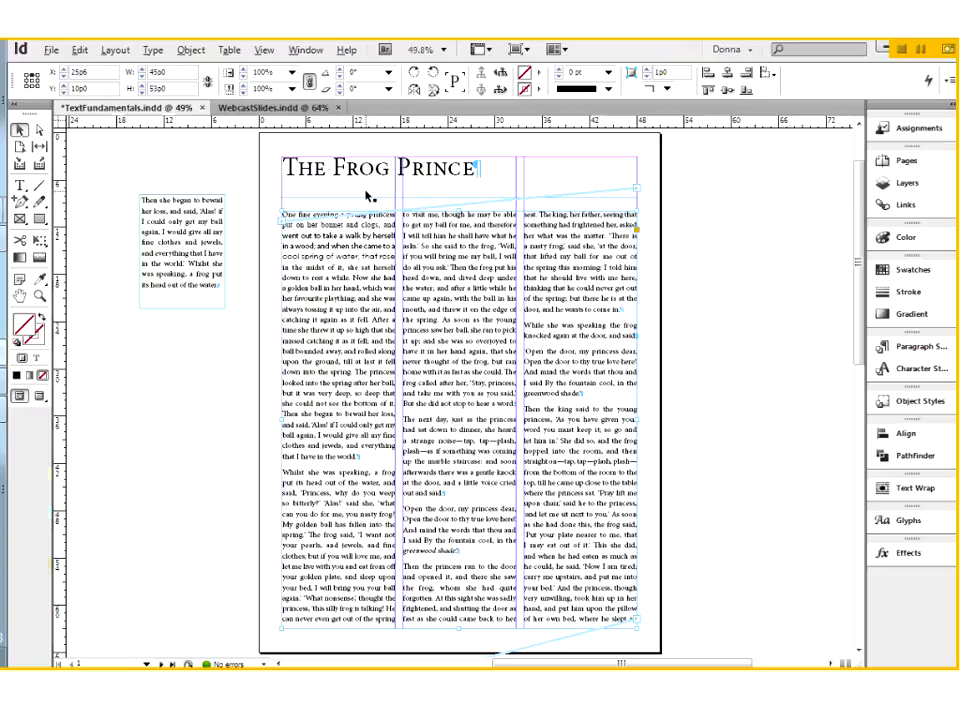
pyautogui.hotkey('ctrl', 'z')
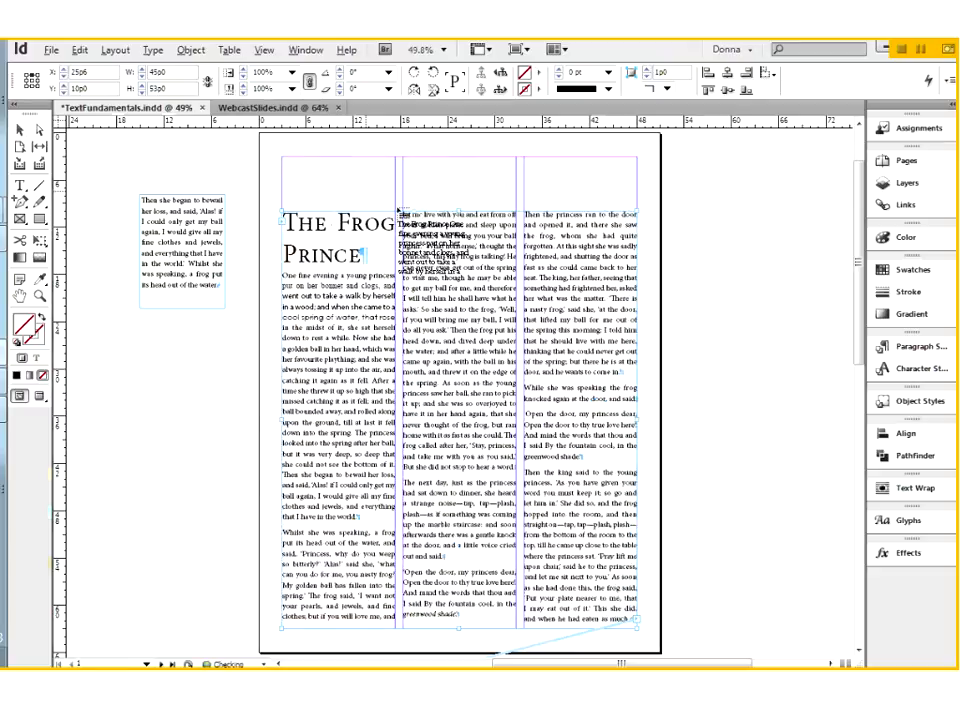
pyautogui.press('Escape')
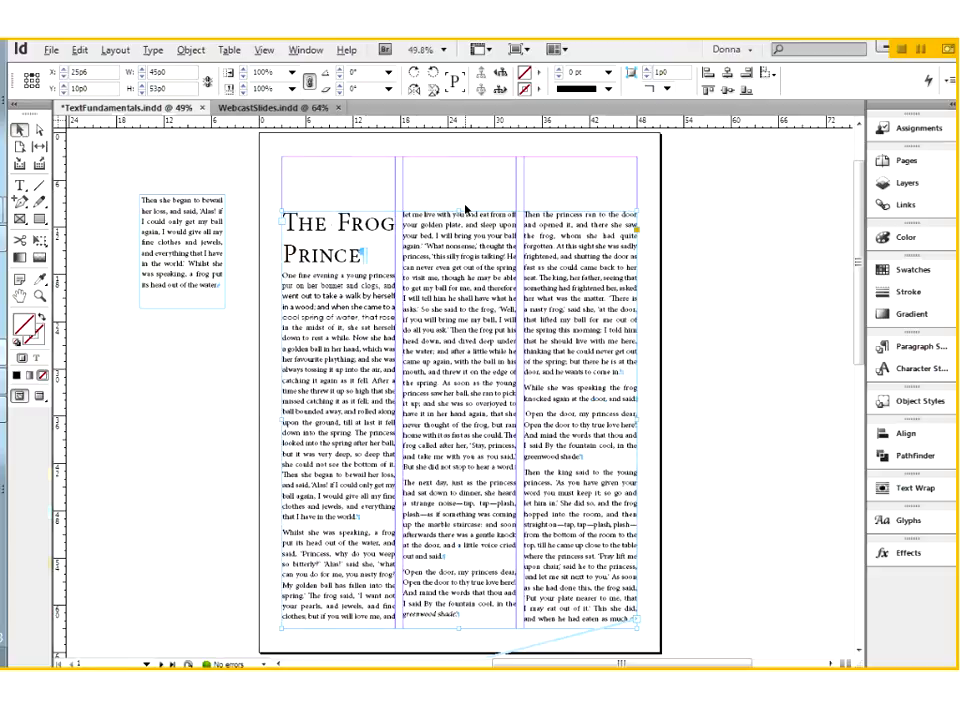
pyautogui.moveTo(461, 211); pyautogui.dragTo(454, 157)
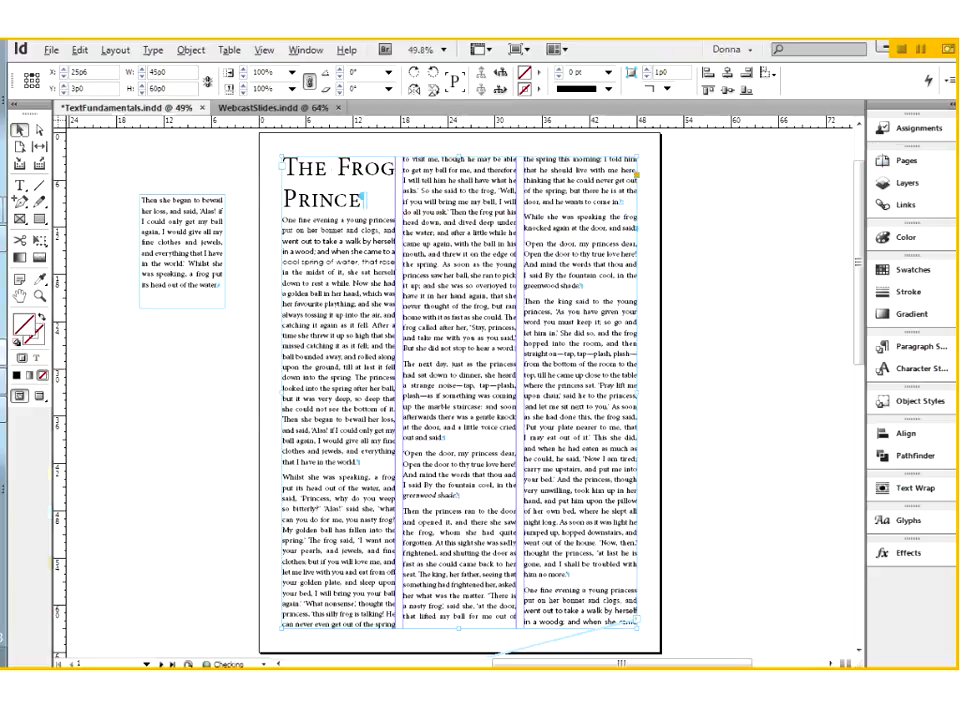
# Select the title paragraph and customize the Control panel to include the Text Frame Options and Frame Fitting (Text) controls
pyautogui.tripleClick(347, 167)
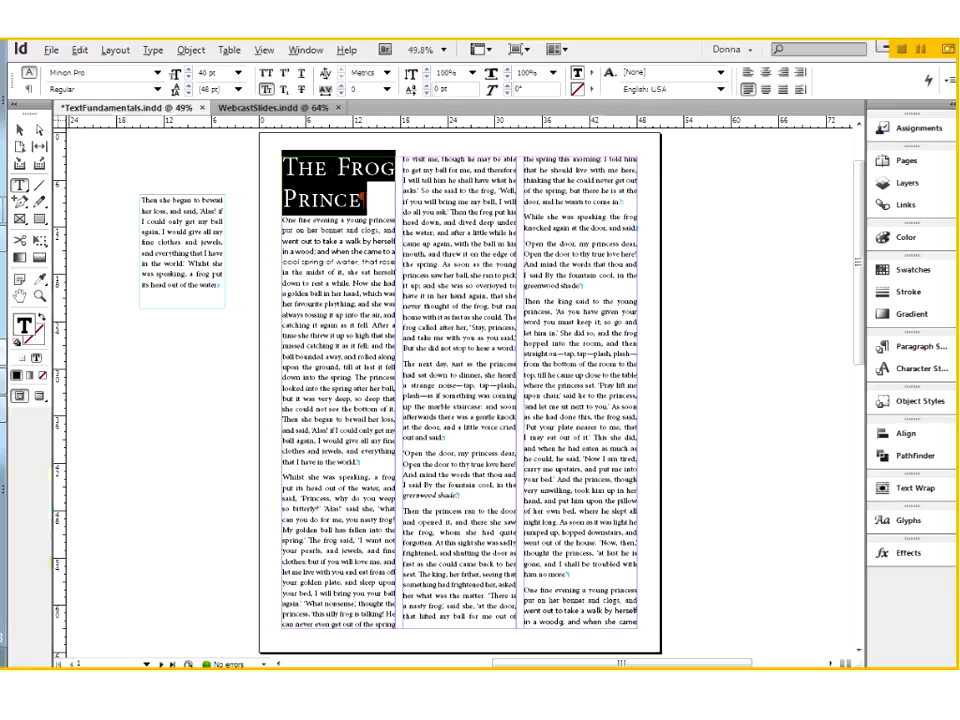
pyautogui.click(950, 86)
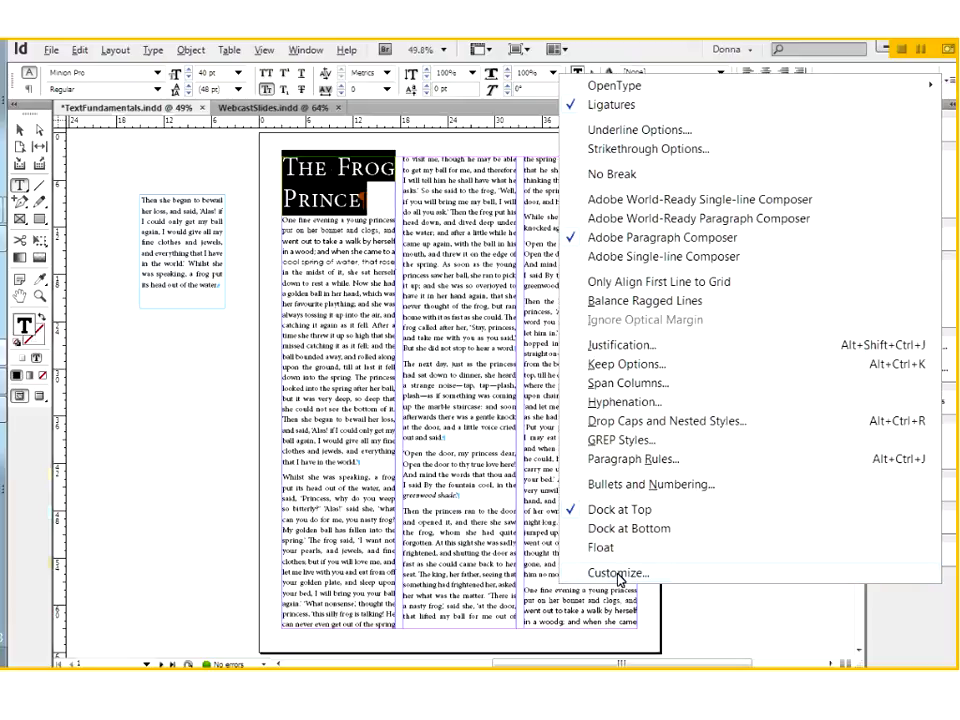
pyautogui.click(617, 573)
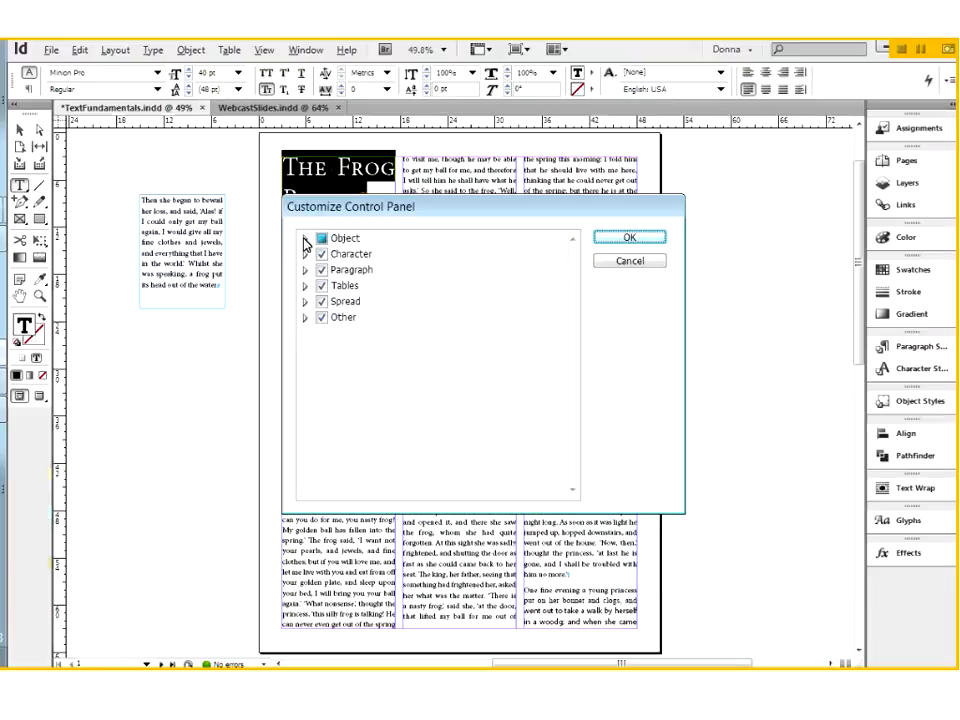
pyautogui.click(305, 239)
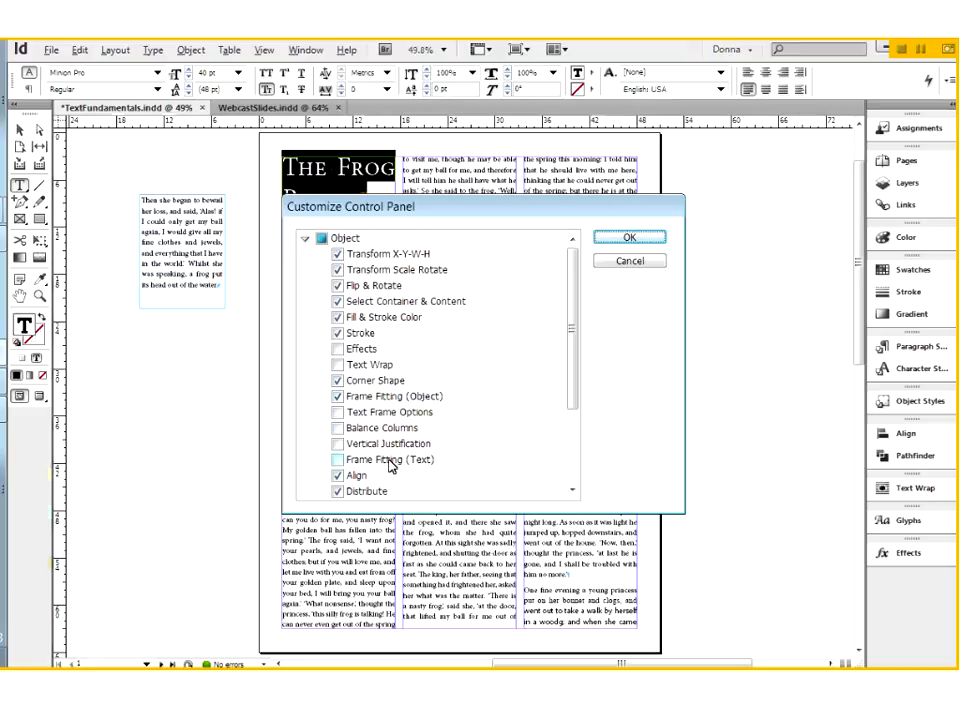
pyautogui.click(338, 413)
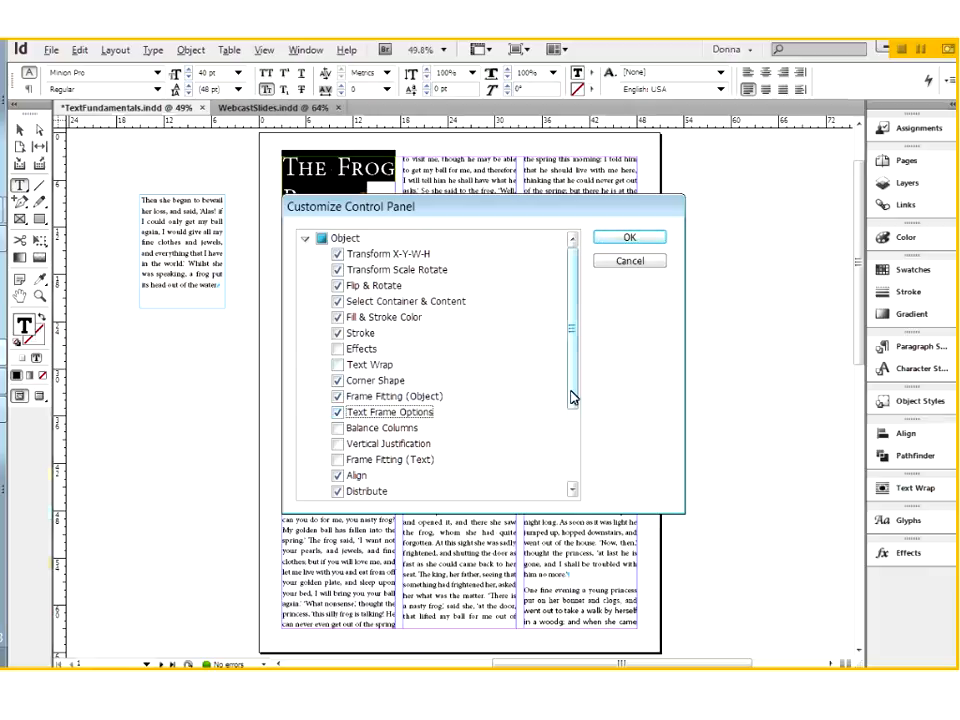
pyautogui.click(561, 450)
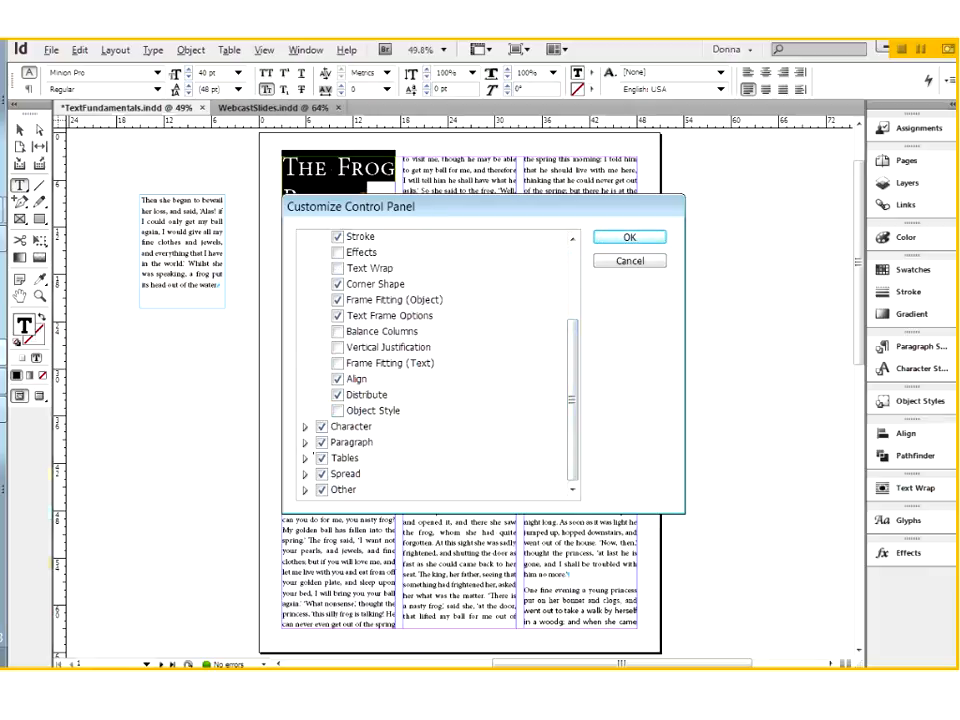
pyautogui.click(306, 443)
pyautogui.moveTo(577, 424)
pyautogui.mouseDown()
pyautogui.moveTo(577, 463)
pyautogui.moveTo(573, 420)
pyautogui.mouseUp()
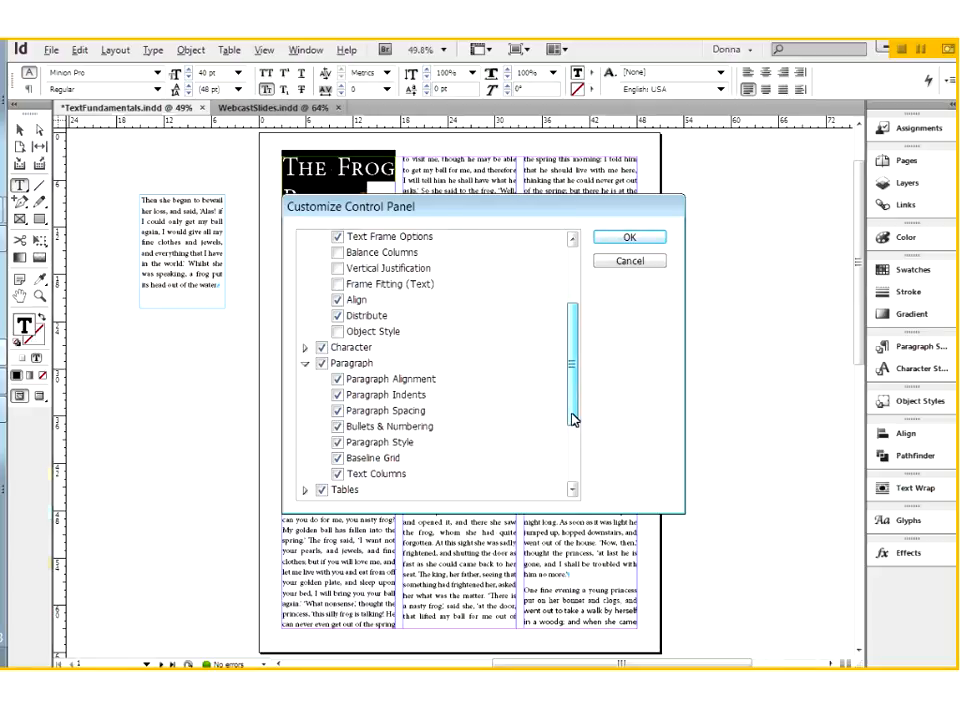
pyautogui.click(338, 395)
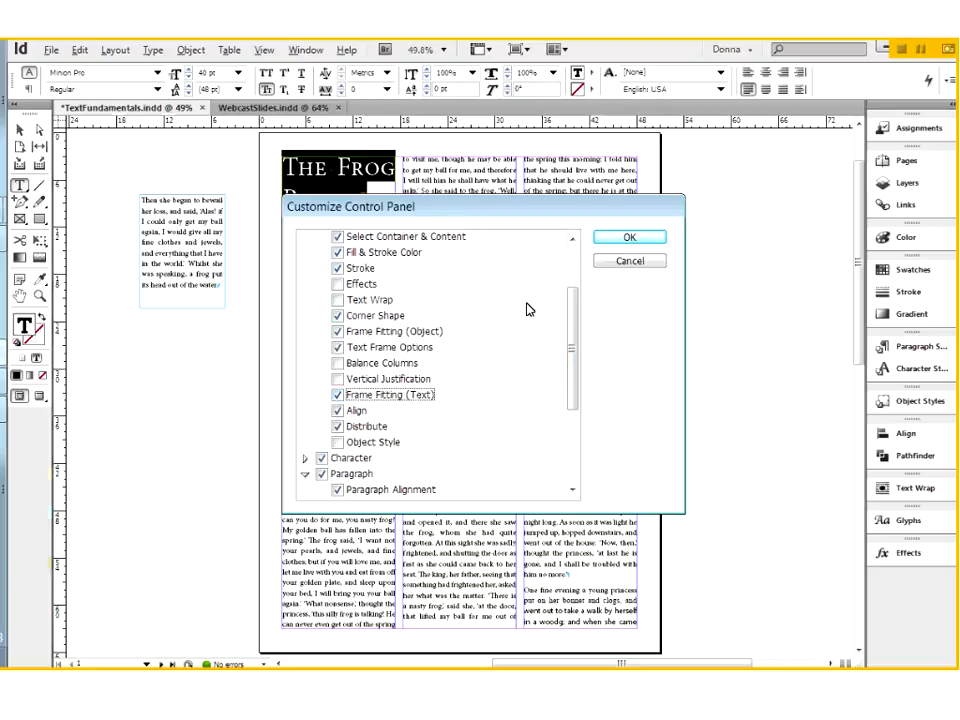
pyautogui.click(630, 240)
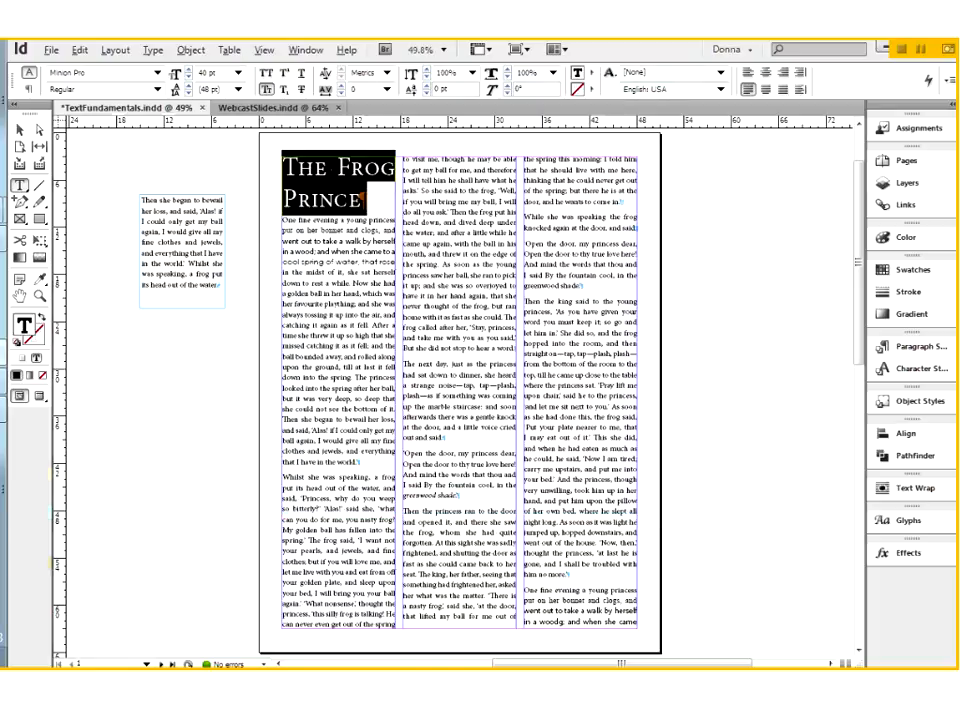
# Display the Paragraph panel and examine its additional options, including Span Columns, for the selected title
pyautogui.click(304, 51)
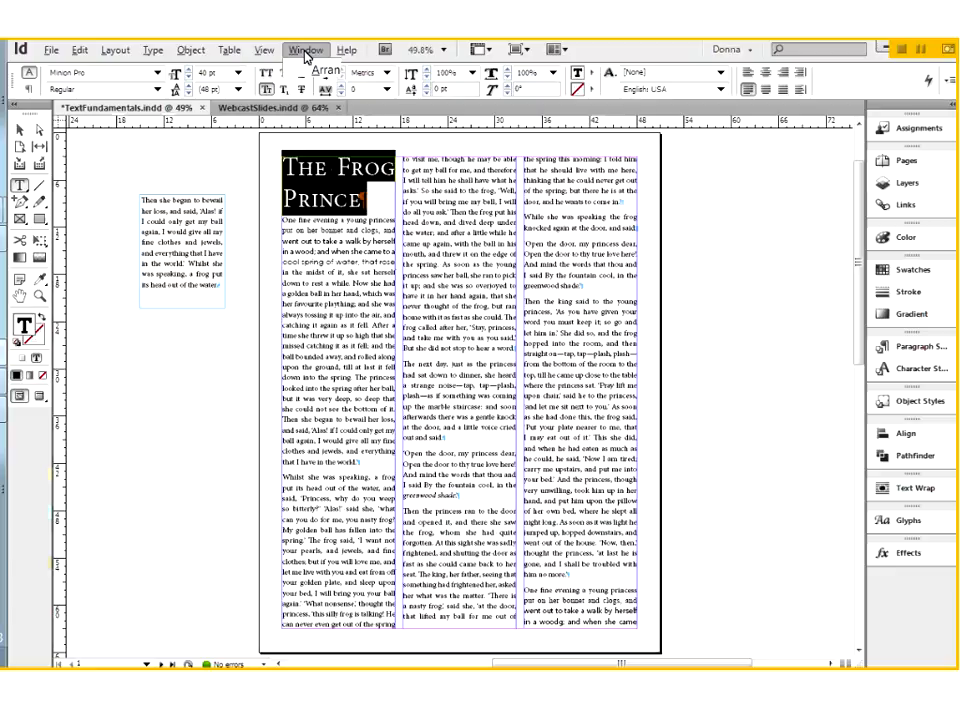
pyautogui.moveTo(349, 493)
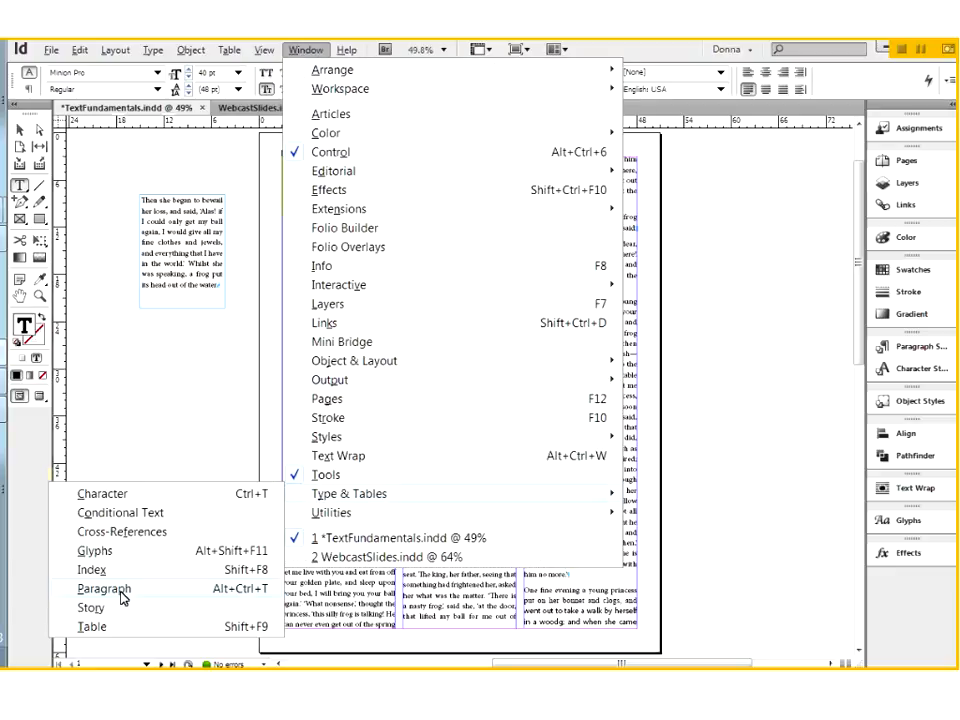
pyautogui.click(121, 592)
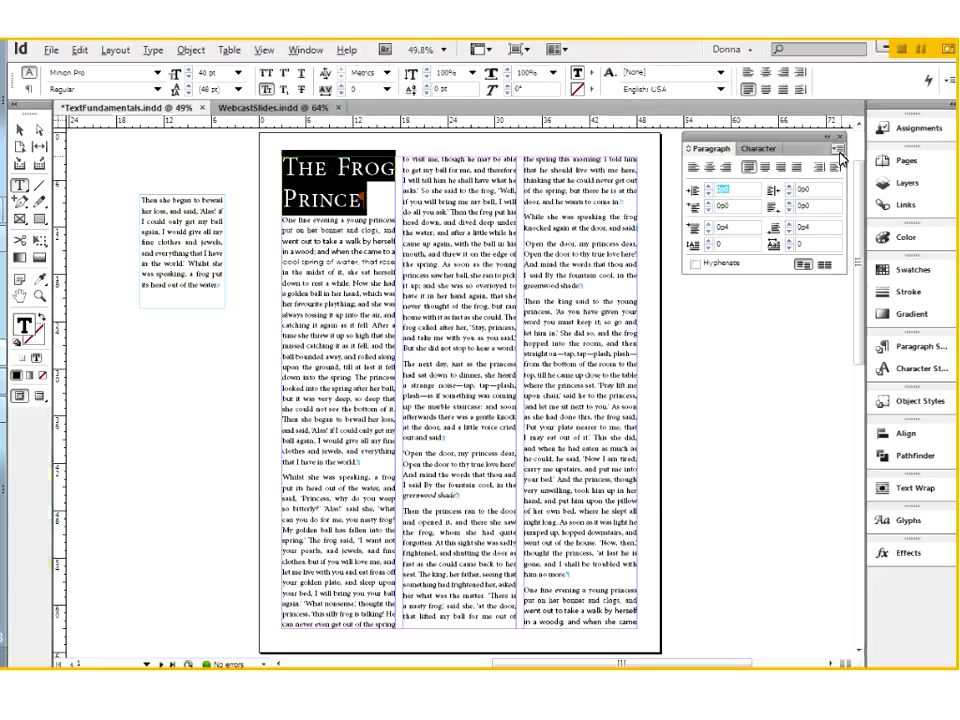
pyautogui.click(837, 151)
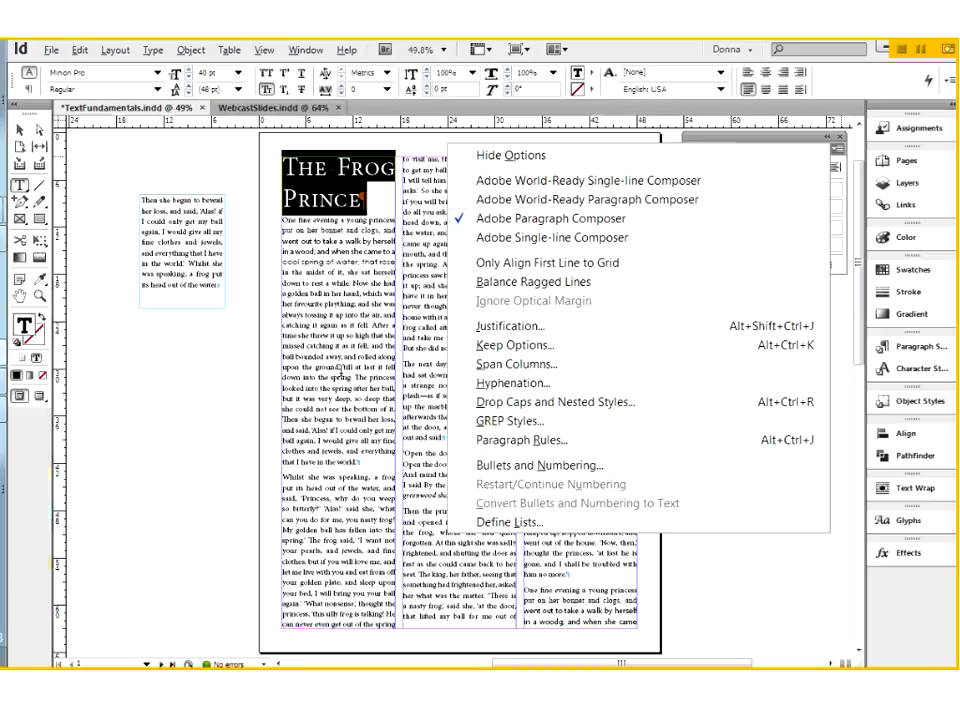
pyautogui.click(312, 214)
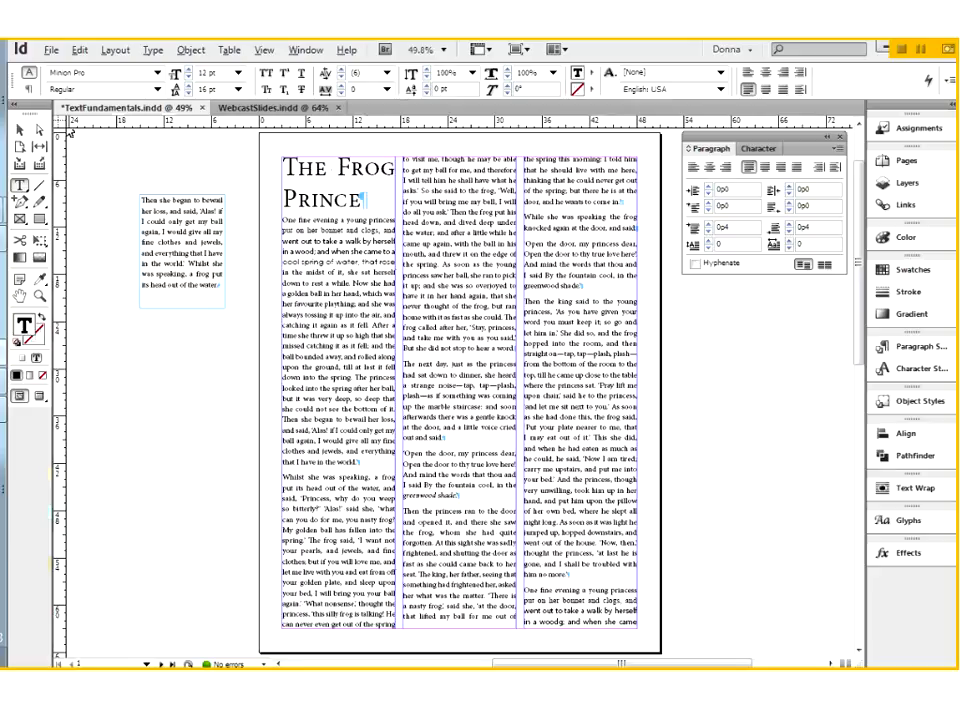
# Shift the three-column story frame off the margins and back to X 25p6, Y 3p0, and hide the rulers
pyautogui.press('Escape')
pyautogui.moveTo(400, 283); pyautogui.dragTo(451, 336)
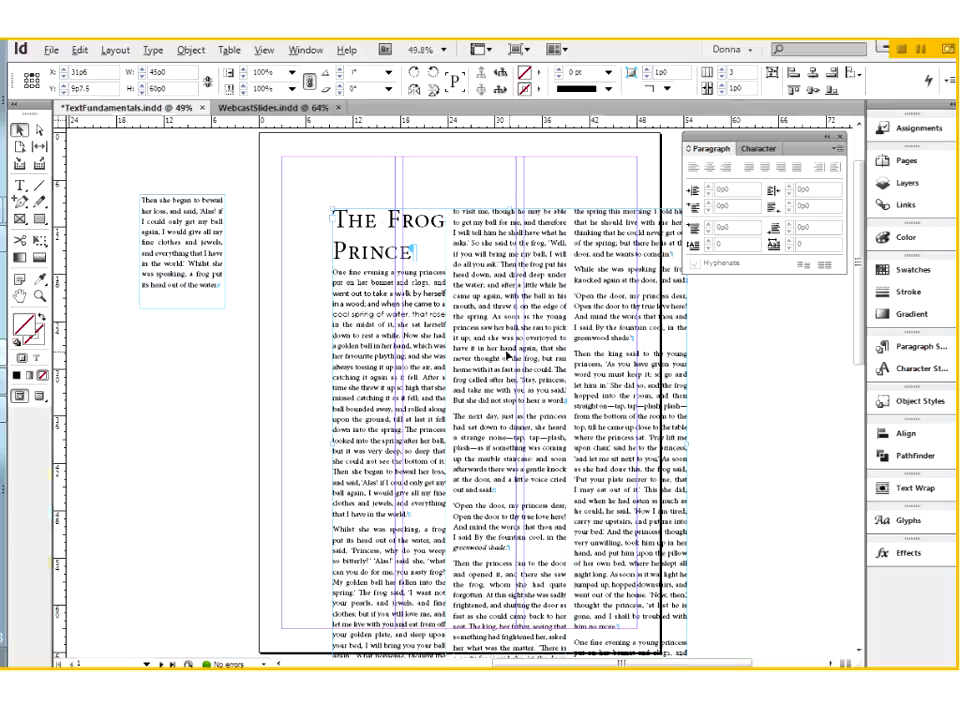
pyautogui.moveTo(372, 236); pyautogui.dragTo(322, 183)
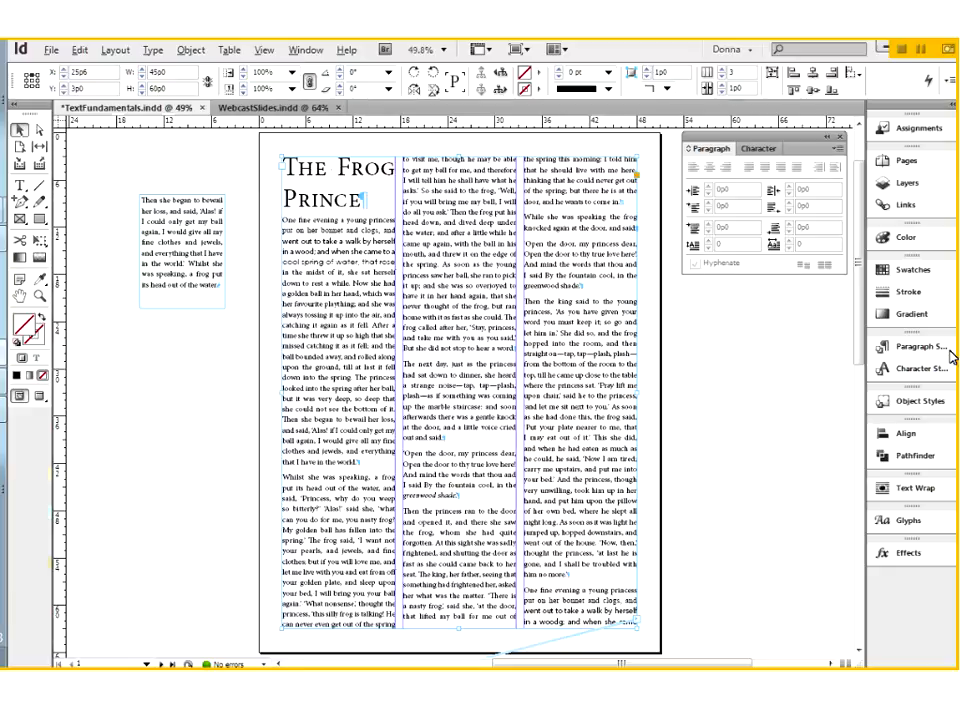
pyautogui.hotkey('ctrl', 'r')
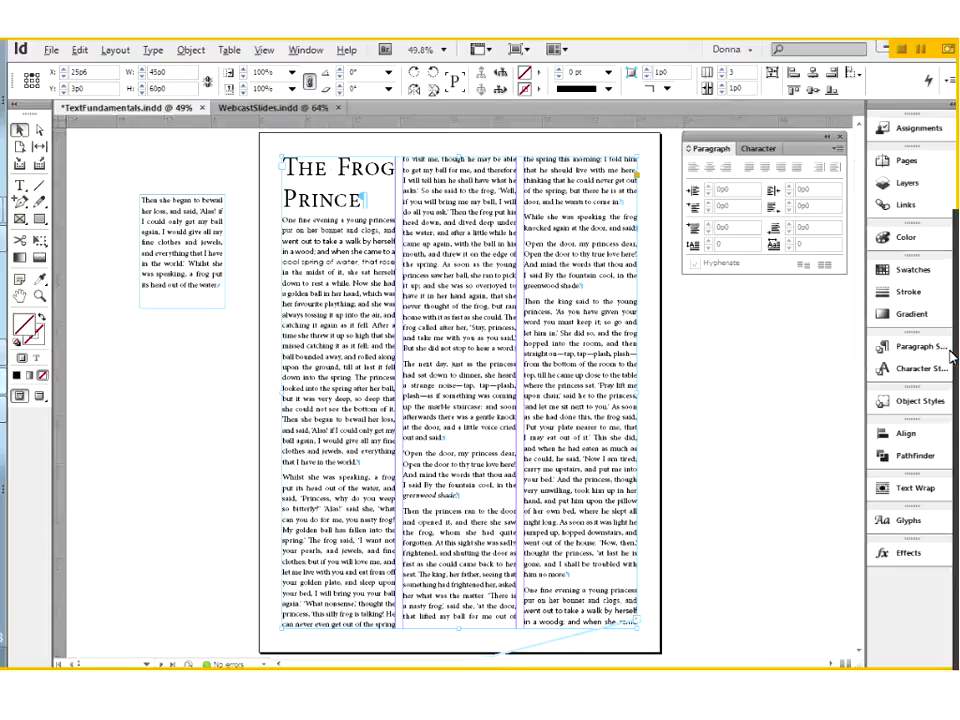